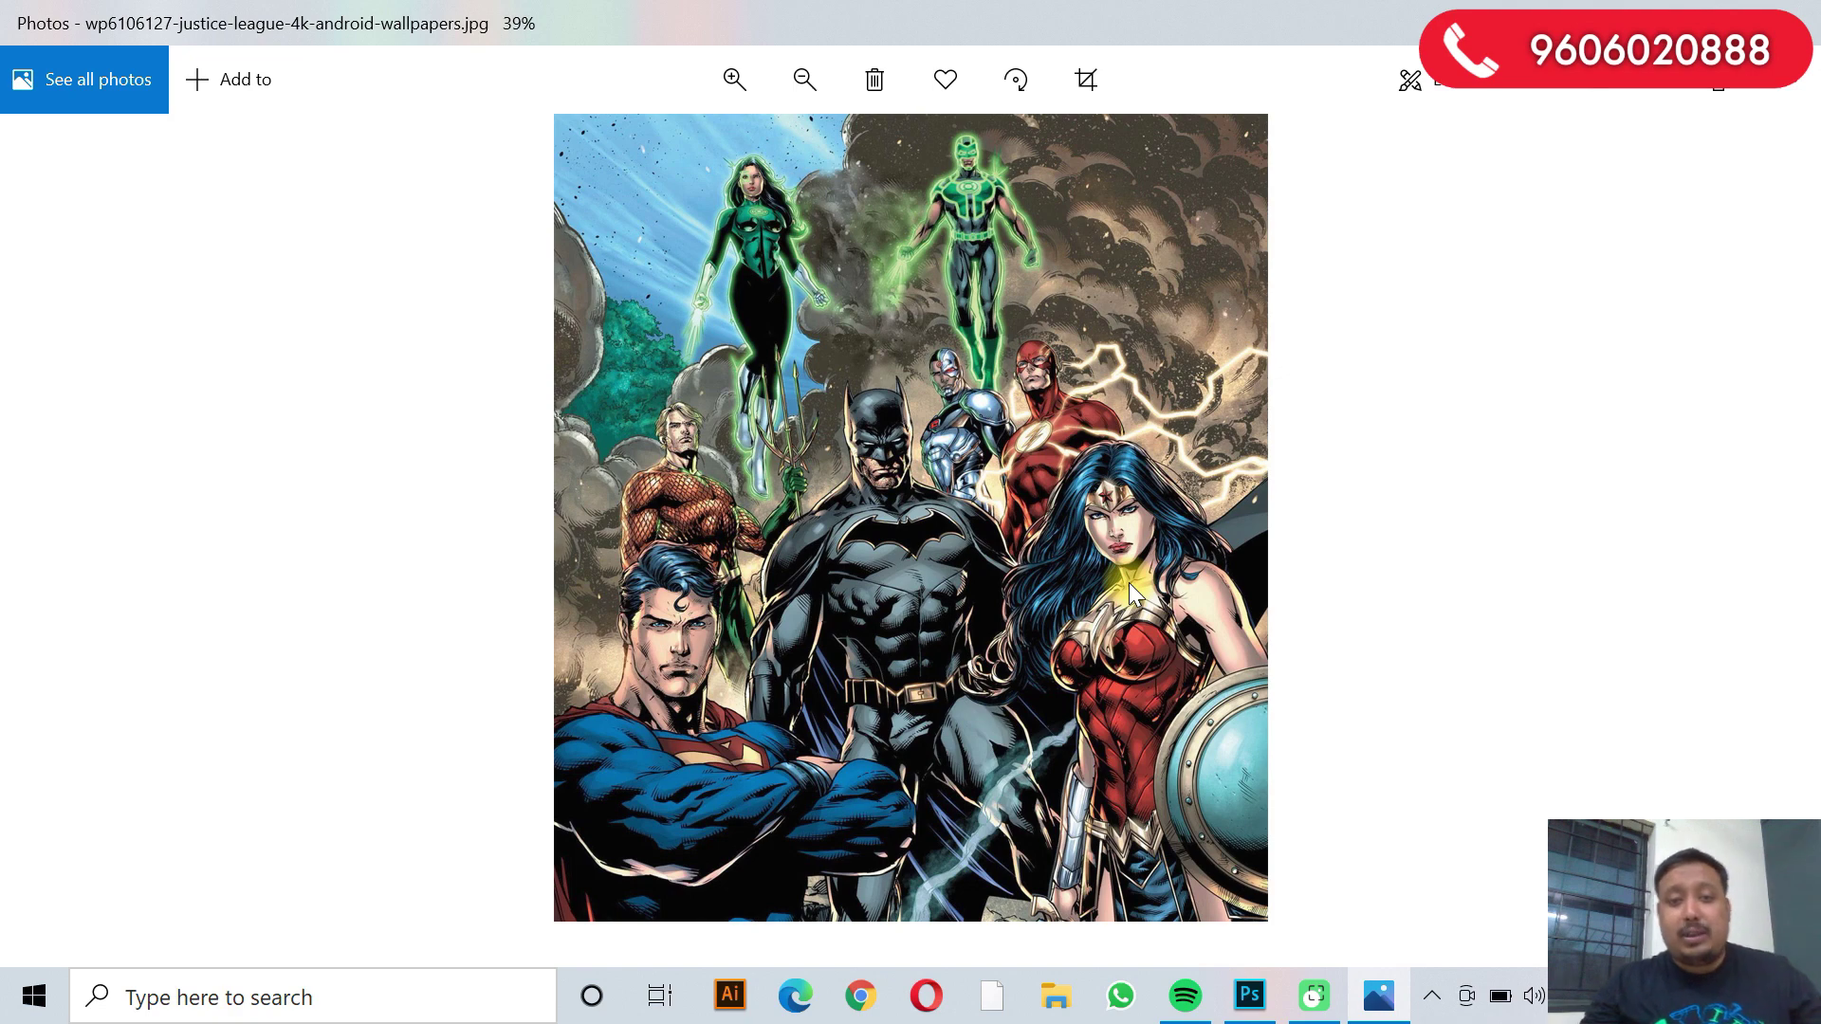
pyautogui.scroll(-1, 285, 540)
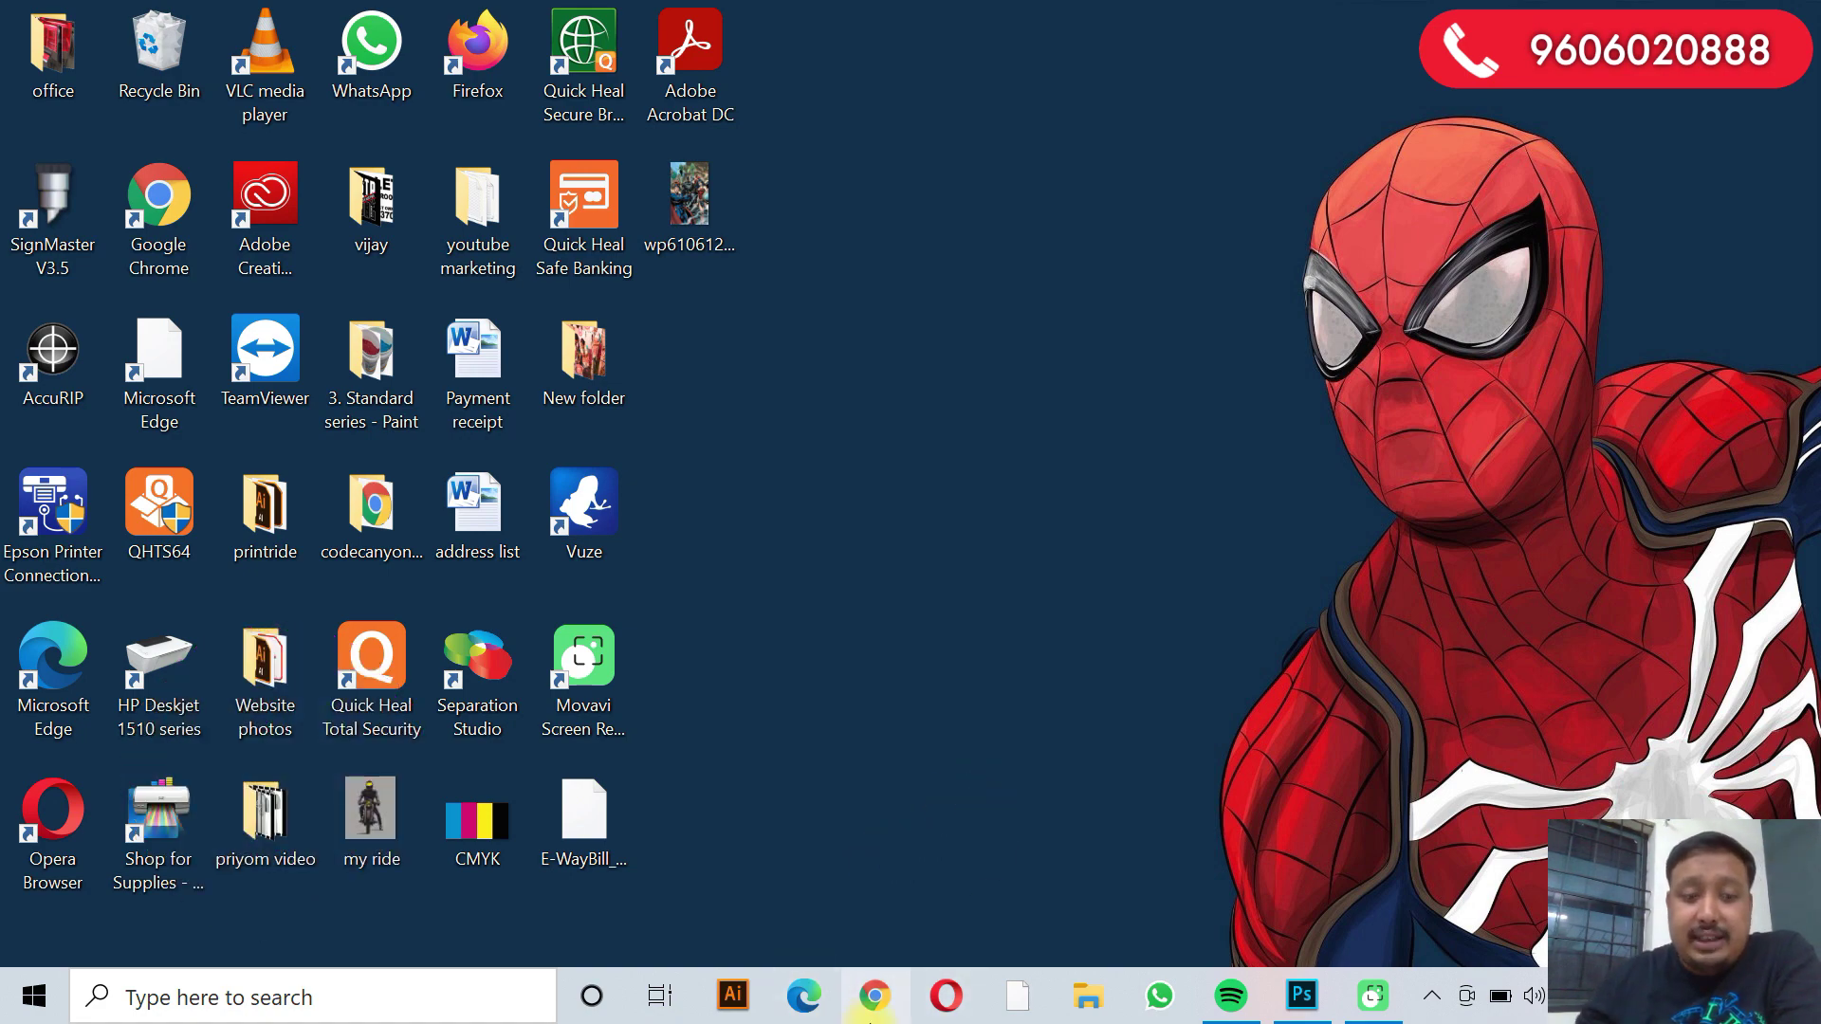
pyautogui.click(55, 1015)
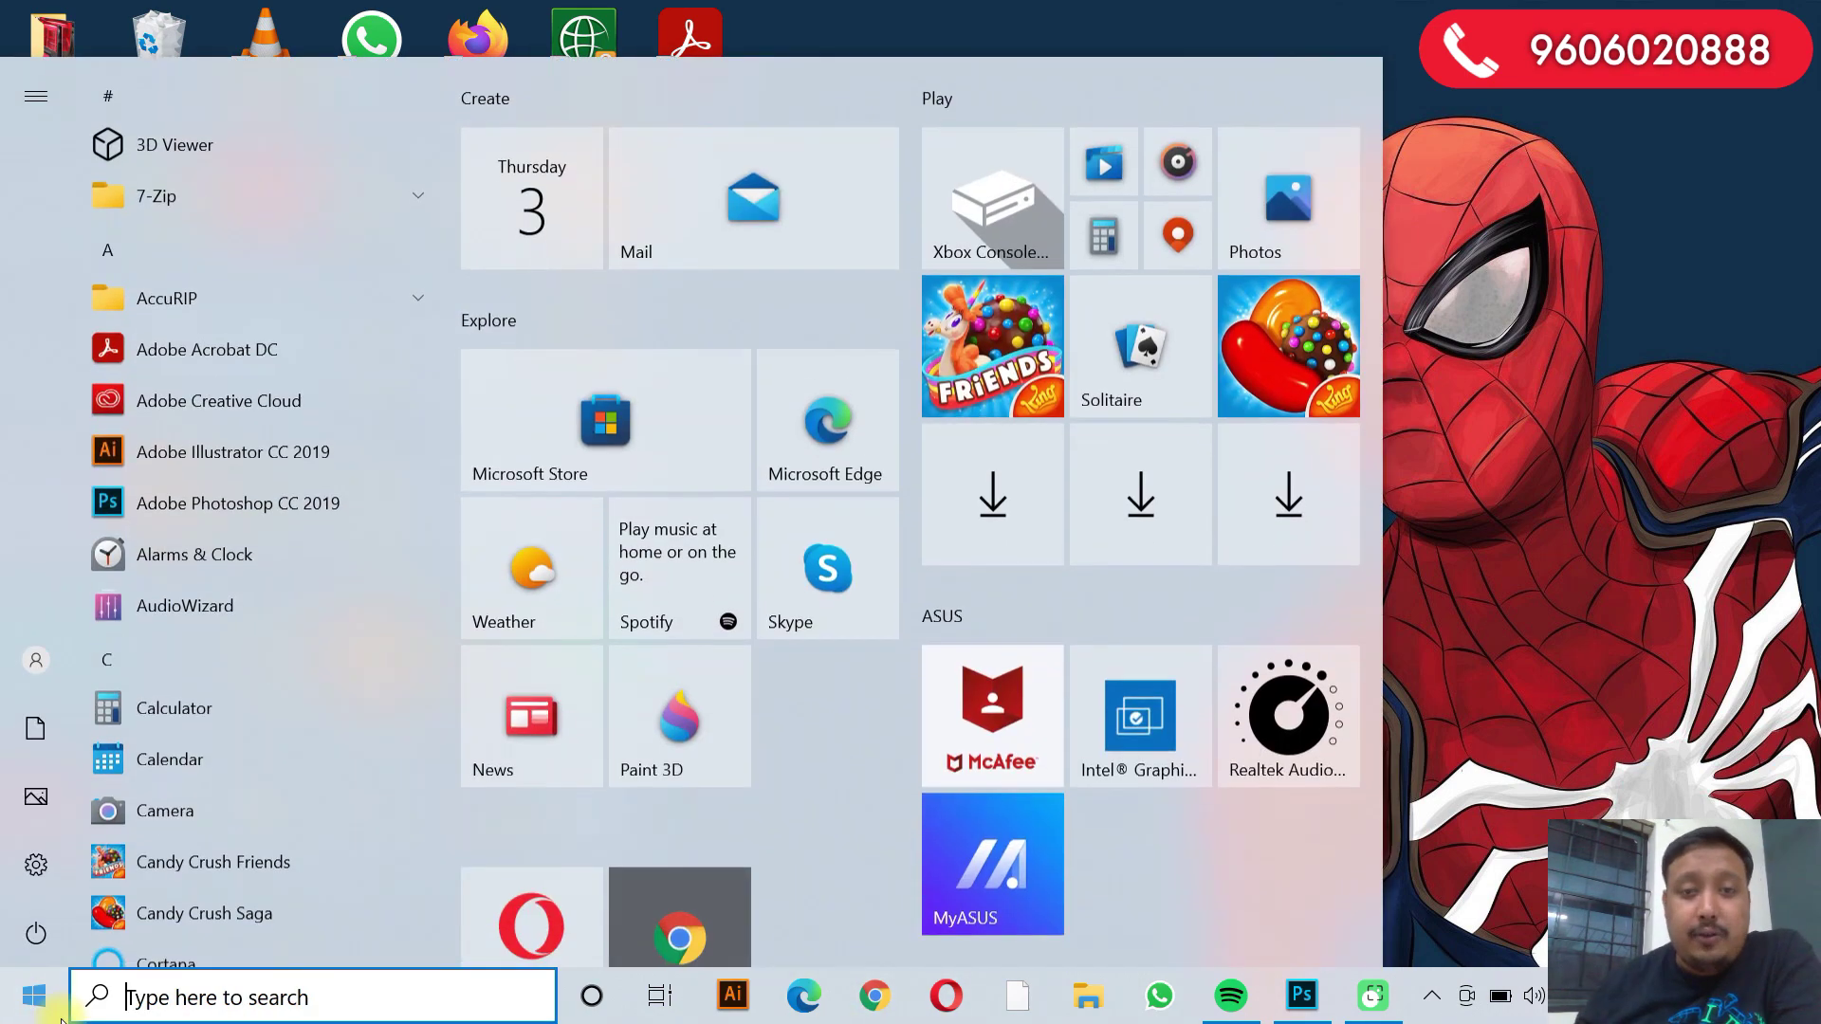
pyautogui.click(1560, 629)
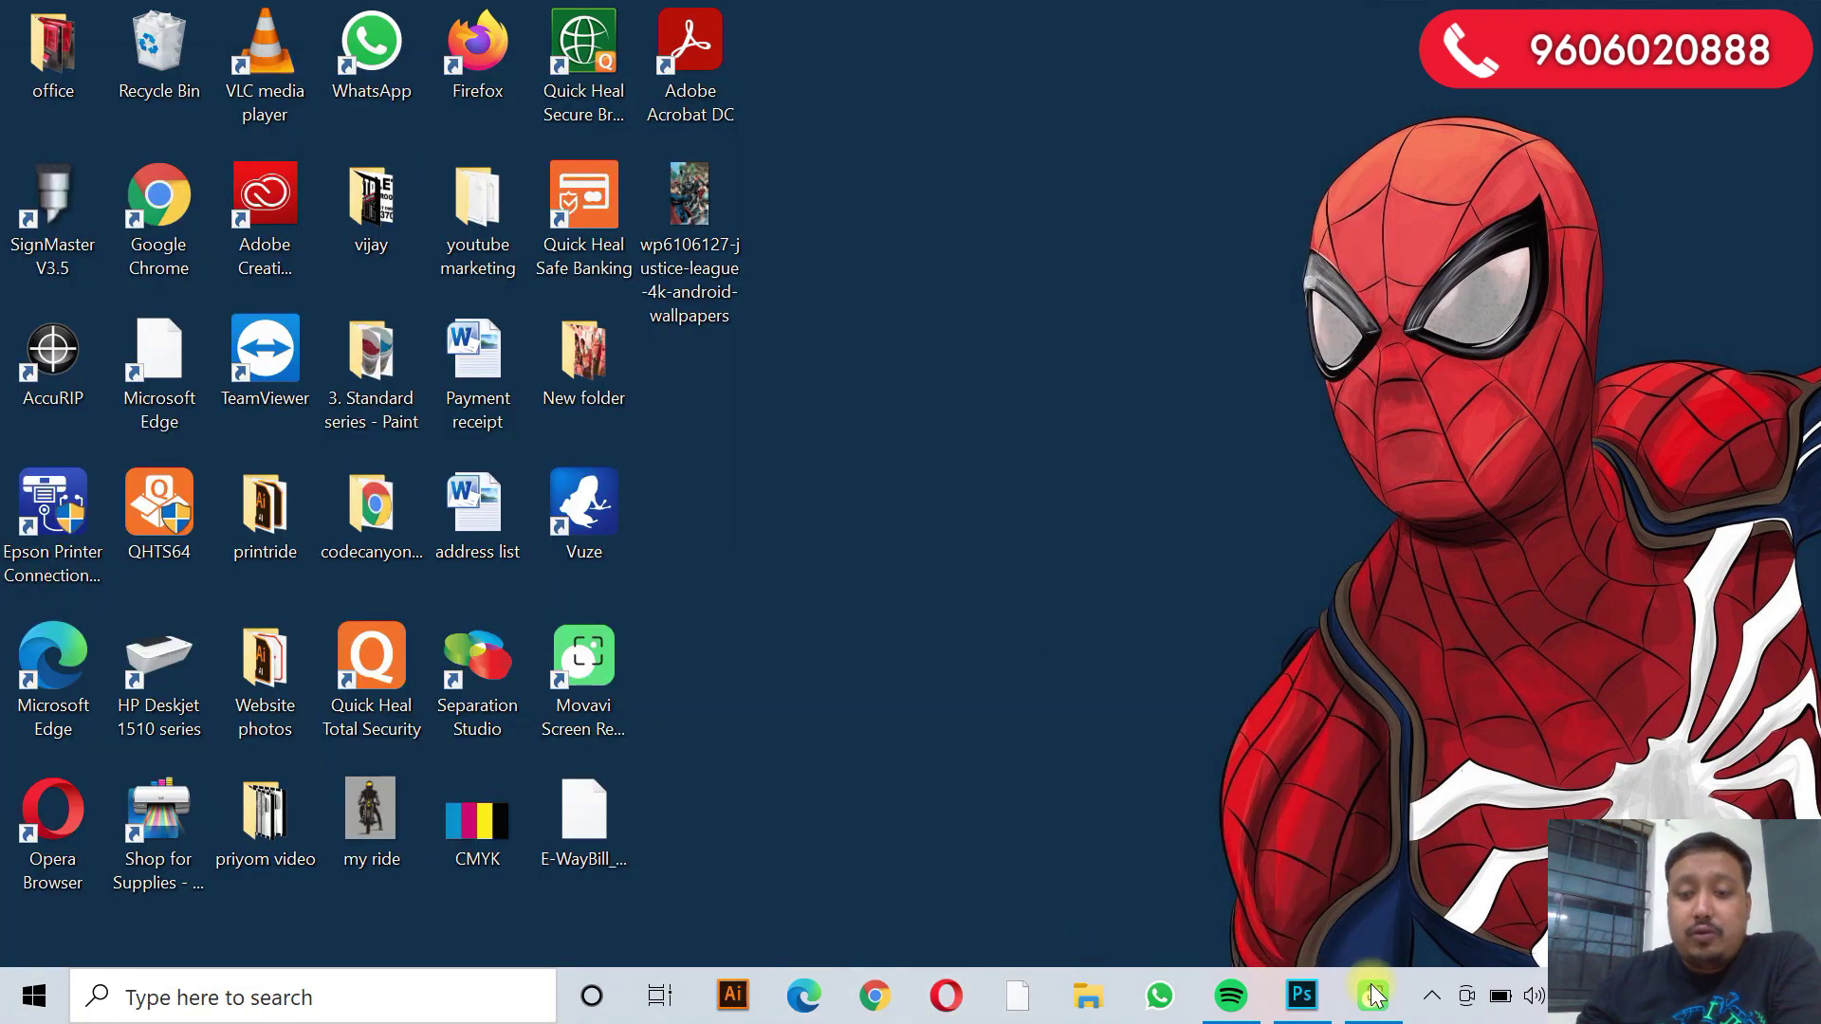
# Switch to Photoshop and create a blank 13 × 19 inch document at 300 pixels/inch in RGB Color mode with a white background.
pyautogui.click(1303, 1004)
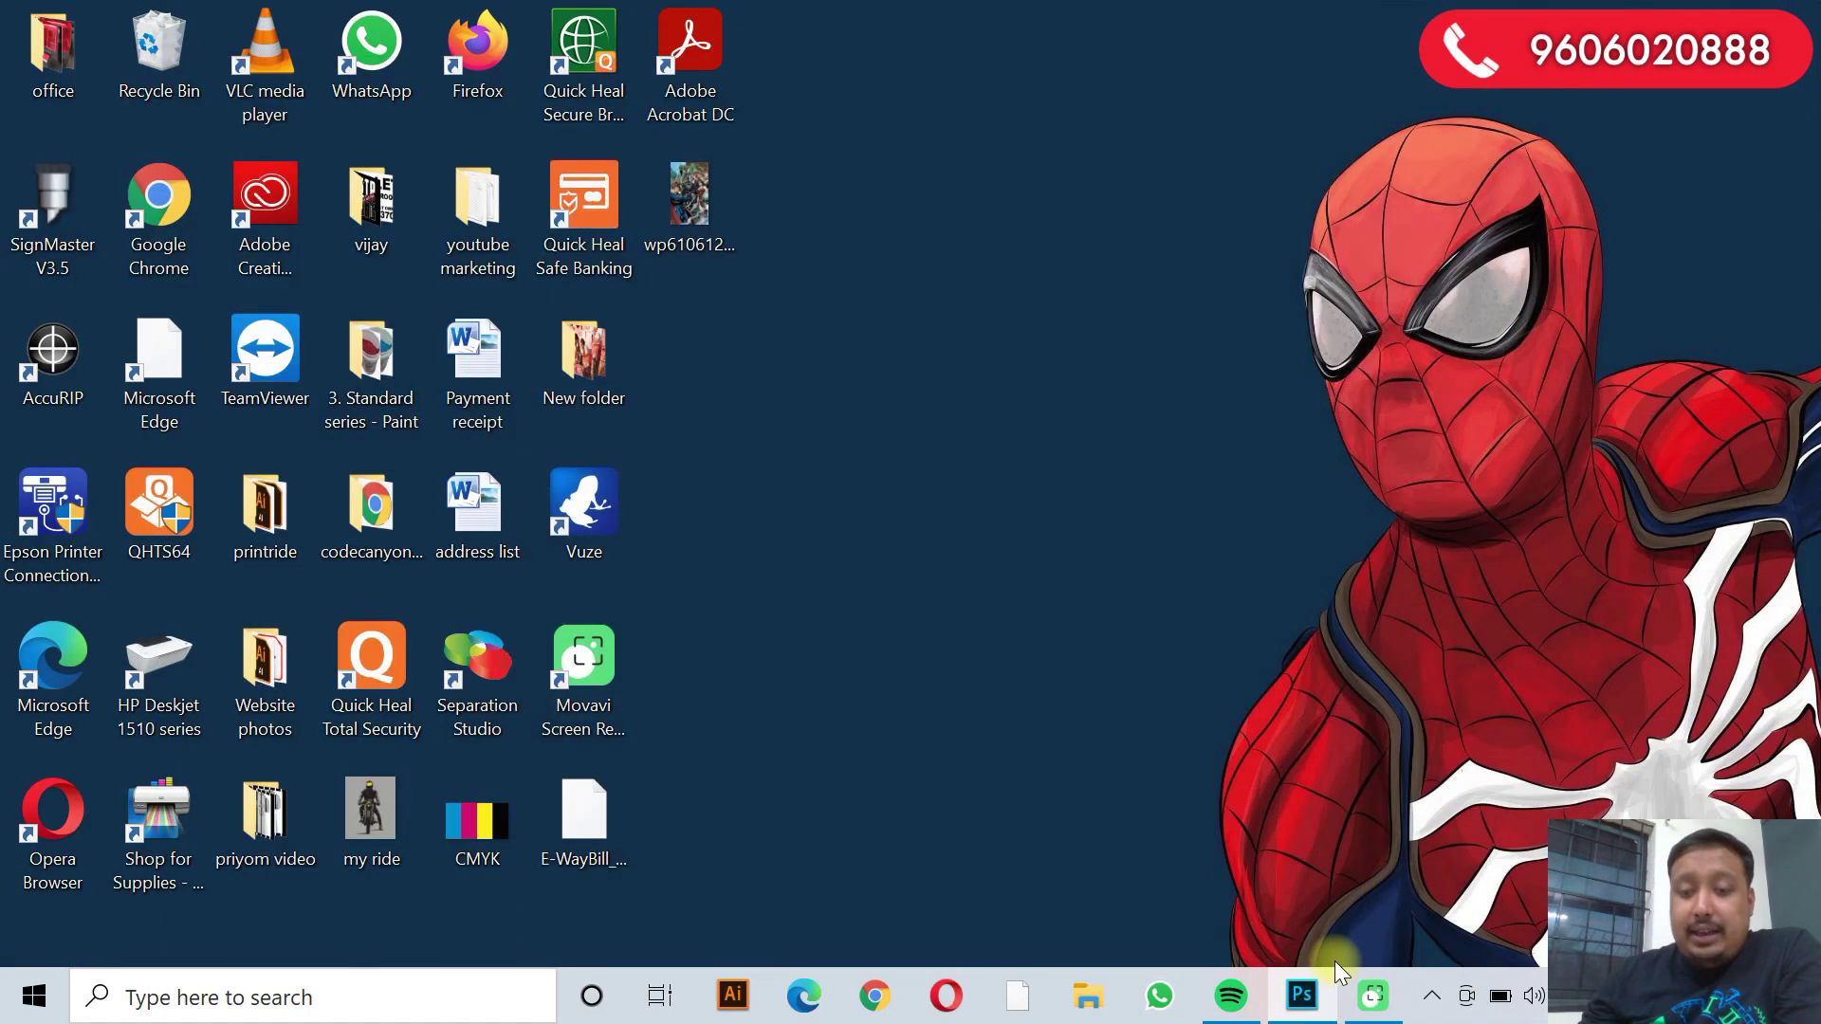
pyautogui.click(1302, 995)
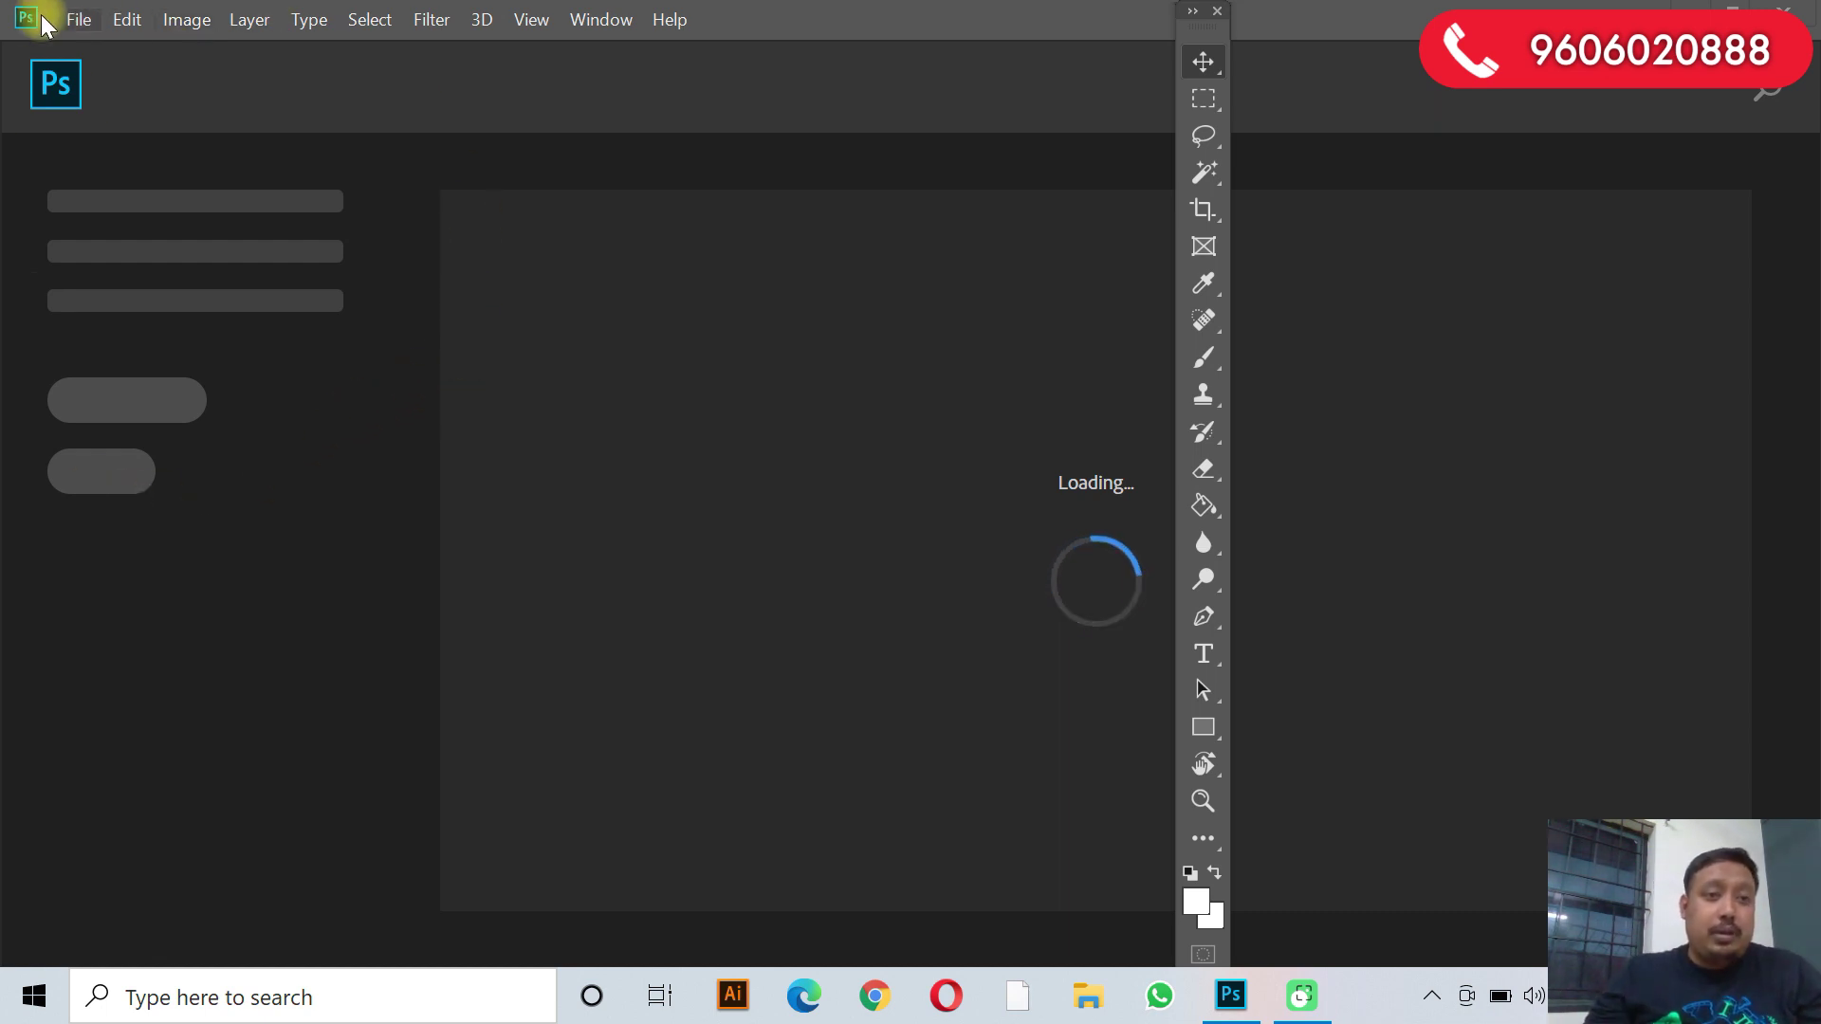
pyautogui.click(73, 20)
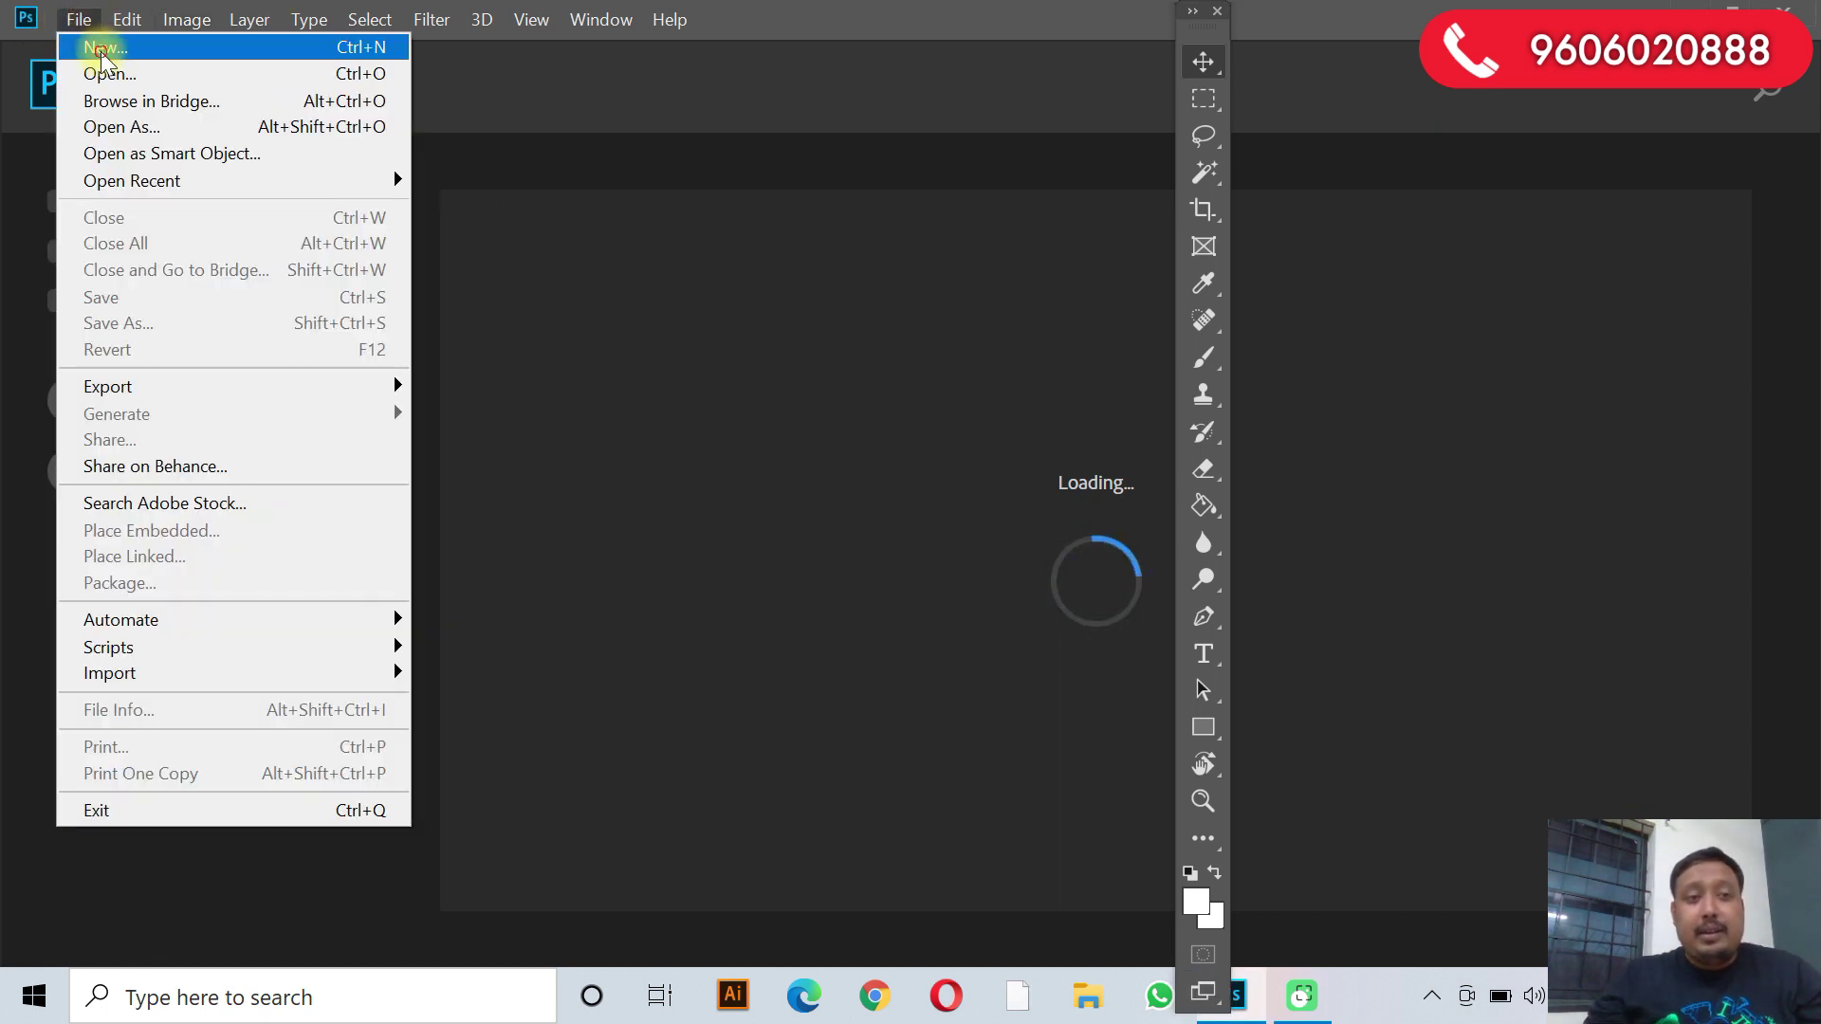
pyautogui.click(103, 55)
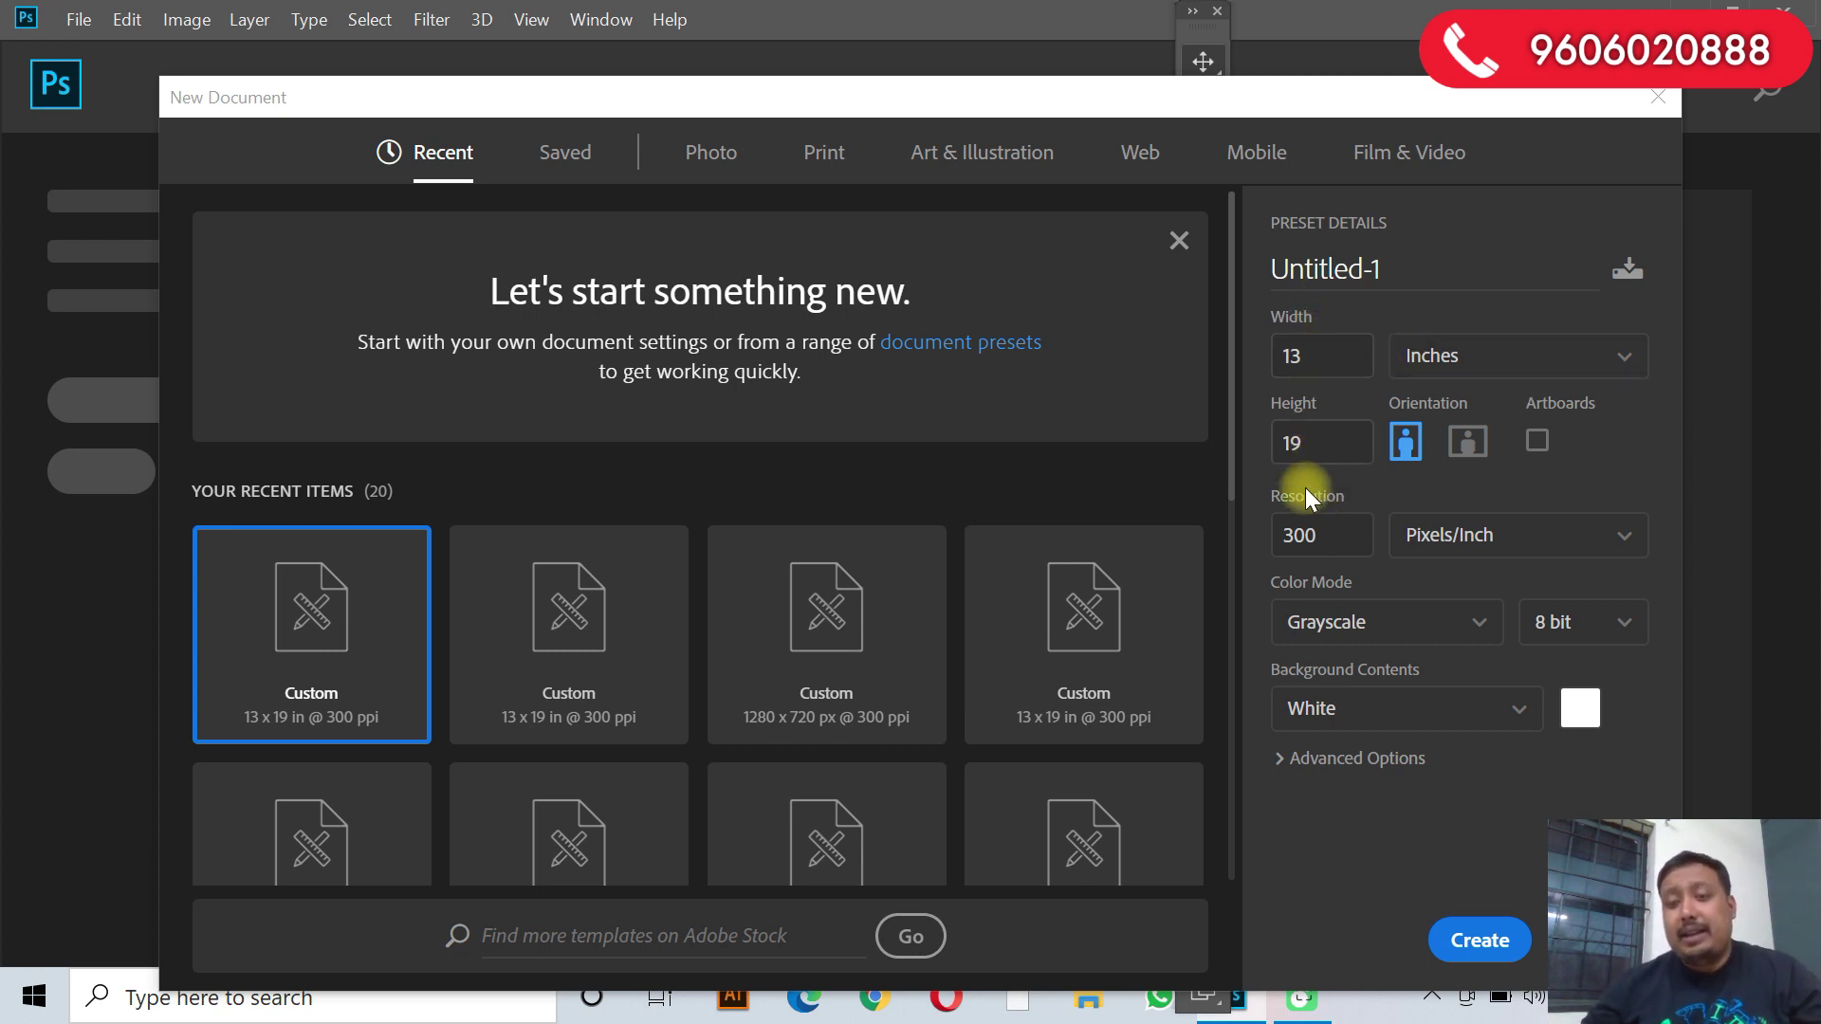
pyautogui.click(1346, 620)
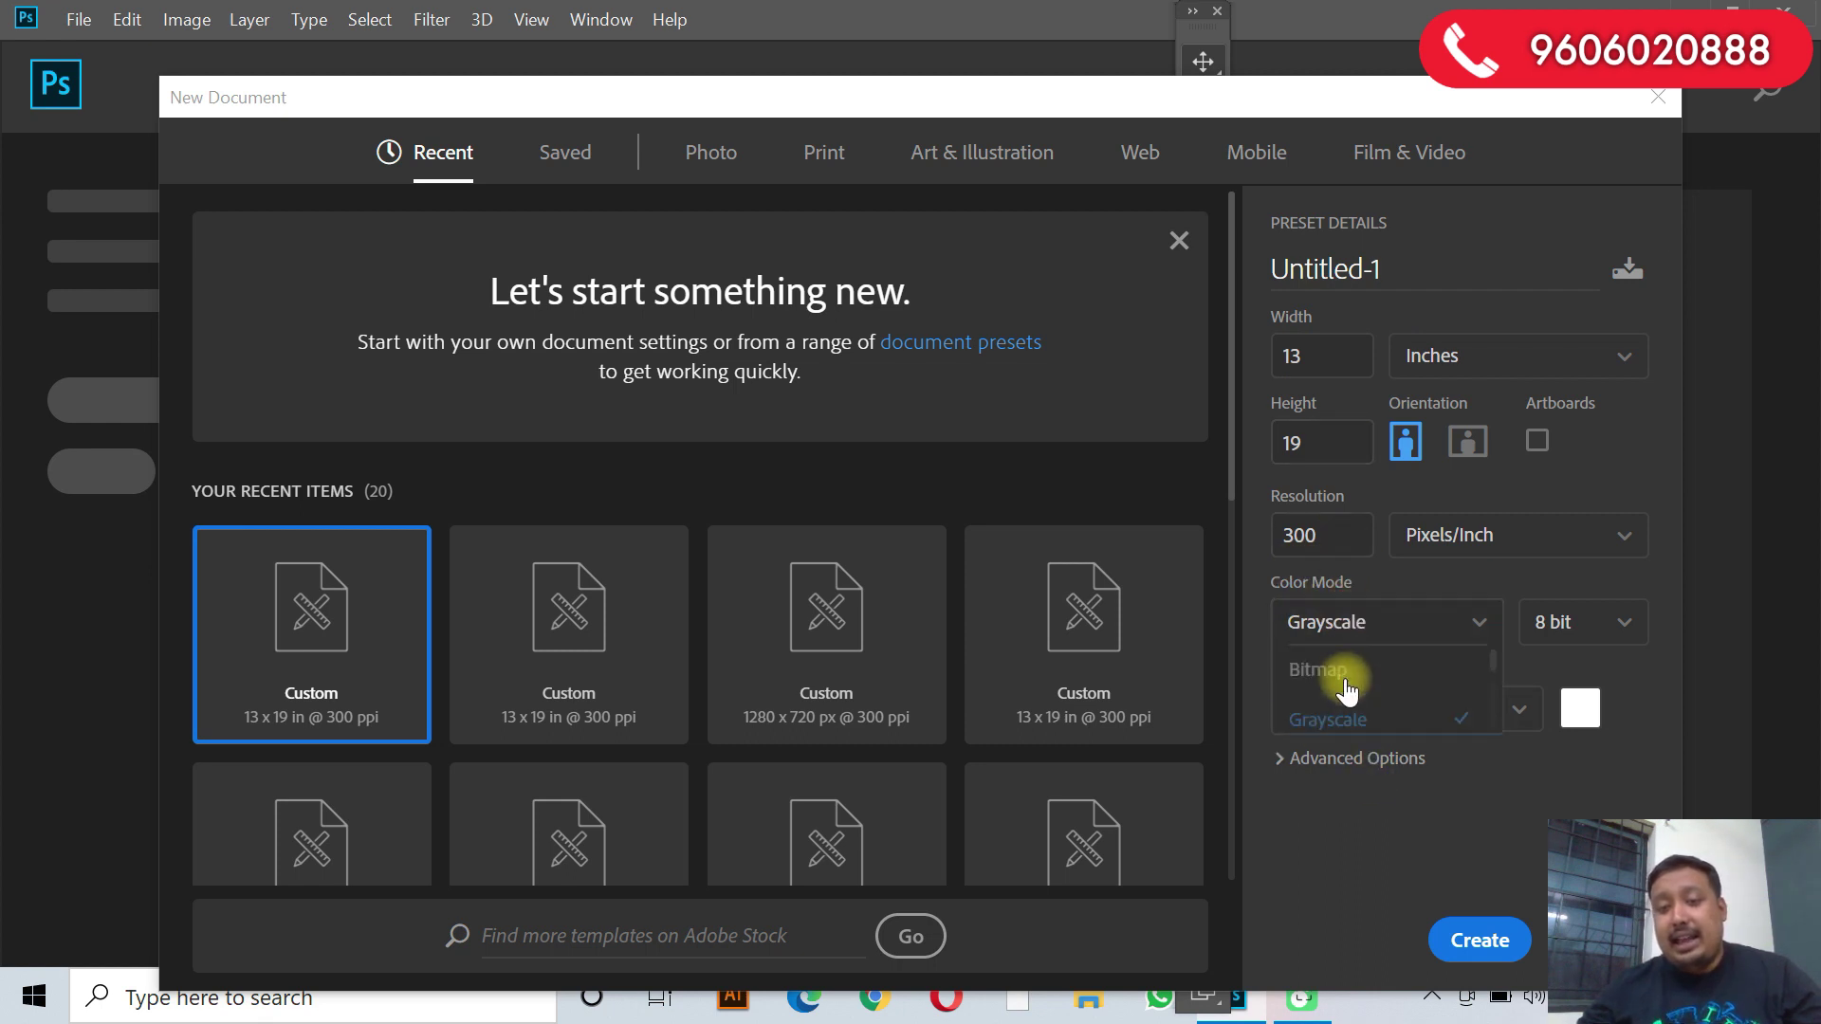
pyautogui.click(1337, 772)
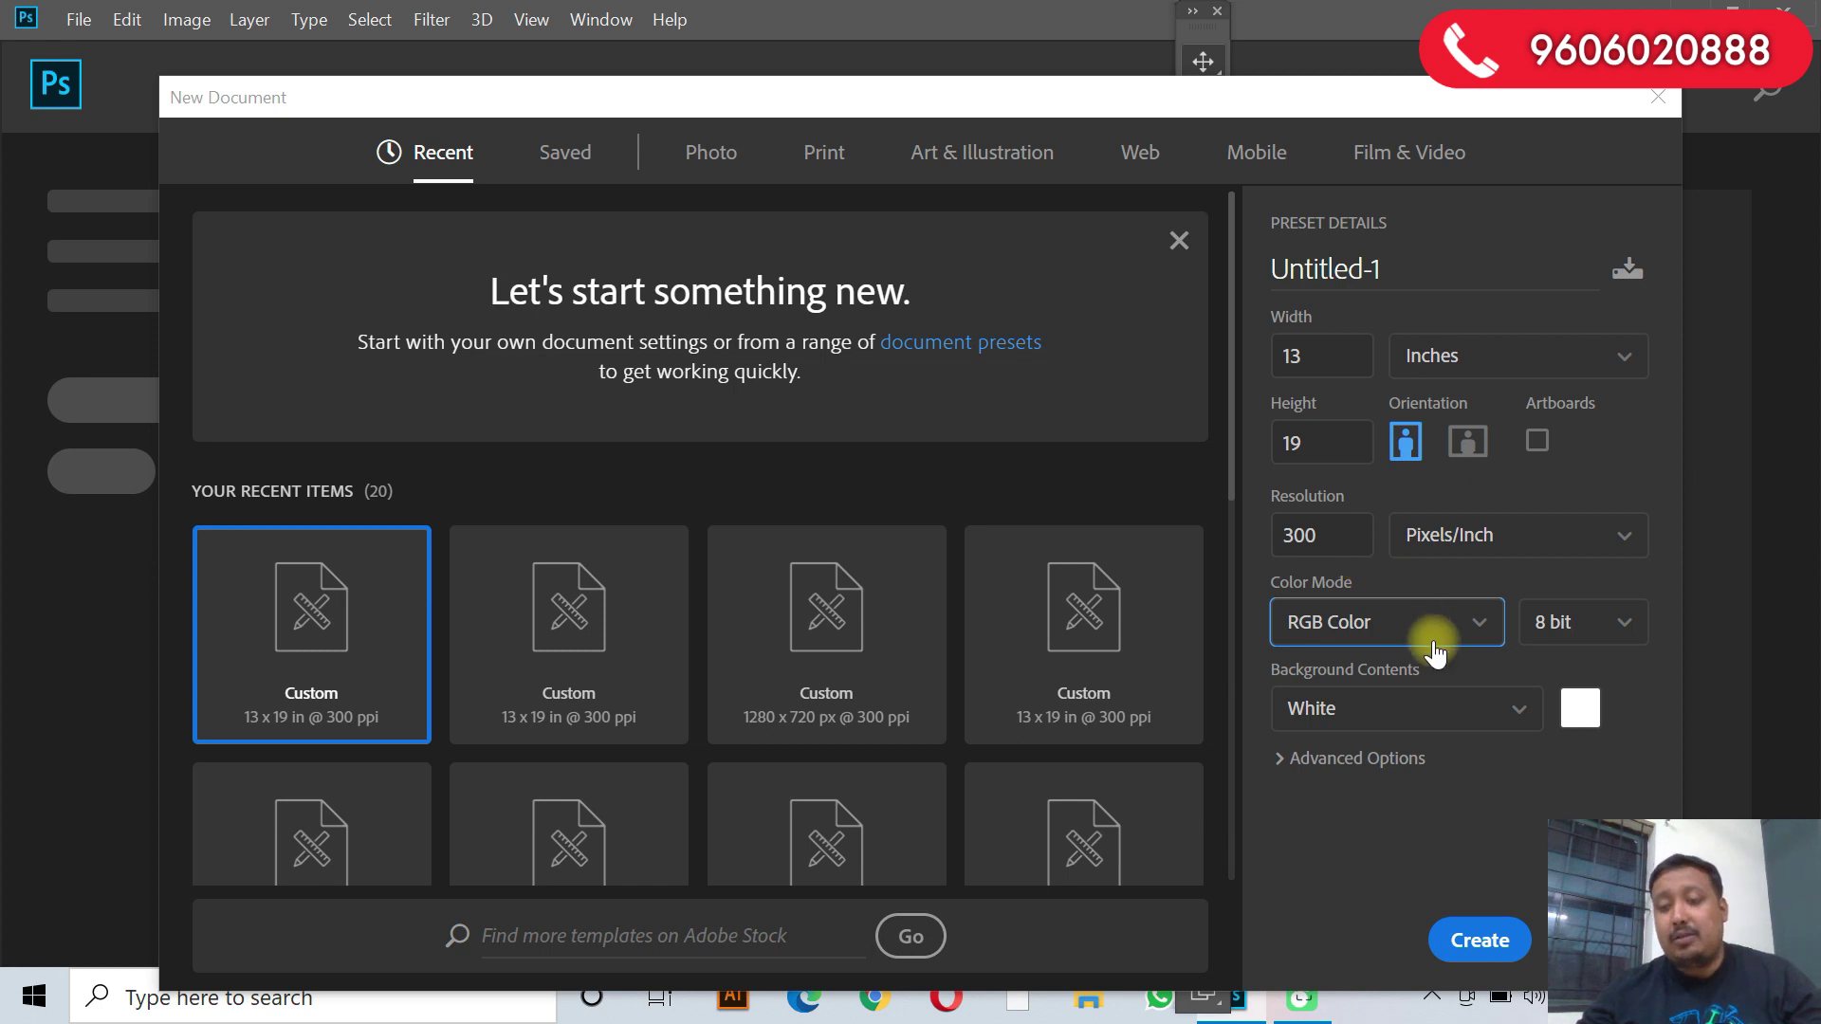
pyautogui.click(1477, 939)
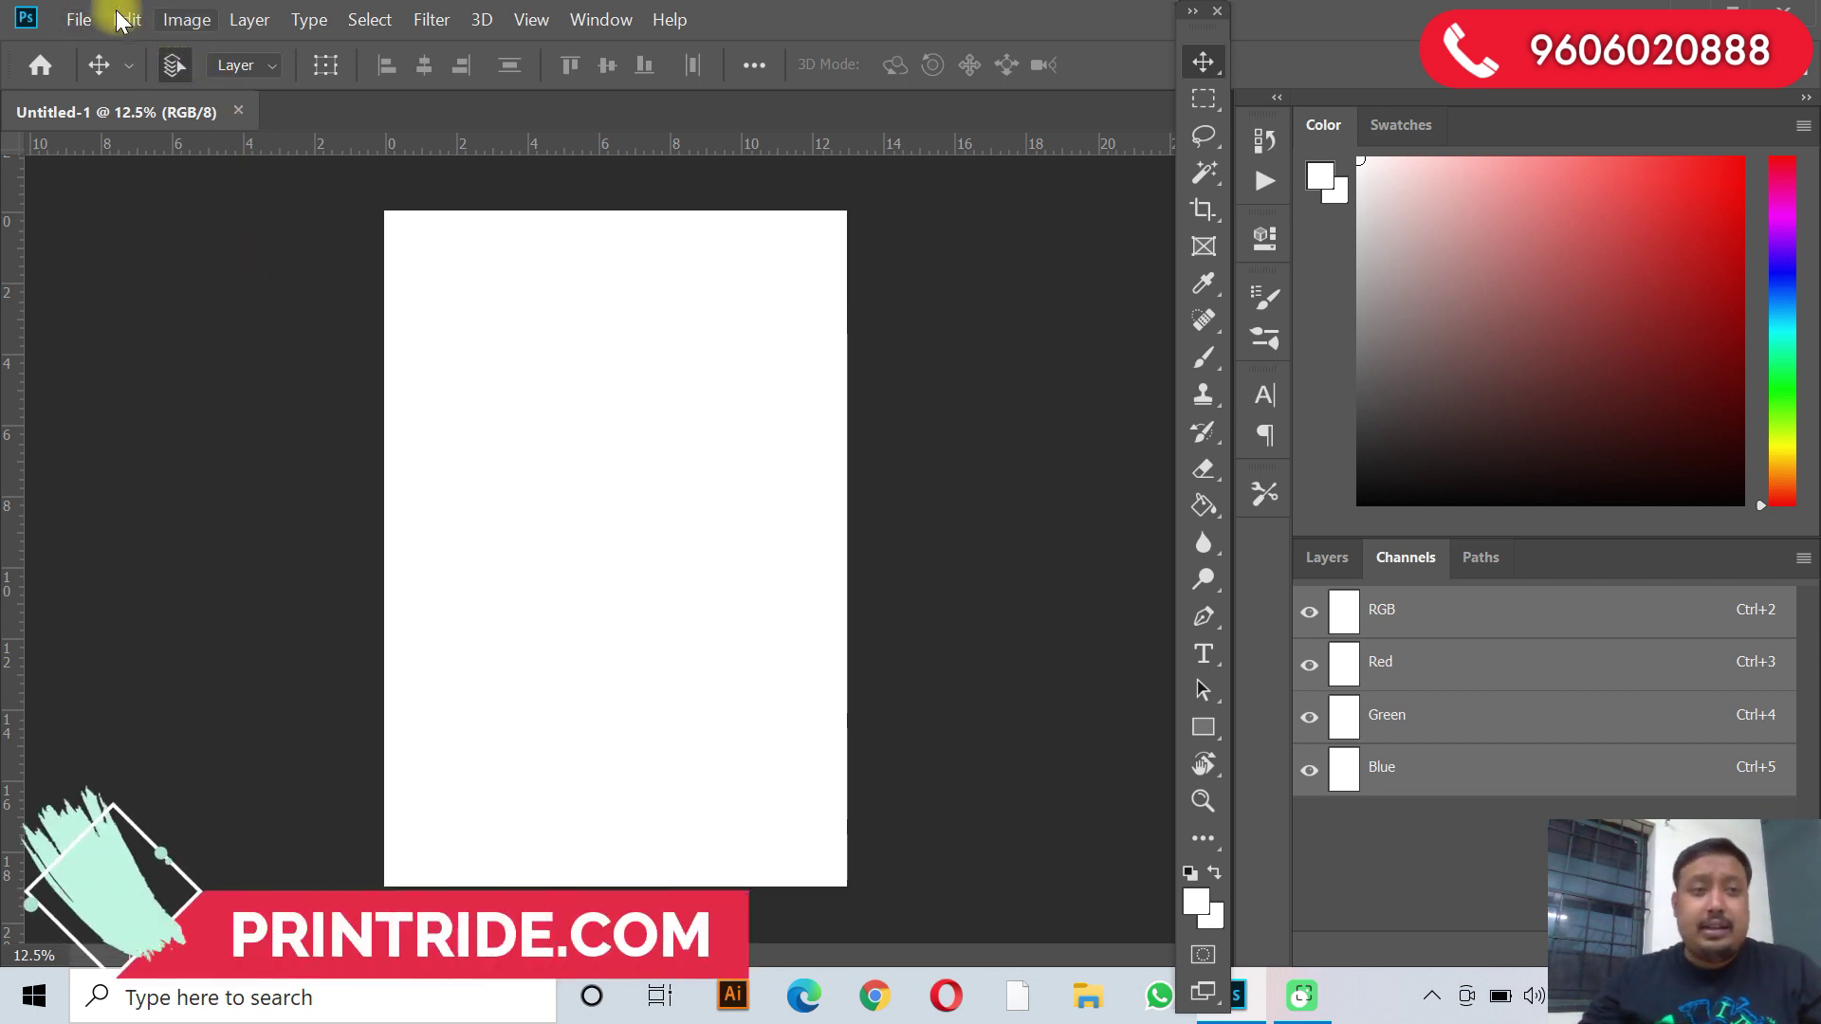
# Place the wallpaper image wp6106127-justice-league-4k-android-wallpapers from the desktop into the blank RGB document.
pyautogui.click(78, 20)
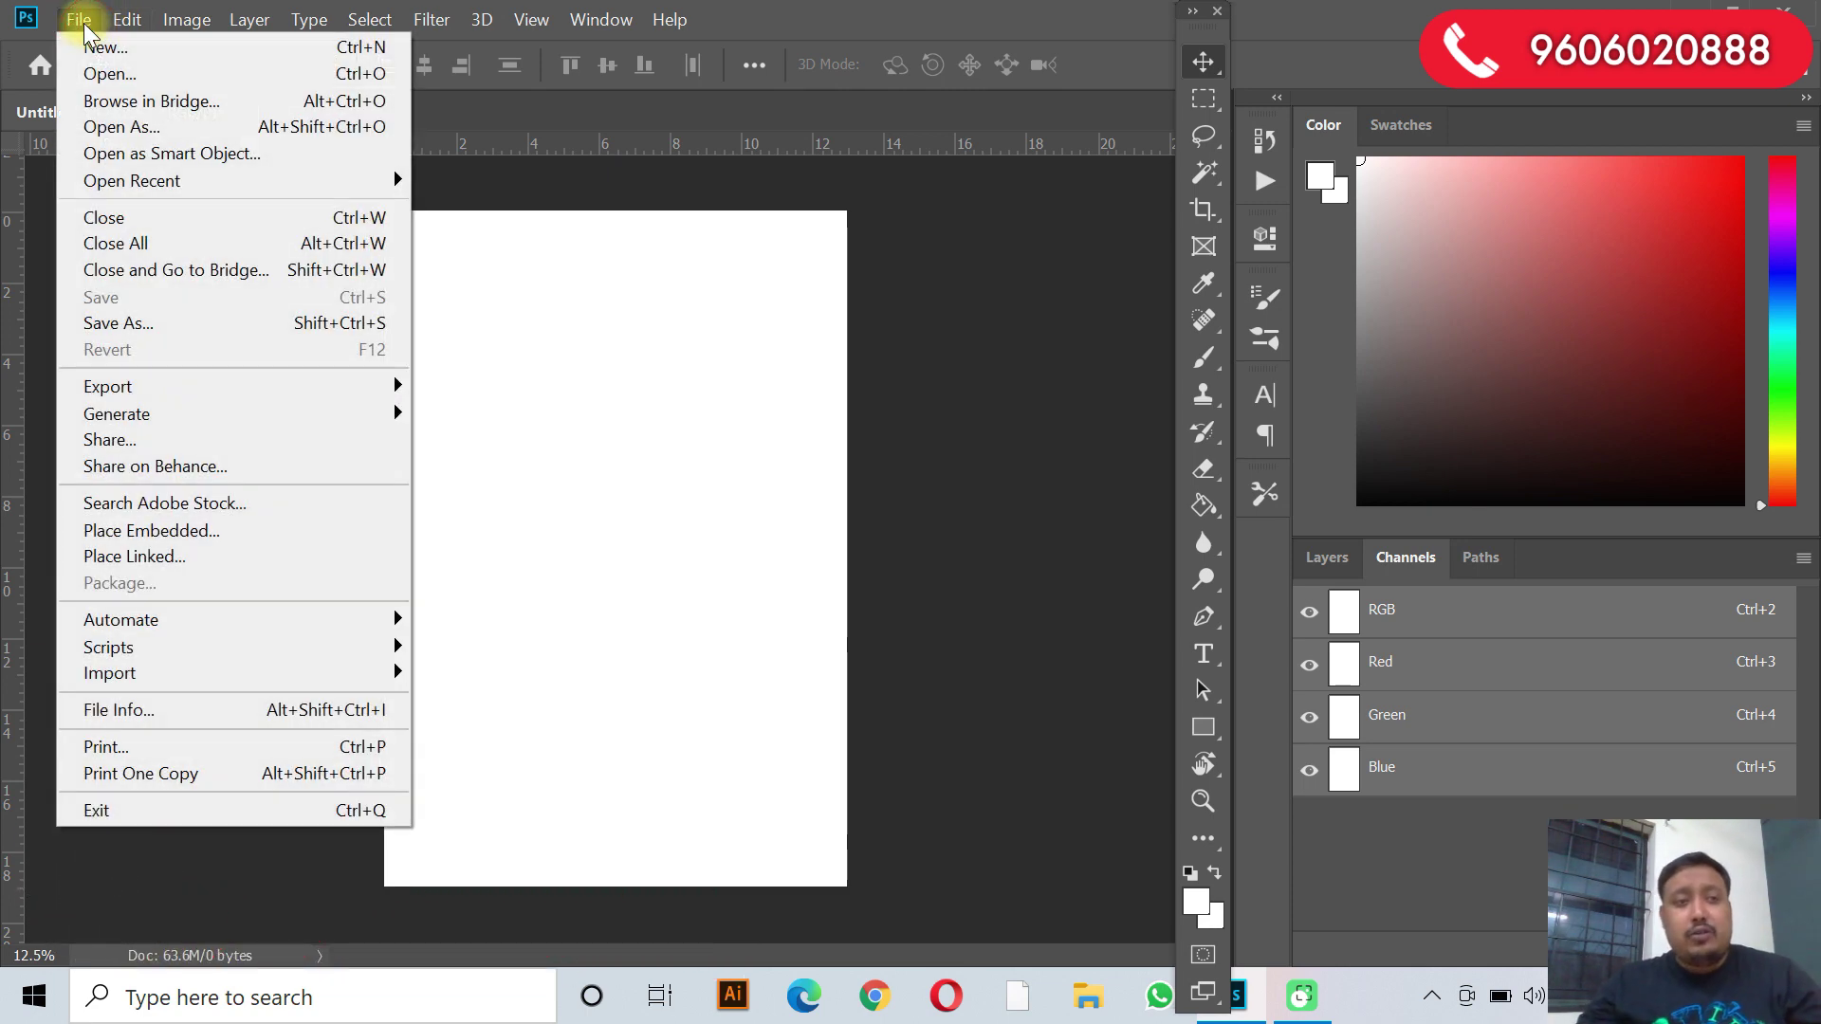
pyautogui.click(600, 364)
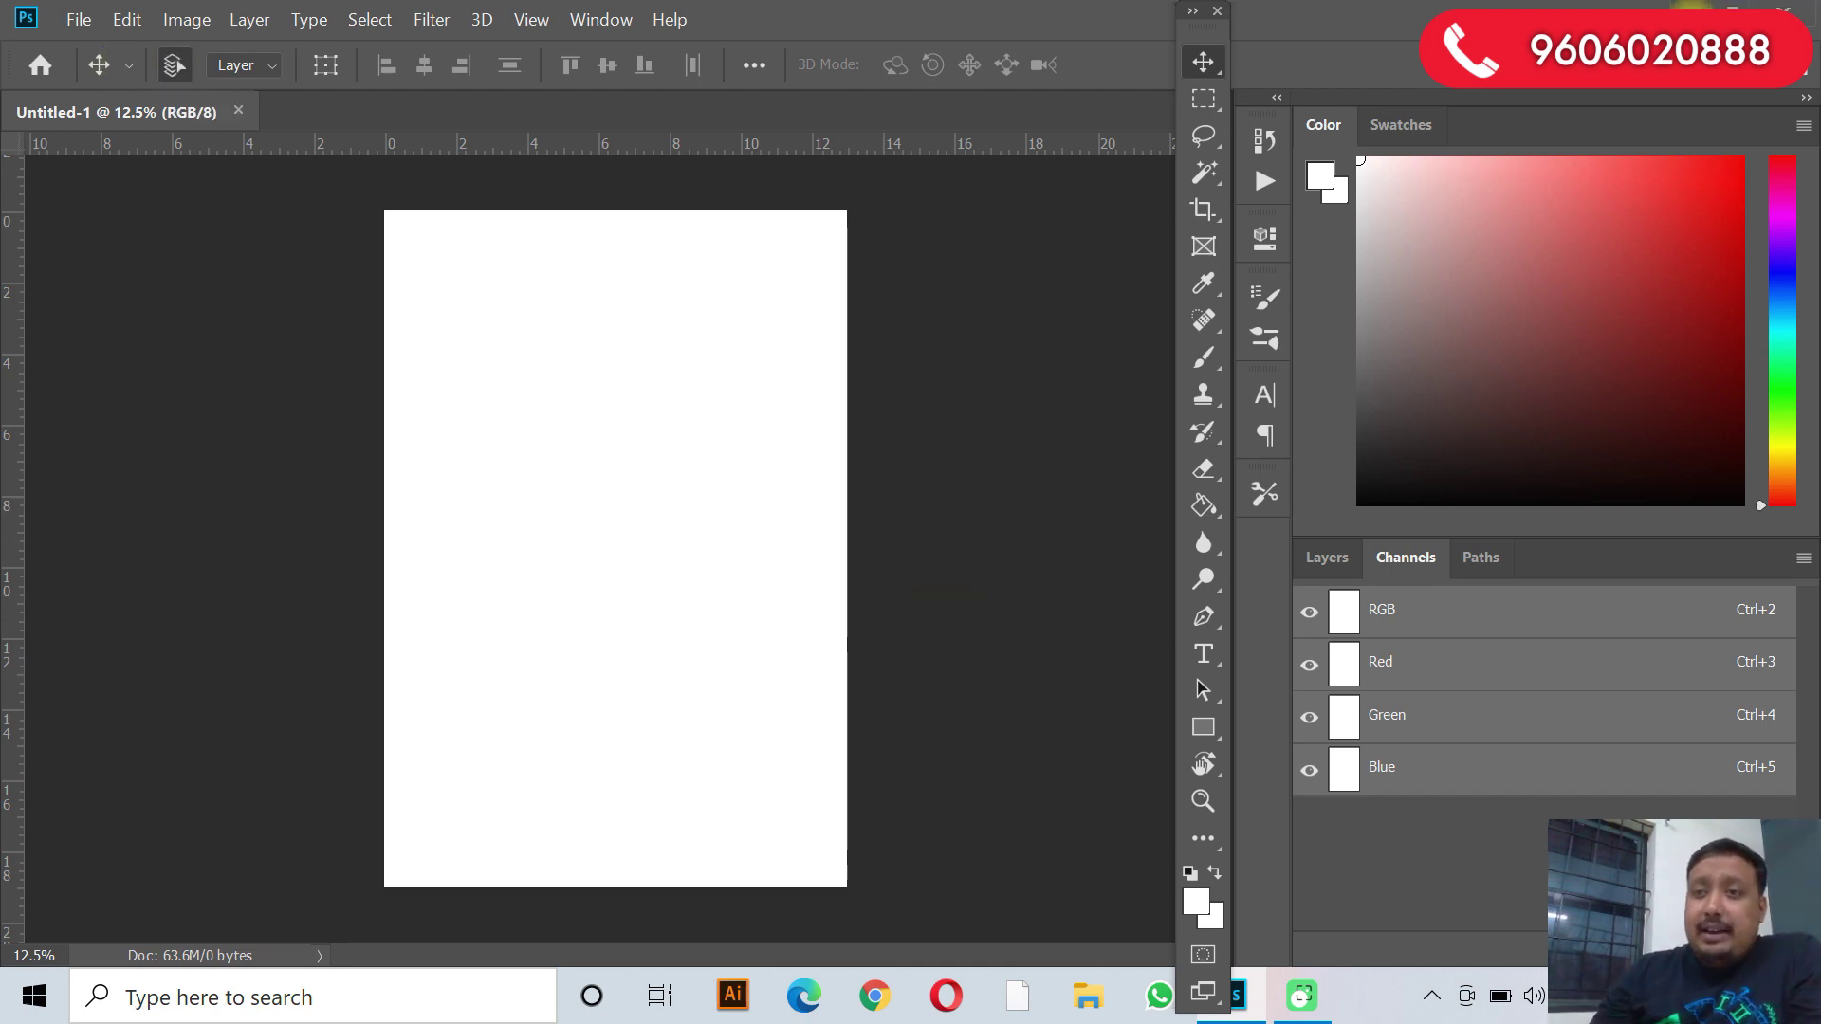
pyautogui.click(1732, 11)
pyautogui.moveTo(675, 211); pyautogui.dragTo(569, 447)
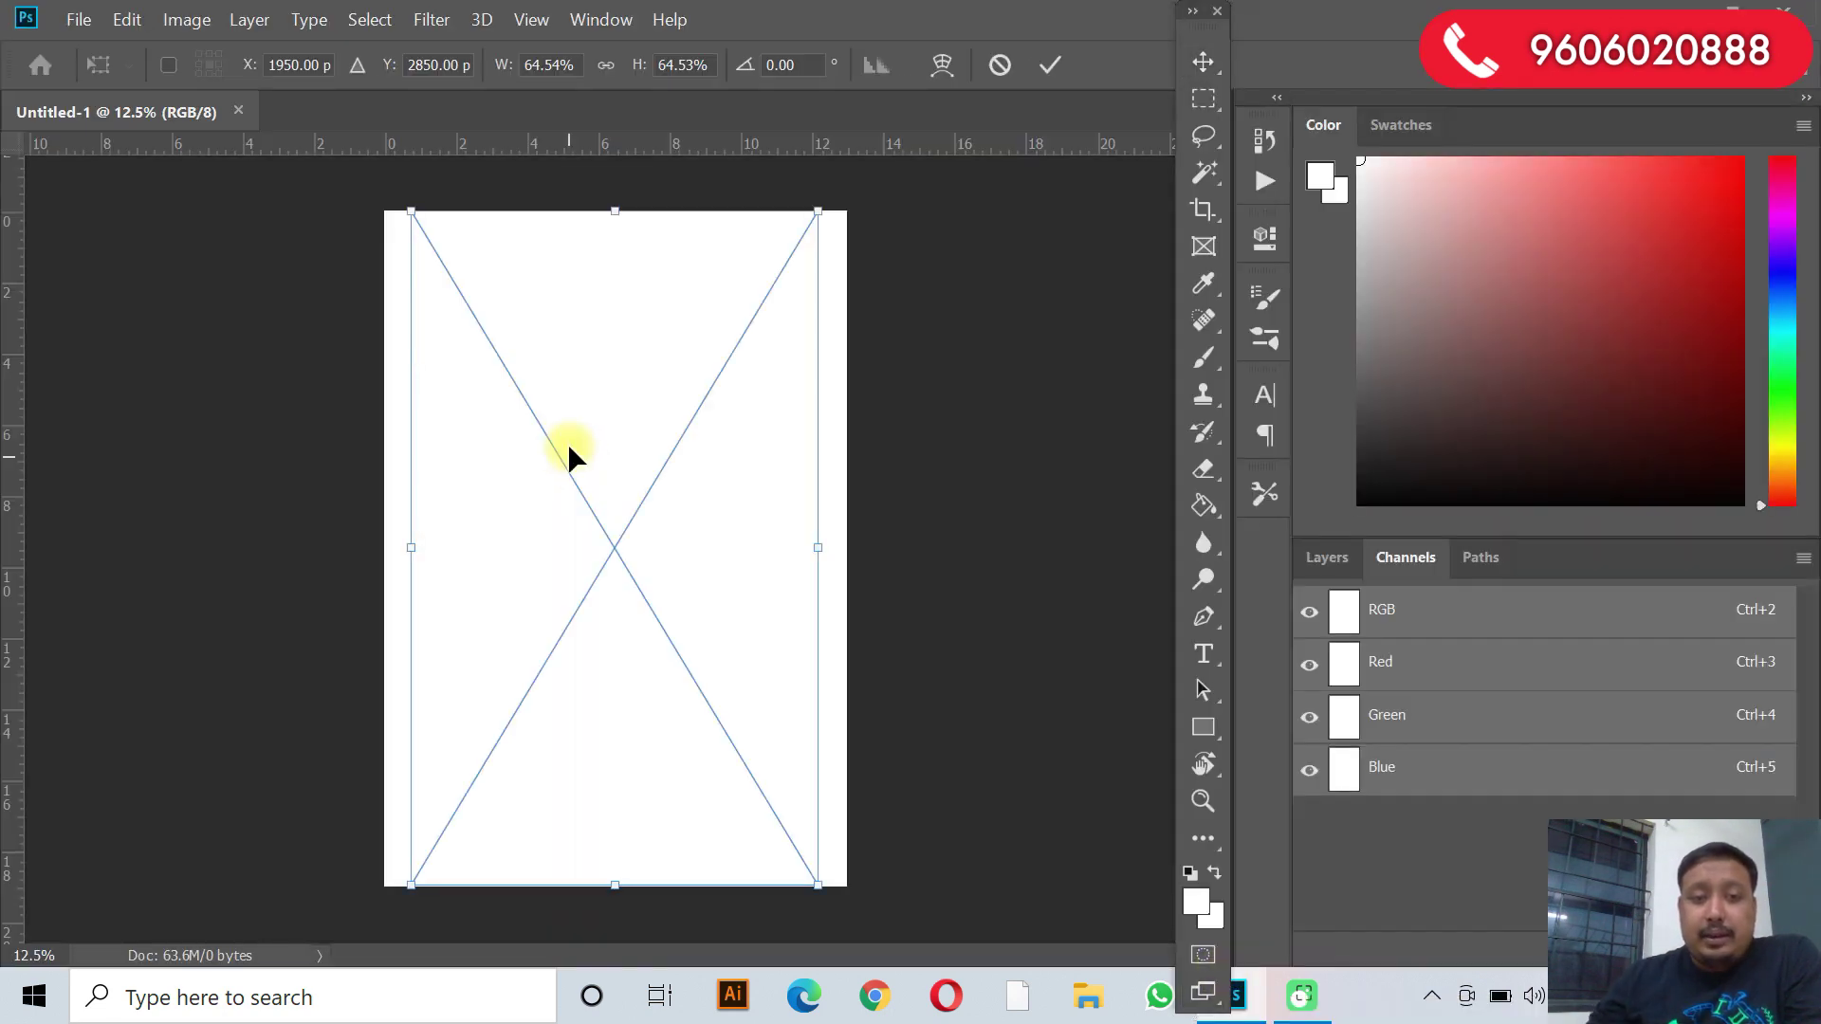
# Scale the placed image down proportionally and centre it on the page with a white margin on all sides.
pyautogui.moveTo(817, 887); pyautogui.dragTo(784, 833)
pyautogui.moveTo(650, 618); pyautogui.dragTo(668, 648)
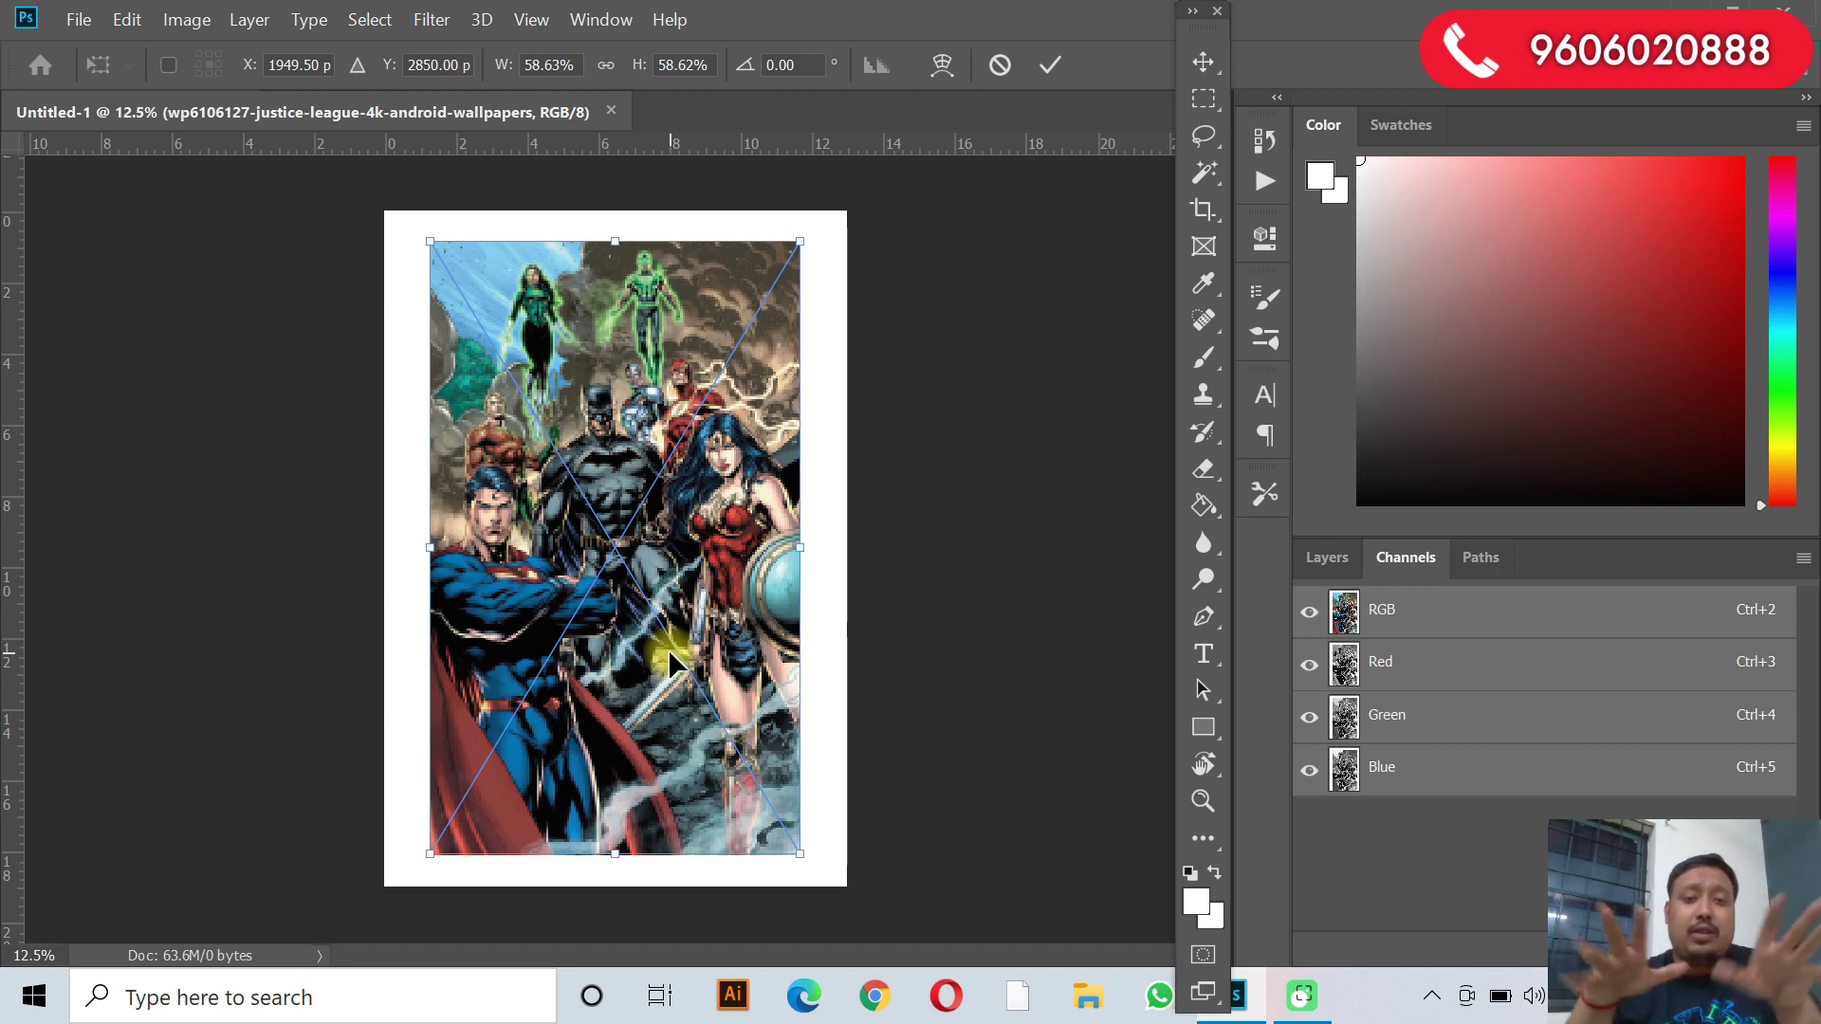
pyautogui.moveTo(664, 638); pyautogui.dragTo(646, 607)
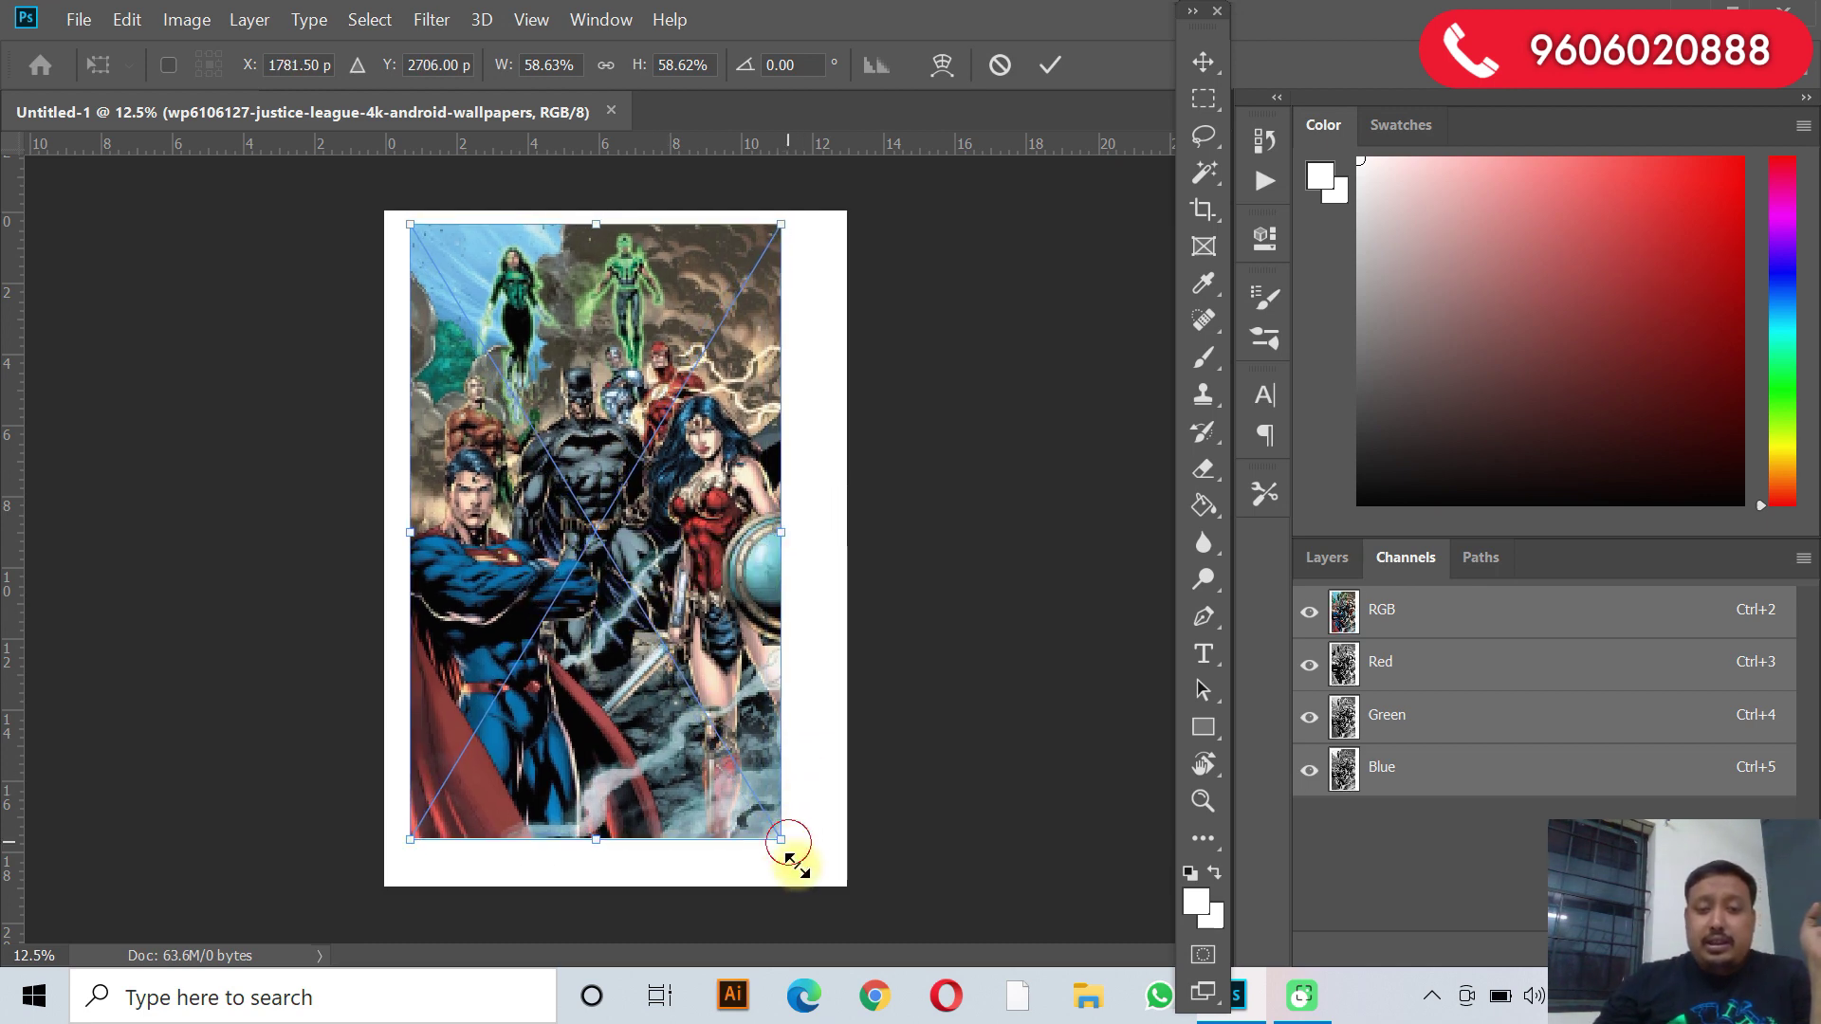
pyautogui.moveTo(795, 861); pyautogui.dragTo(806, 878)
pyautogui.moveTo(703, 693); pyautogui.dragTo(716, 697)
pyautogui.press('Return')
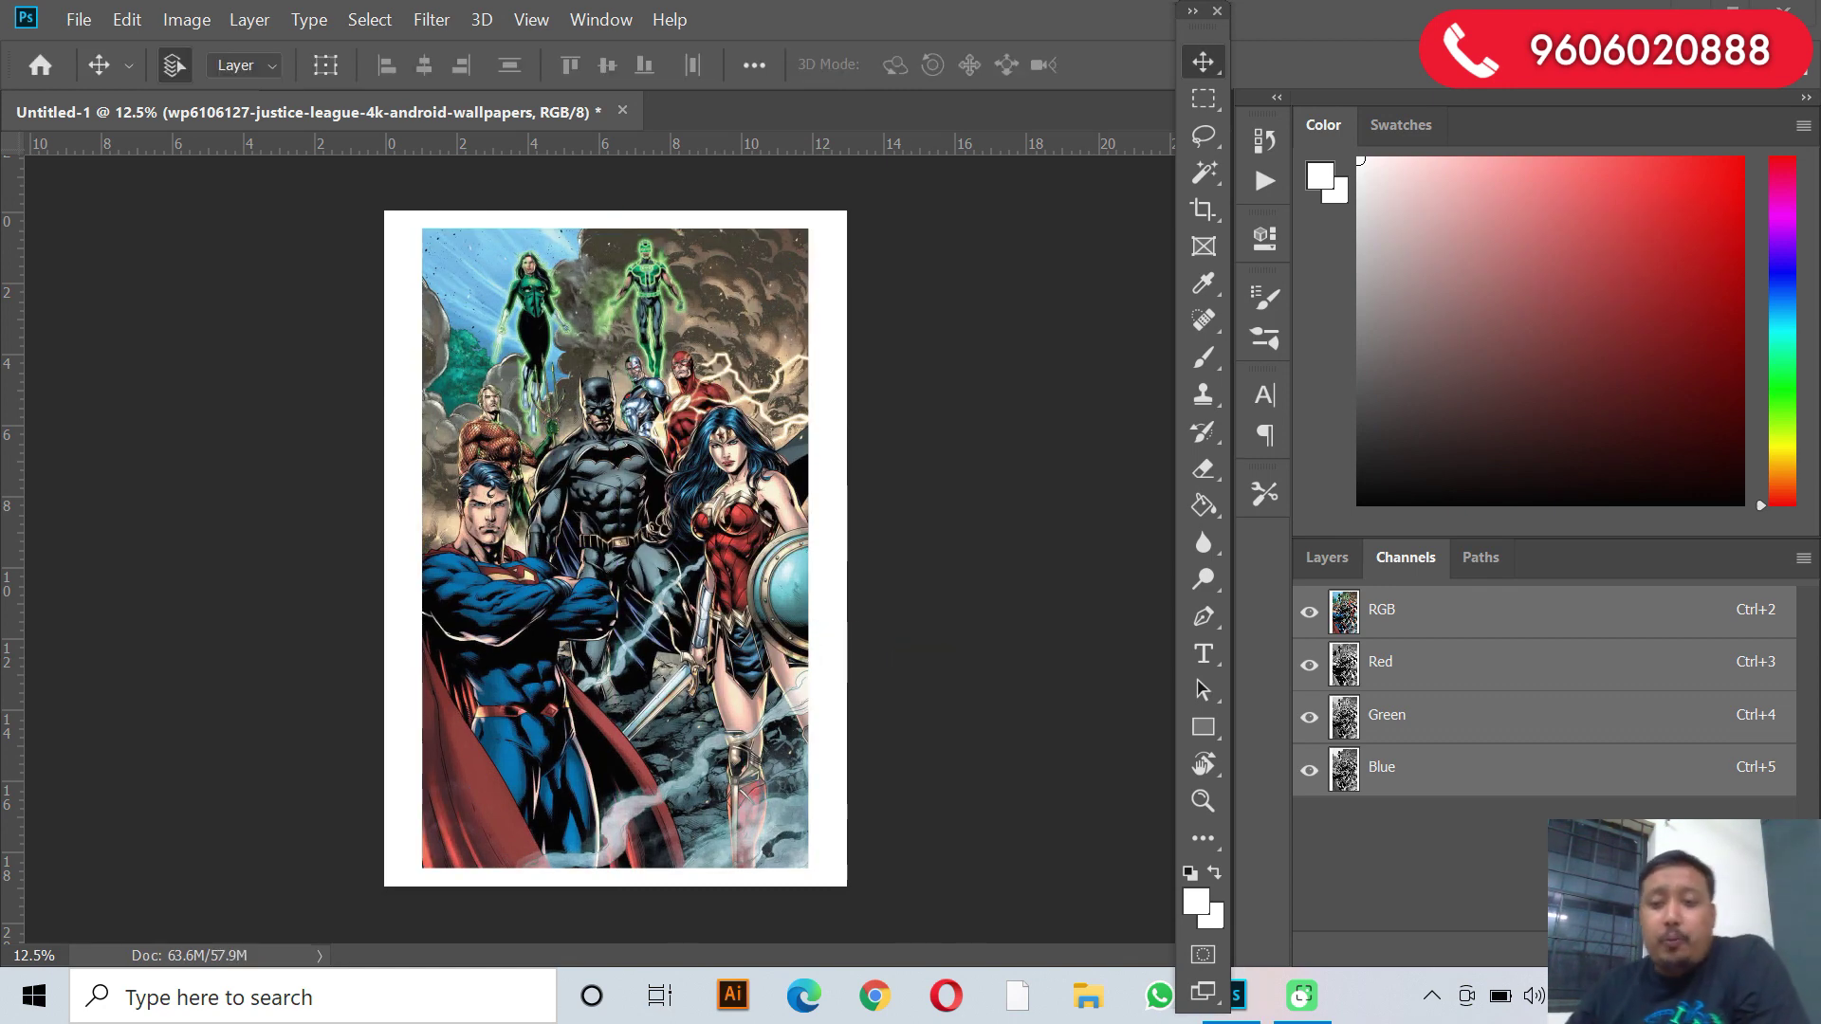
# Convert the document to CMYK Color mode, flattening its layers and accepting the U.S. Web Coated (SWOP) v2 profile.
pyautogui.click(1326, 558)
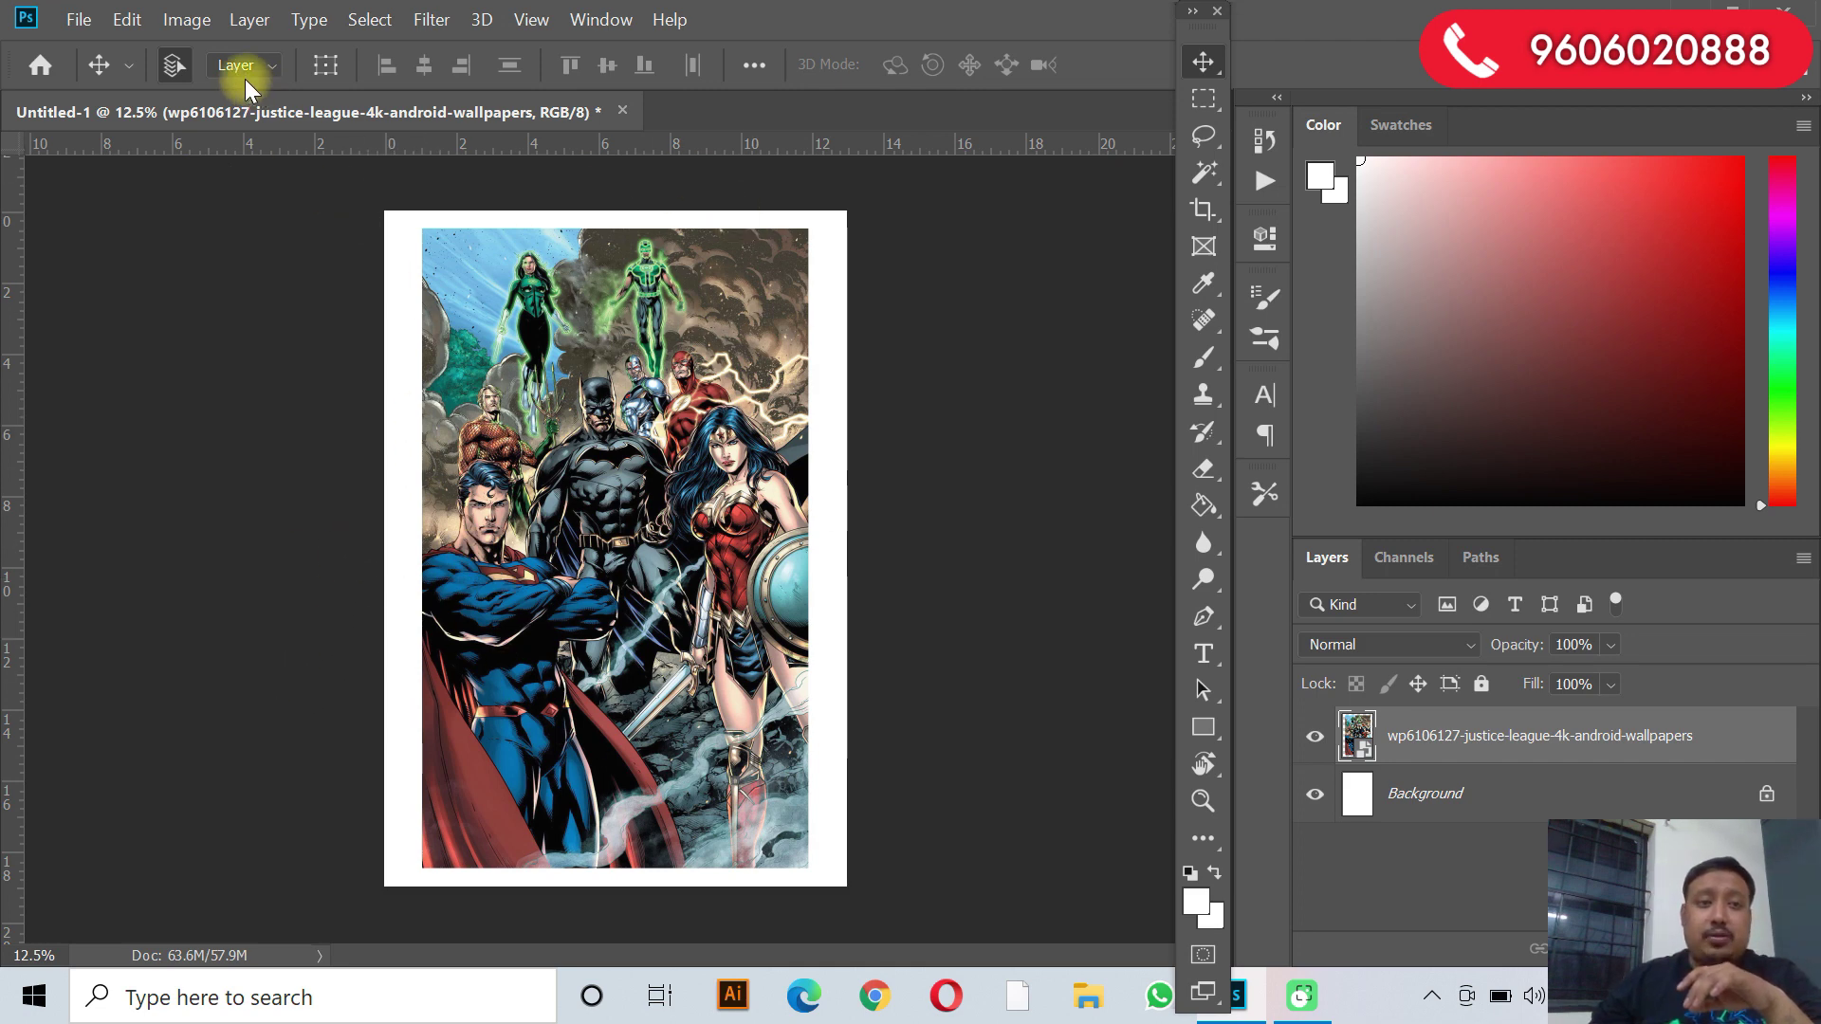
pyautogui.click(186, 20)
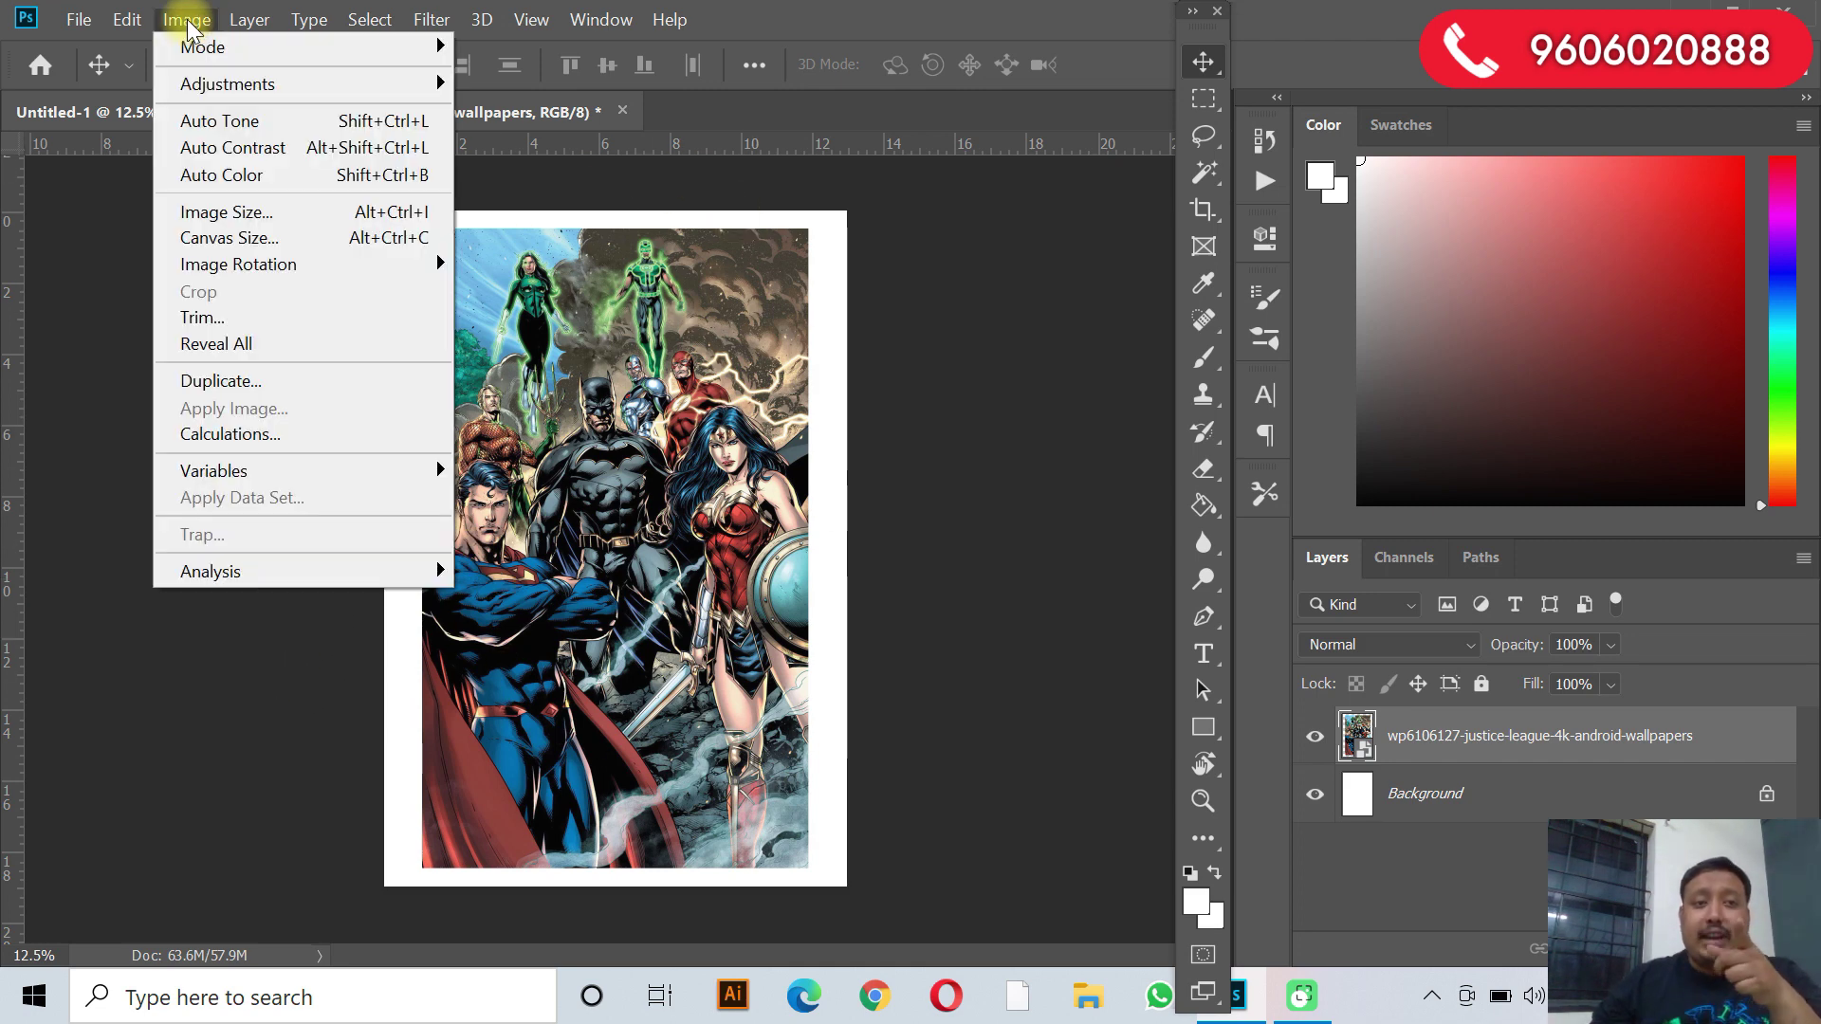
pyautogui.click(103, 185)
pyautogui.click(176, 21)
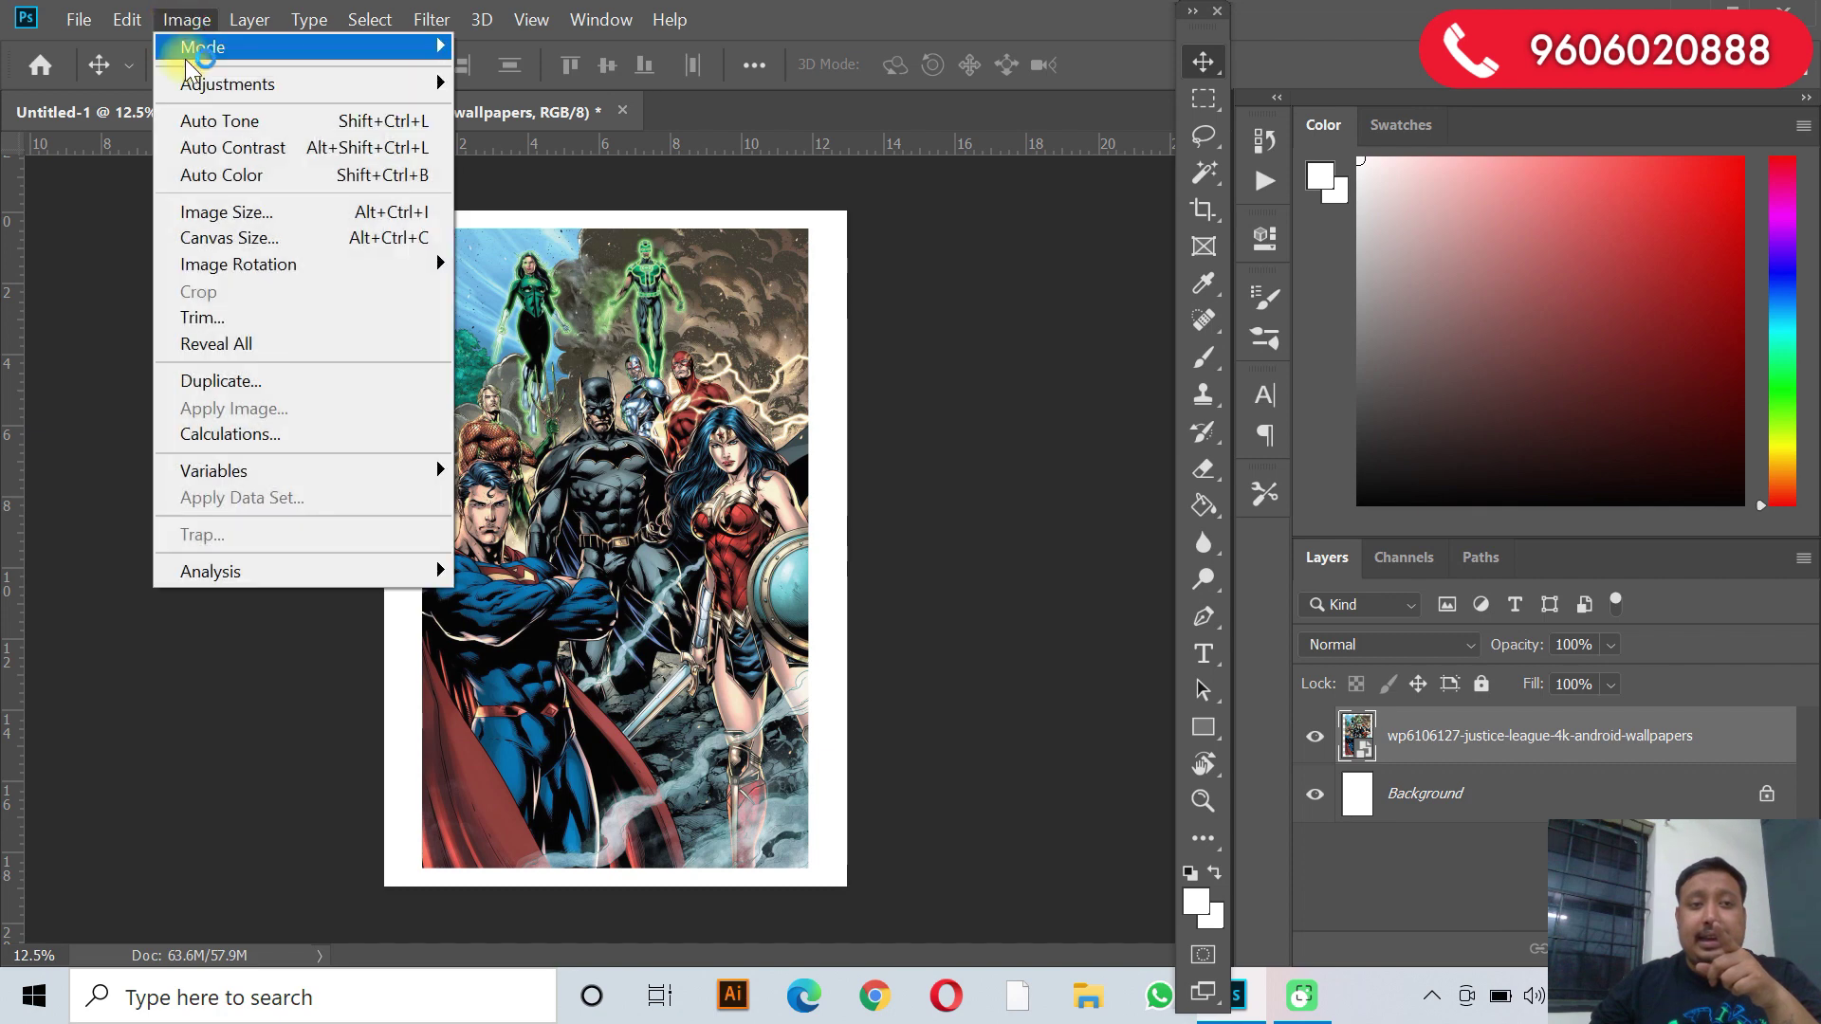
pyautogui.moveTo(190, 59)
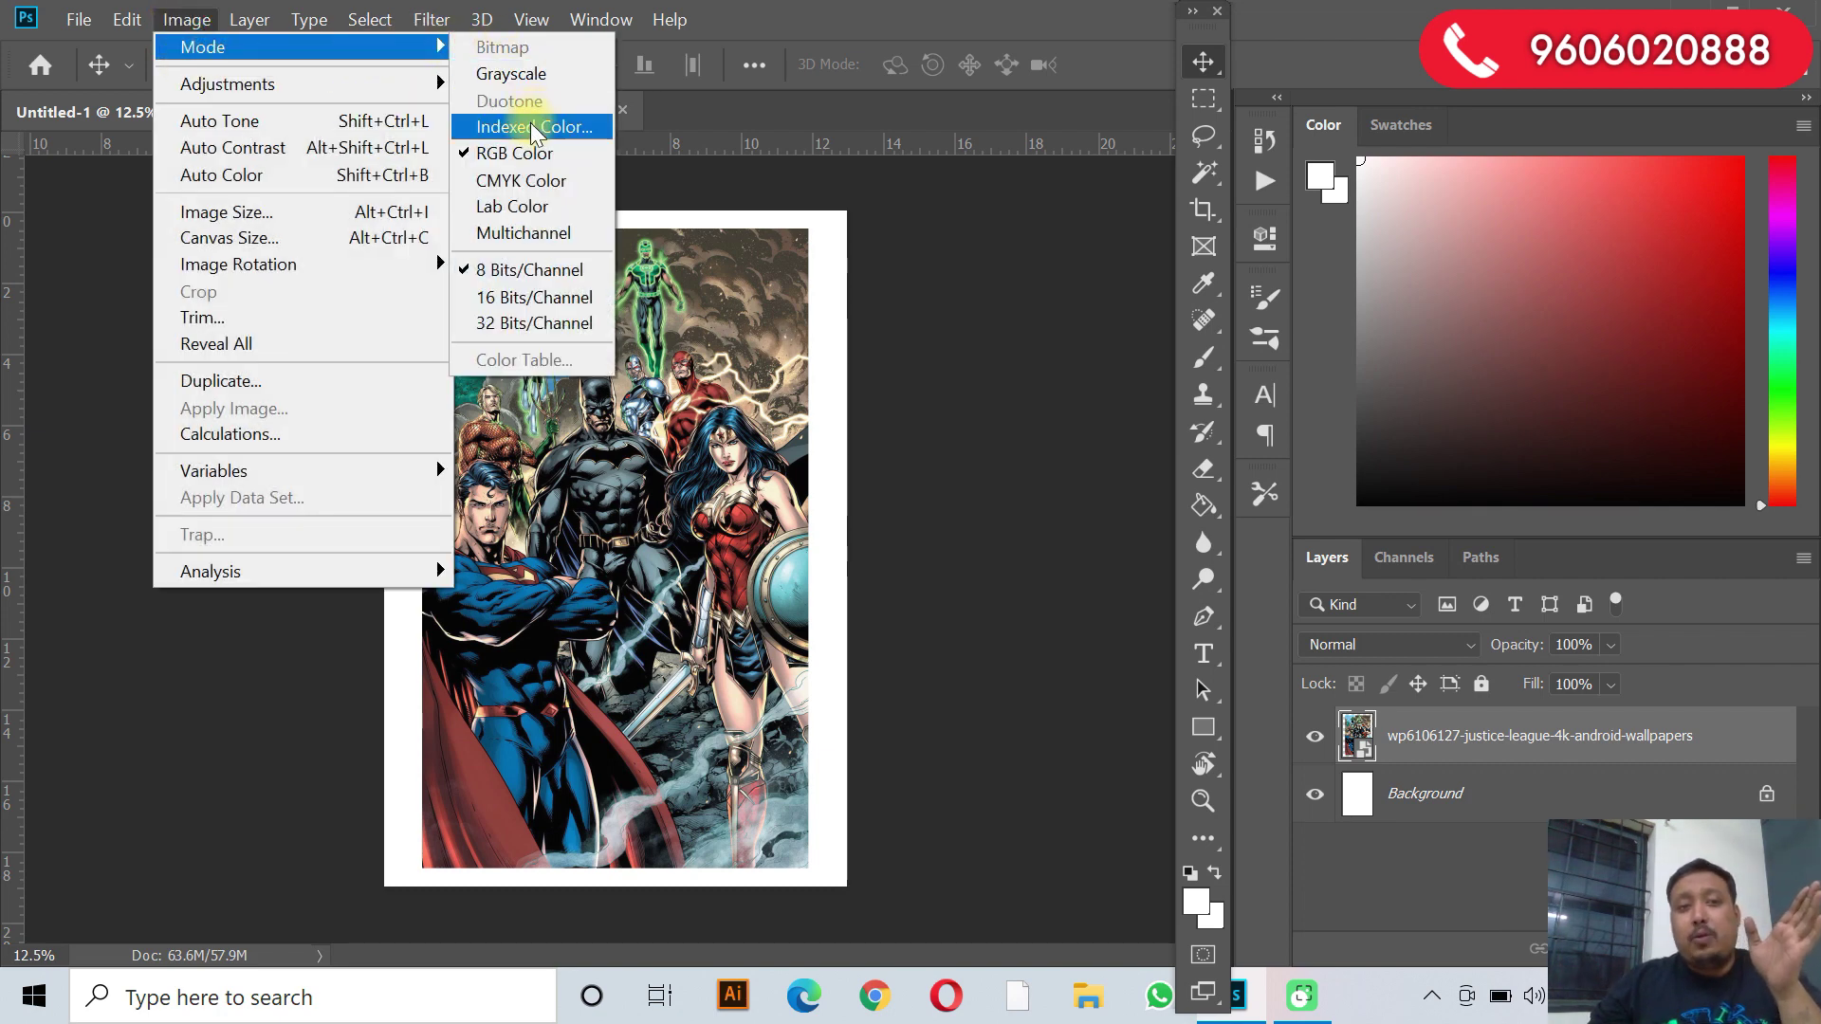
pyautogui.click(521, 182)
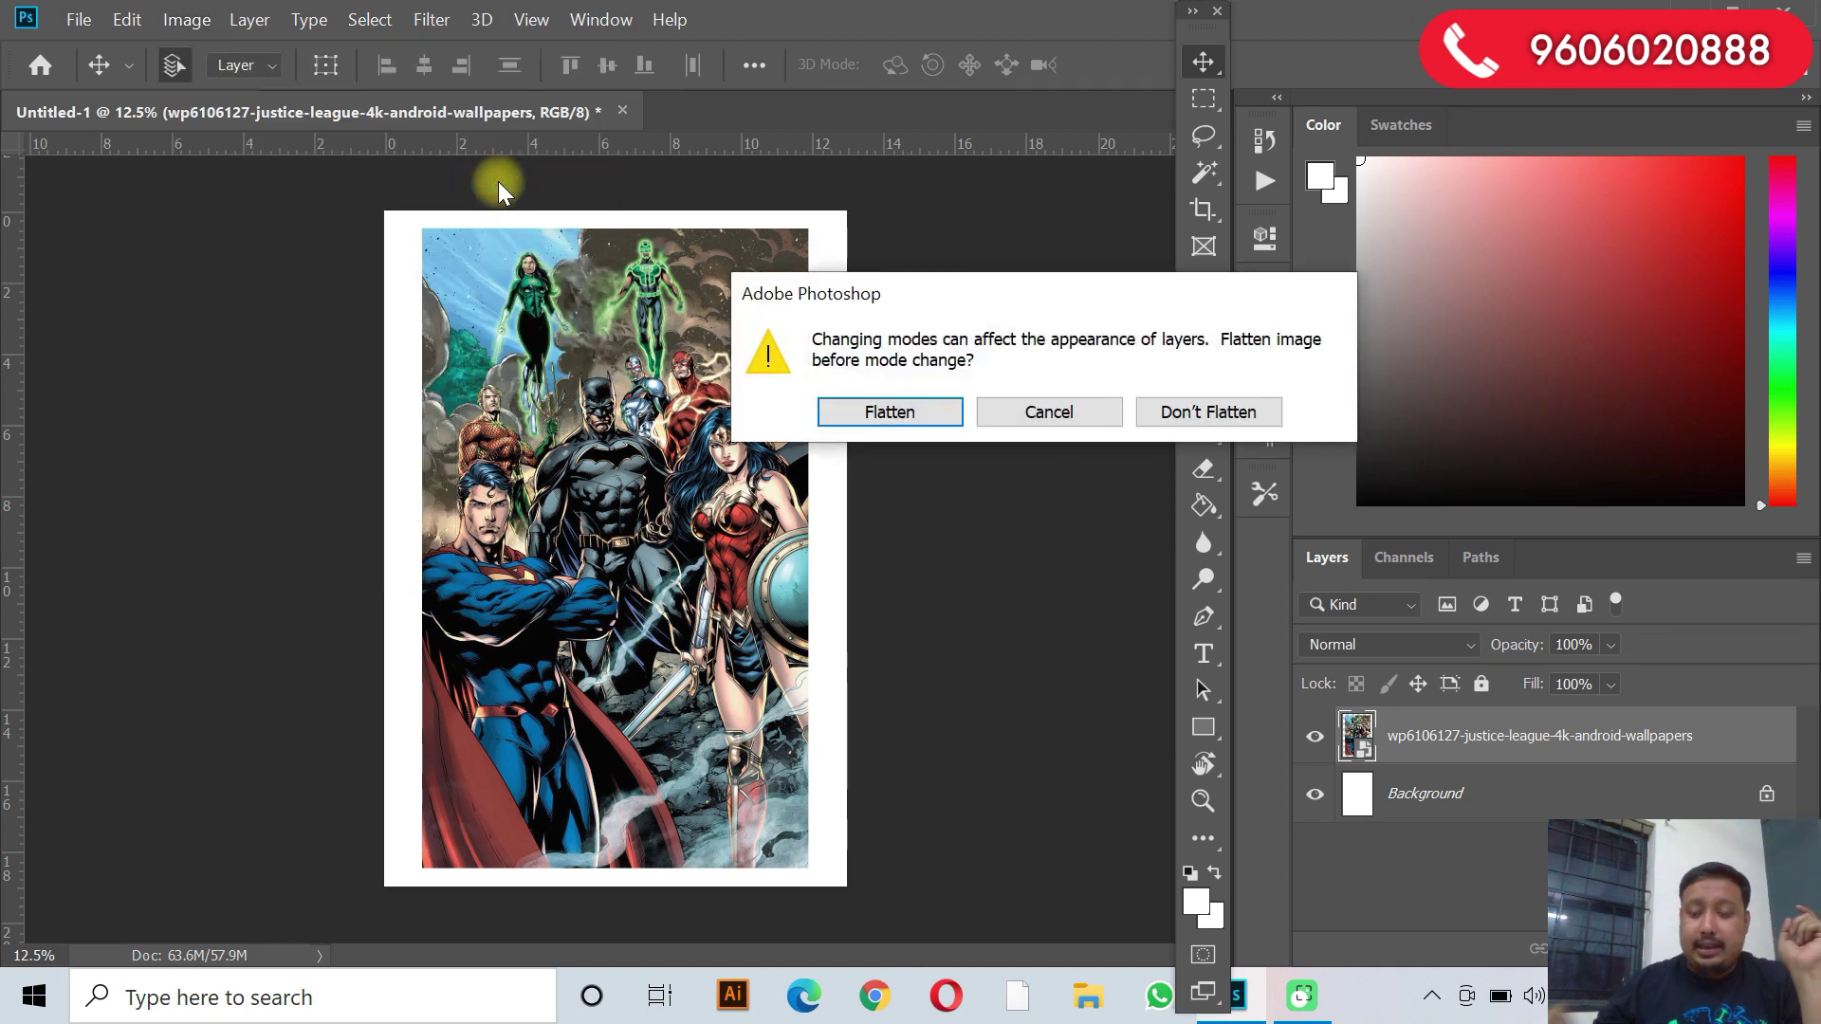
pyautogui.press('Return')
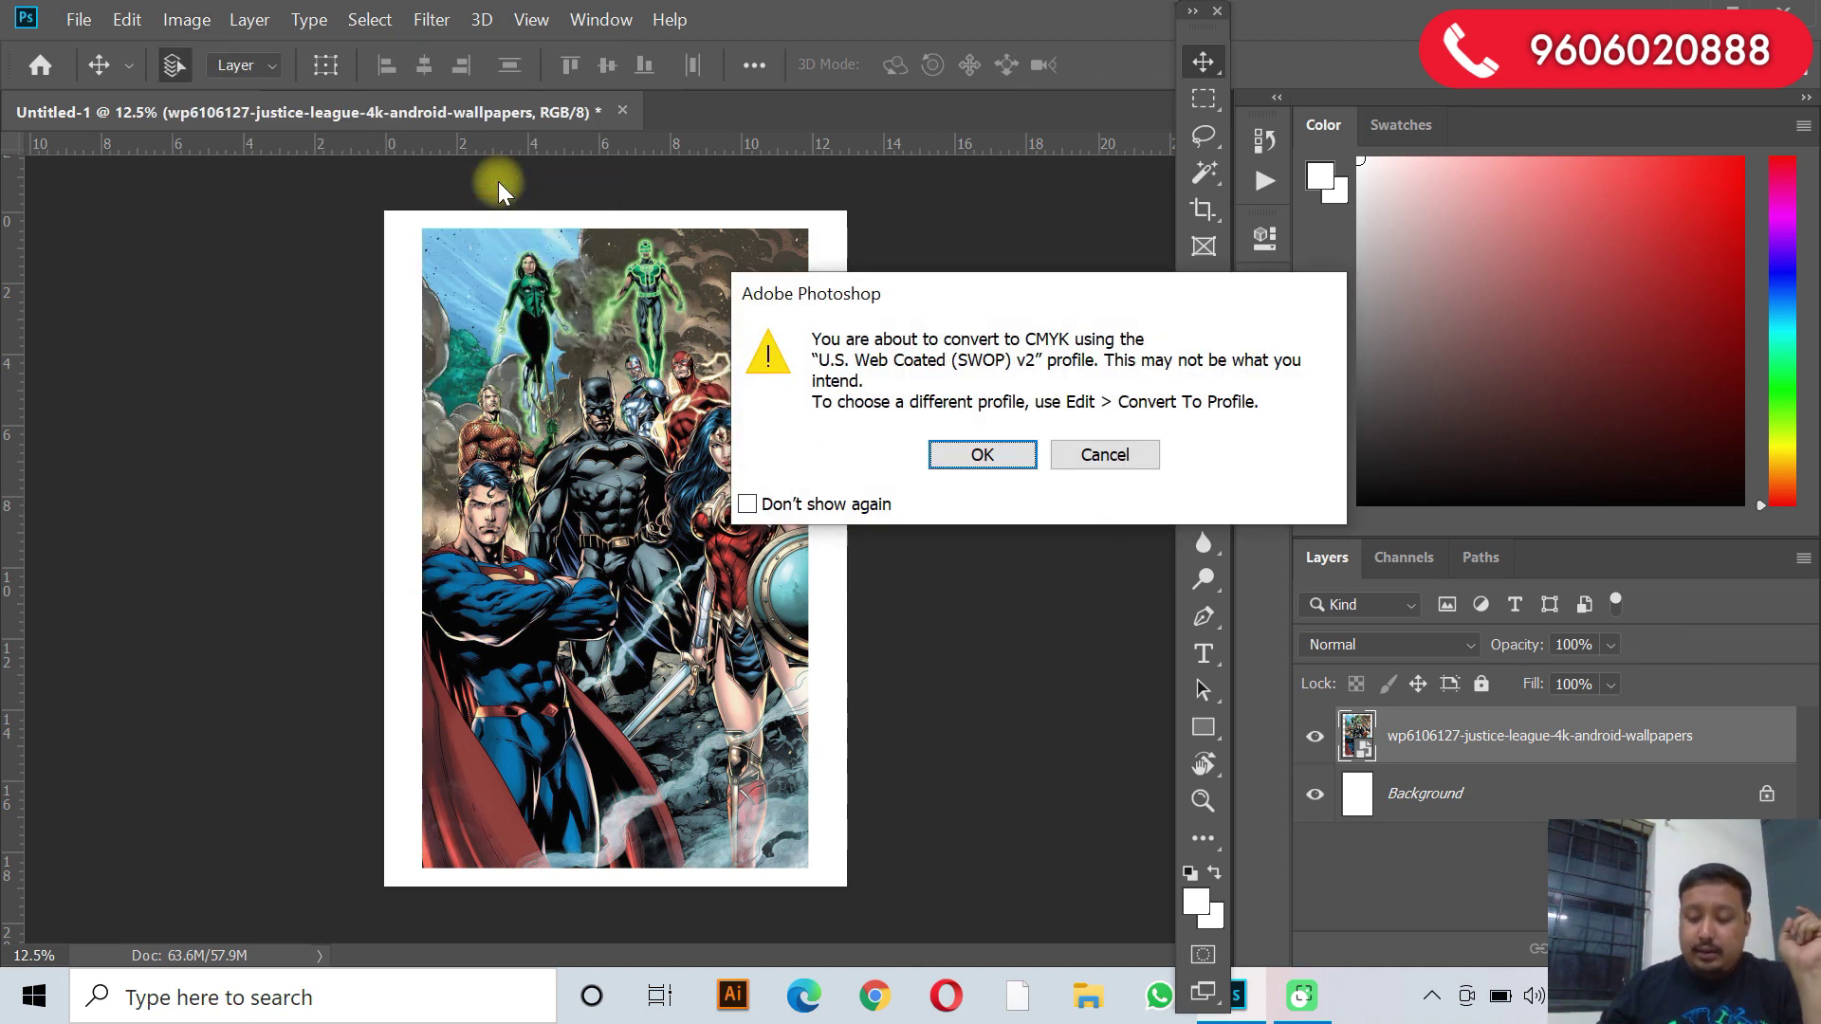
pyautogui.press('Return')
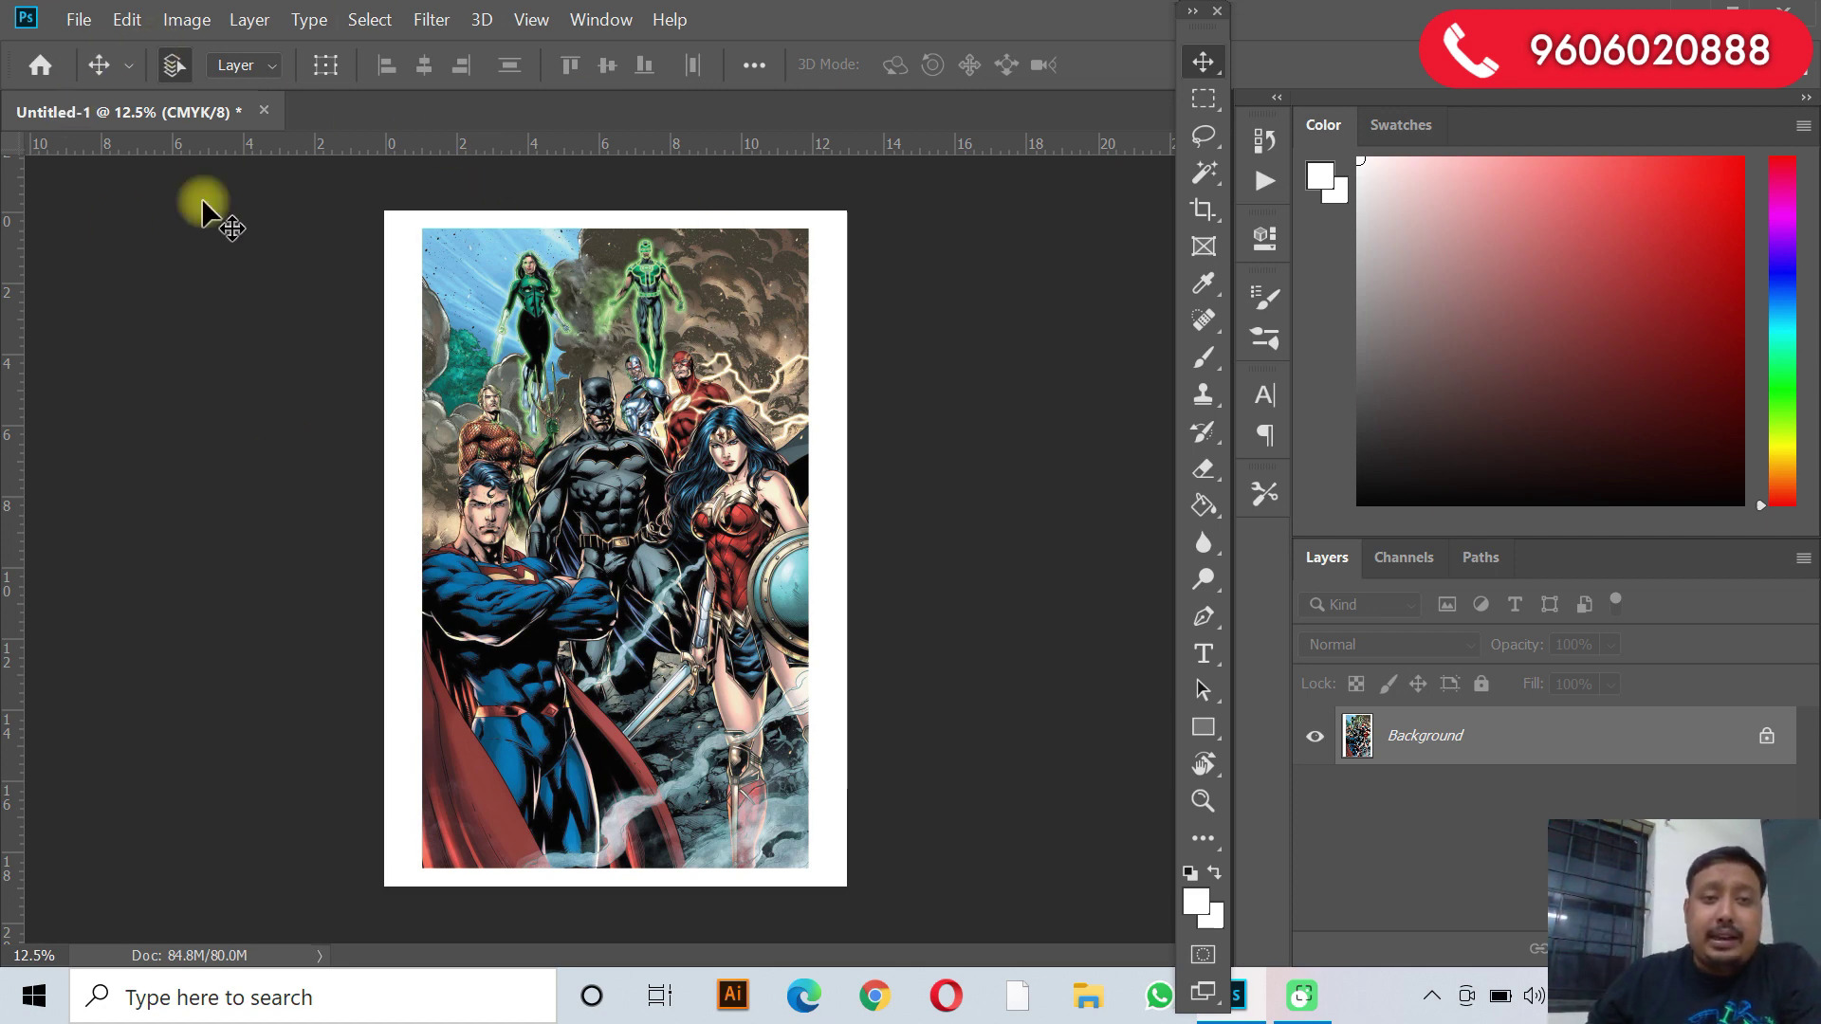
# Create four blank 13 × 19 inch documents at 300 pixels/inch in Grayscale mode with white backgrounds.
pyautogui.click(78, 20)
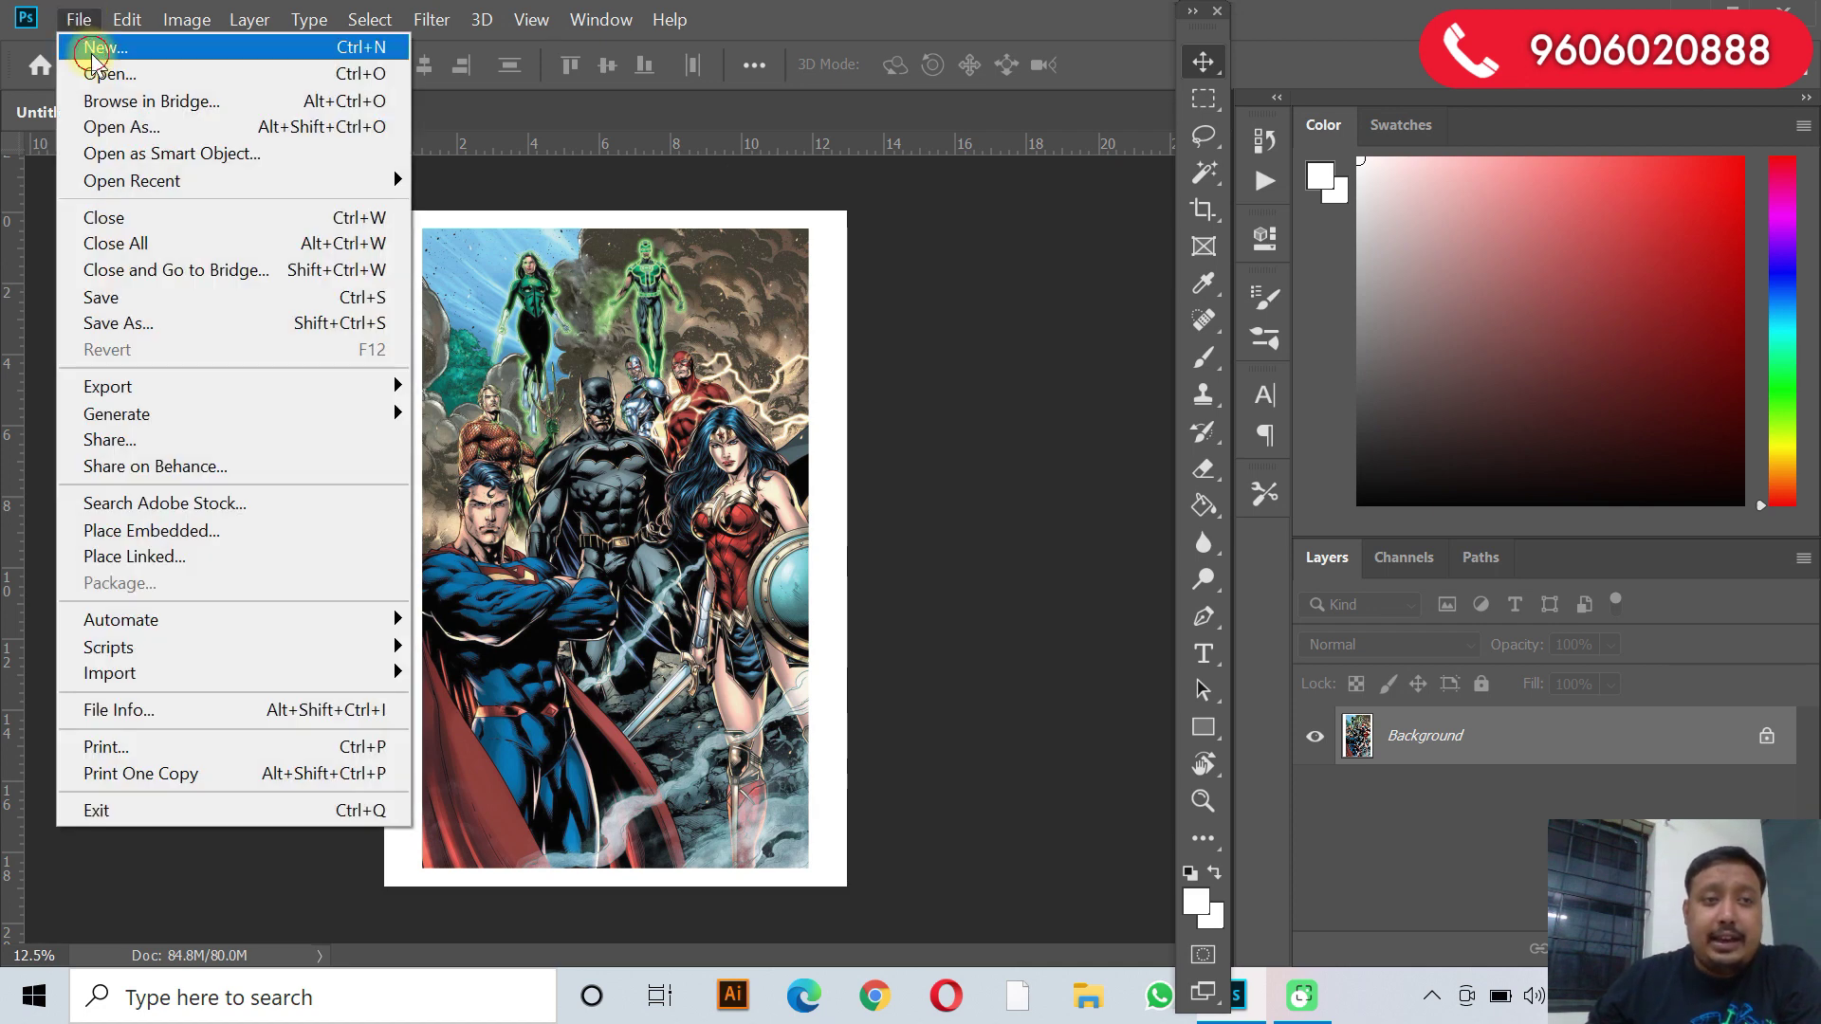
pyautogui.click(95, 48)
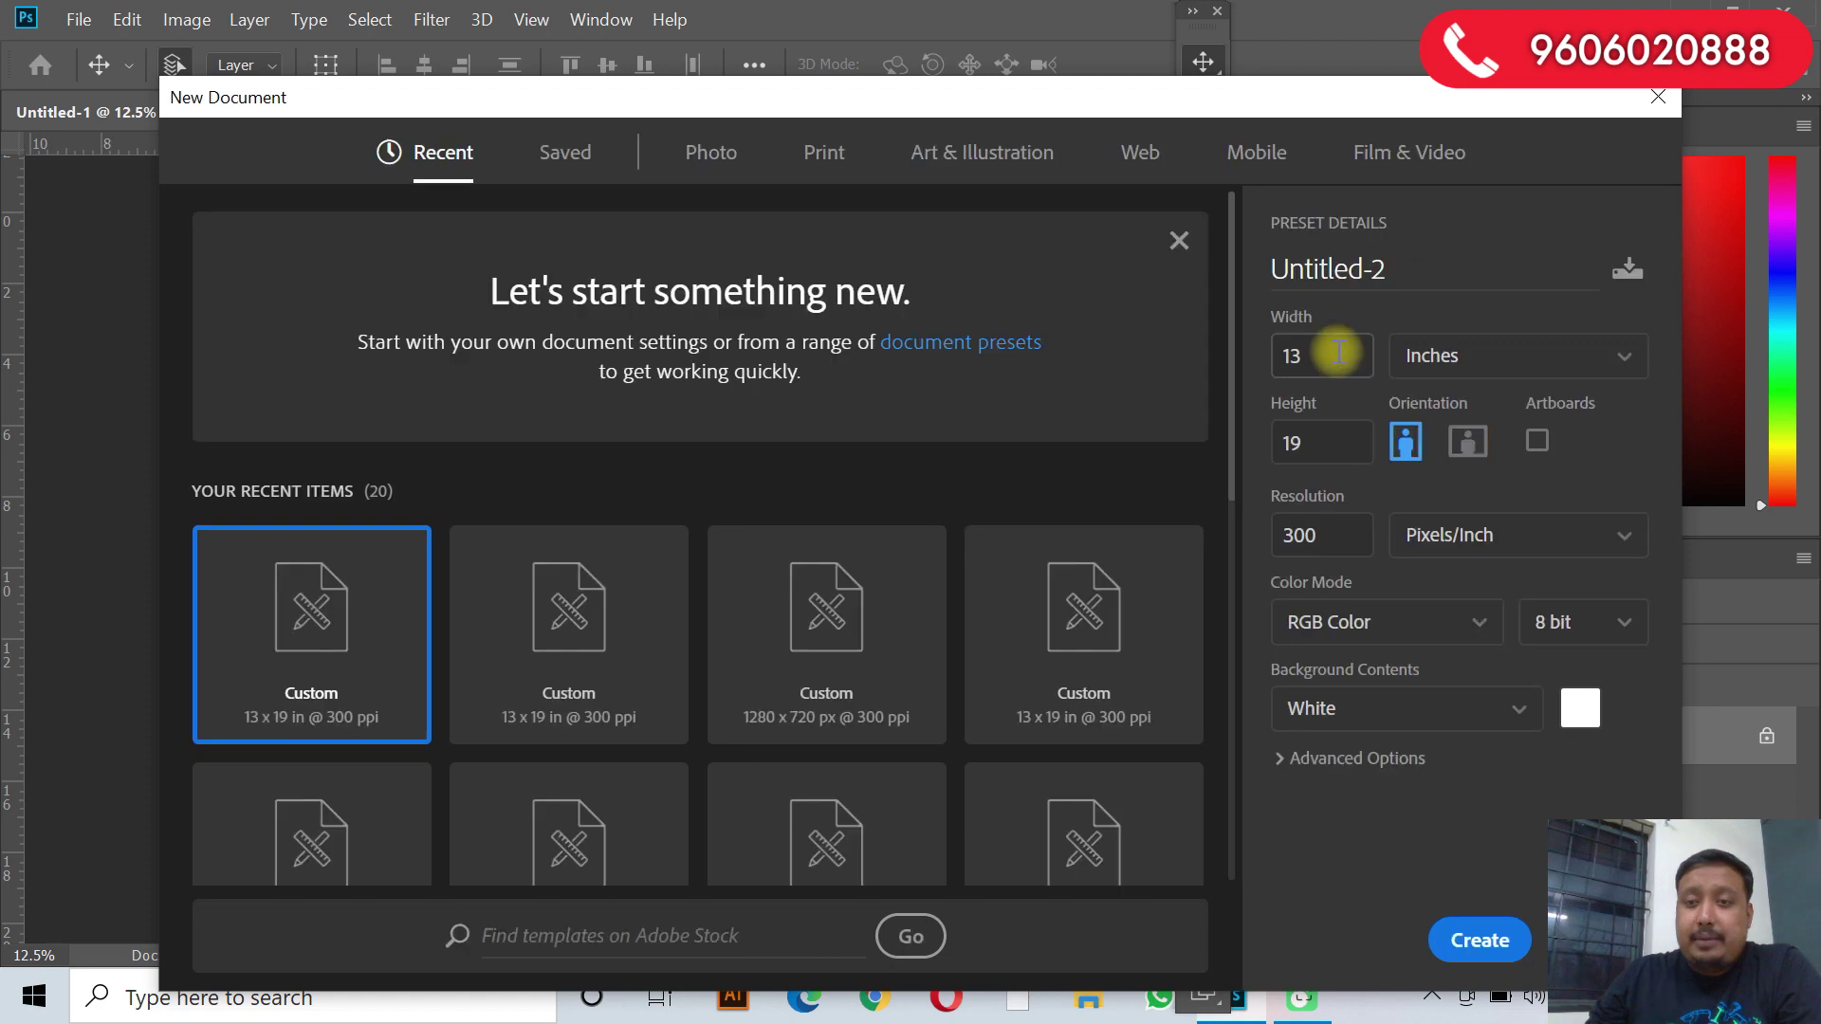
pyautogui.click(1335, 643)
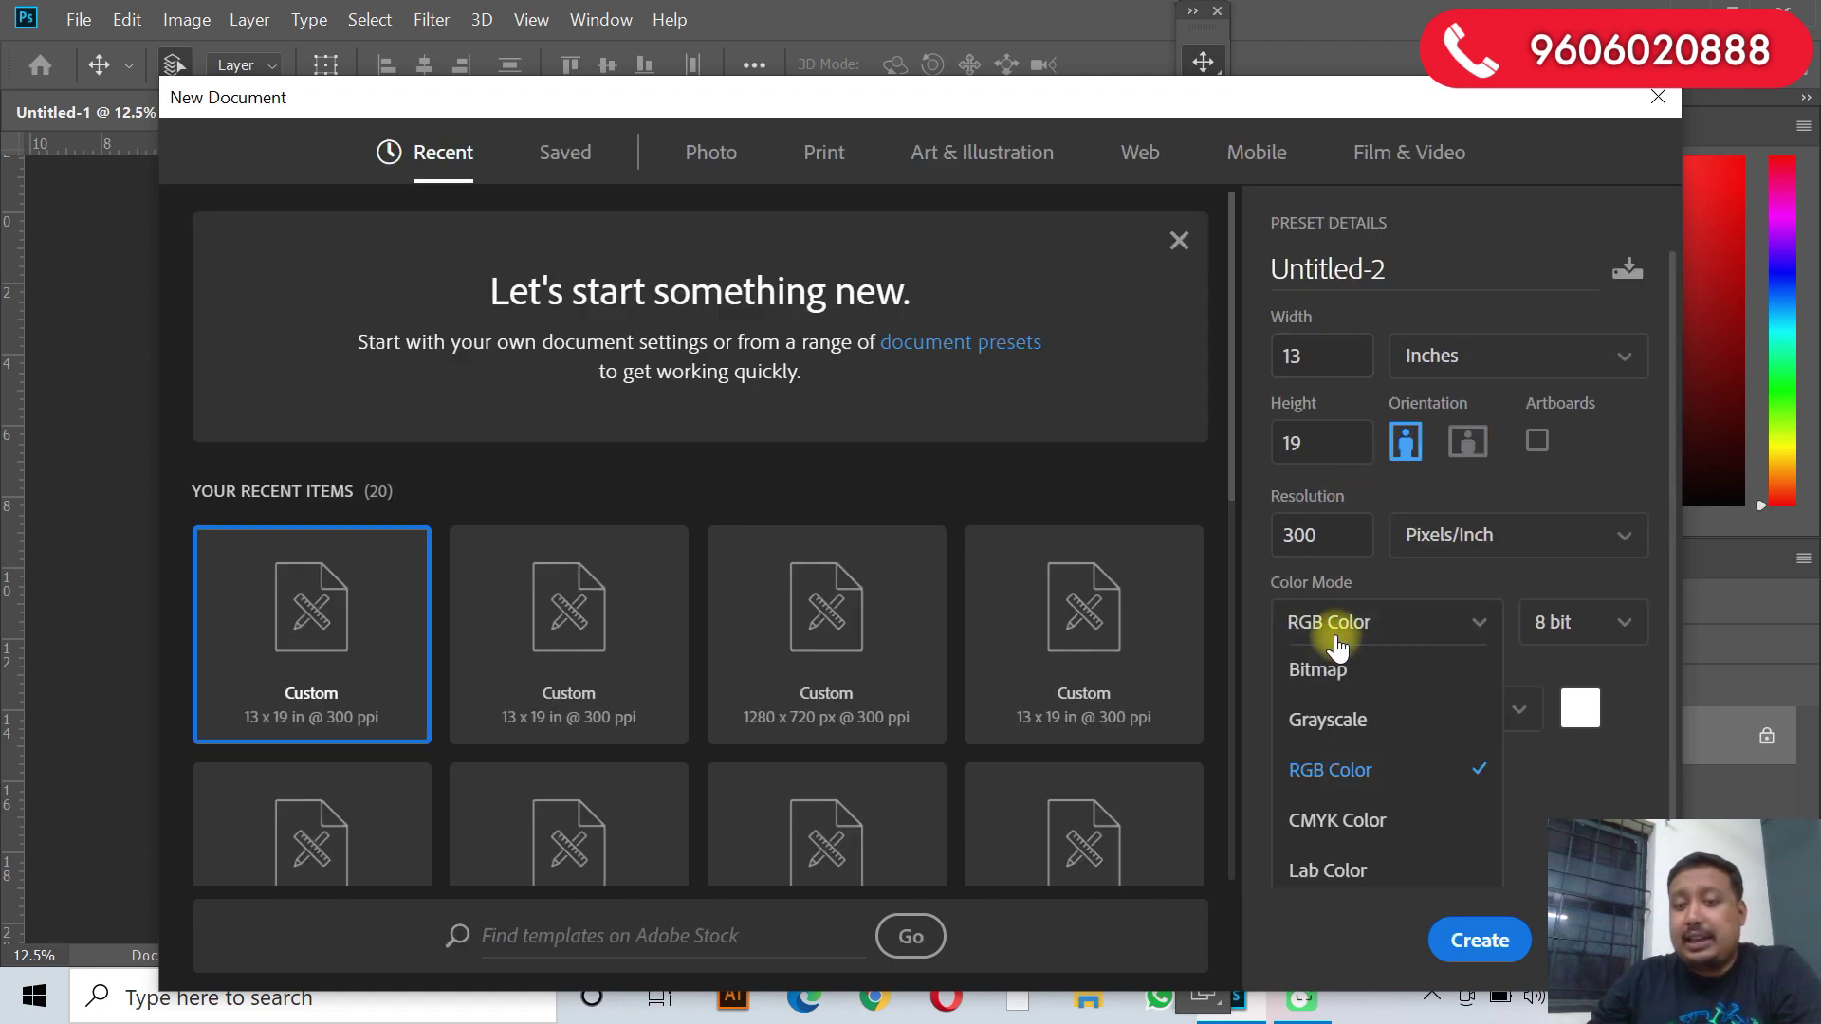
pyautogui.click(1348, 722)
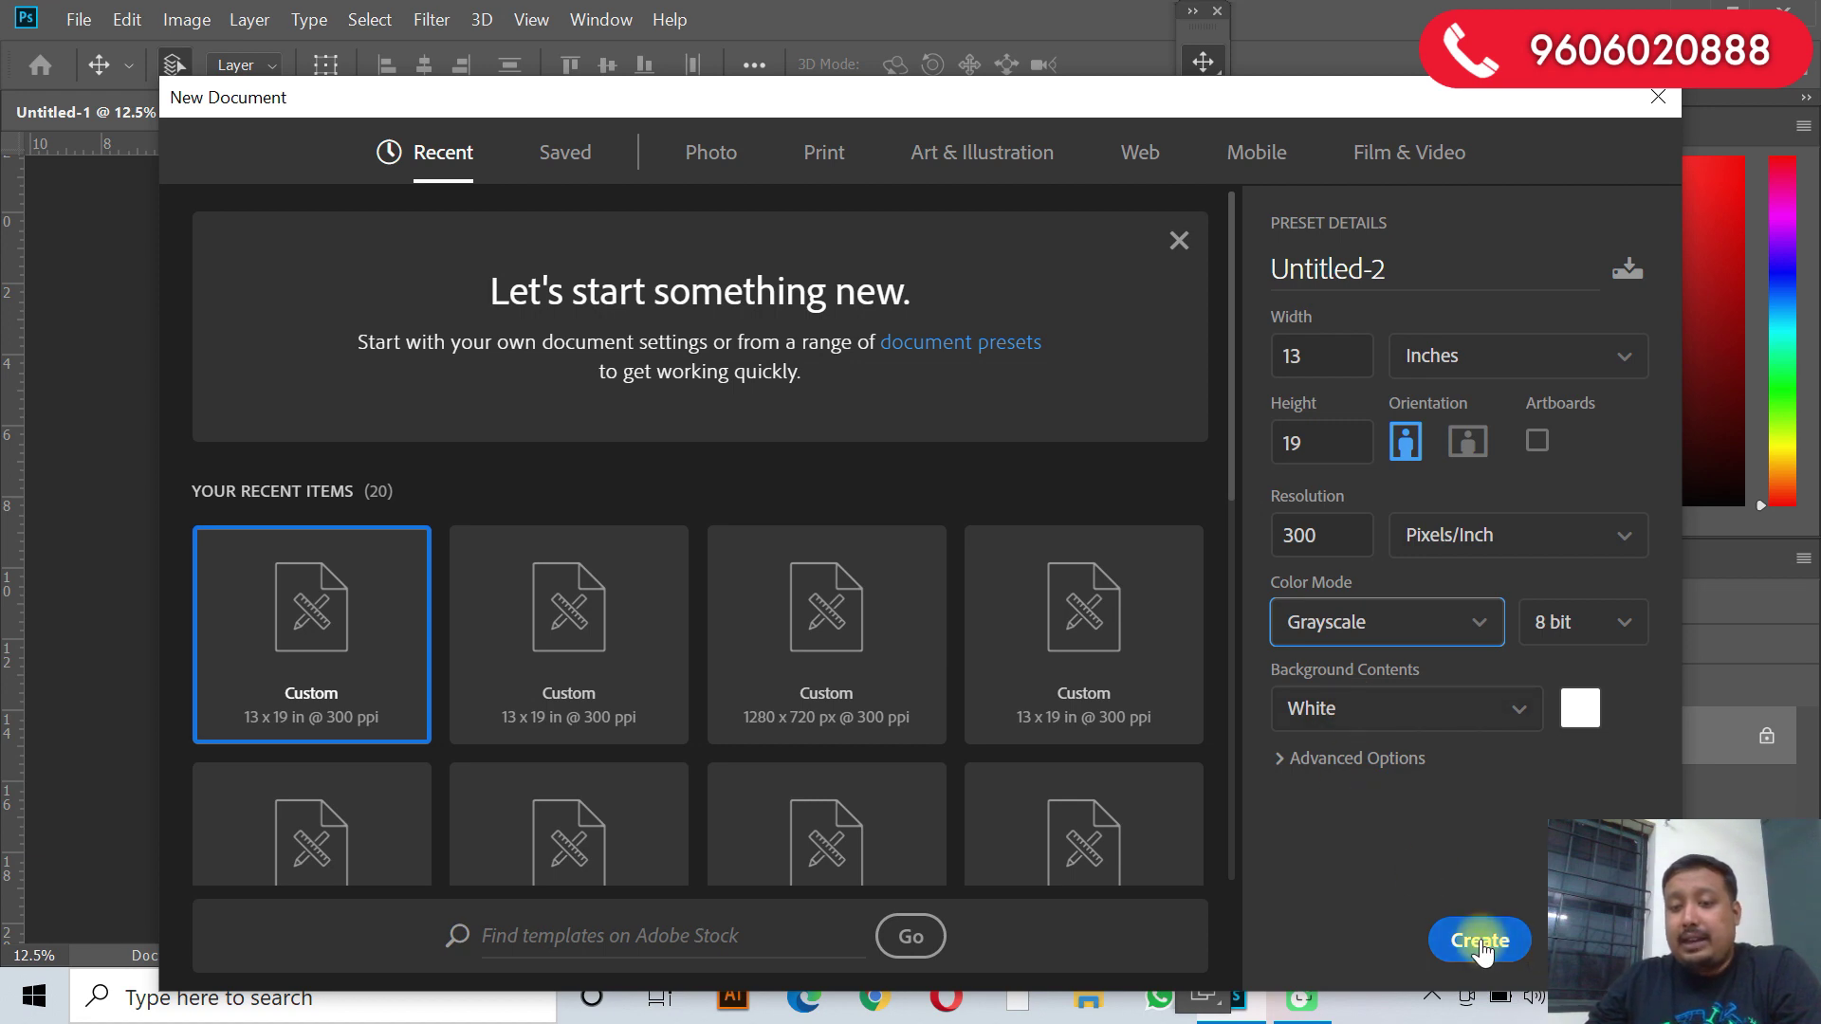
pyautogui.click(1478, 941)
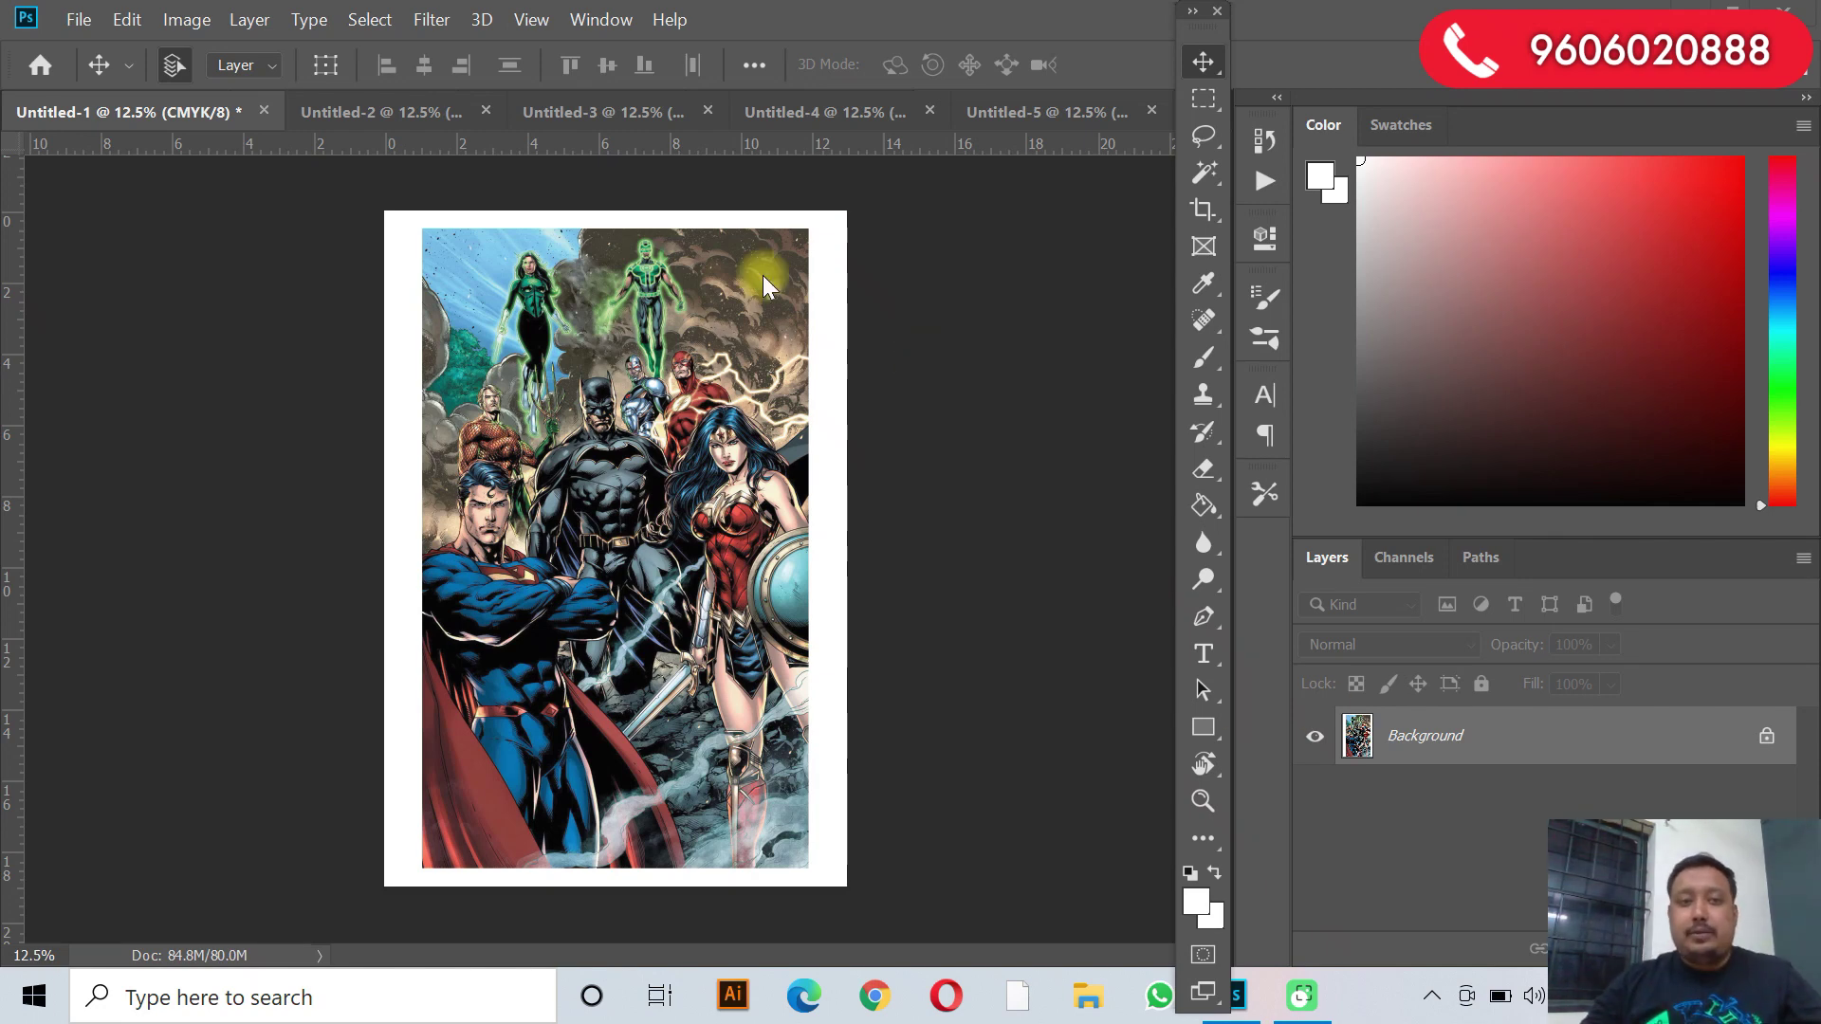
# Look over the blank grayscale documents and examine the CMYK artwork both in close detail and as a whole.
pyautogui.click(607, 115)
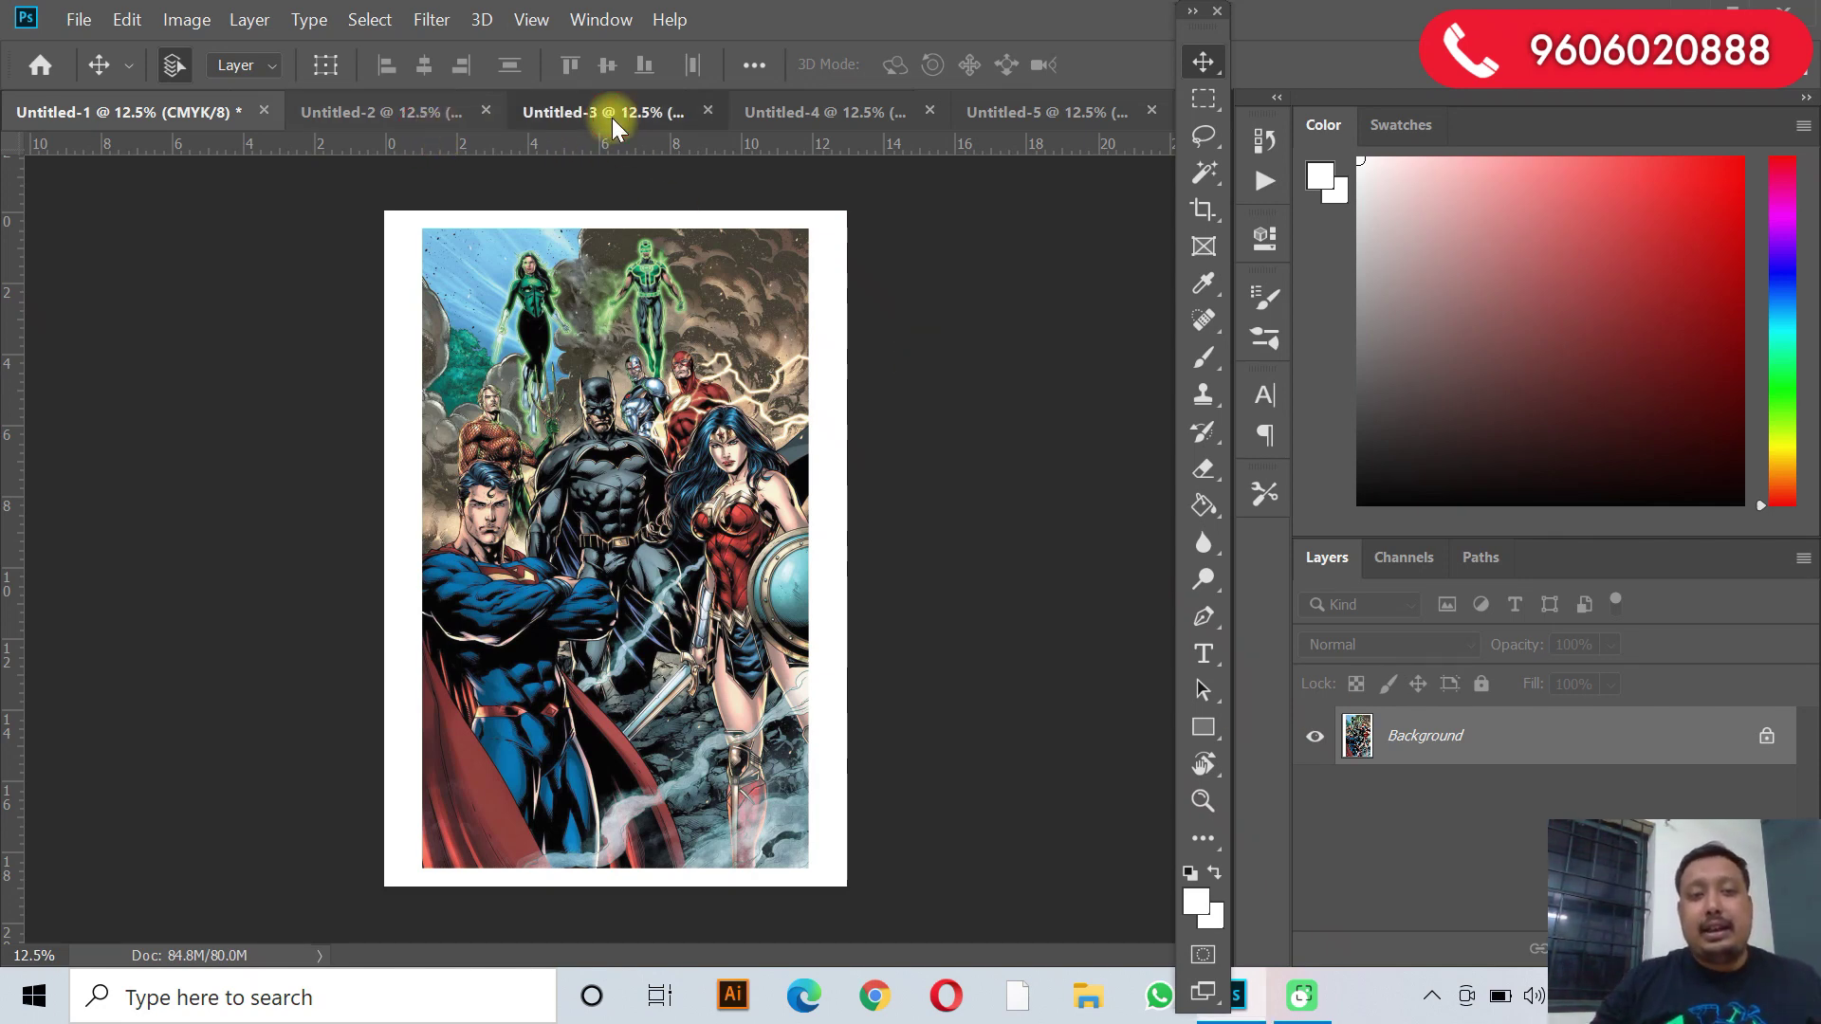
pyautogui.click(823, 112)
pyautogui.click(1024, 114)
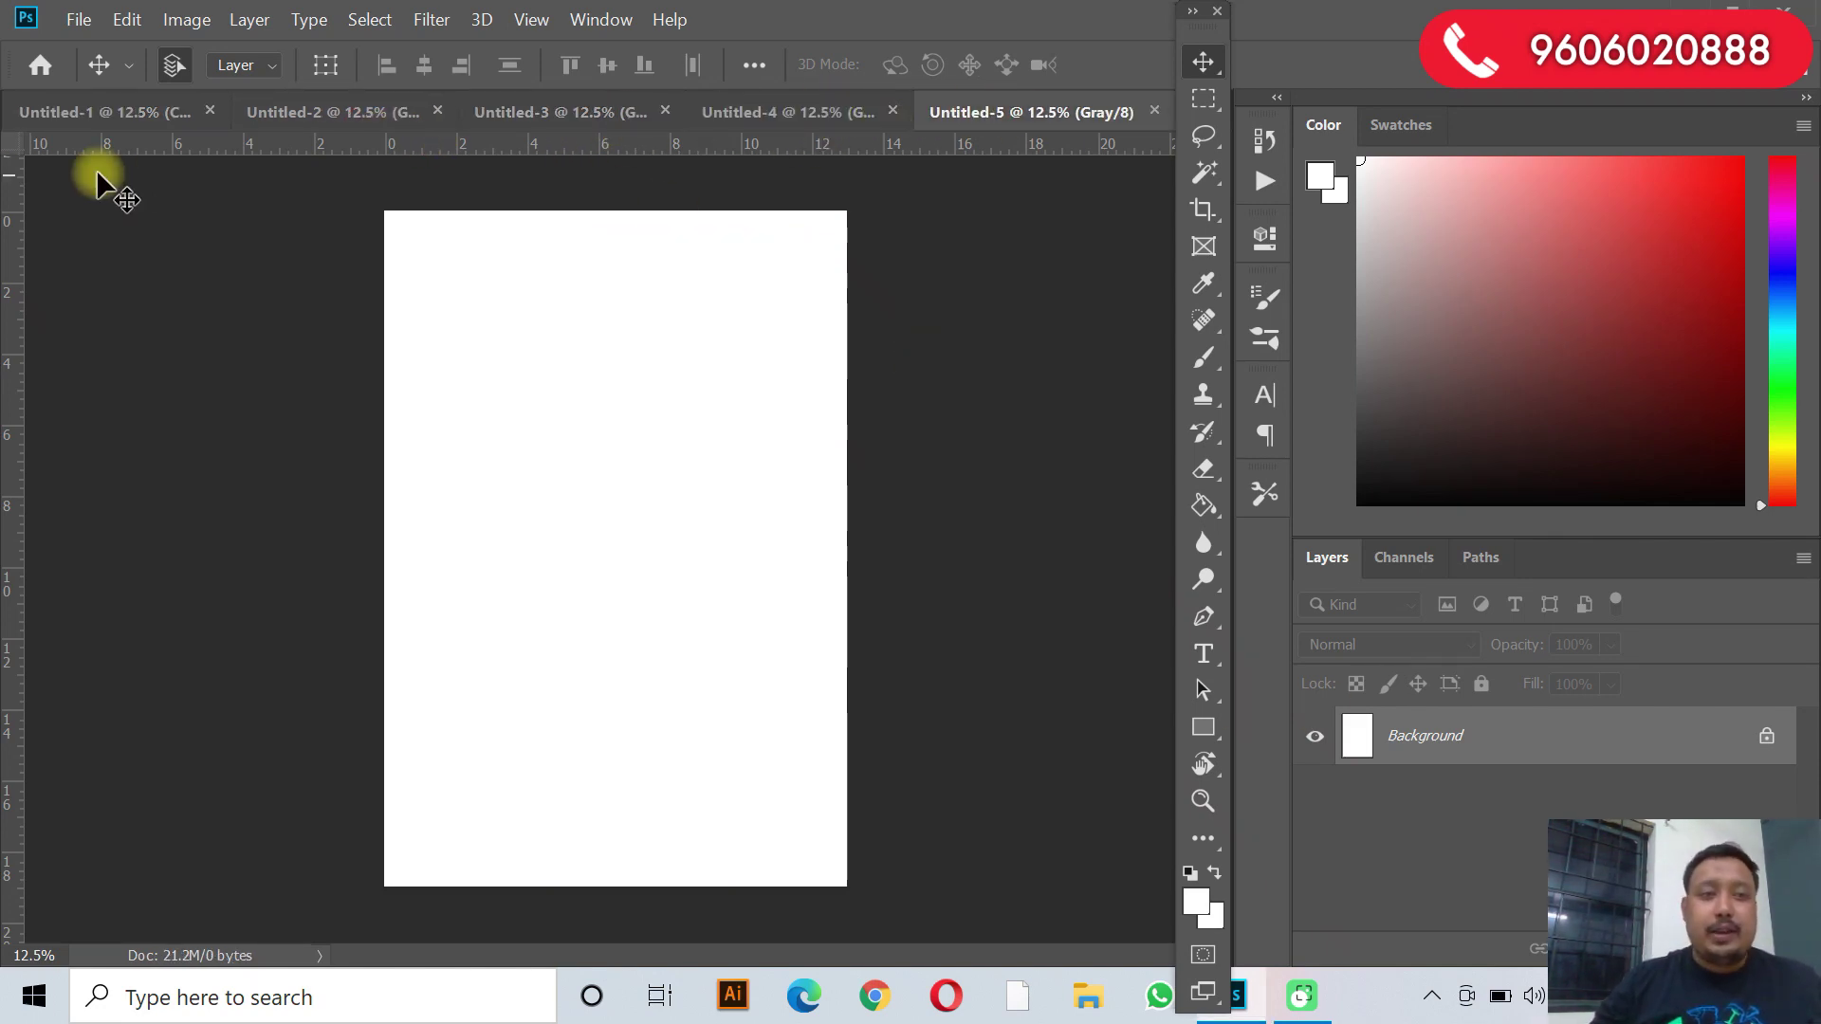
pyautogui.click(90, 111)
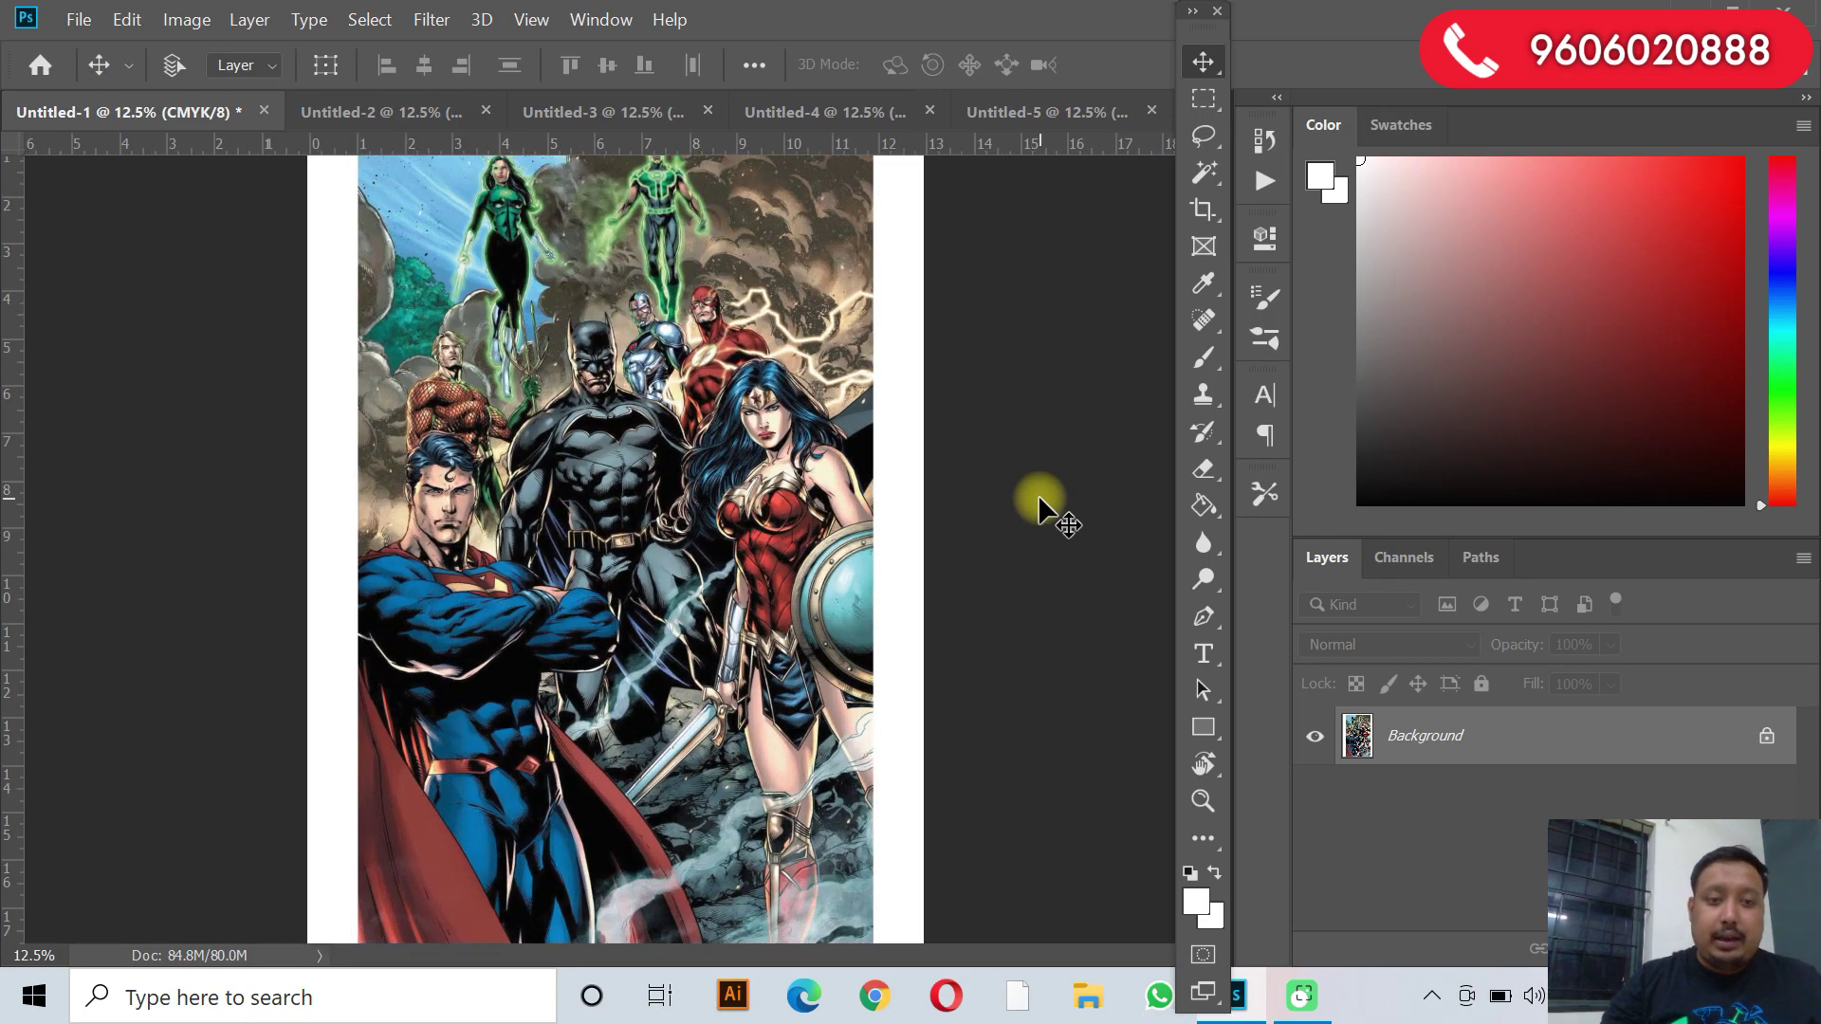
pyautogui.hotkey('ctrl', '+')
pyautogui.hotkey('ctrl', '+')
pyautogui.hotkey('ctrl', '+')
pyautogui.hotkey('ctrl', '+')
pyautogui.hotkey('ctrl', '+')
pyautogui.hotkey('ctrl', '+')
pyautogui.hotkey('ctrl', '+')
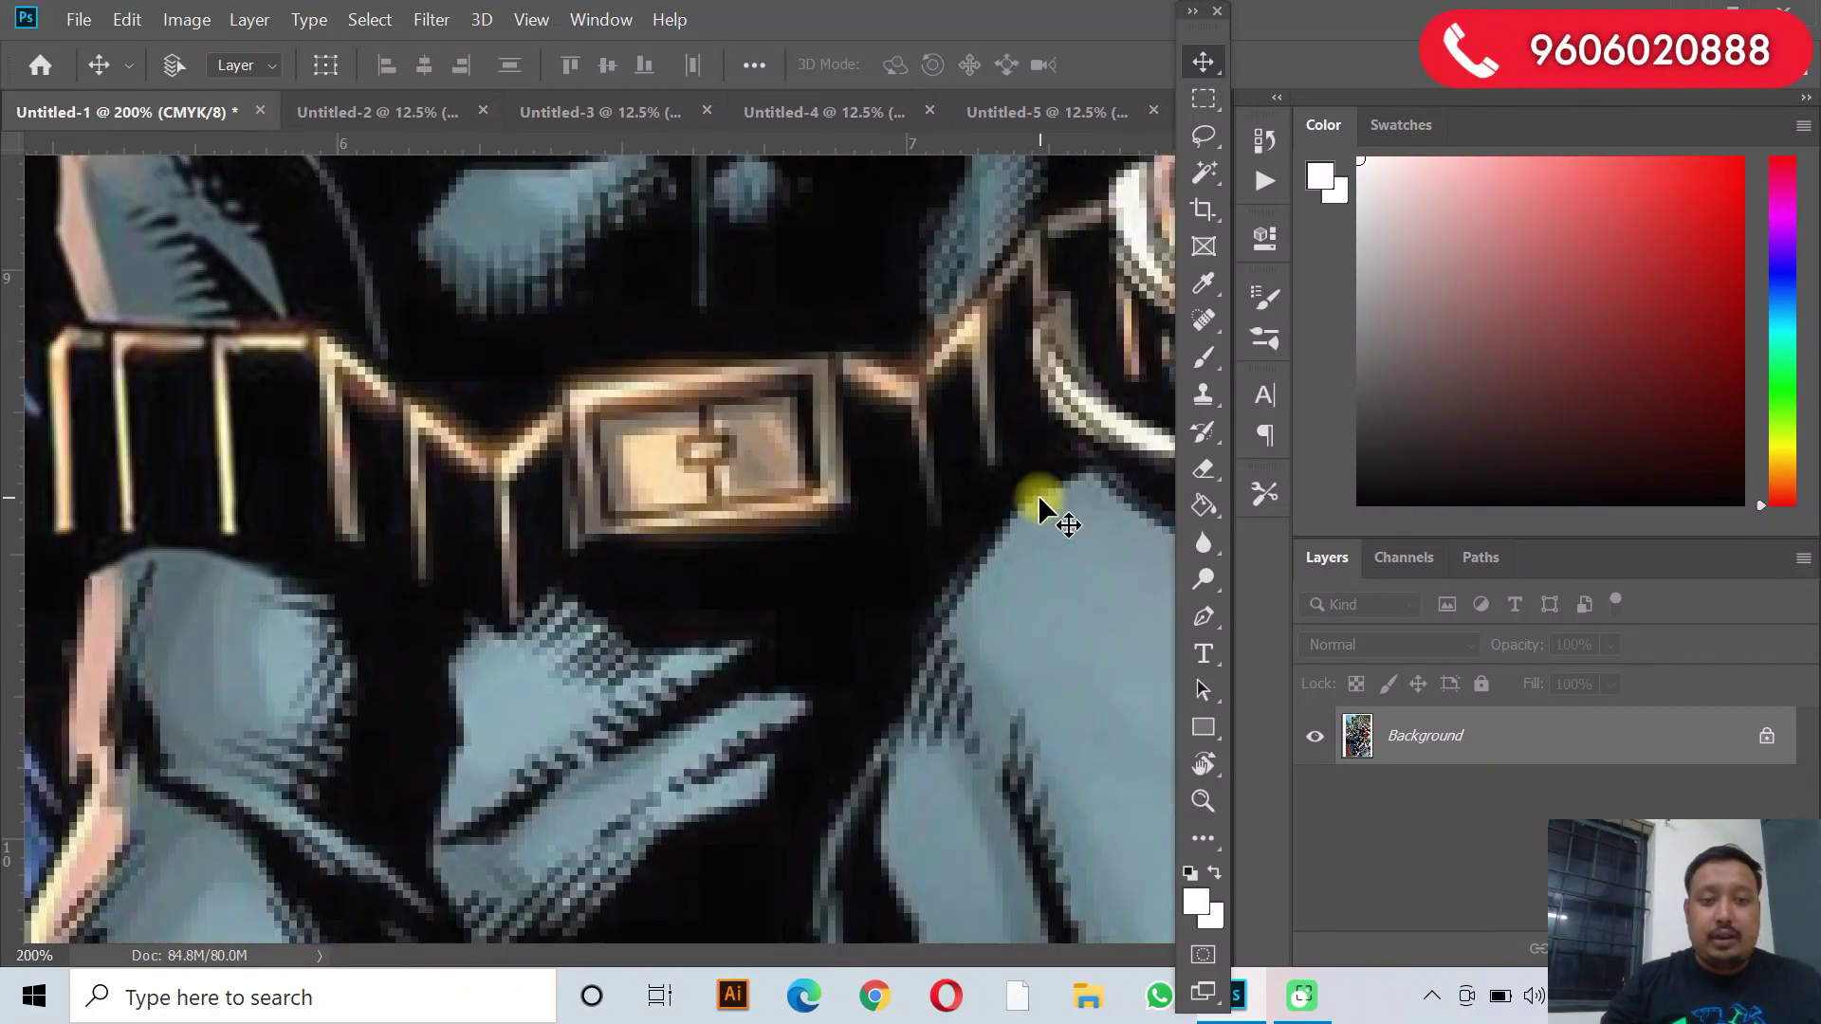
pyautogui.hotkey('ctrl', '-')
pyautogui.hotkey('ctrl', '-')
pyautogui.hotkey('ctrl', '-')
pyautogui.hotkey('ctrl', '-')
pyautogui.hotkey('ctrl', '-')
pyautogui.hotkey('ctrl', '-')
pyautogui.hotkey('ctrl', '-')
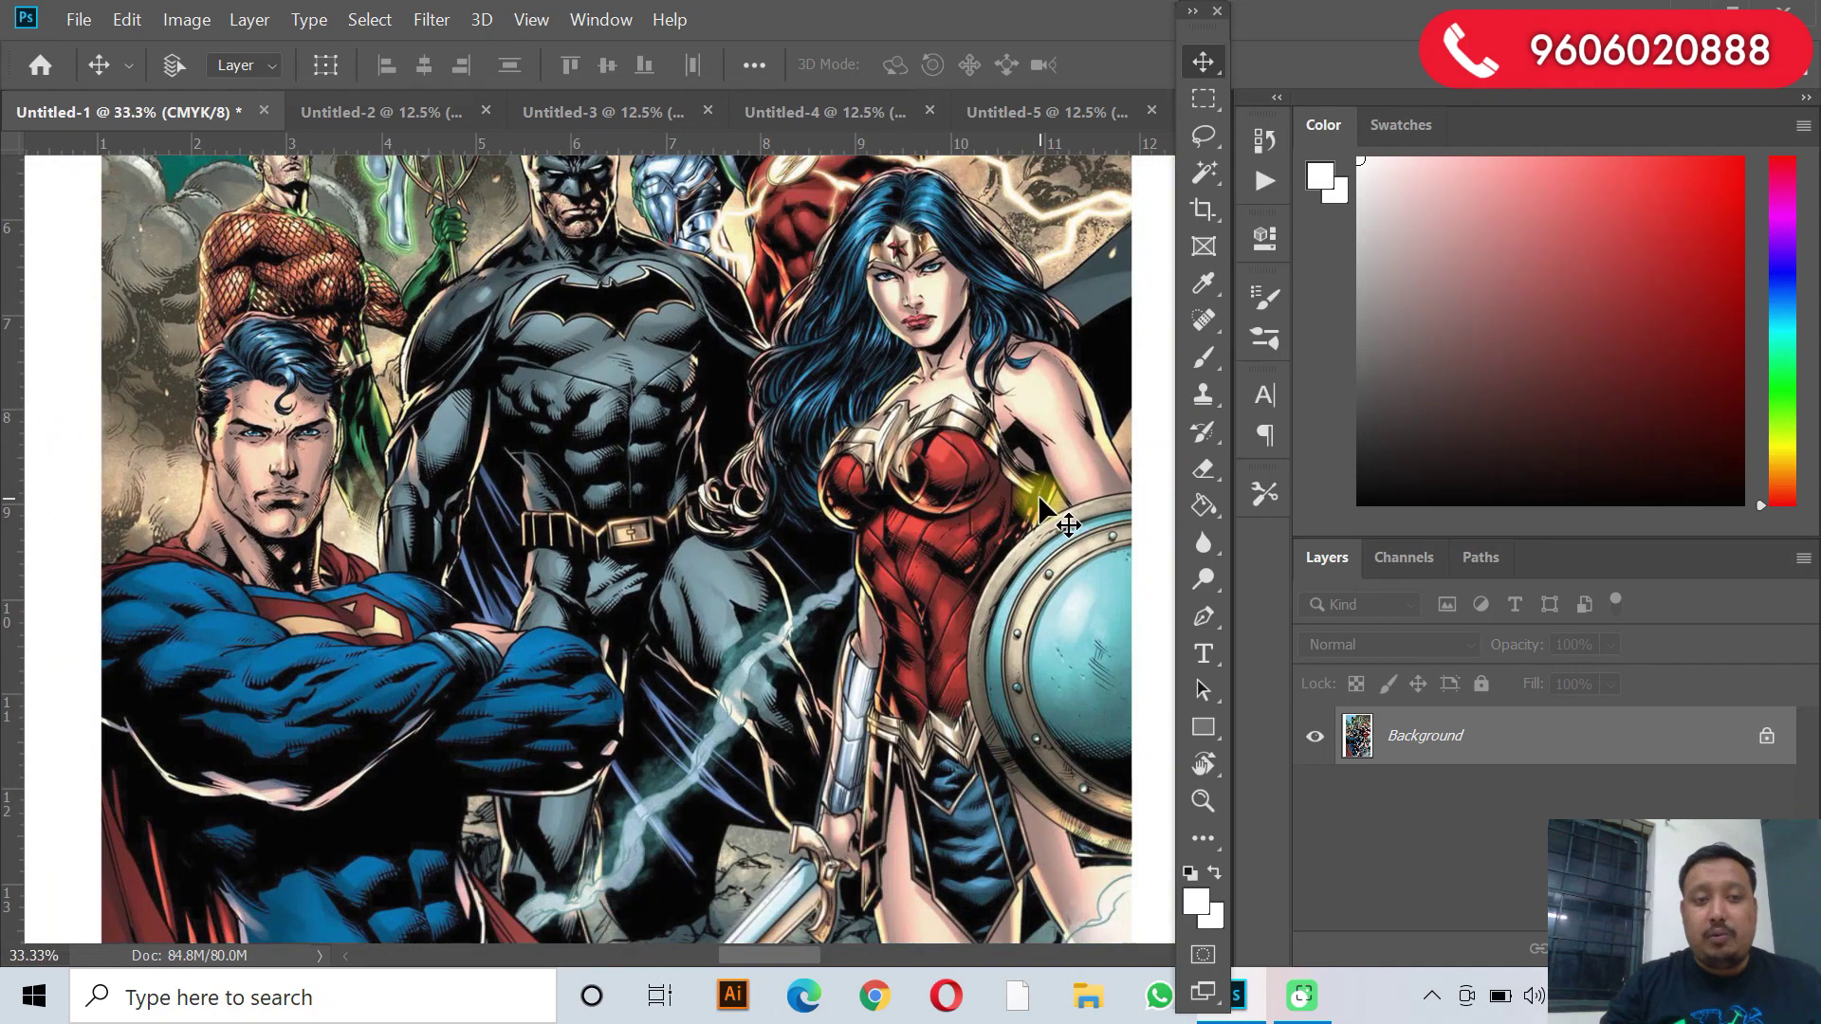
pyautogui.hotkey('ctrl', '-')
pyautogui.hotkey('ctrl', '-')
pyautogui.hotkey('ctrl', '-')
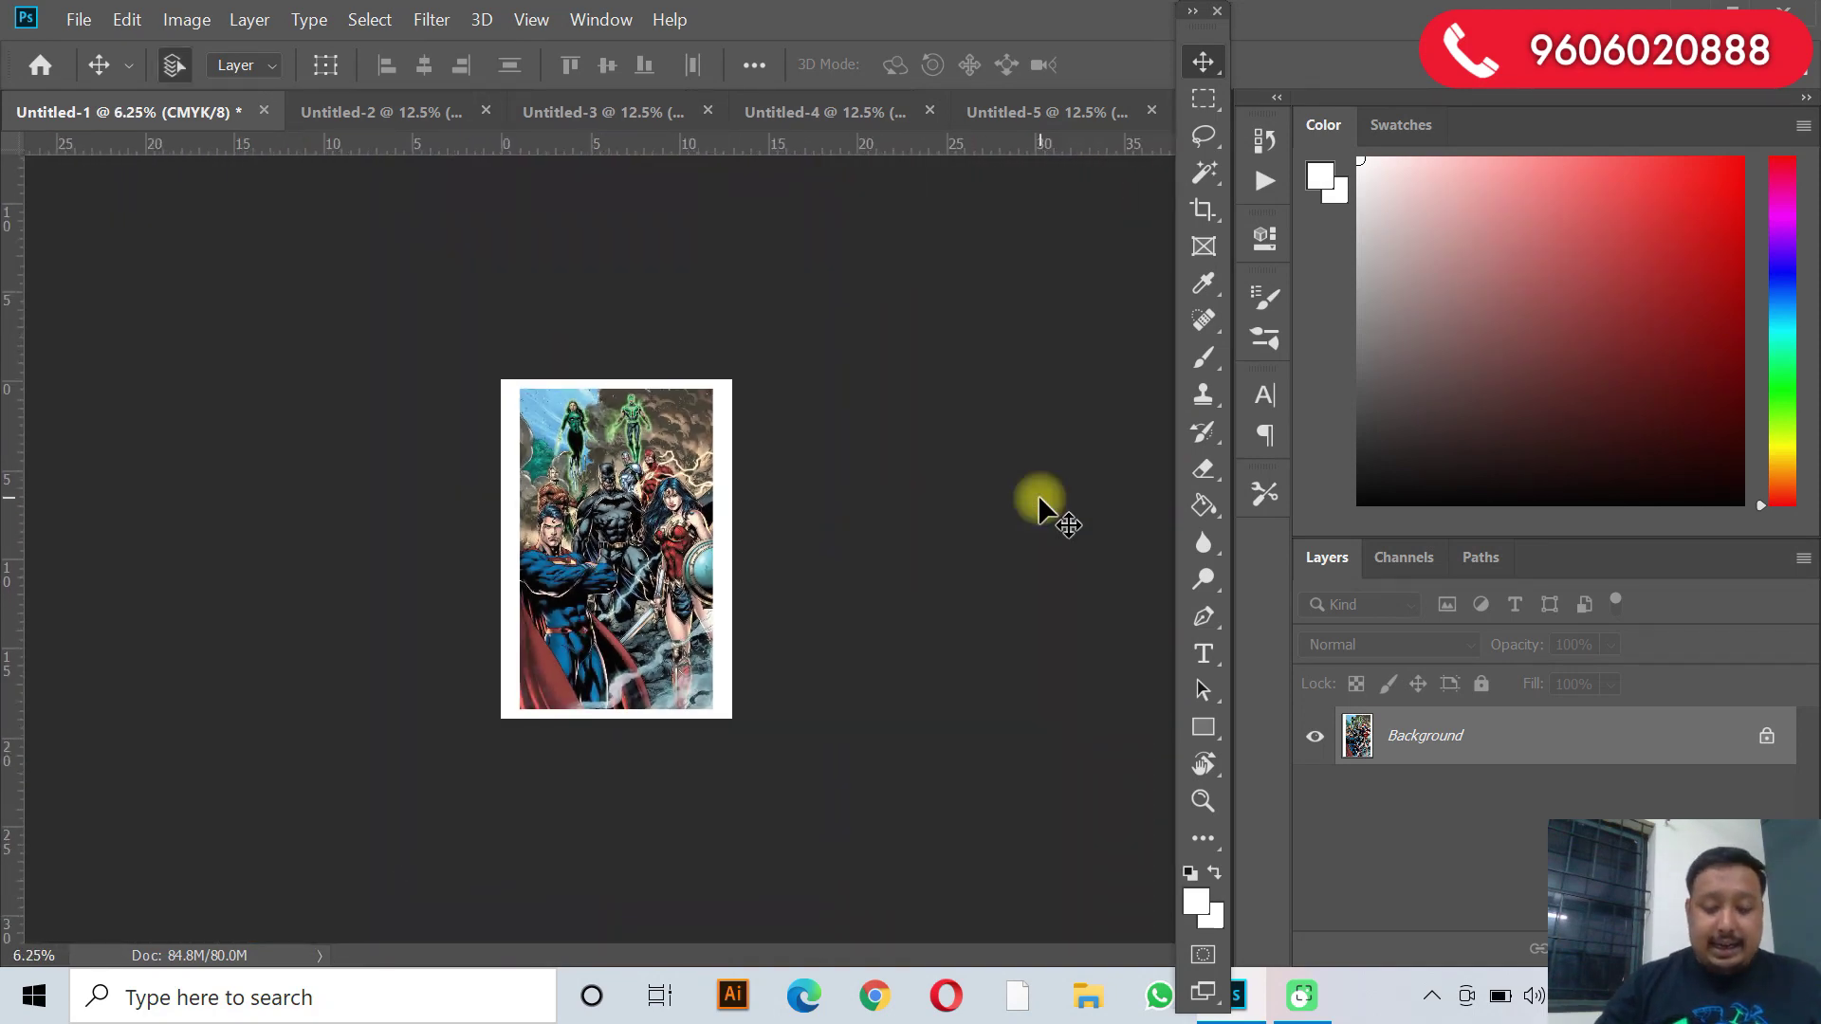
pyautogui.hotkey('ctrl', '+')
pyautogui.hotkey('ctrl', '+')
pyautogui.hotkey('ctrl', '+')
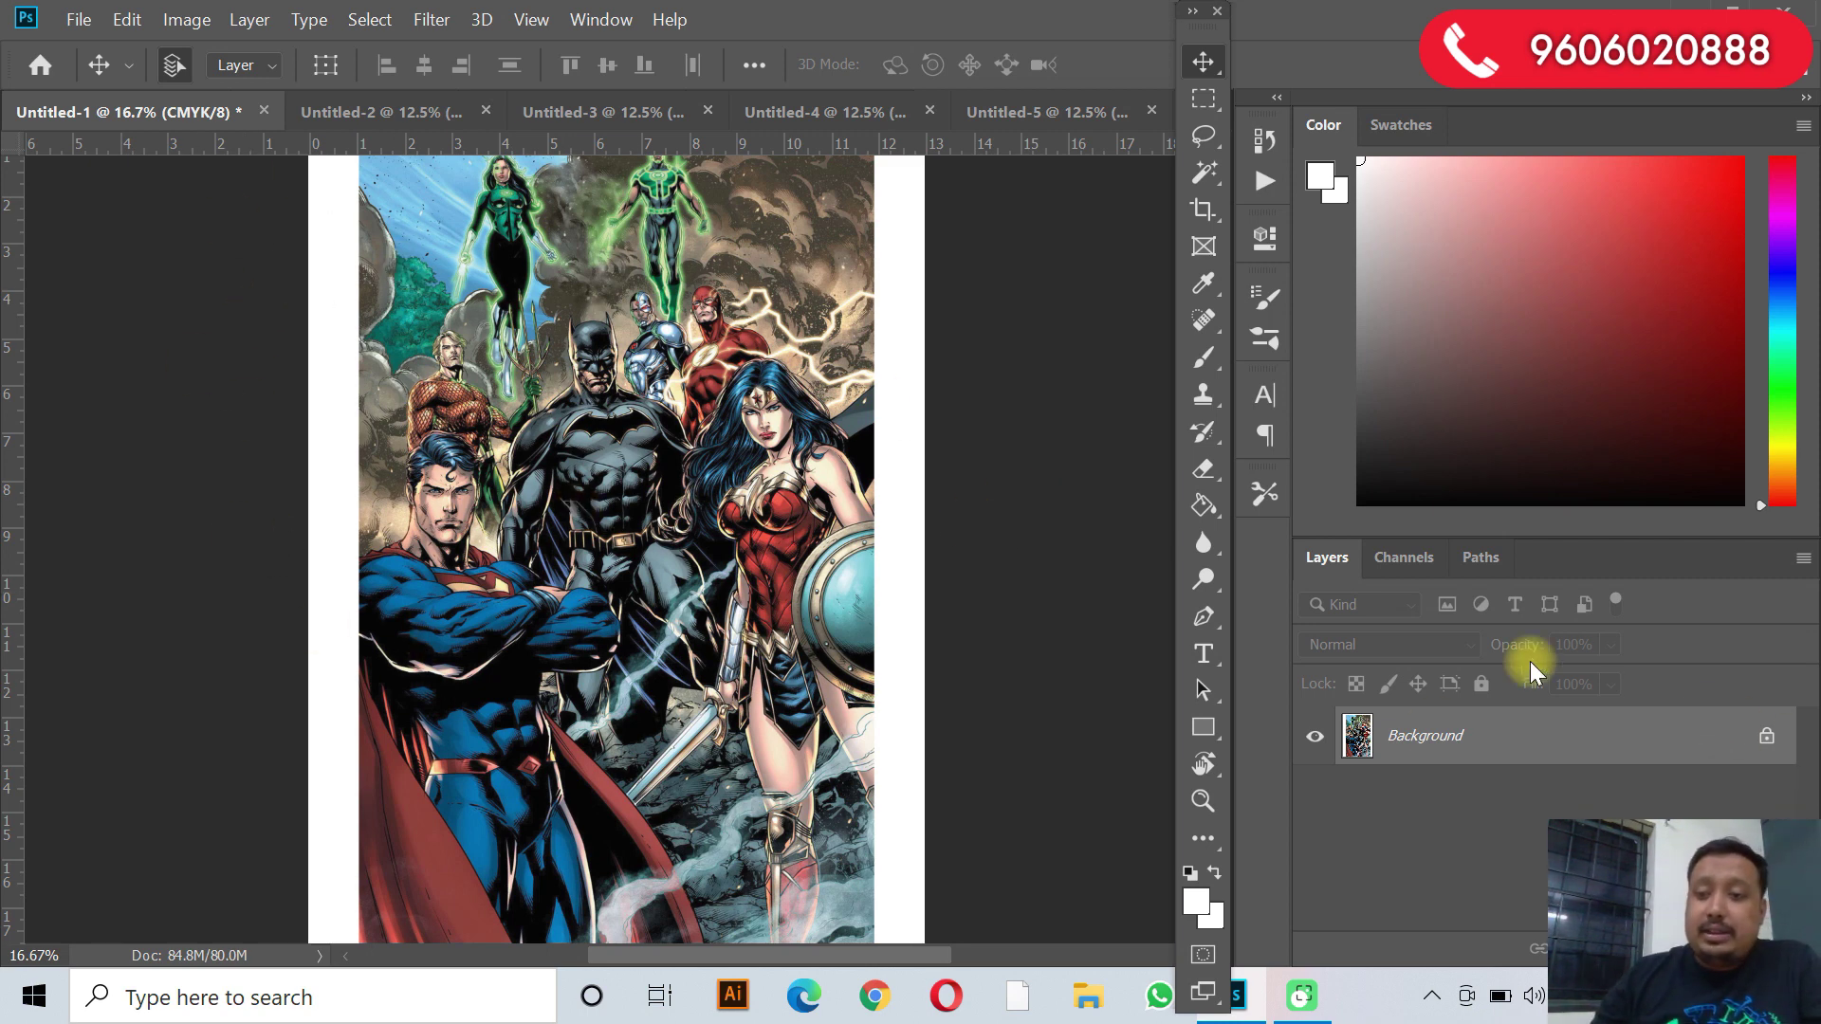
# Examine the artwork's colour channels, isolating Yellow with Black and then viewing Yellow and Cyan each on its own.
pyautogui.click(1415, 557)
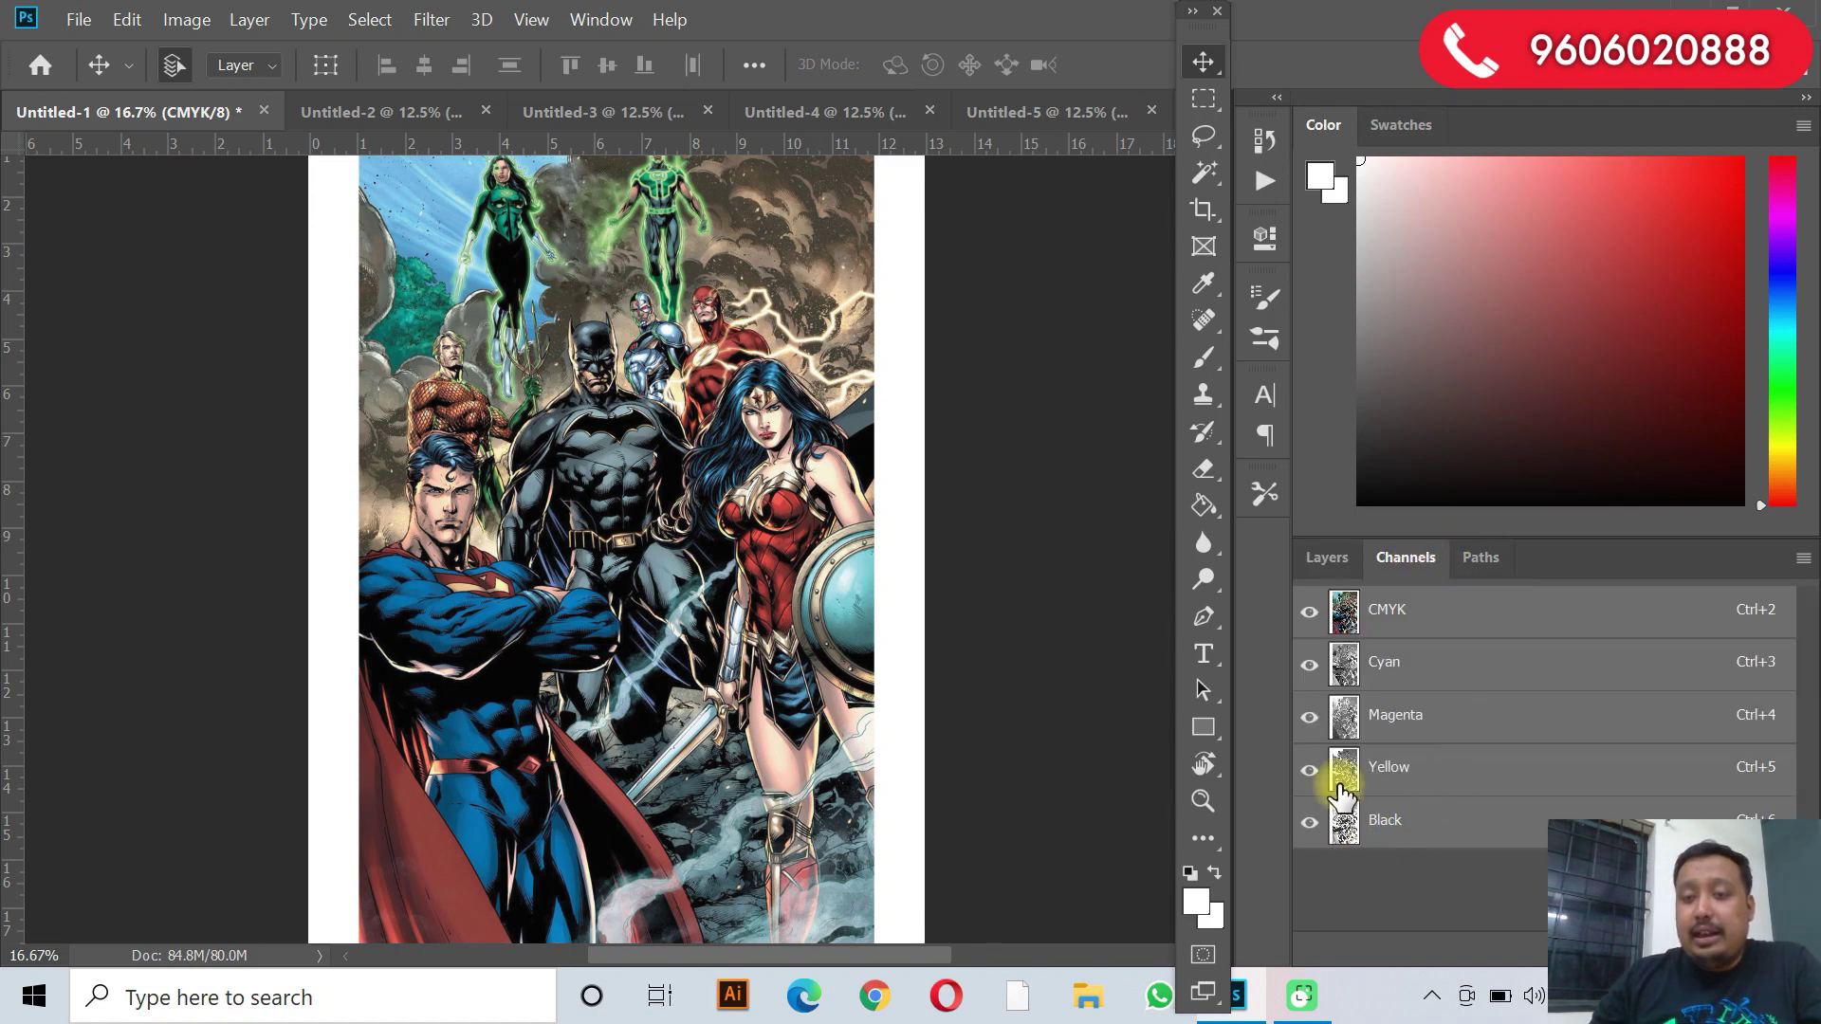
pyautogui.click(1310, 664)
pyautogui.click(1310, 716)
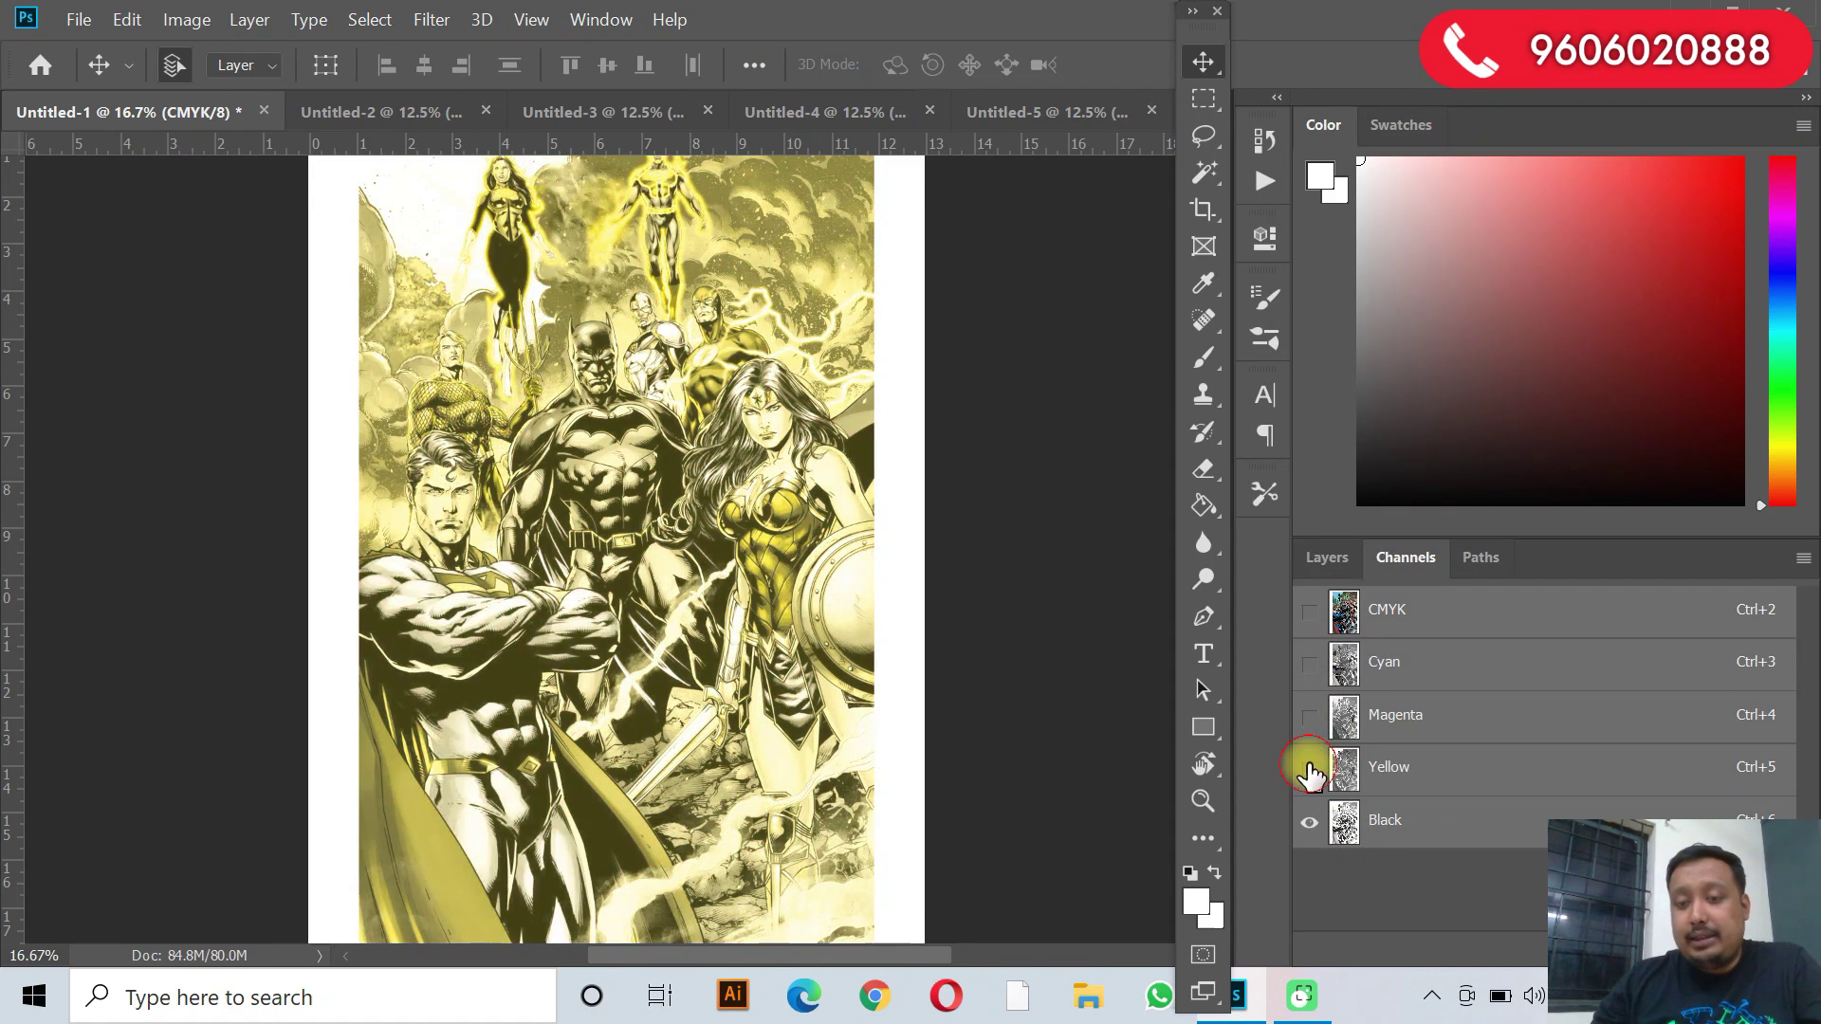
pyautogui.click(1310, 768)
pyautogui.click(1309, 769)
pyautogui.click(1309, 821)
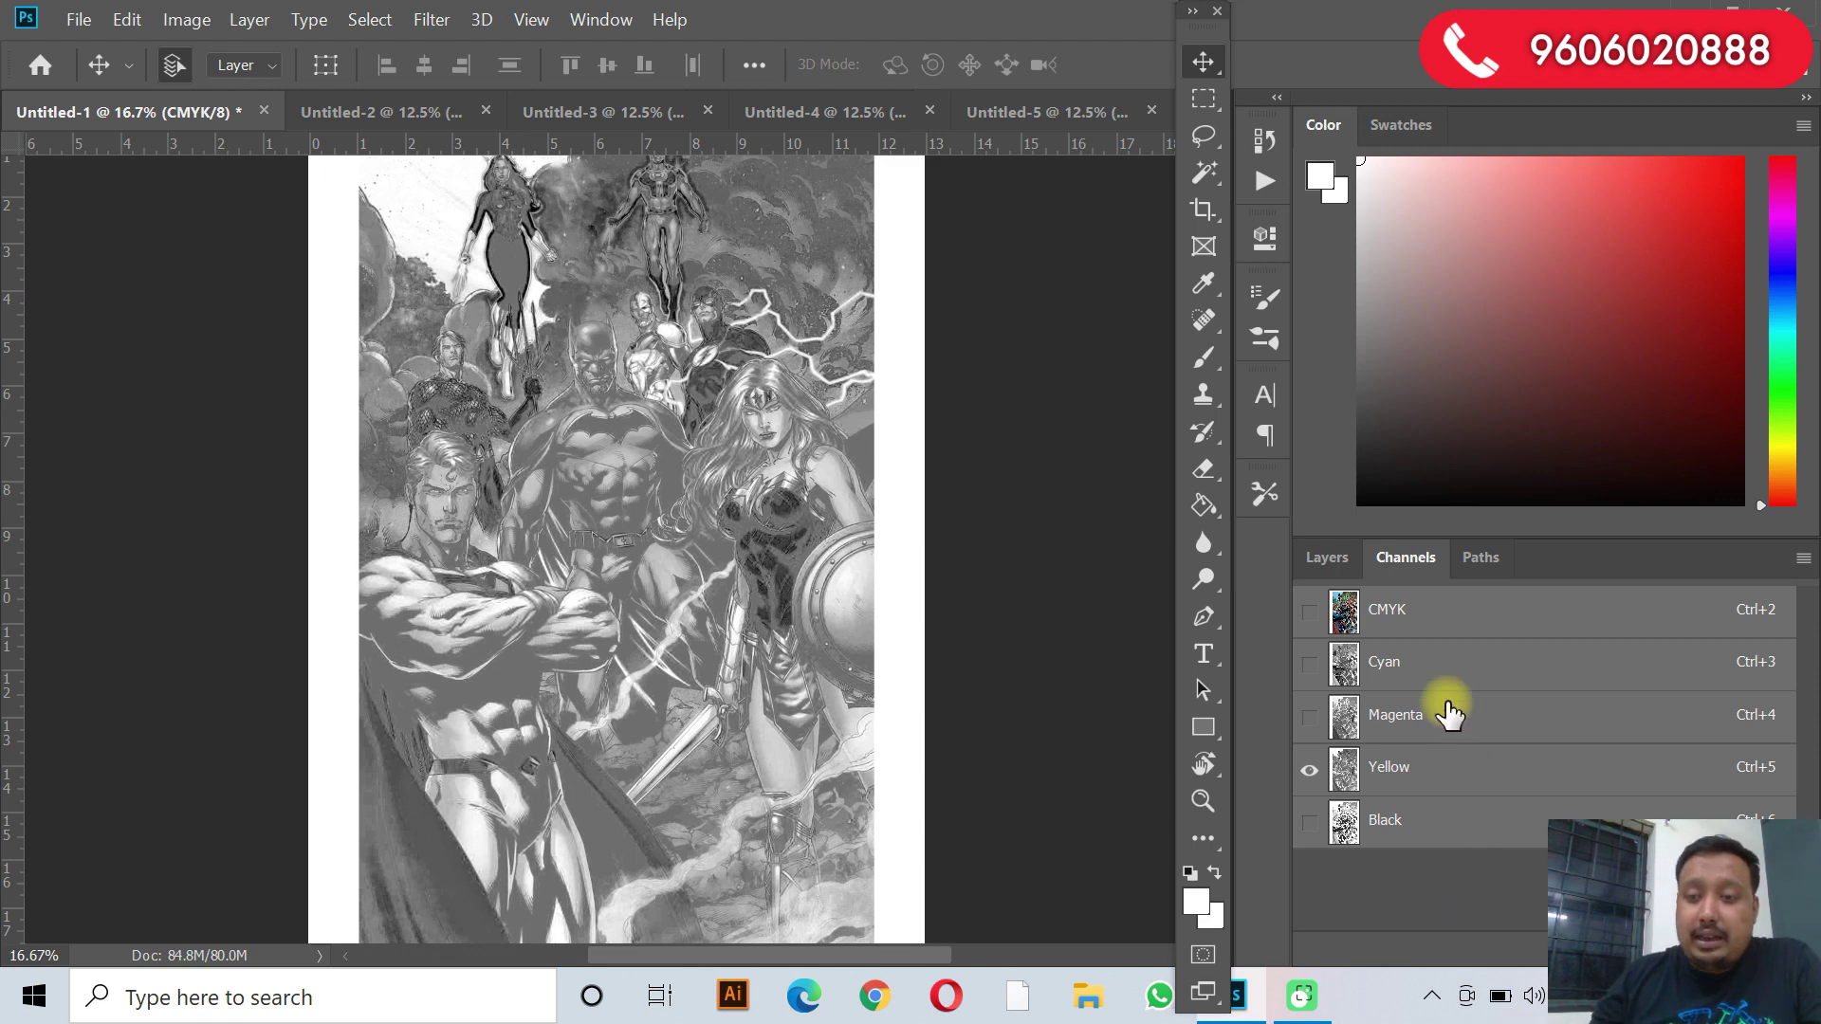
pyautogui.click(1475, 675)
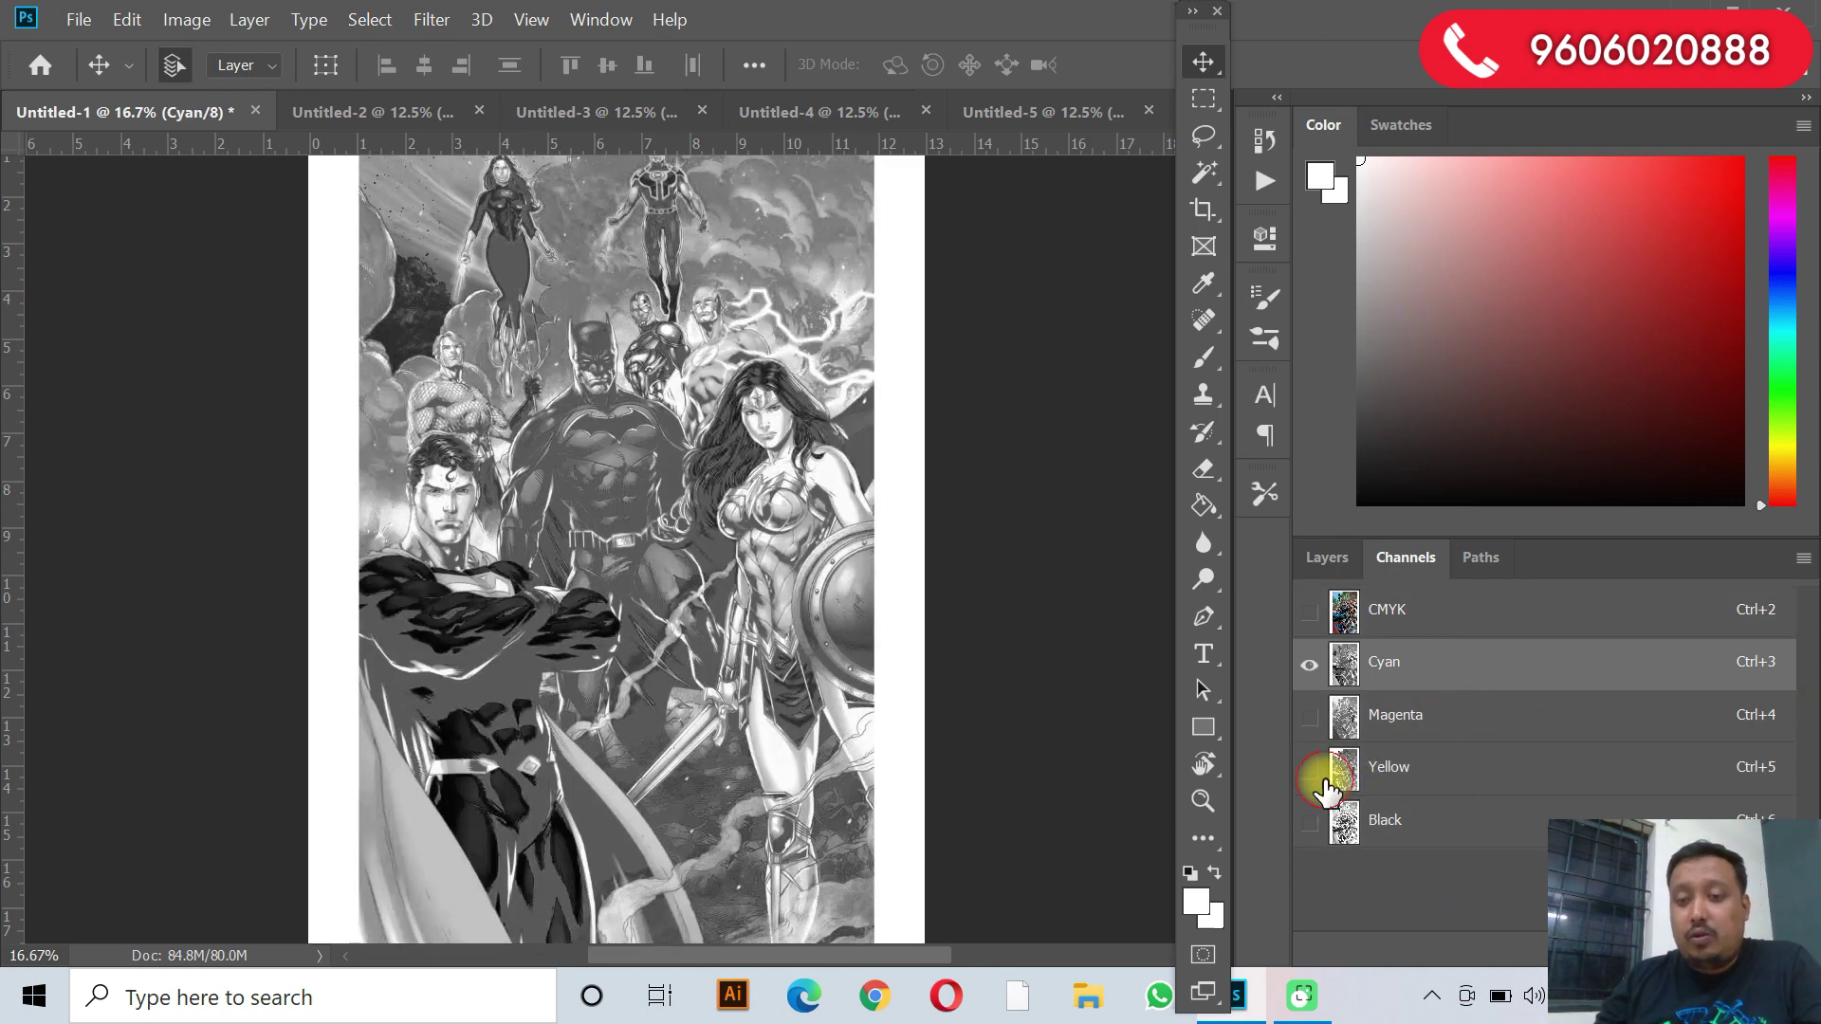
pyautogui.click(1327, 786)
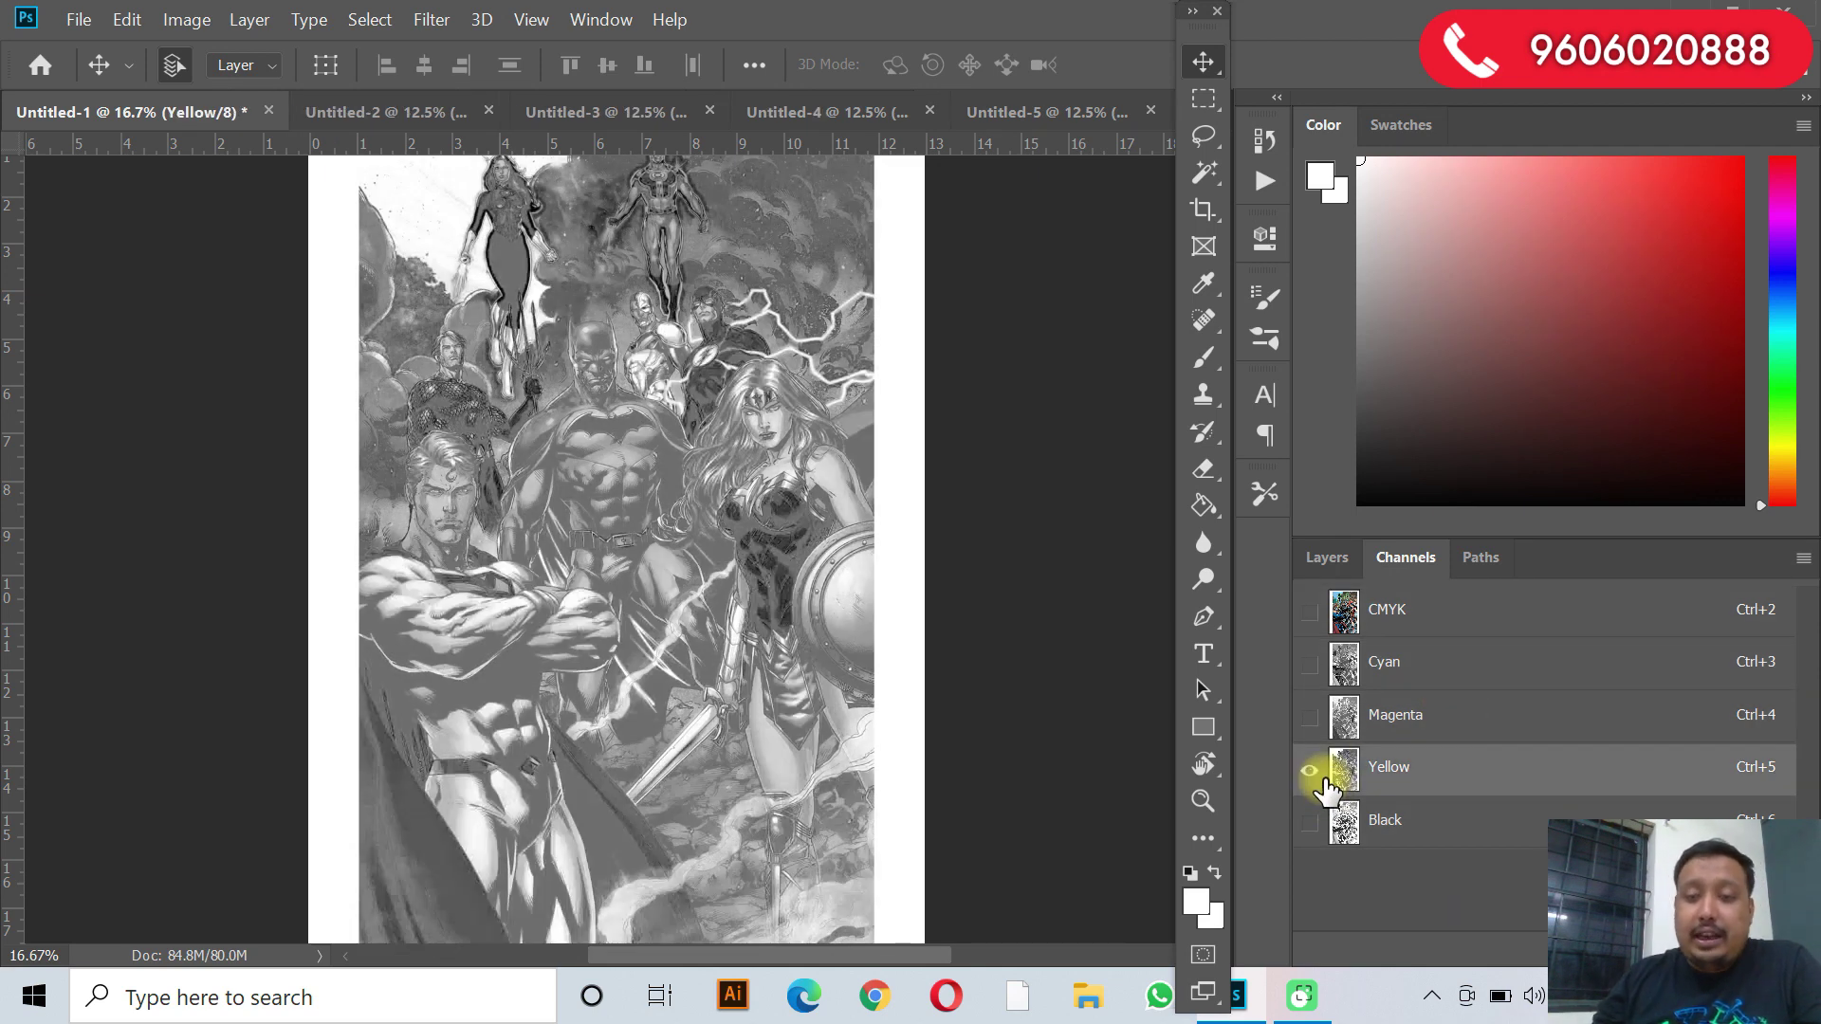
# Compare how Magenta, Cyan and Black build up over the Yellow channel, then return to viewing Yellow alone.
pyautogui.click(1309, 717)
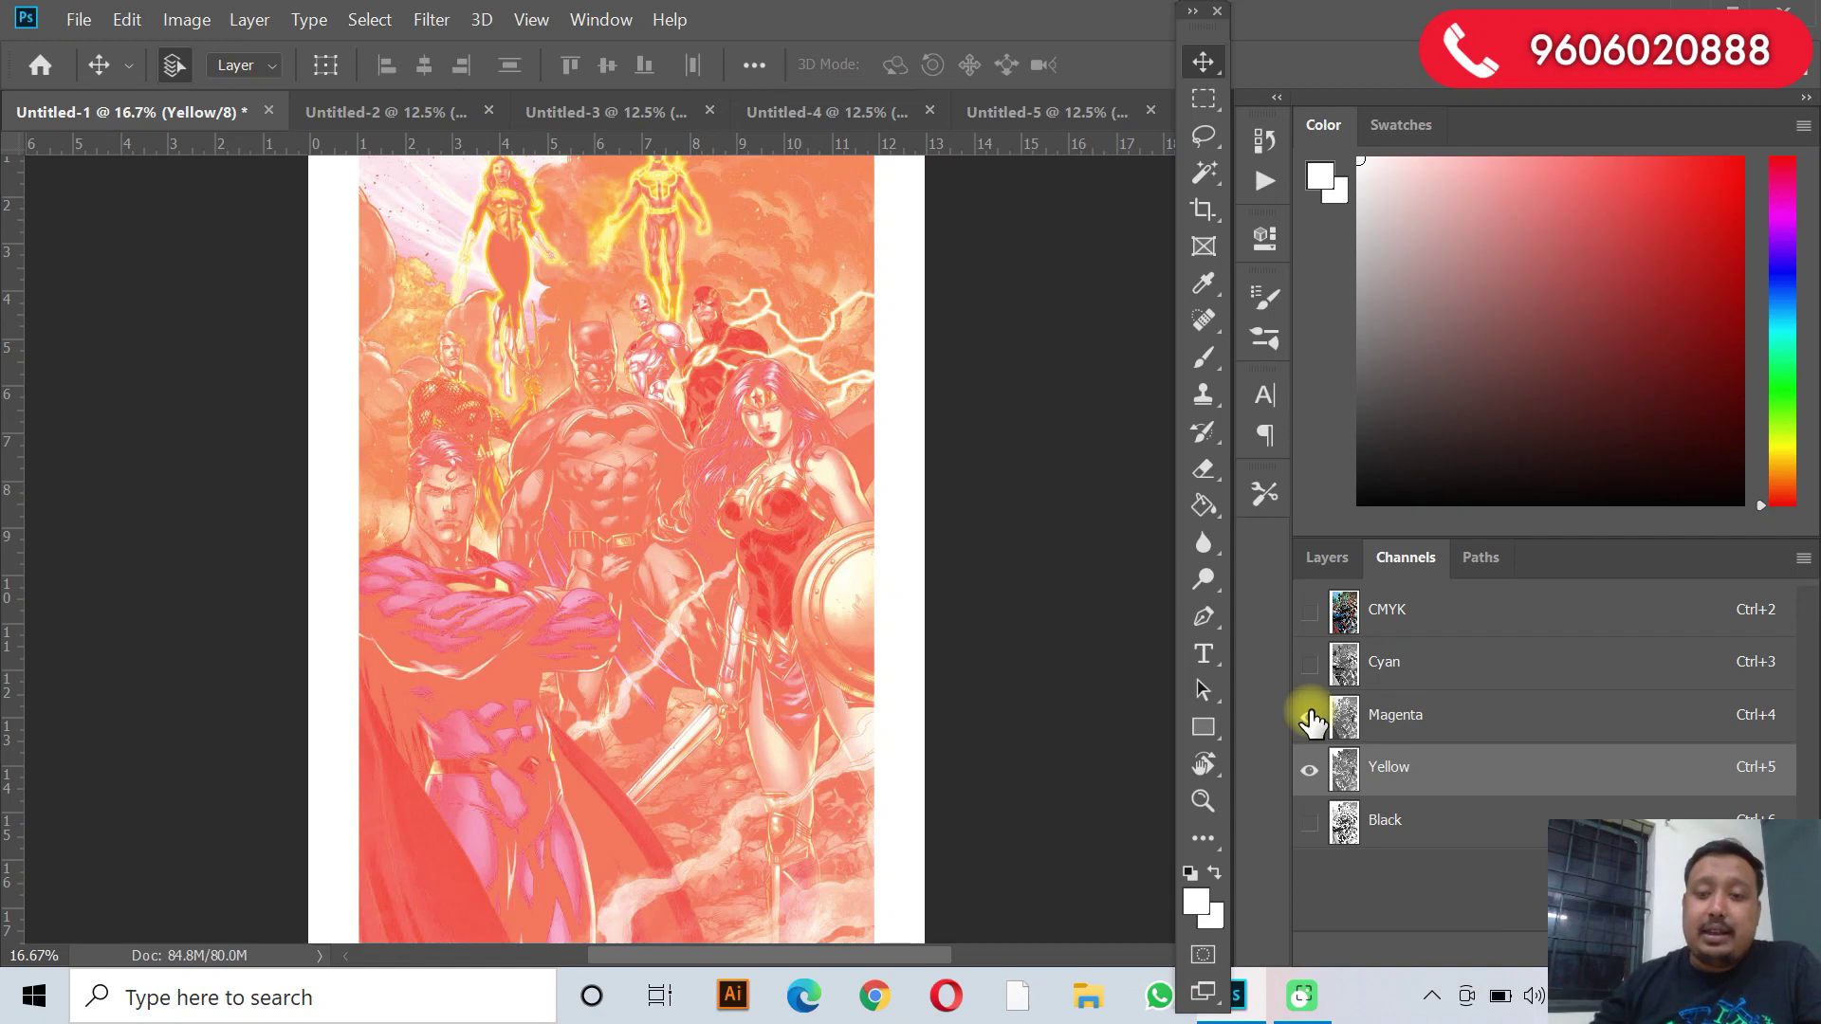
pyautogui.click(1309, 664)
pyautogui.click(1308, 823)
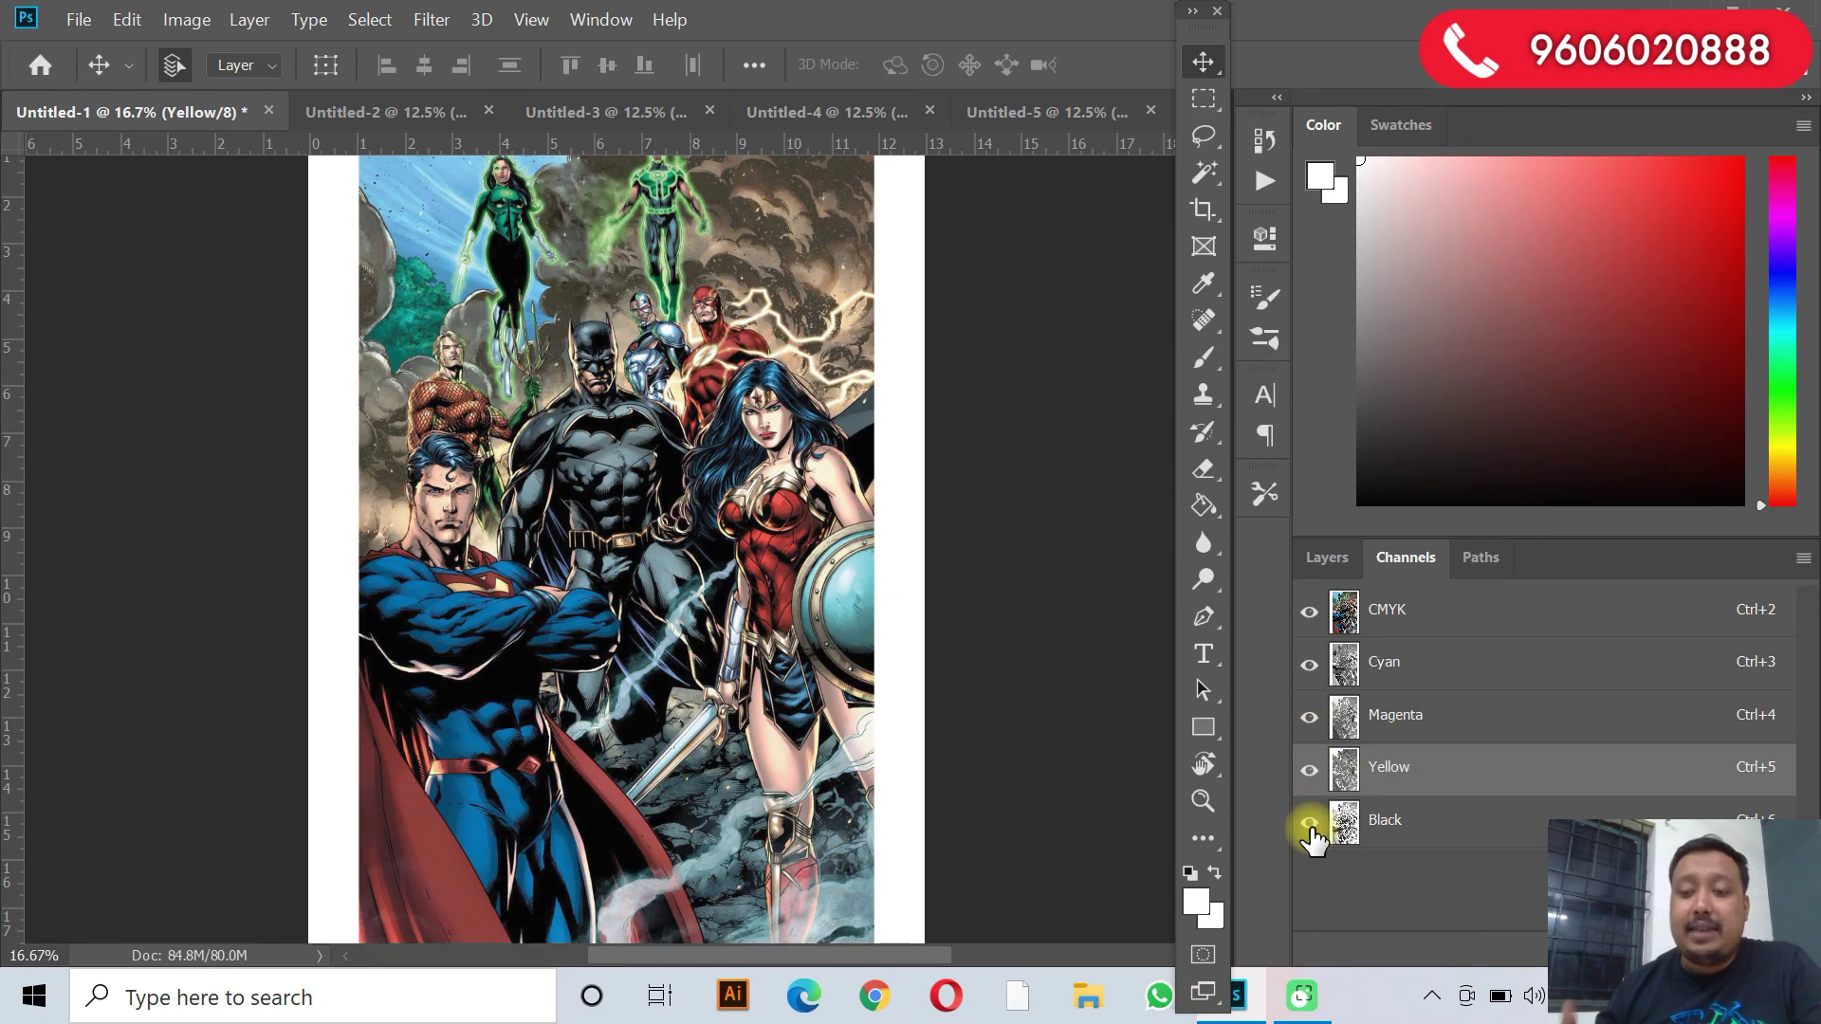
pyautogui.click(1308, 823)
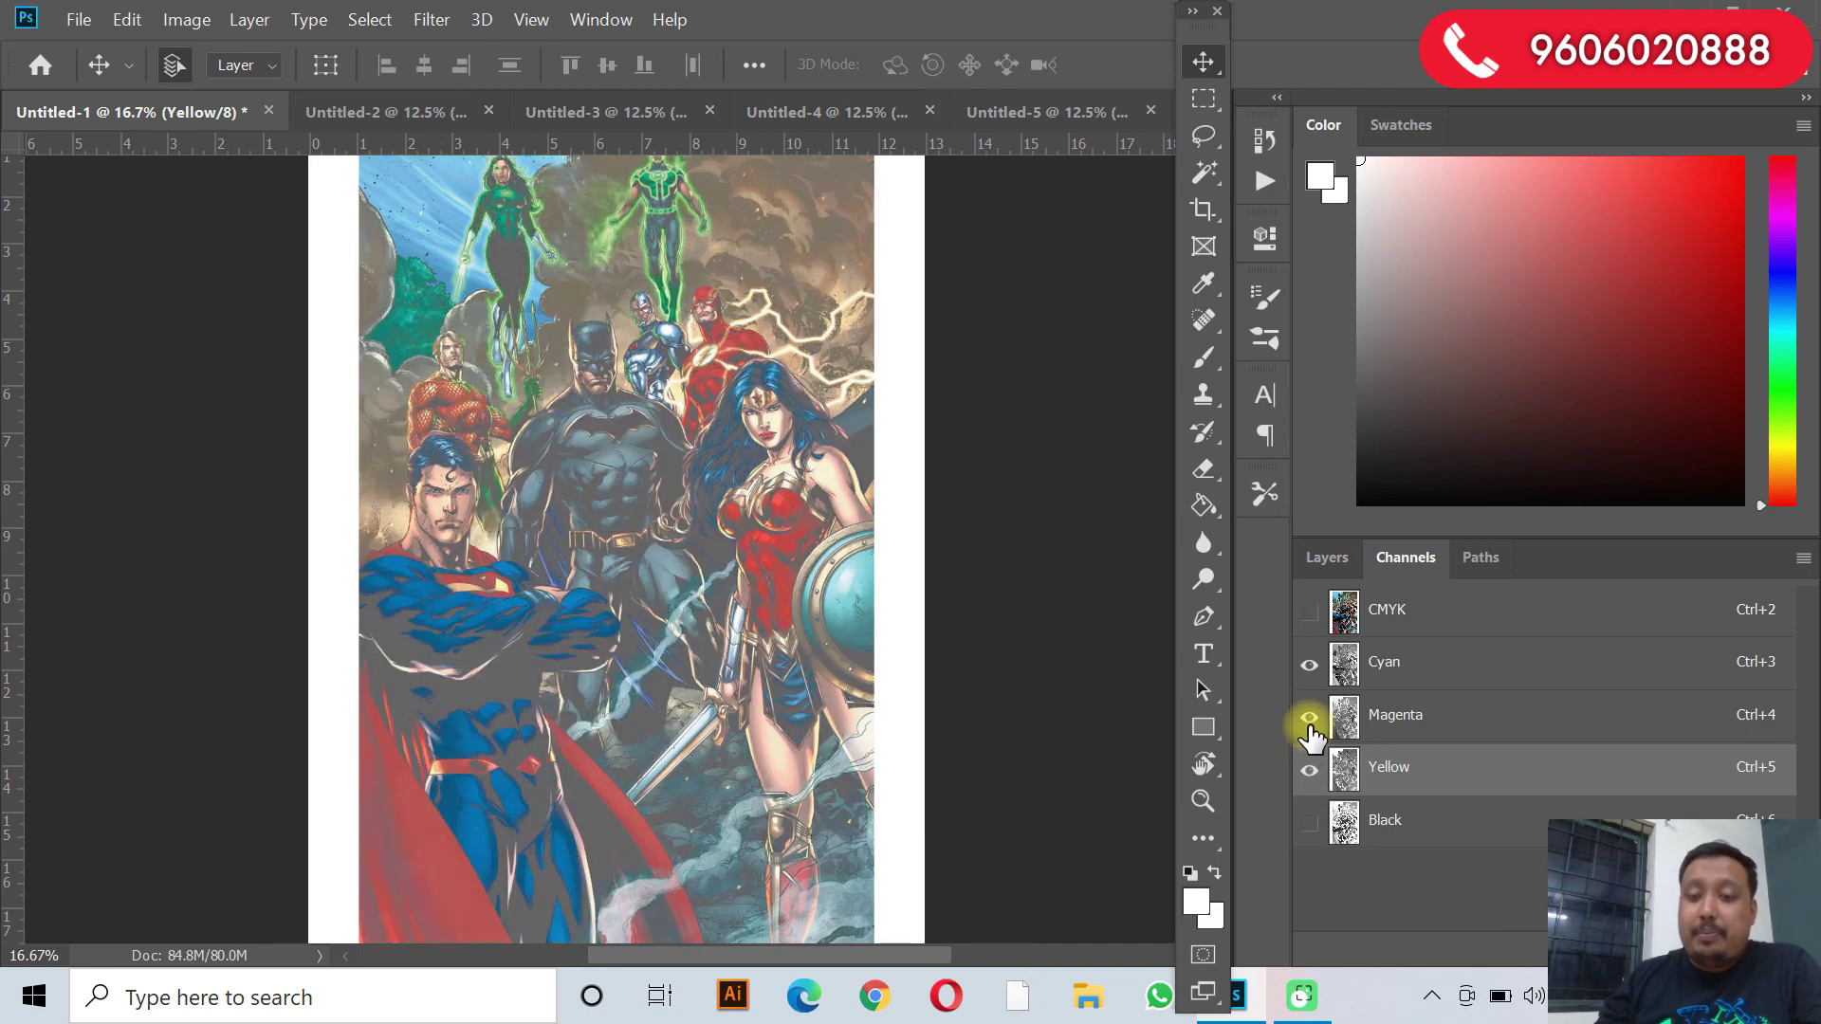
pyautogui.click(1309, 716)
pyautogui.click(1309, 673)
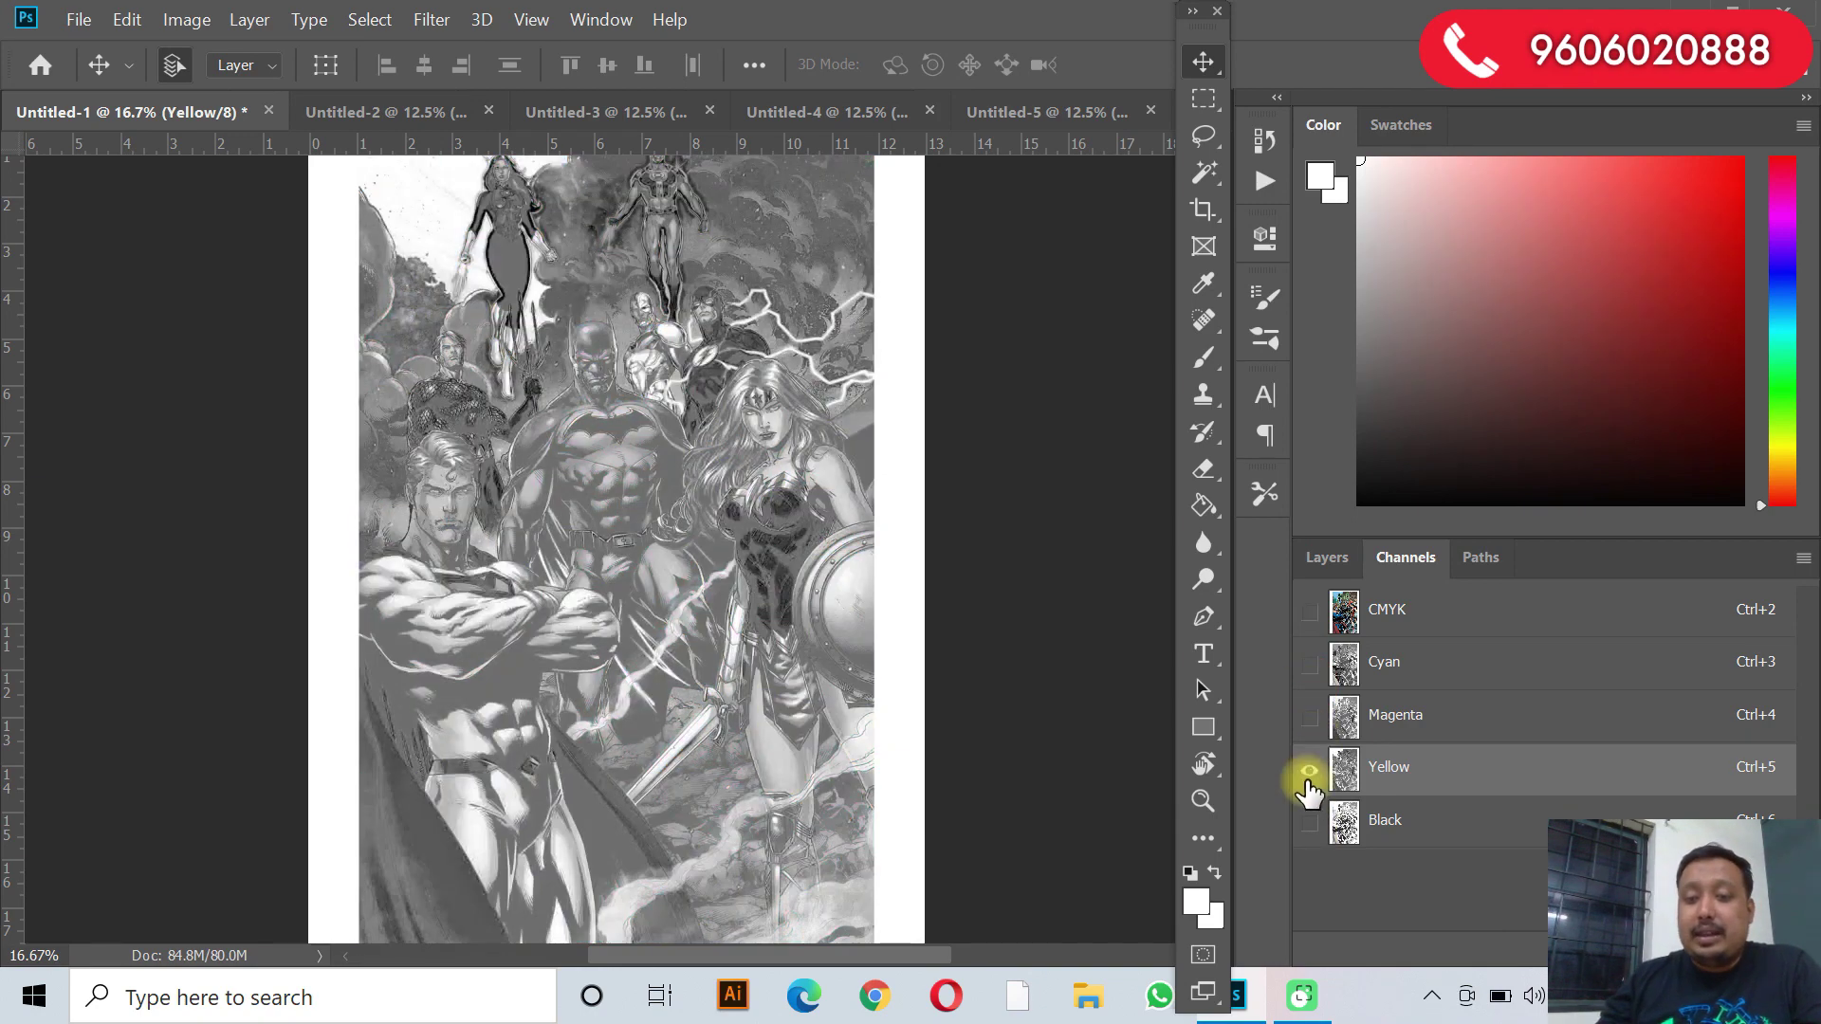
# Copy the entire Cyan channel of Untitled-1 and paste it into the blank grayscale document Untitled-2.
pyautogui.click(1427, 634)
pyautogui.click(1398, 664)
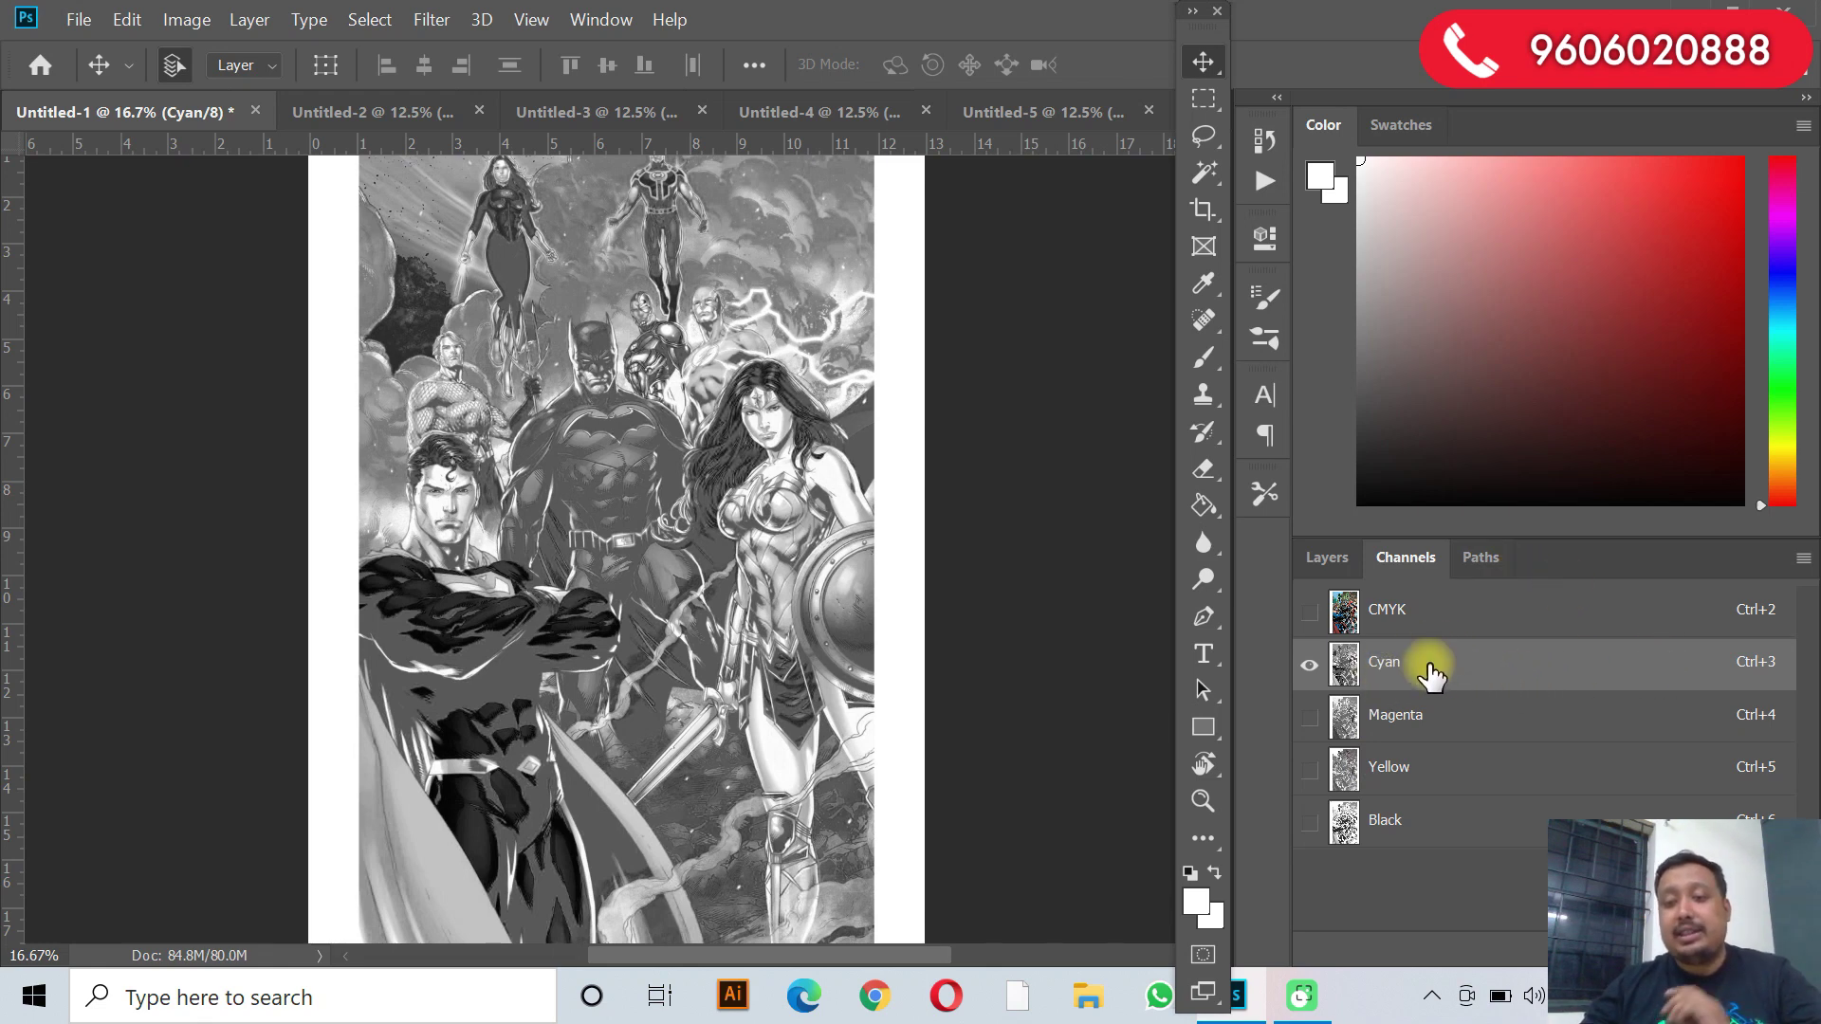
pyautogui.moveTo(1469, 686); pyautogui.dragTo(1470, 686)
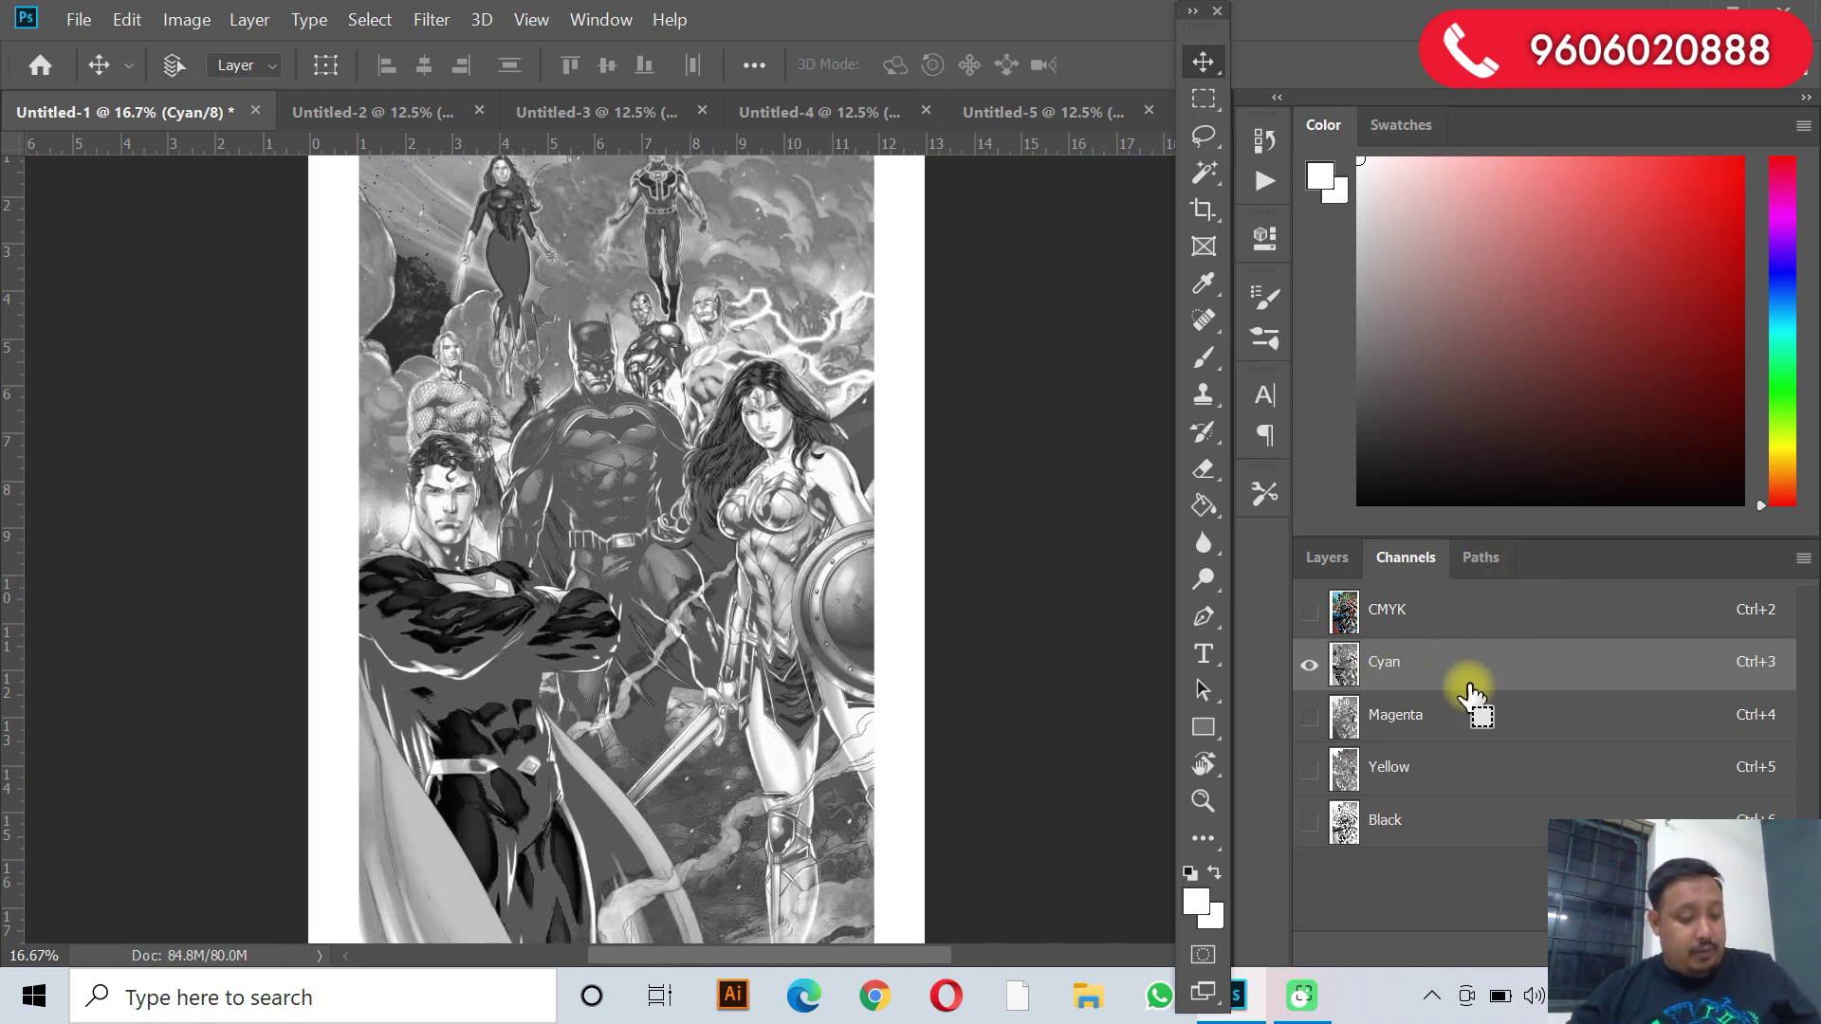
pyautogui.keyDown('ctrl'); pyautogui.click(1469, 686); pyautogui.keyUp('ctrl')
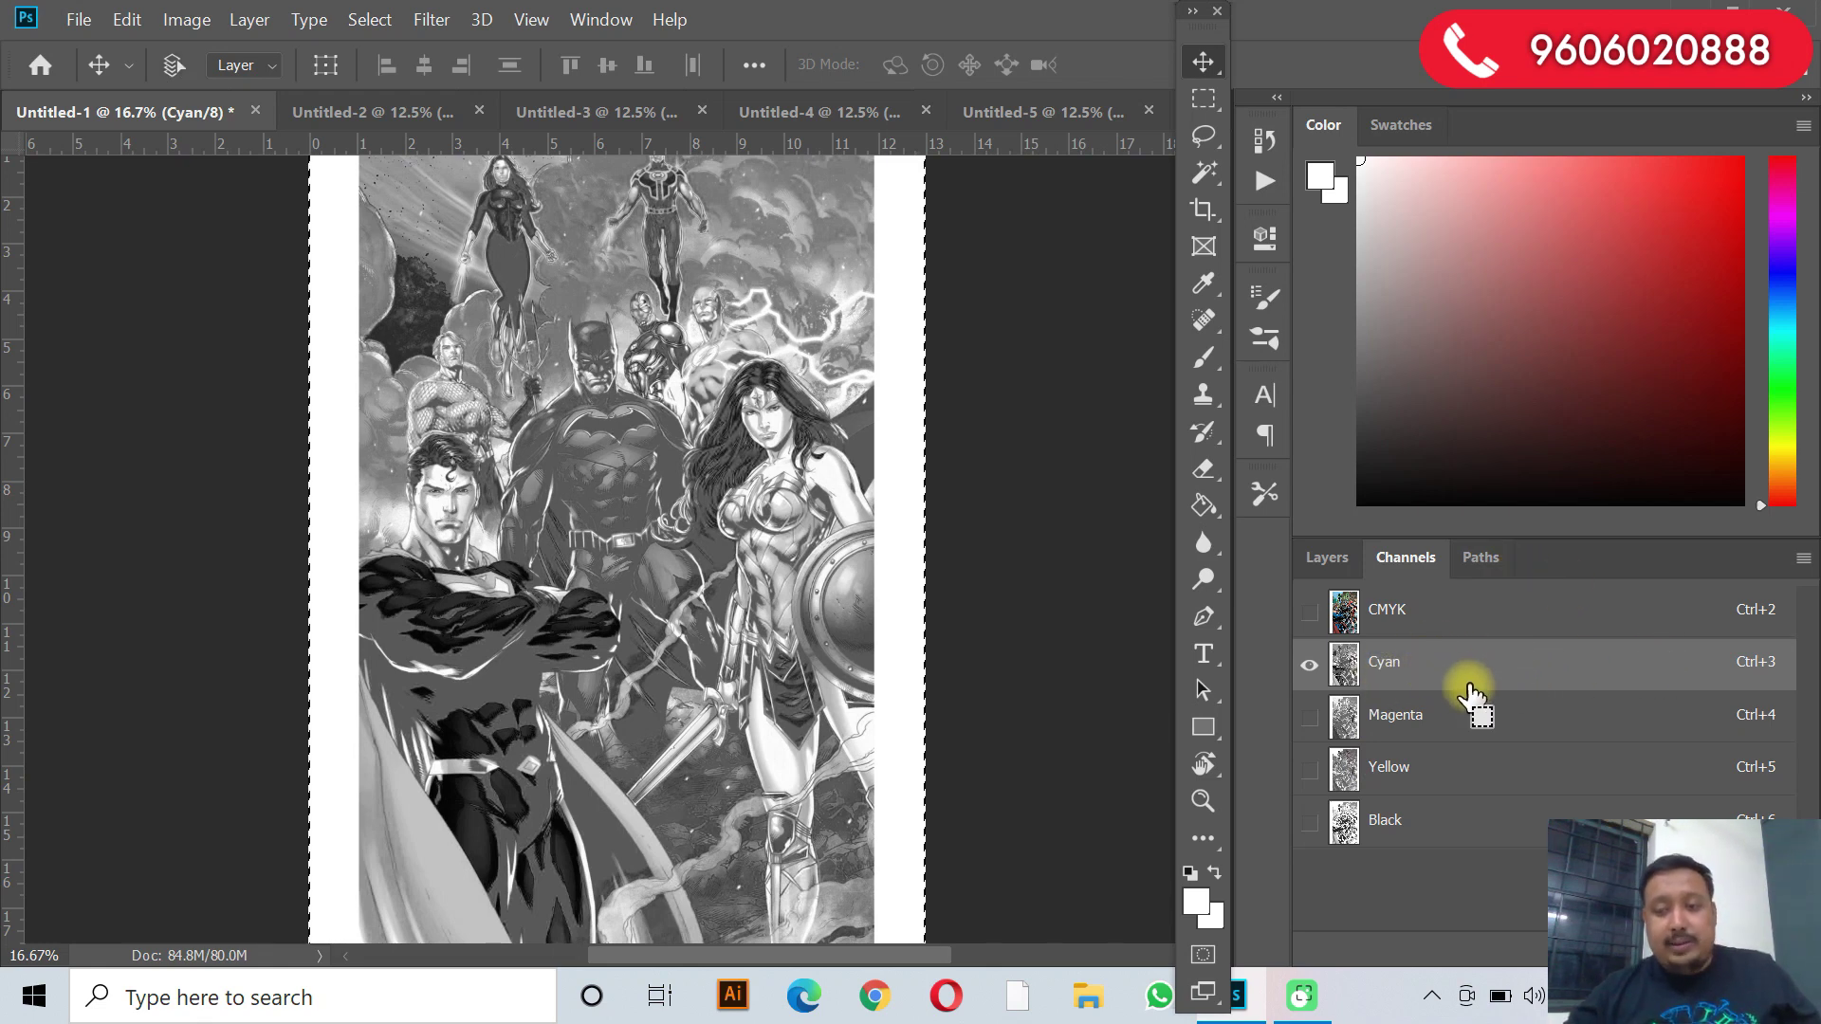
pyautogui.click(392, 121)
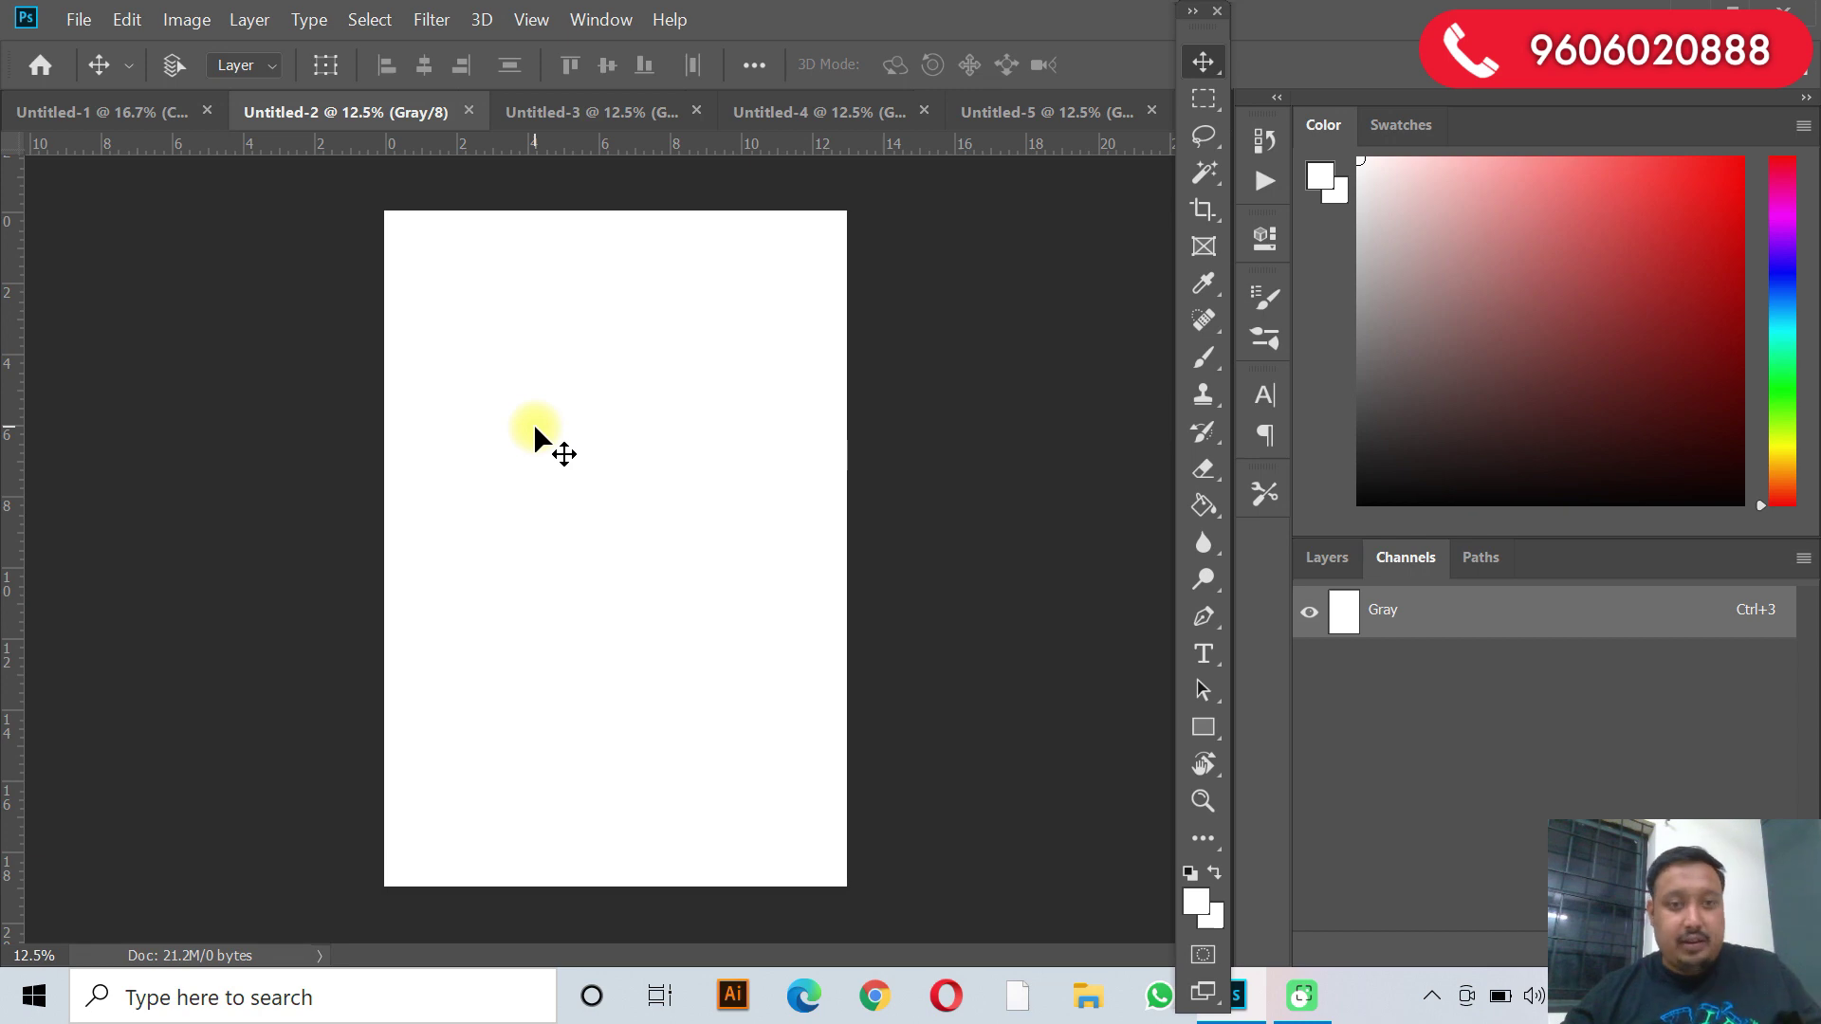
pyautogui.hotkey('ctrl', 'v')
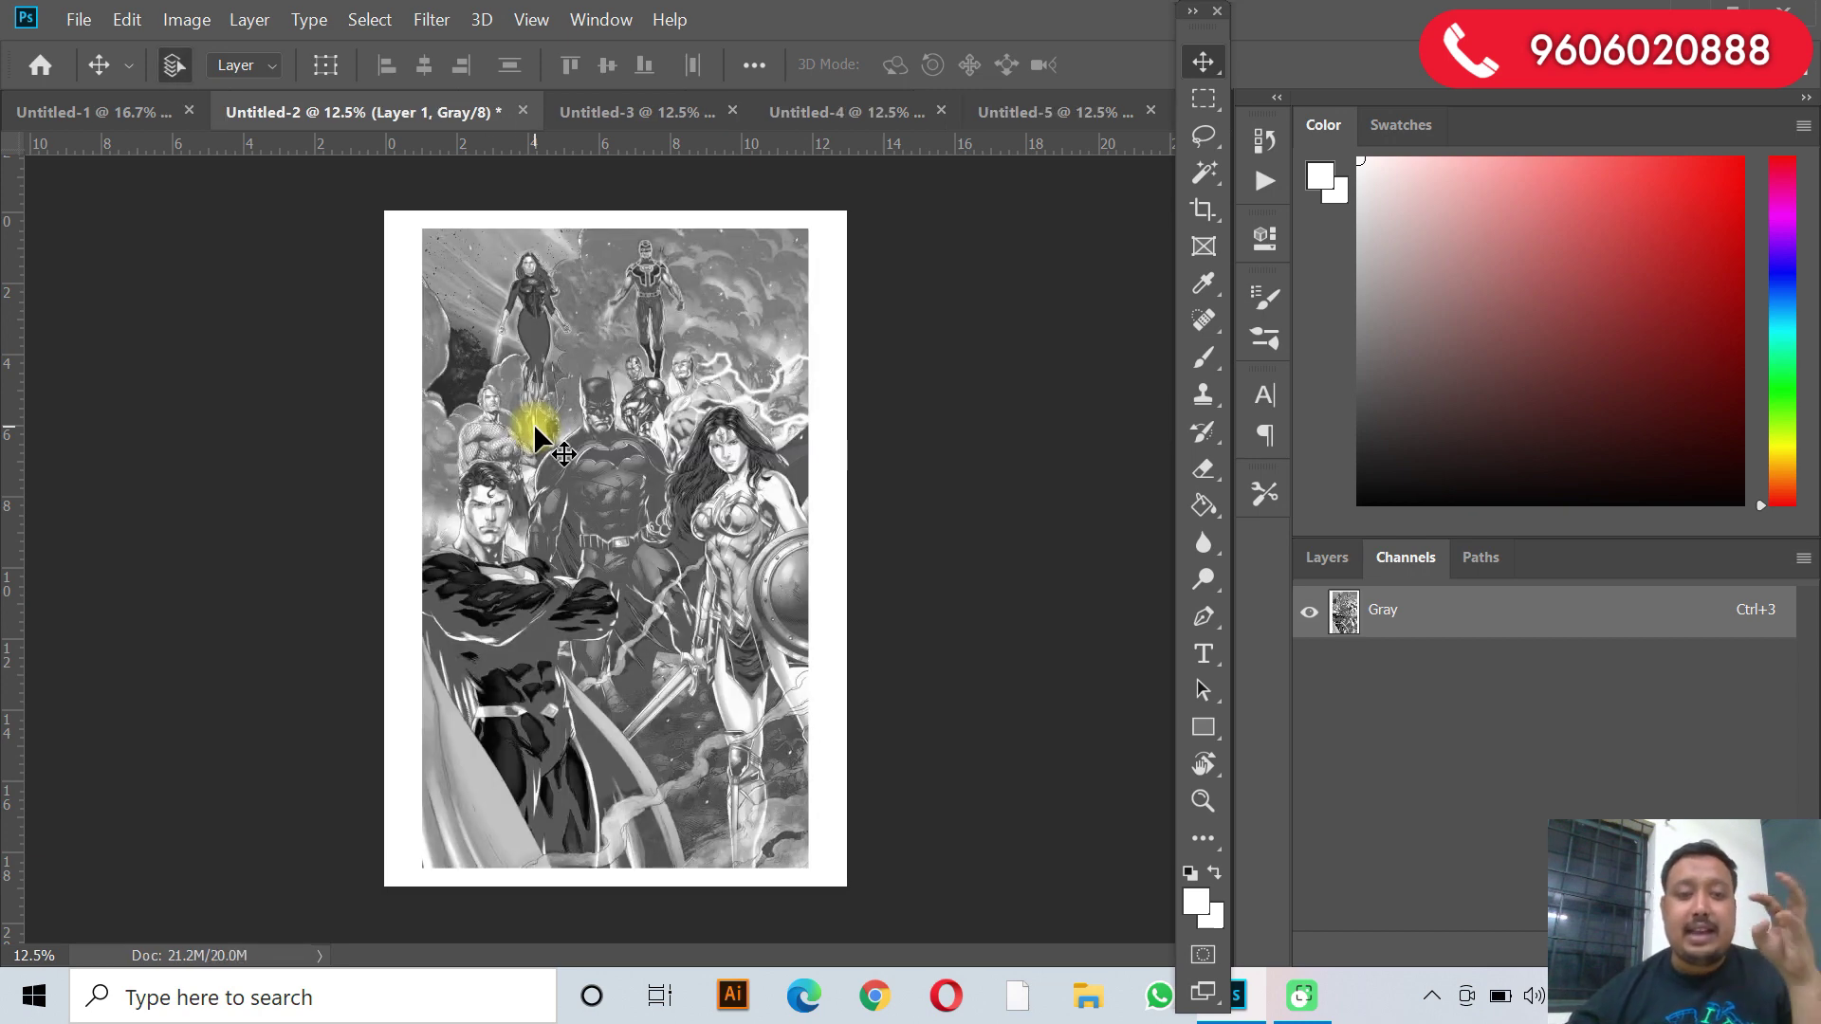
# Copy the entire Magenta channel of Untitled-1 and paste it into the grayscale document Untitled-3.
pyautogui.click(134, 110)
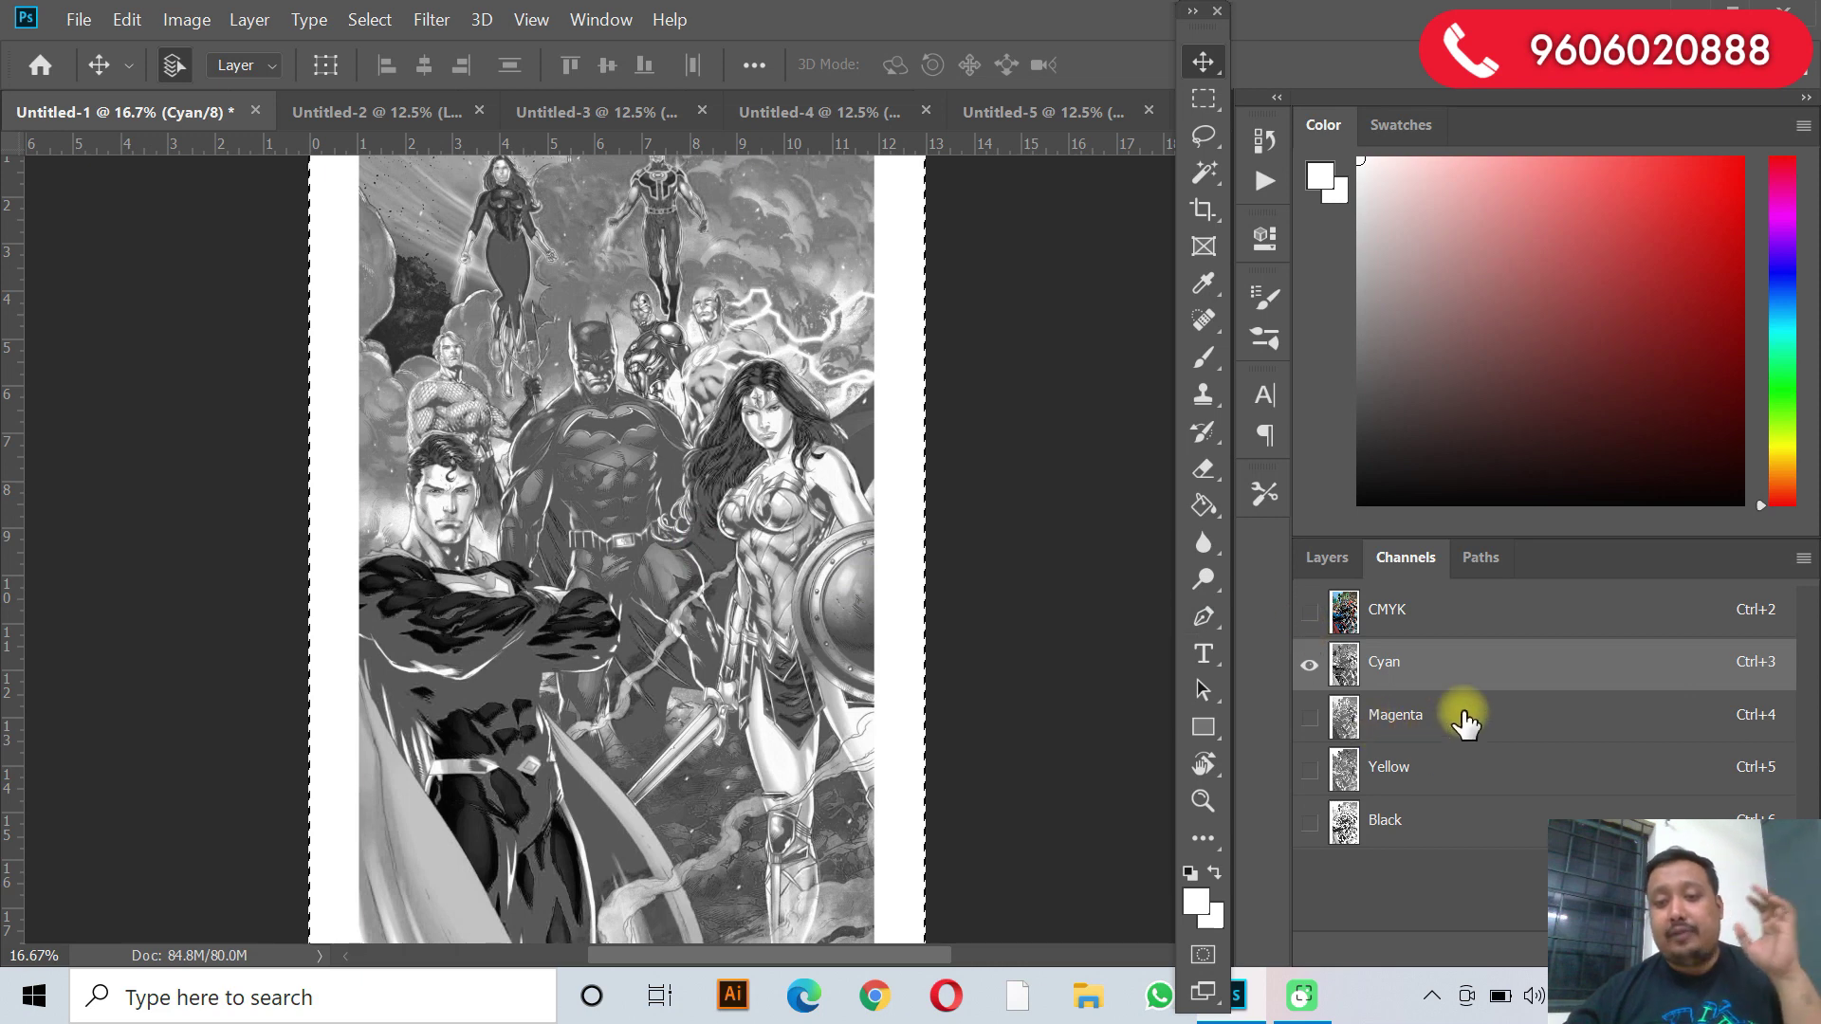
pyautogui.click(1465, 718)
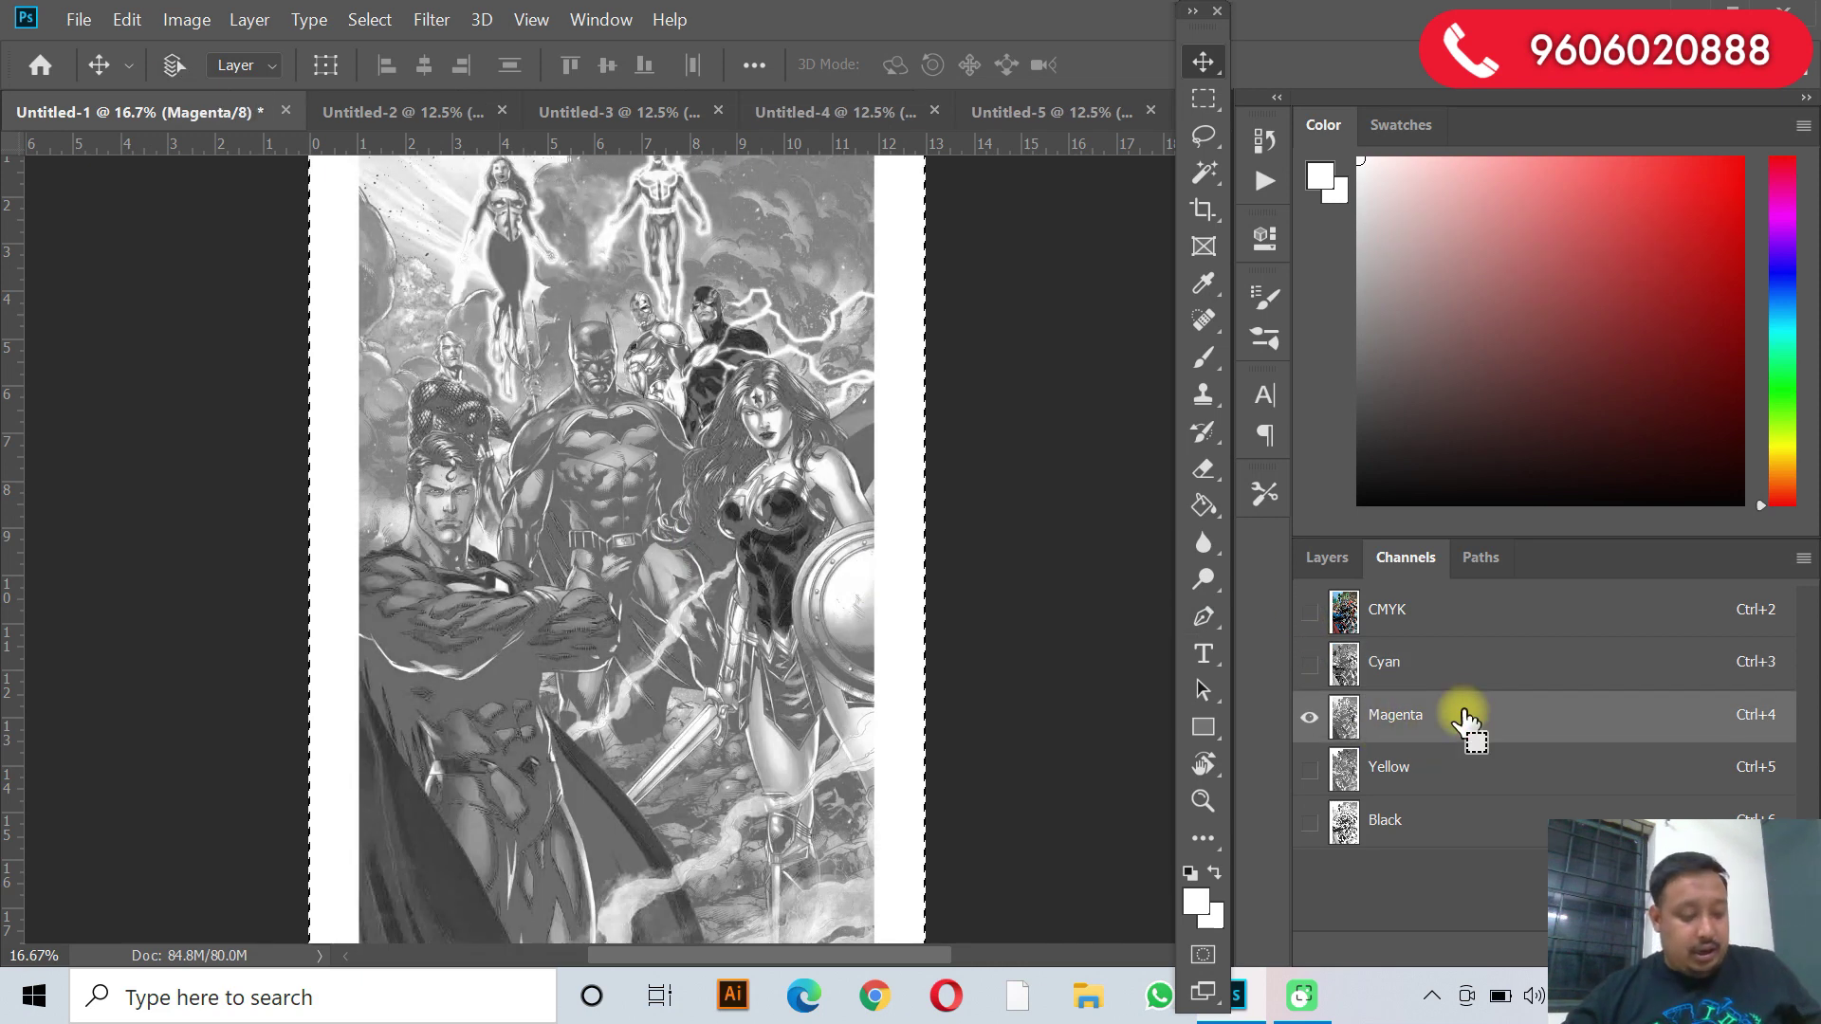
pyautogui.moveTo(1465, 720); pyautogui.dragTo(680, 480)
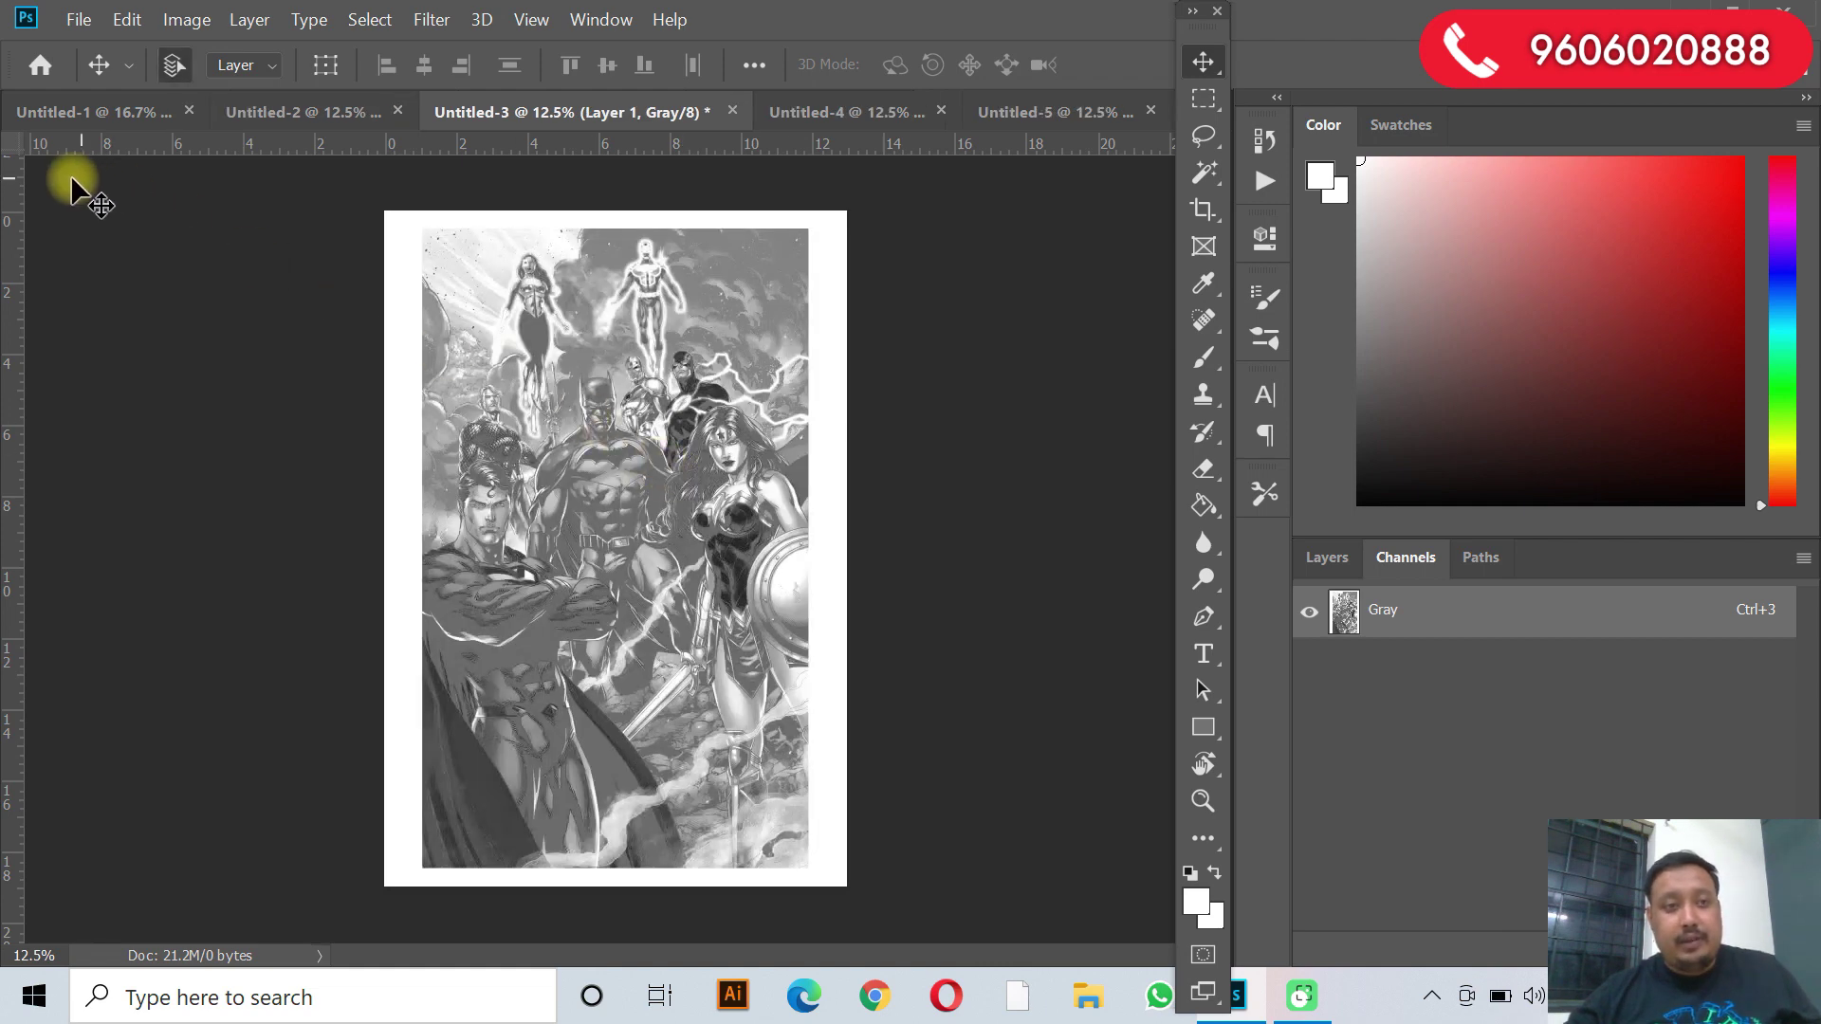
# Copy the entire Yellow channel of Untitled-1 and paste it into the grayscale document Untitled-4.
pyautogui.click(90, 112)
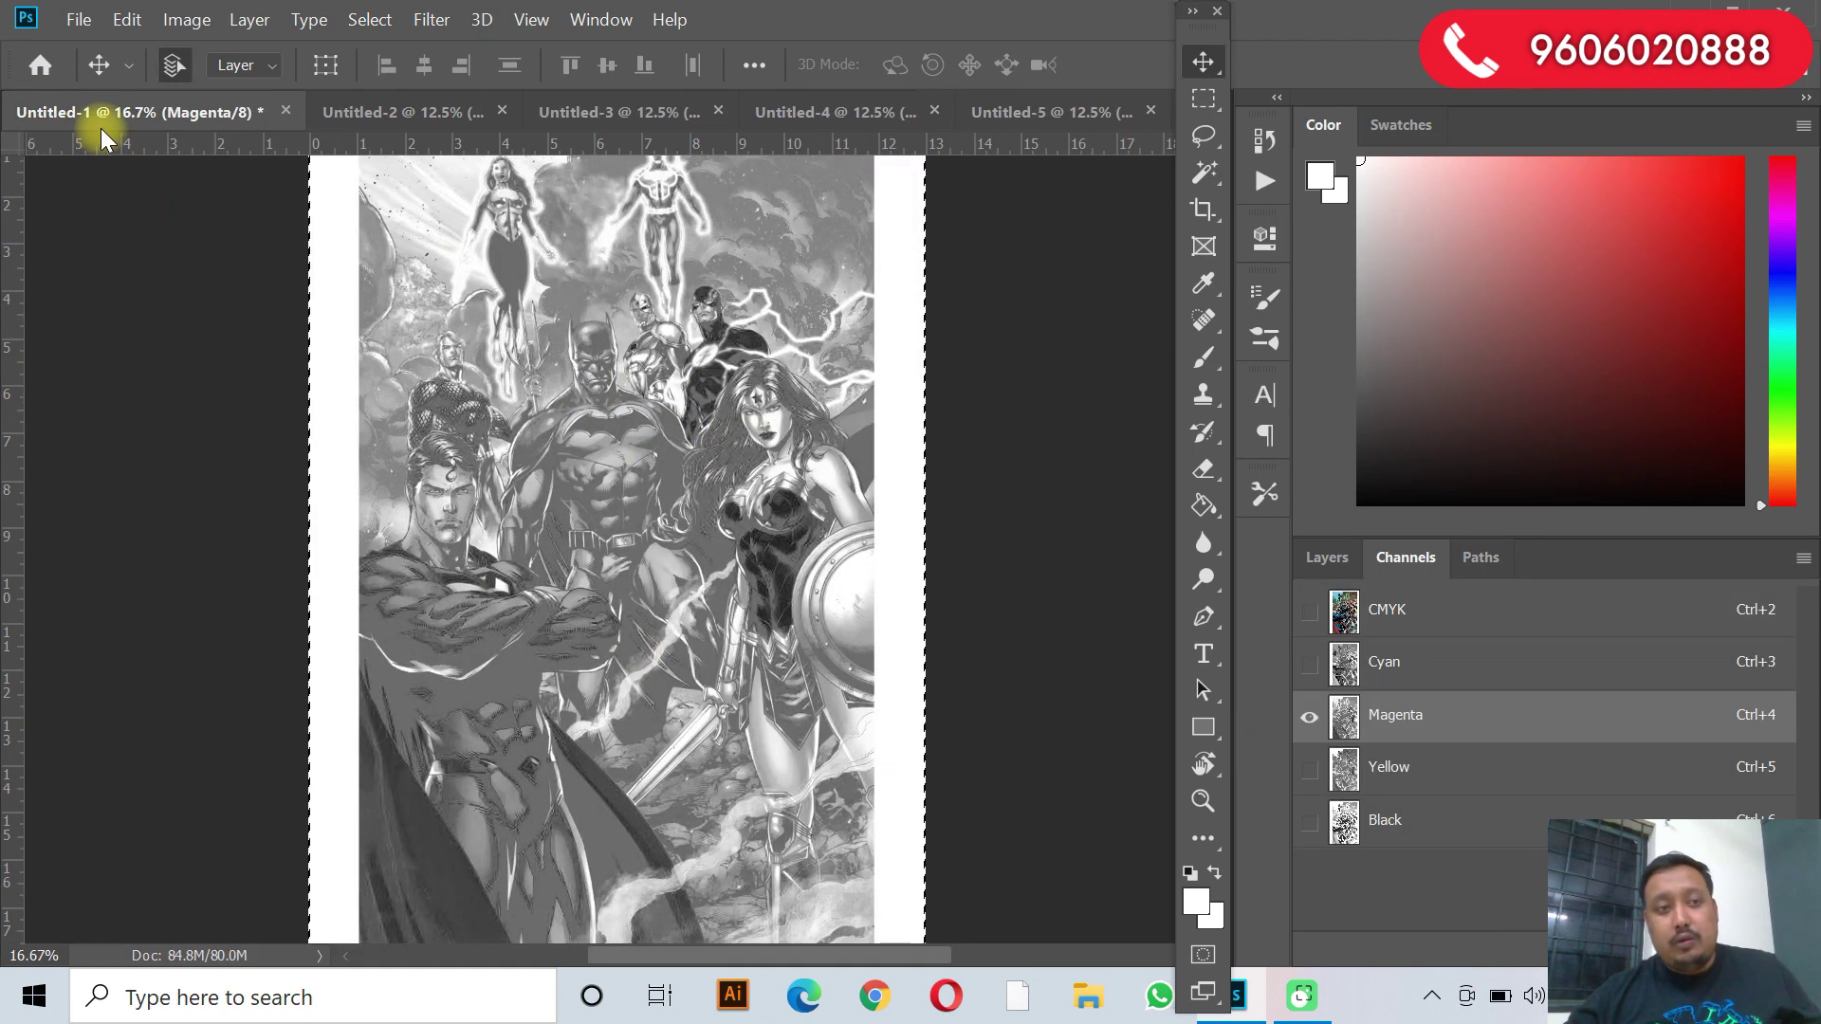
pyautogui.click(1413, 763)
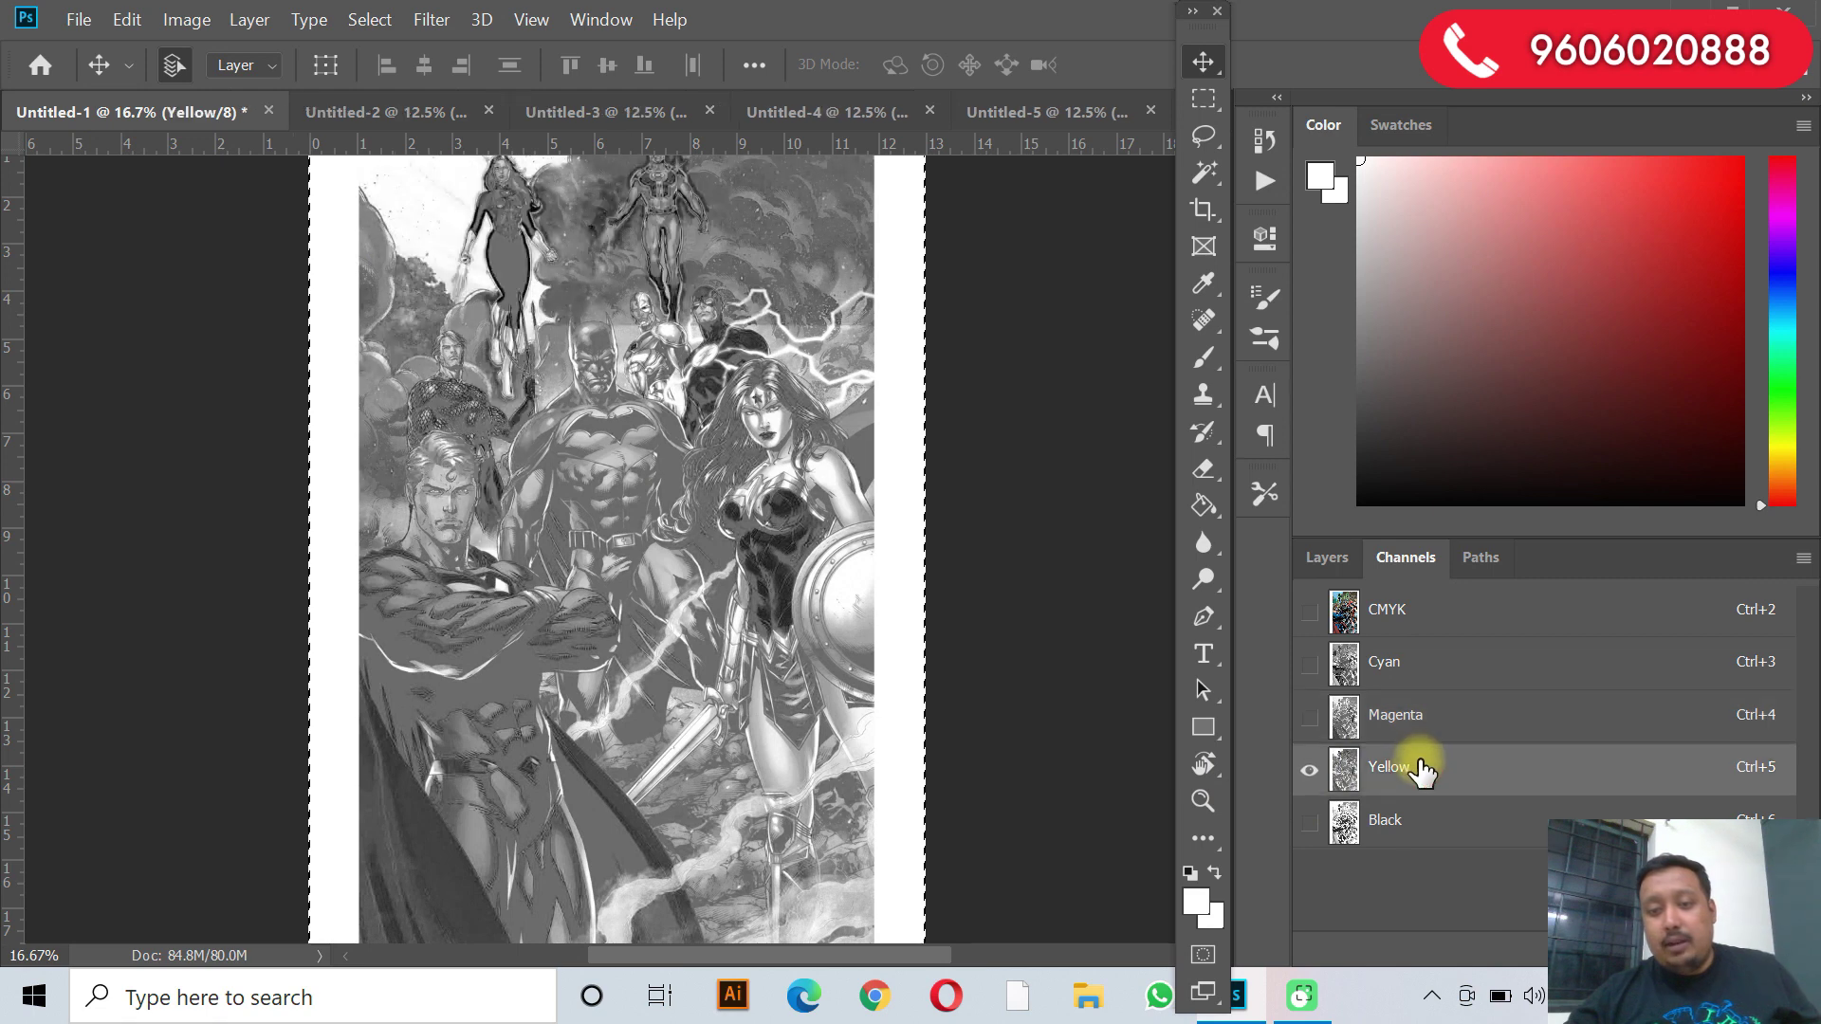
pyautogui.moveTo(1423, 786); pyautogui.dragTo(744, 516)
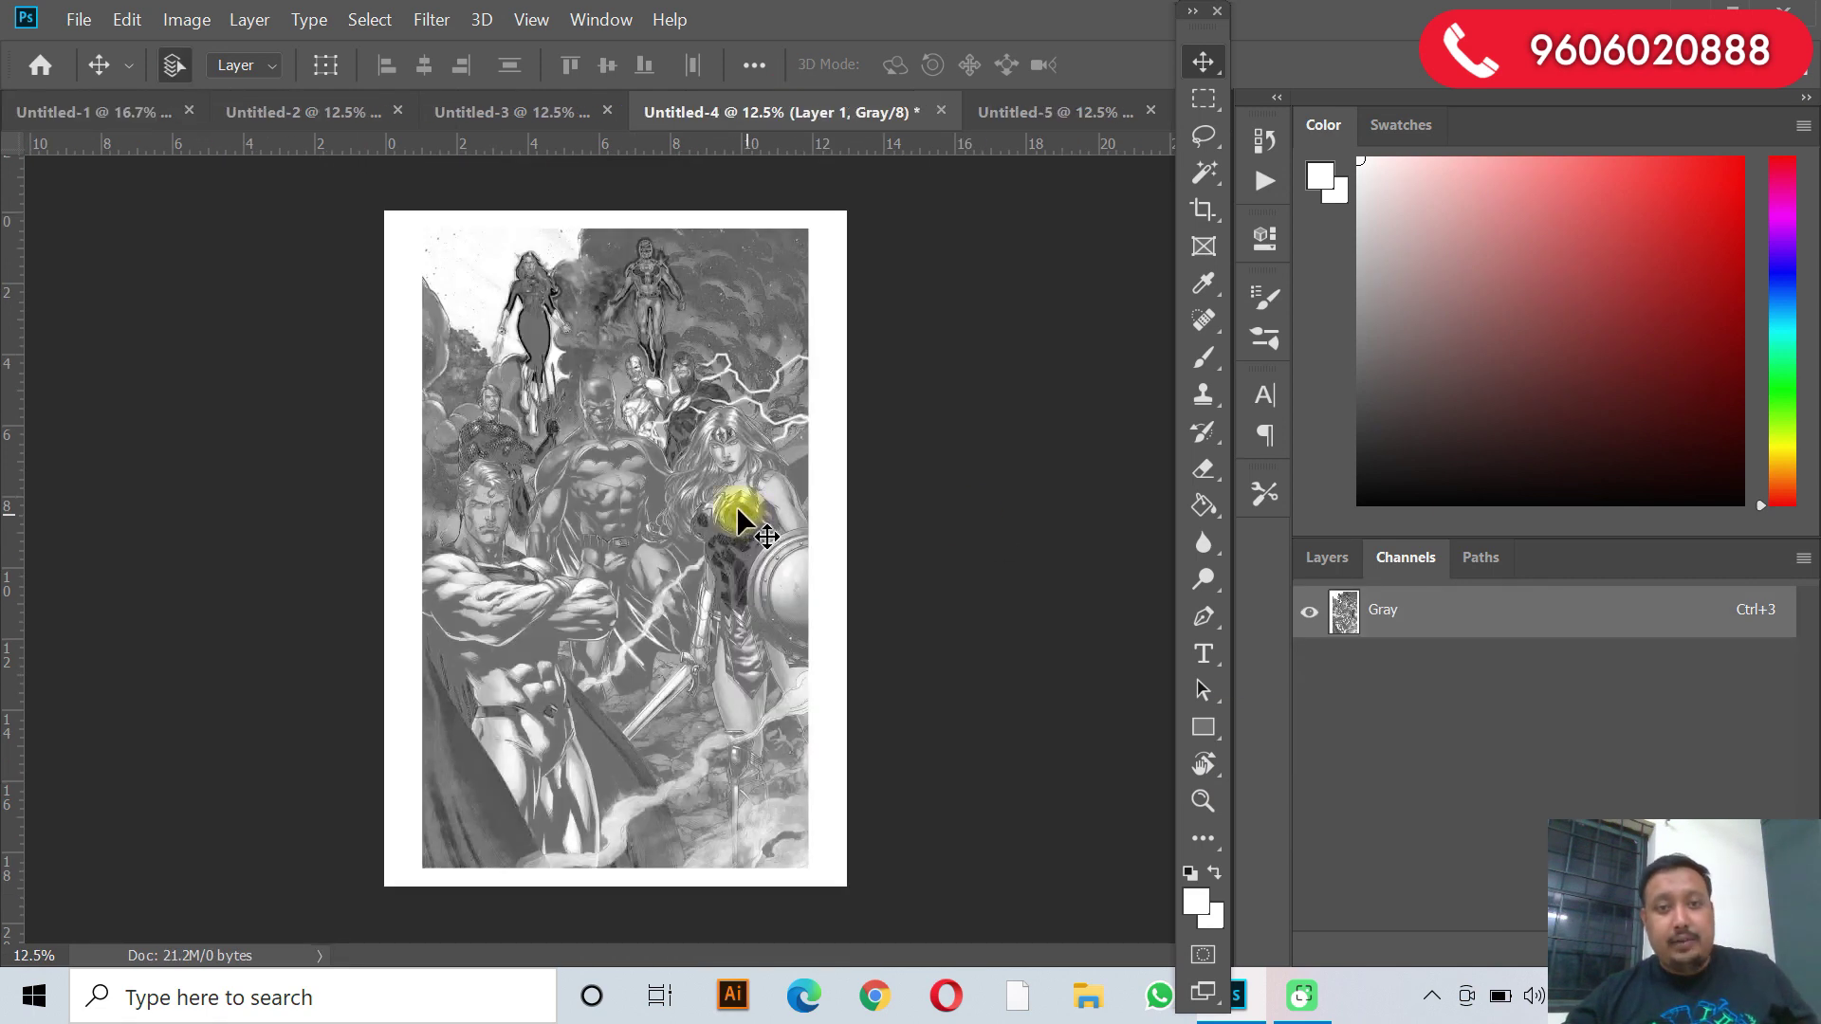
# Copy the entire Black channel of Untitled-1 and paste it into the grayscale document Untitled-5.
pyautogui.click(123, 112)
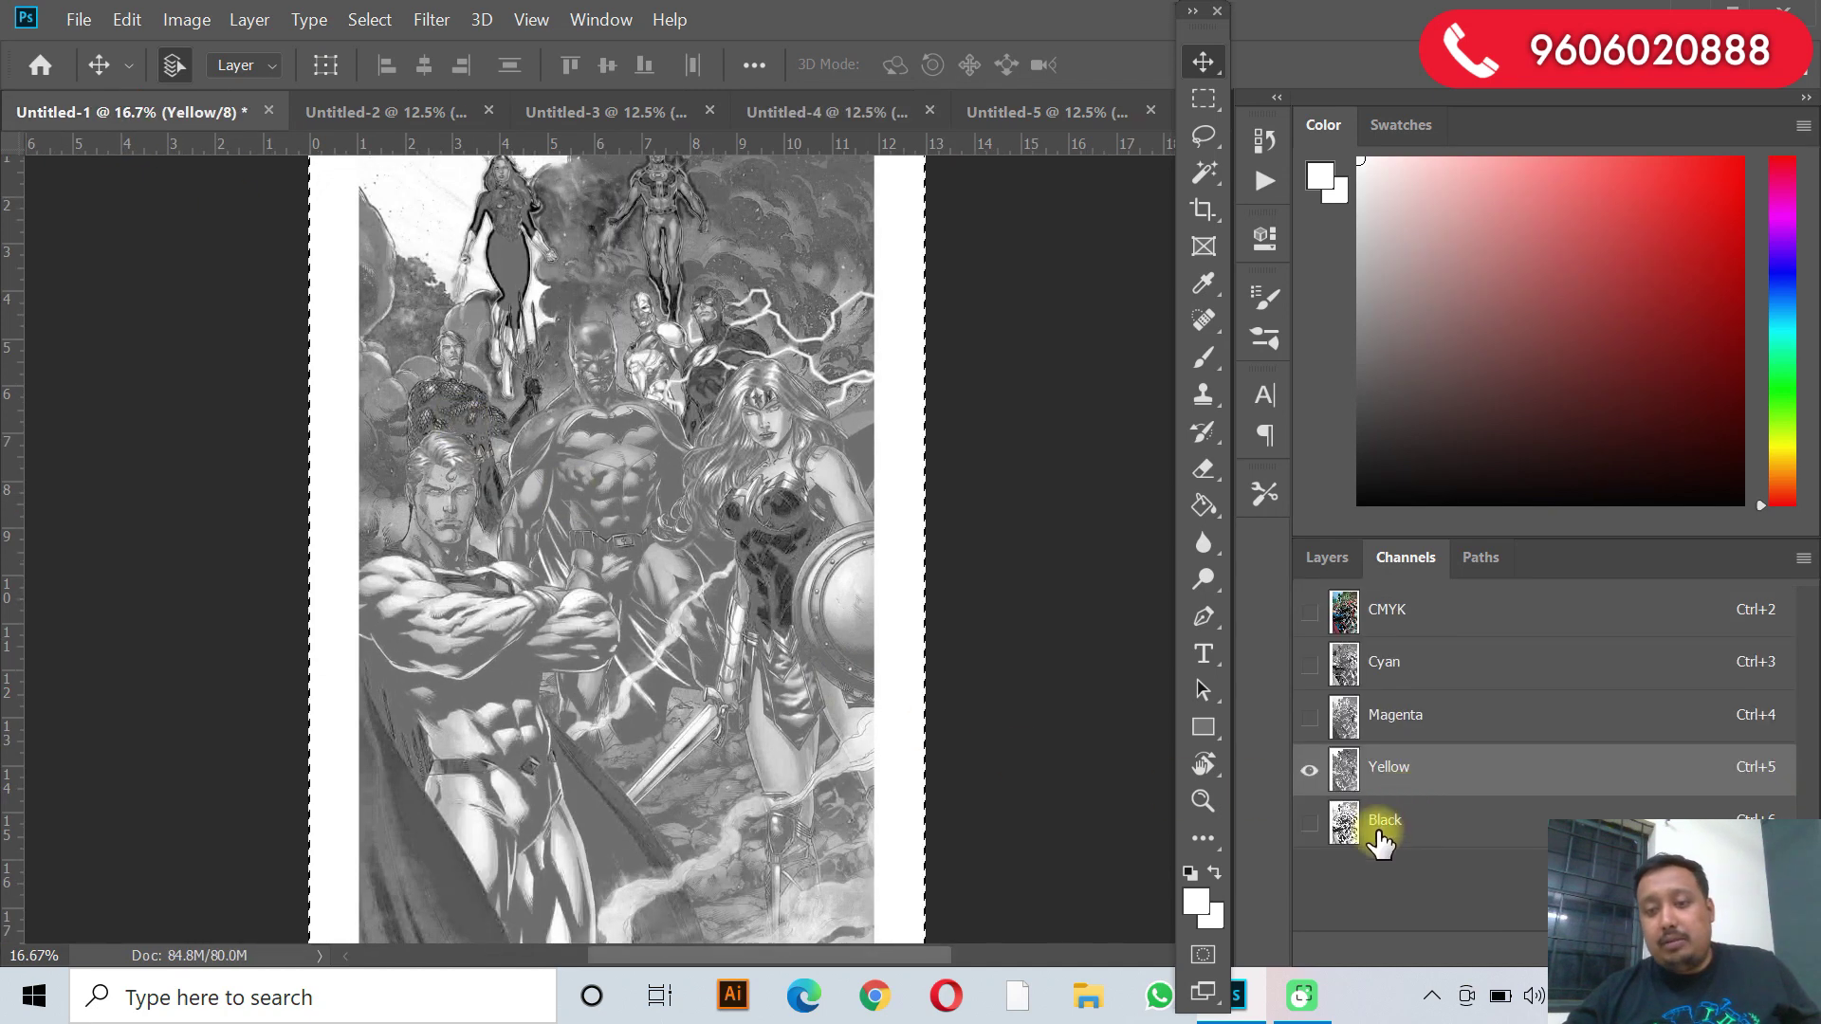
pyautogui.click(1377, 821)
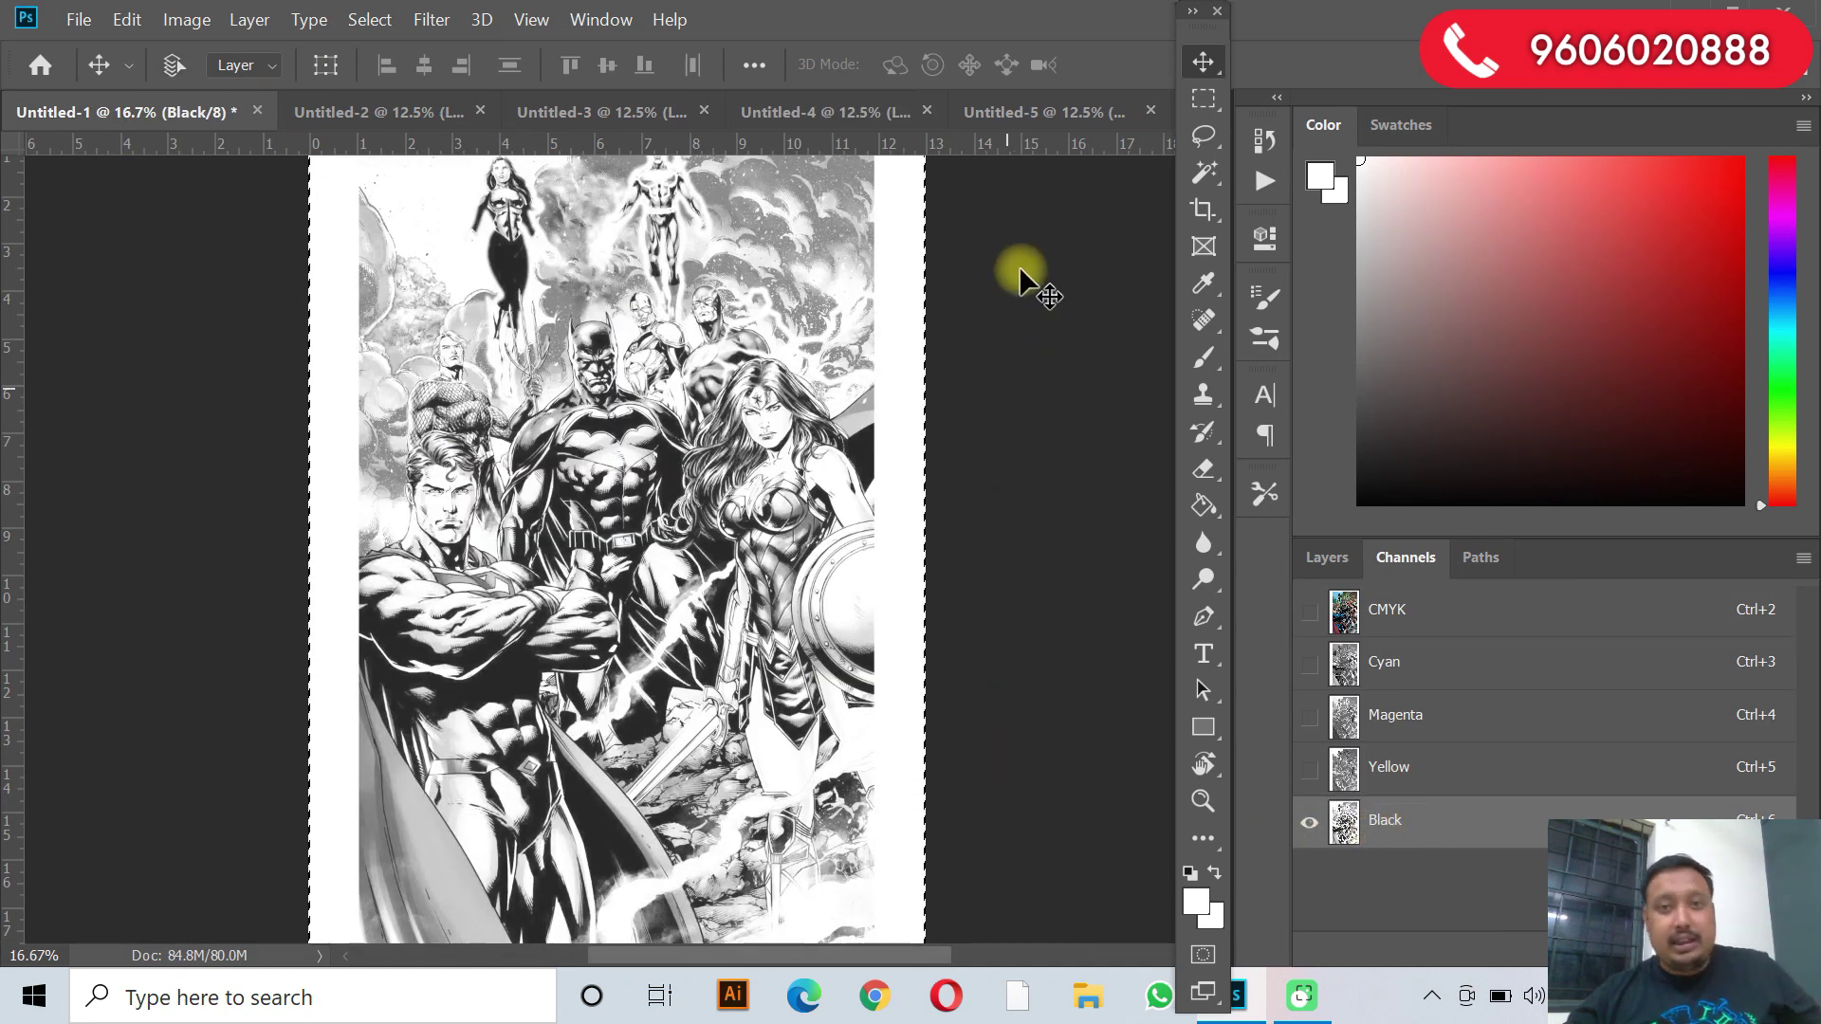
pyautogui.click(1019, 112)
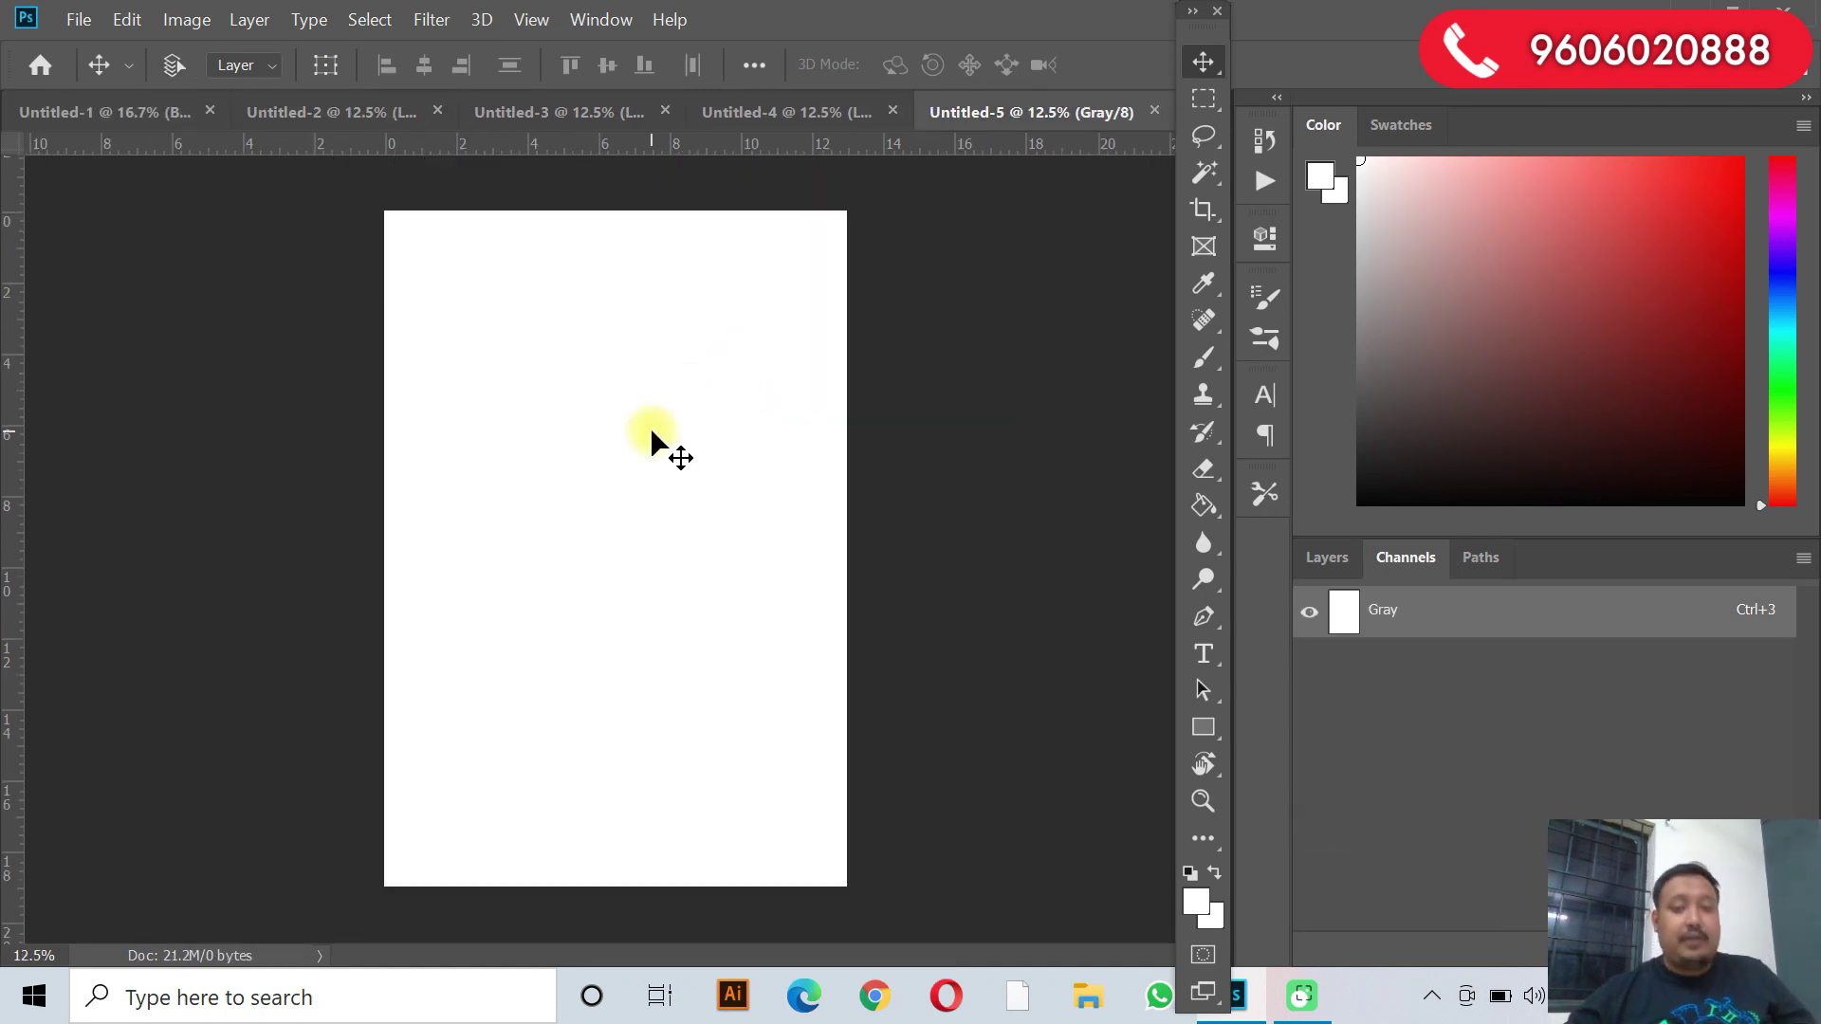
pyautogui.moveTo(650, 427); pyautogui.dragTo(650, 427)
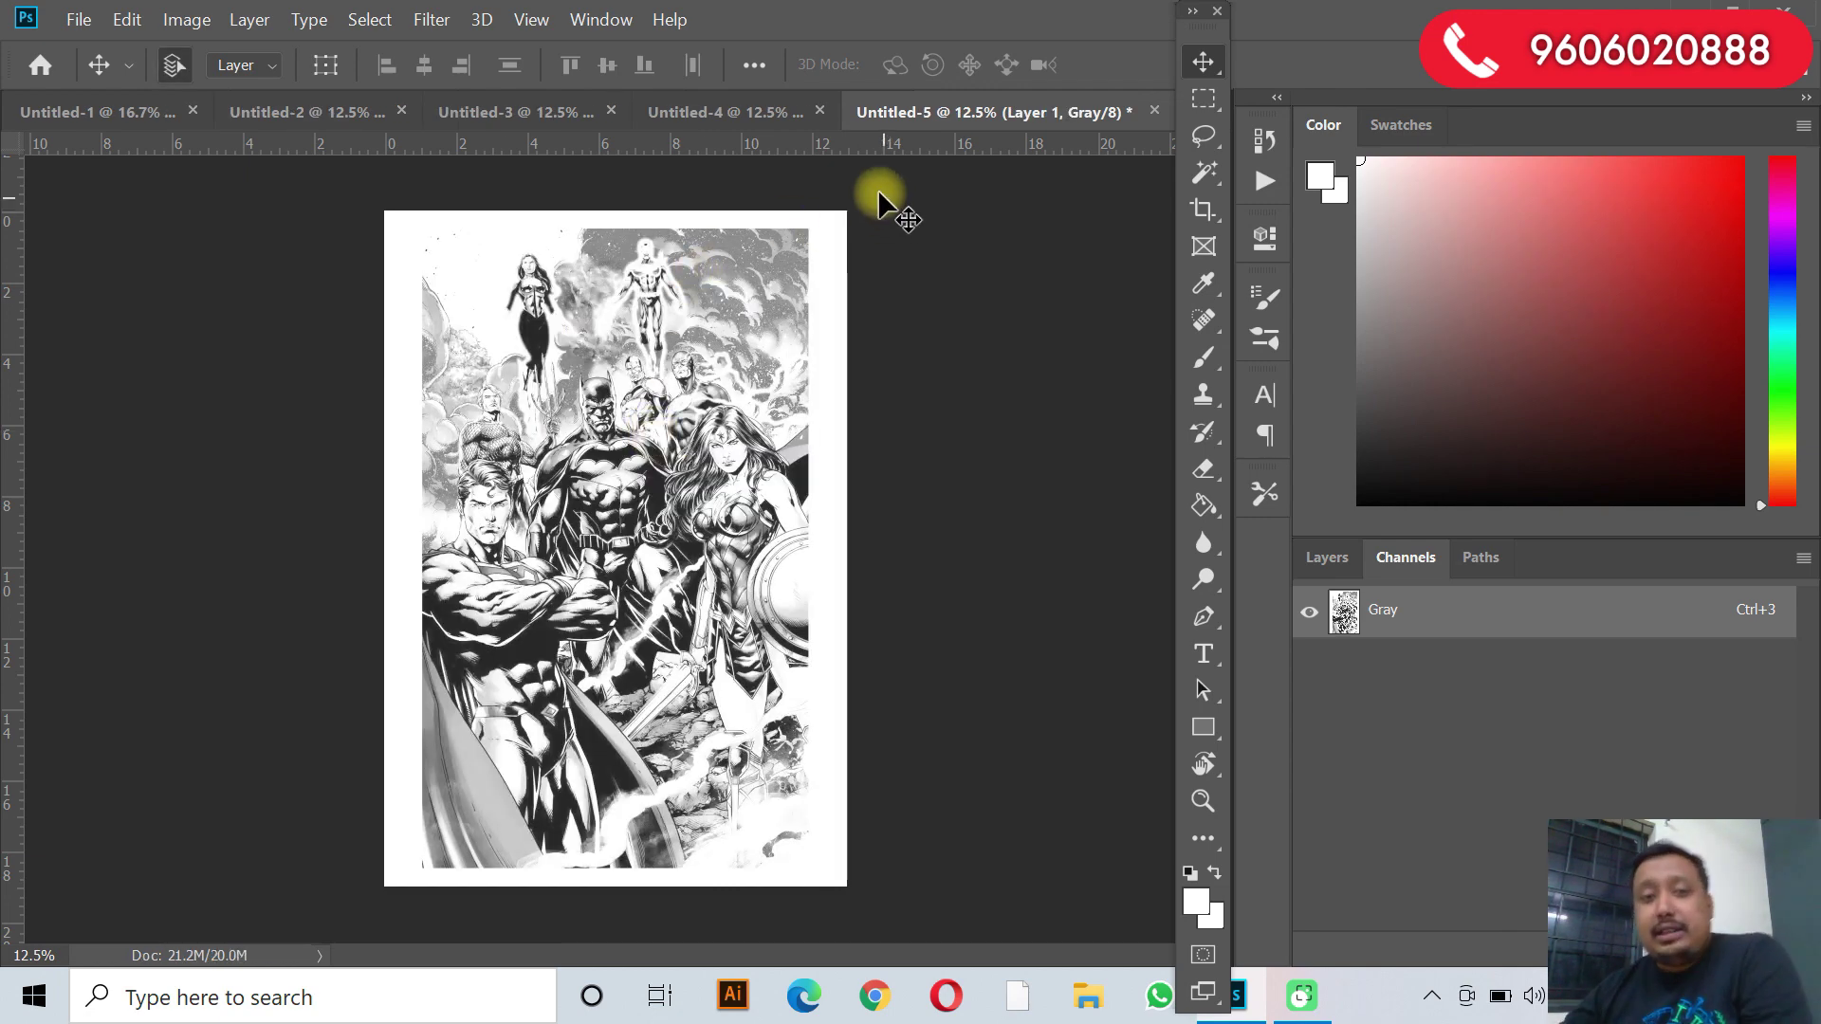
# Review the pasted grayscale separations one by one and compare them with the full-colour CMYK artwork in Untitled-1.
pyautogui.click(692, 114)
pyautogui.click(529, 115)
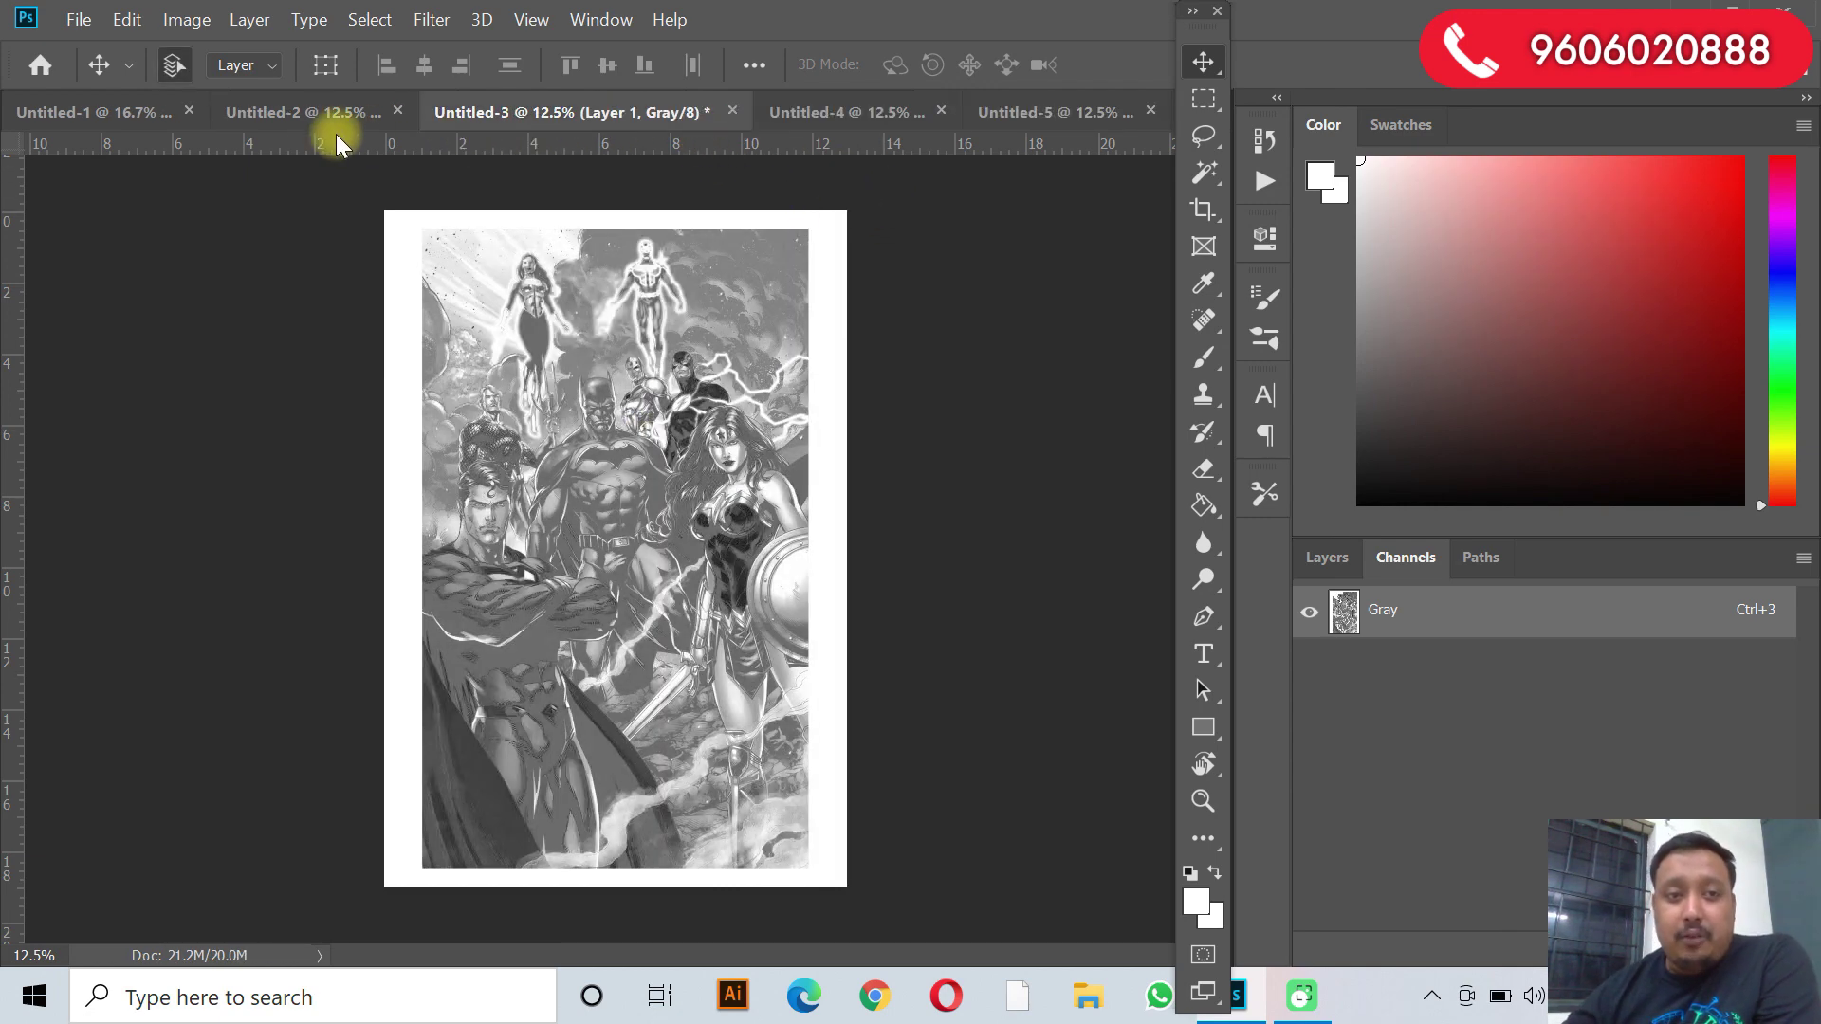
pyautogui.click(315, 115)
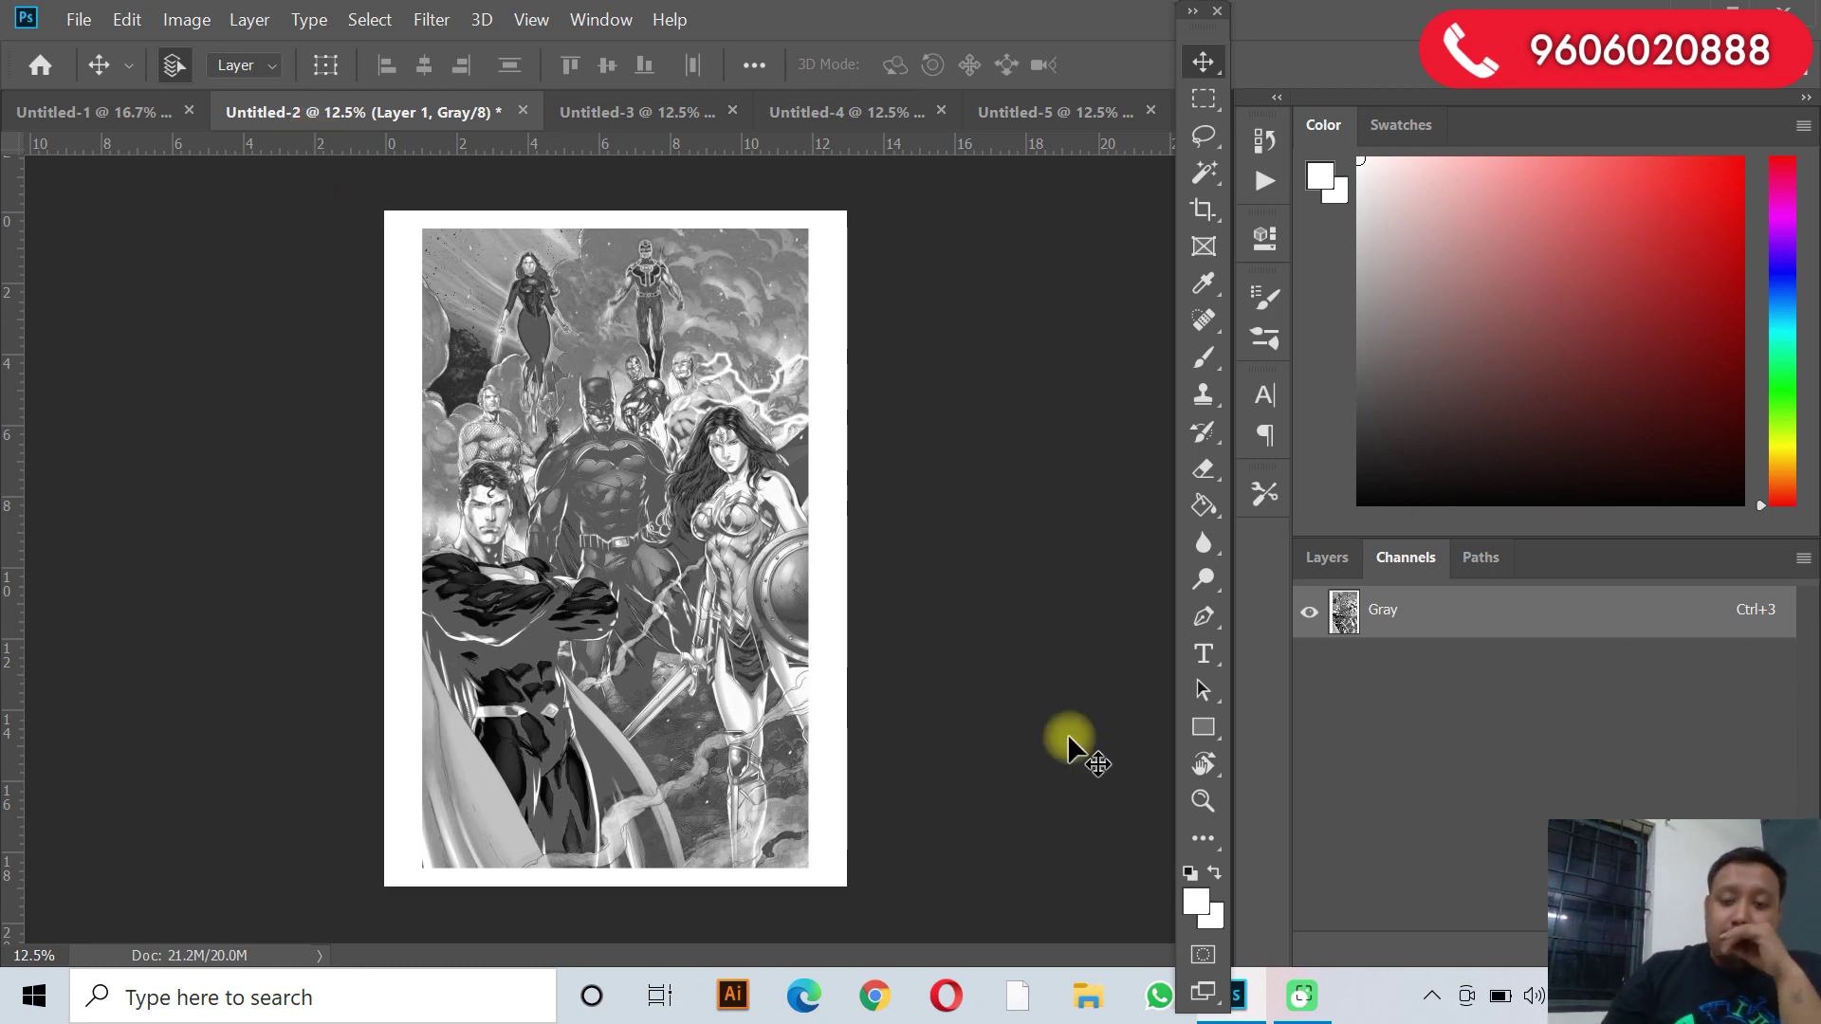
pyautogui.hotkey('ctrl', 'shift', 'Tab')
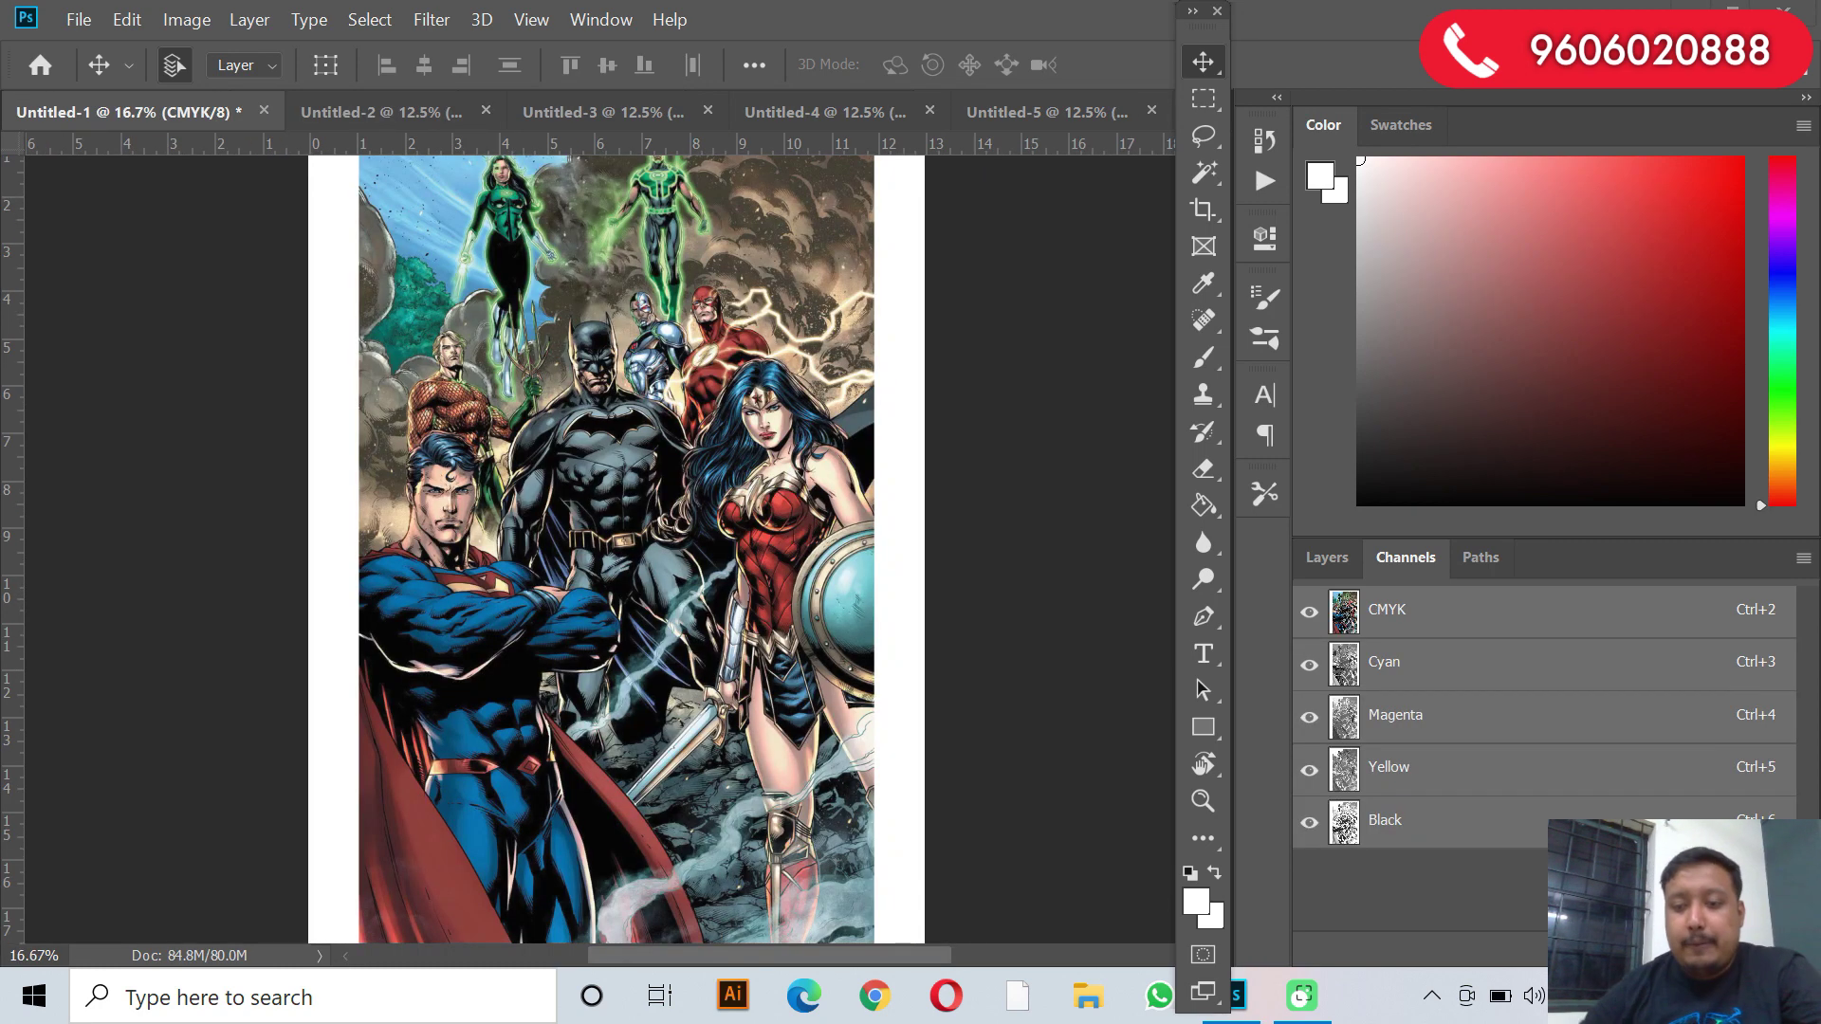
pyautogui.click(370, 112)
pyautogui.click(607, 108)
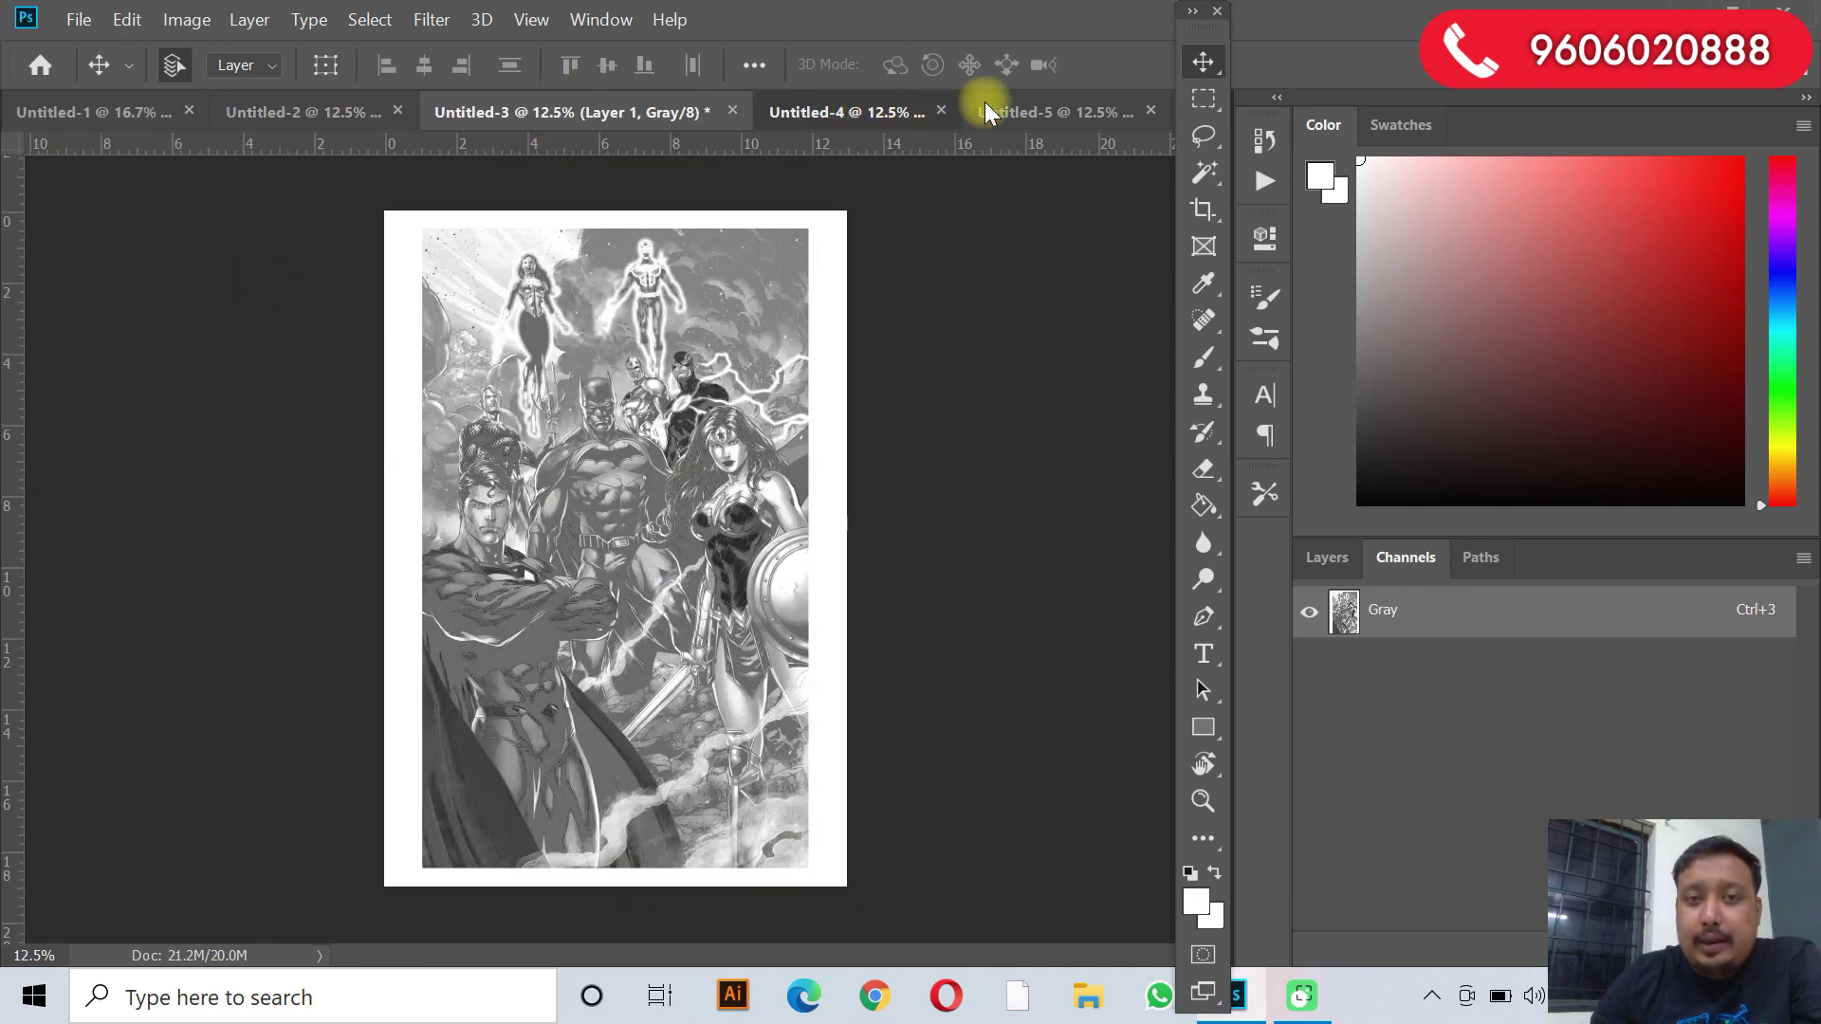
pyautogui.click(982, 110)
pyautogui.click(965, 116)
pyautogui.click(57, 112)
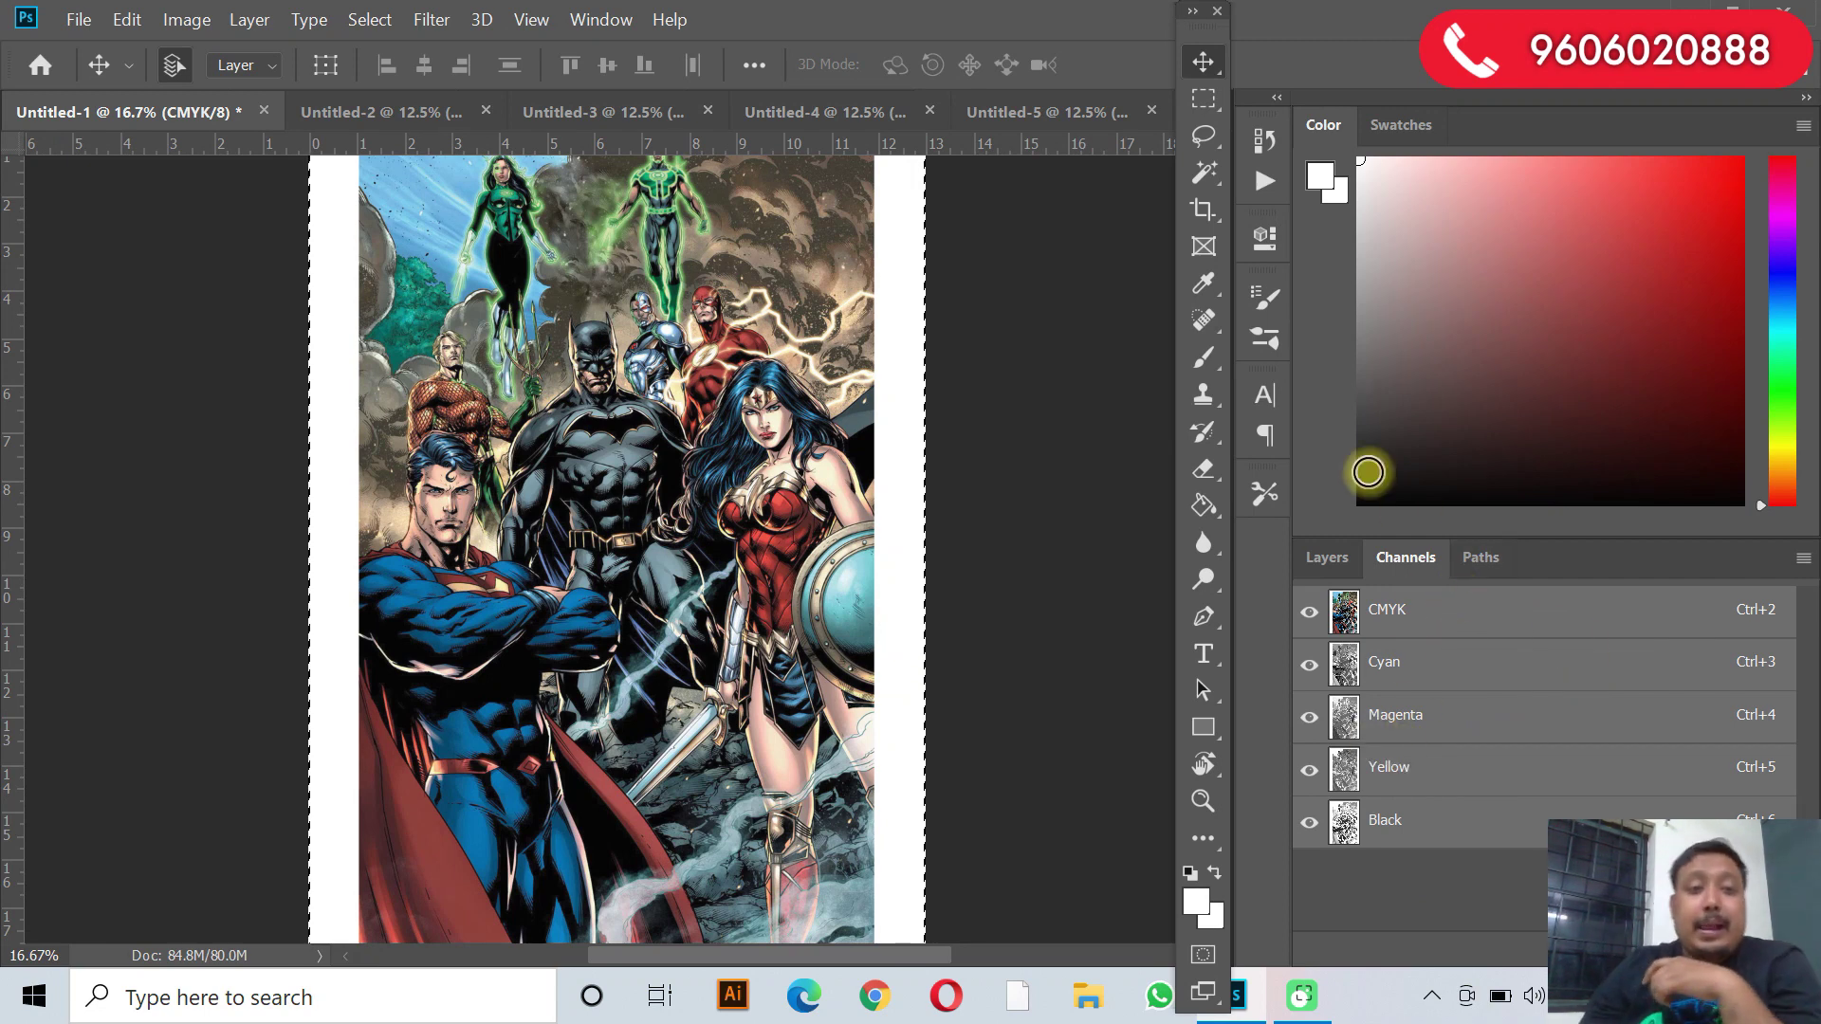
# Inspect the cyan separation in Untitled-2 in close detail and as a whole.
pyautogui.click(433, 121)
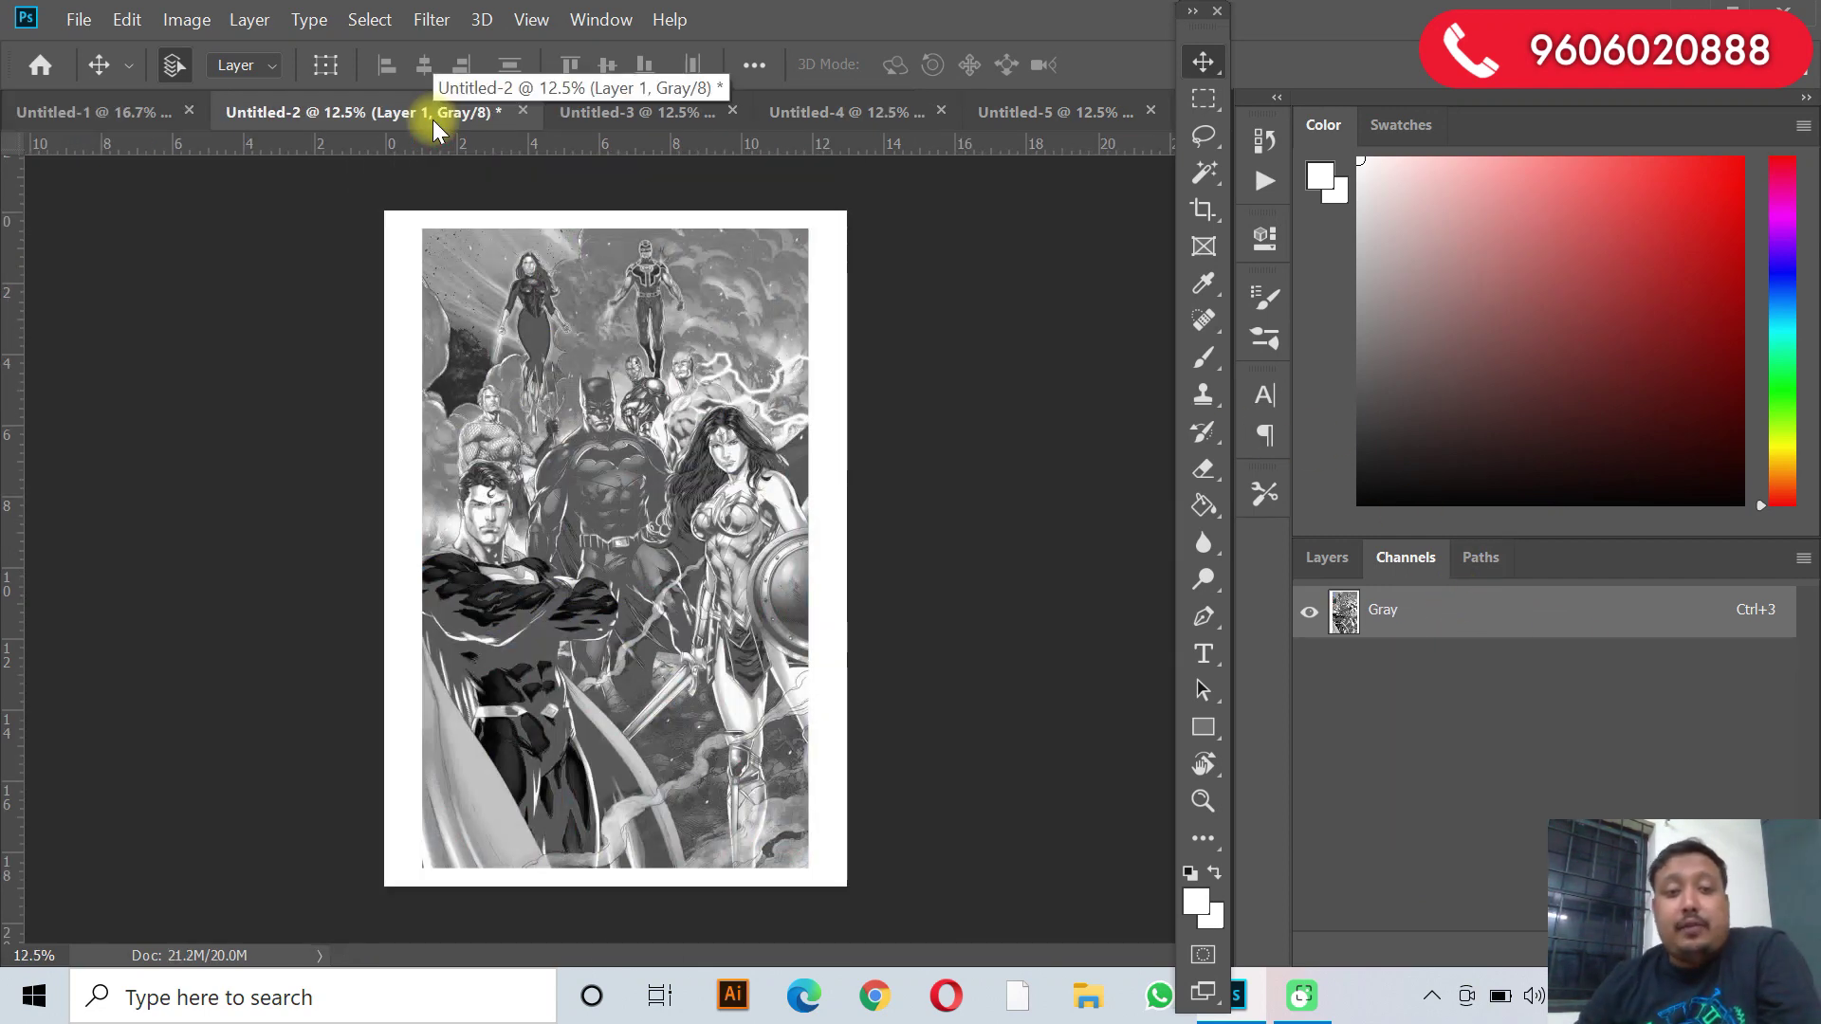
pyautogui.hotkey('ctrl', '+')
pyautogui.hotkey('ctrl', '+')
pyautogui.hotkey('ctrl', '+')
pyautogui.hotkey('ctrl', '+')
pyautogui.hotkey('ctrl', '+')
pyautogui.hotkey('ctrl', '+')
pyautogui.hotkey('ctrl', '+')
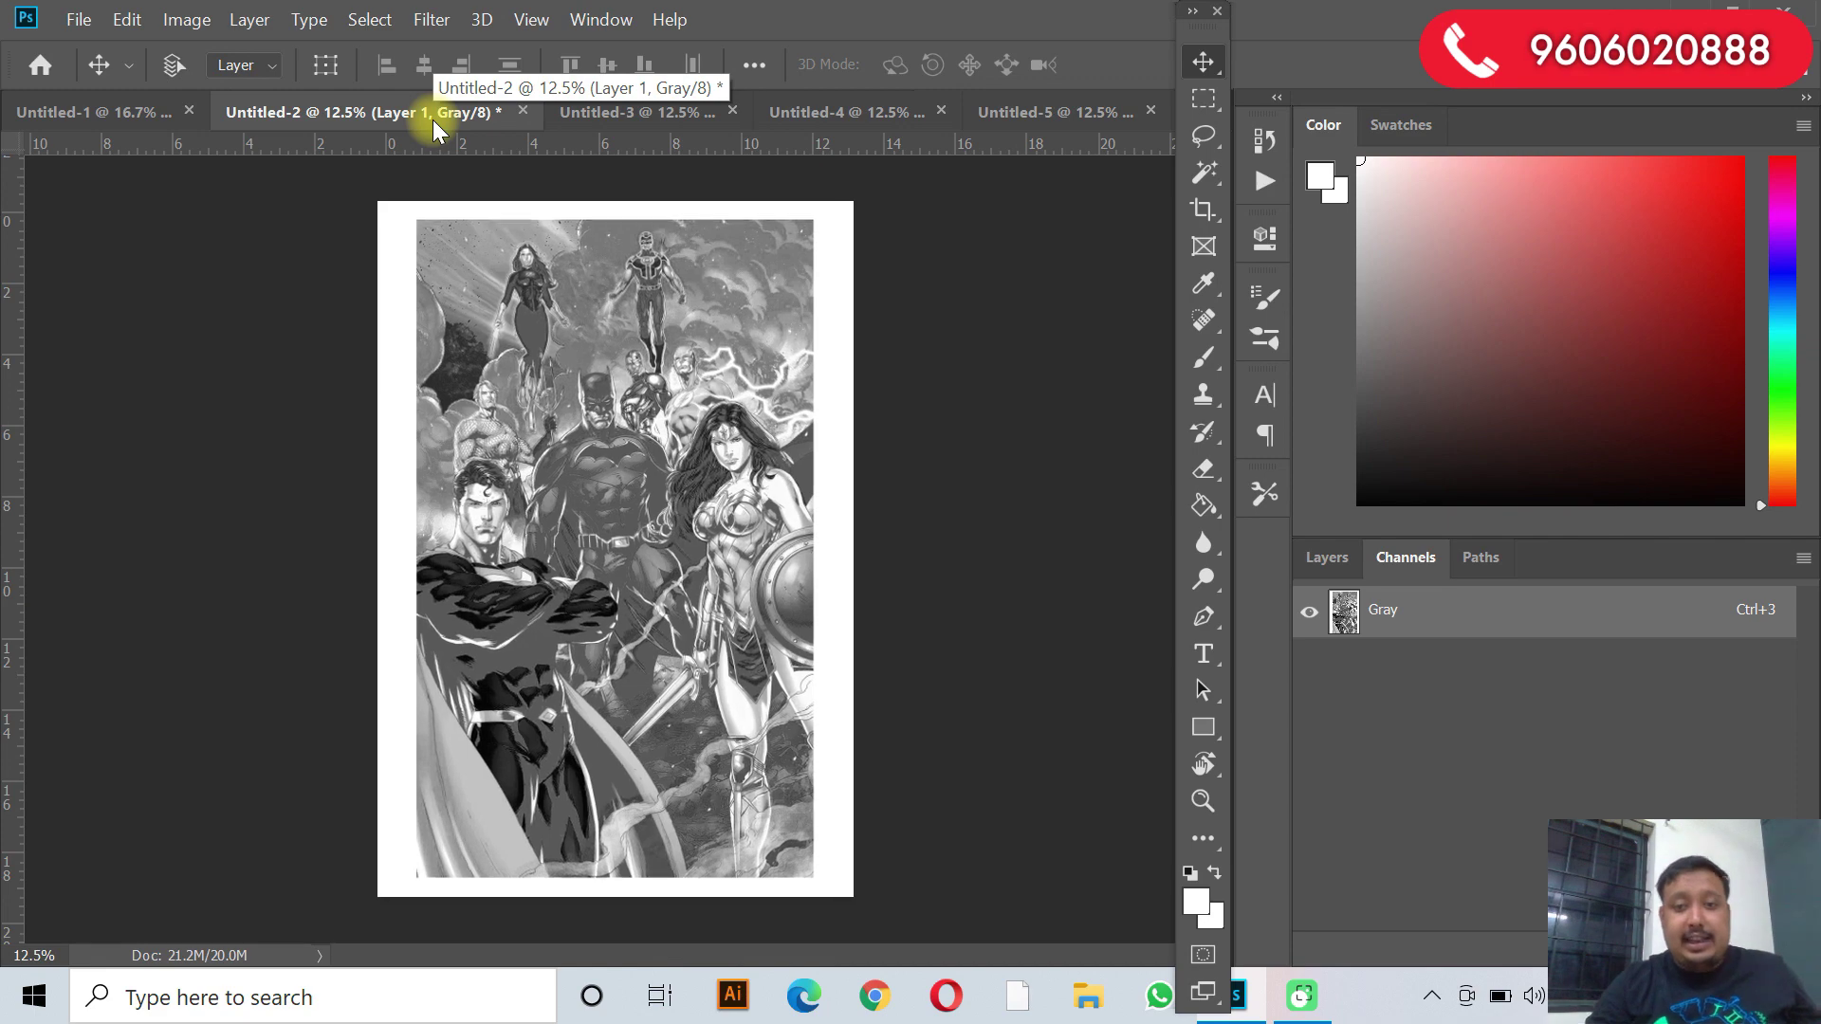
pyautogui.hotkey('ctrl', '-')
pyautogui.hotkey('ctrl', '-')
pyautogui.hotkey('ctrl', '-')
pyautogui.hotkey('ctrl', '-')
pyautogui.hotkey('ctrl', '-')
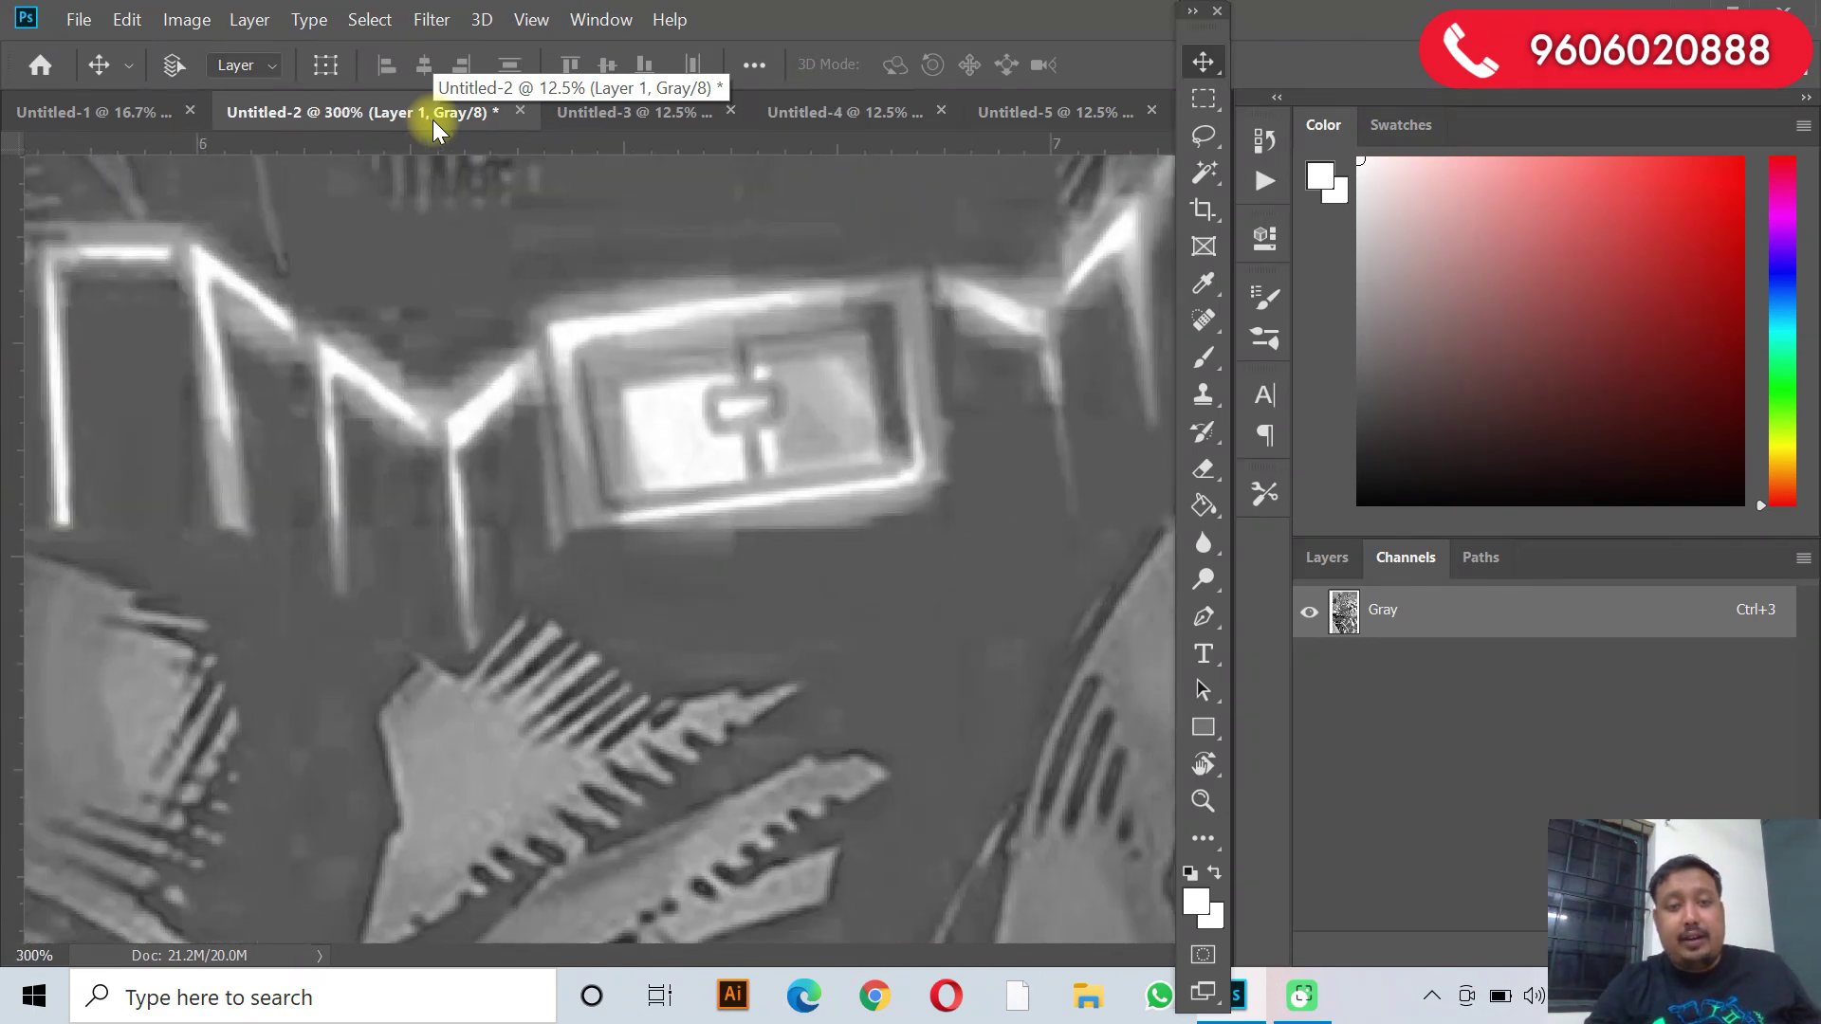
pyautogui.hotkey('ctrl', '-')
pyautogui.hotkey('ctrl', '-')
pyautogui.hotkey('ctrl', '-')
pyautogui.hotkey('ctrl', '-')
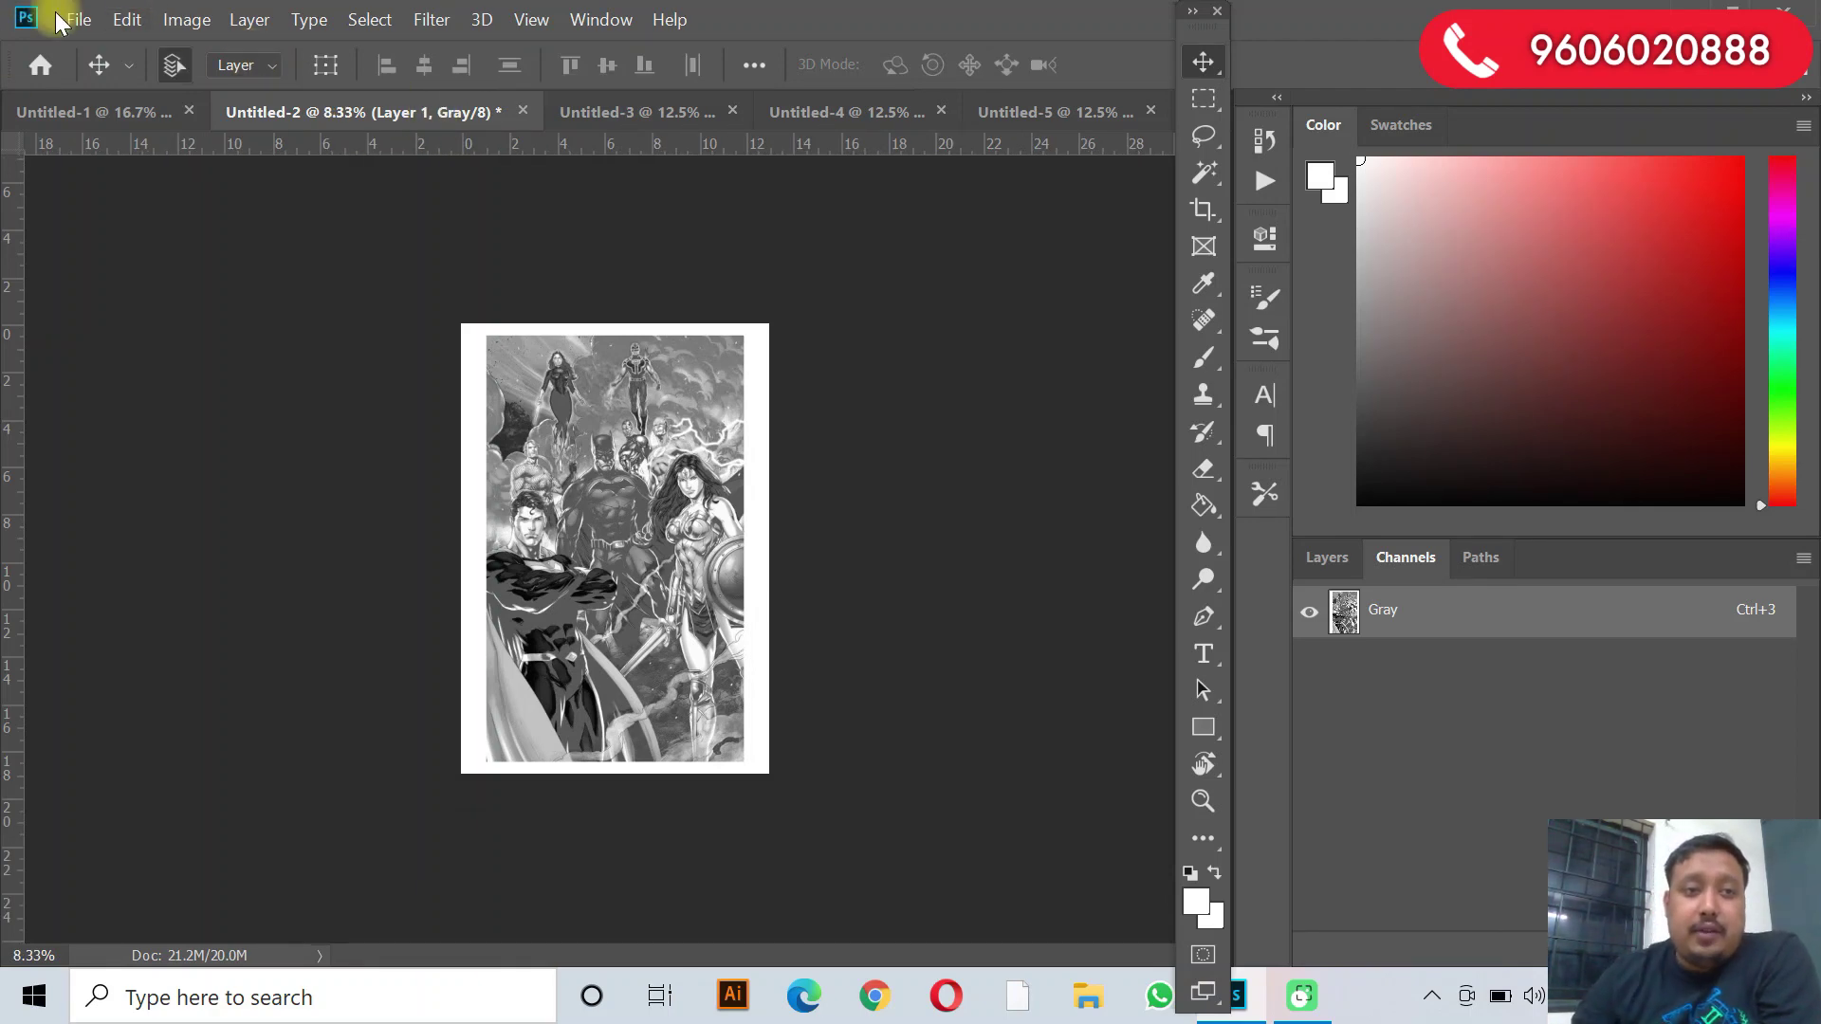
# Start converting Untitled-2 to Bitmap mode with its layers flattened, output at 300 pixels/inch and the Halftone Screen method.
pyautogui.click(180, 23)
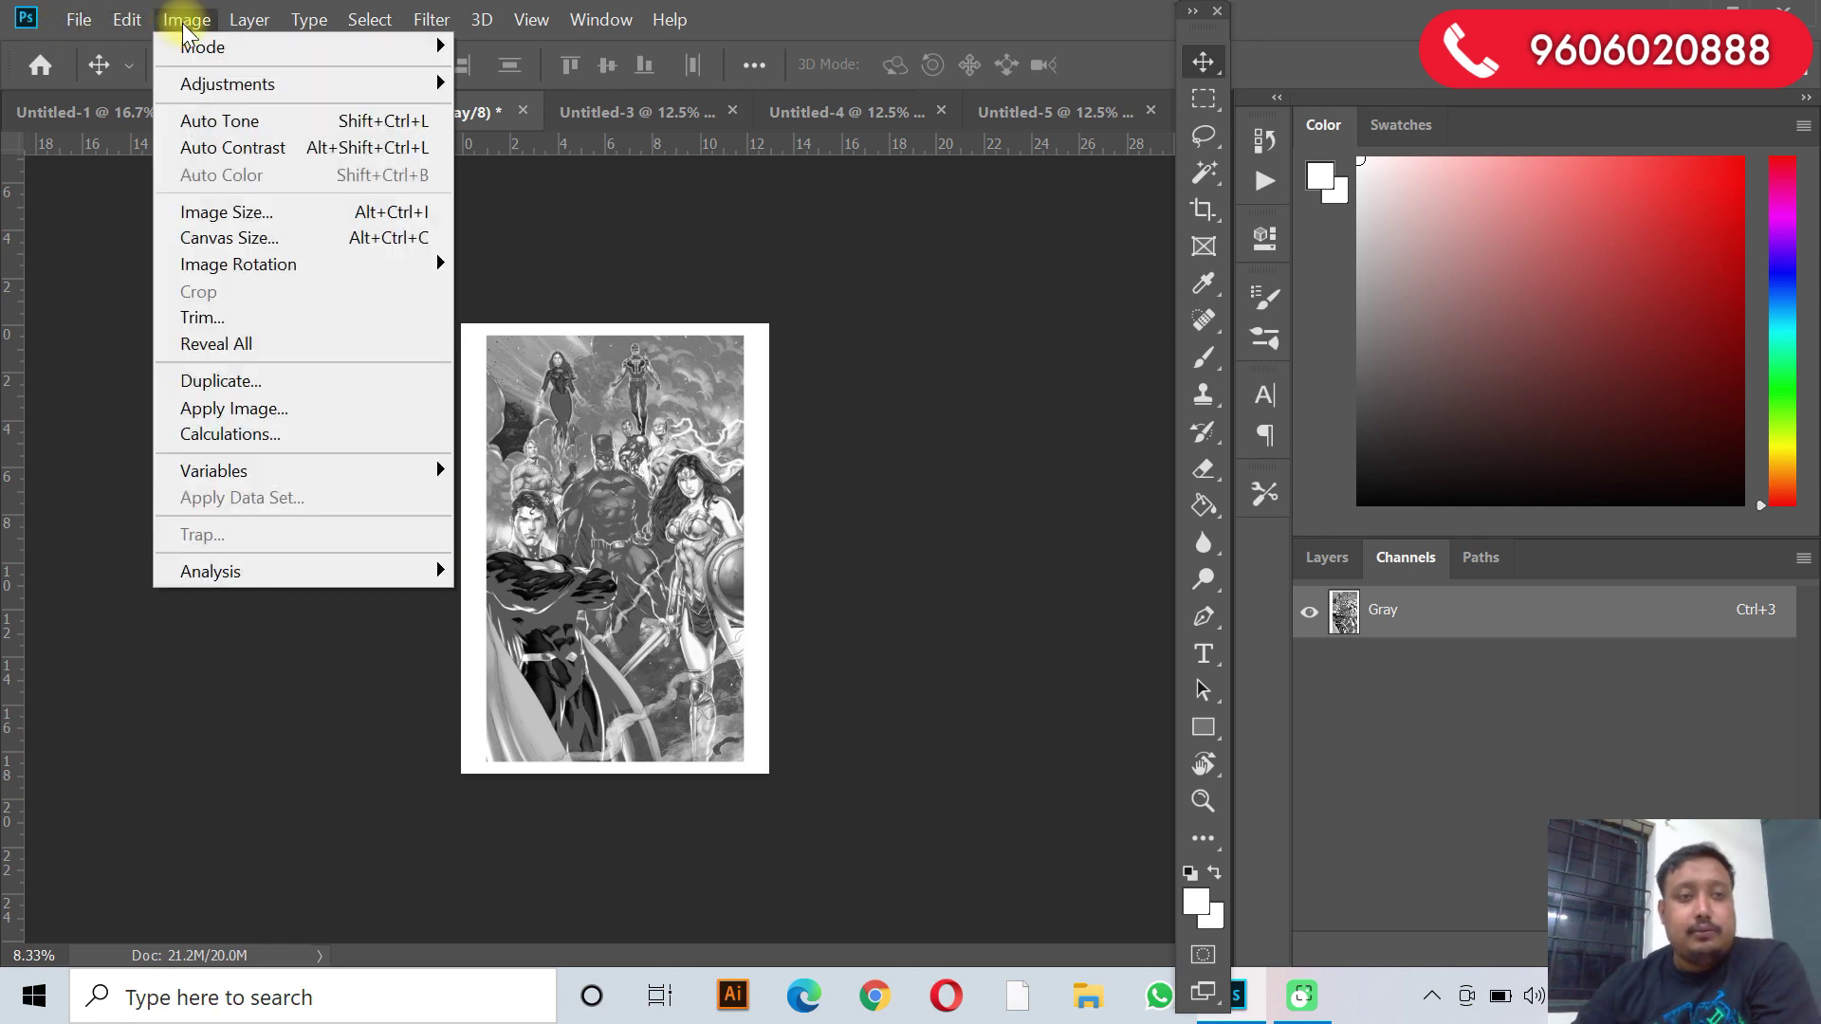
pyautogui.moveTo(194, 49)
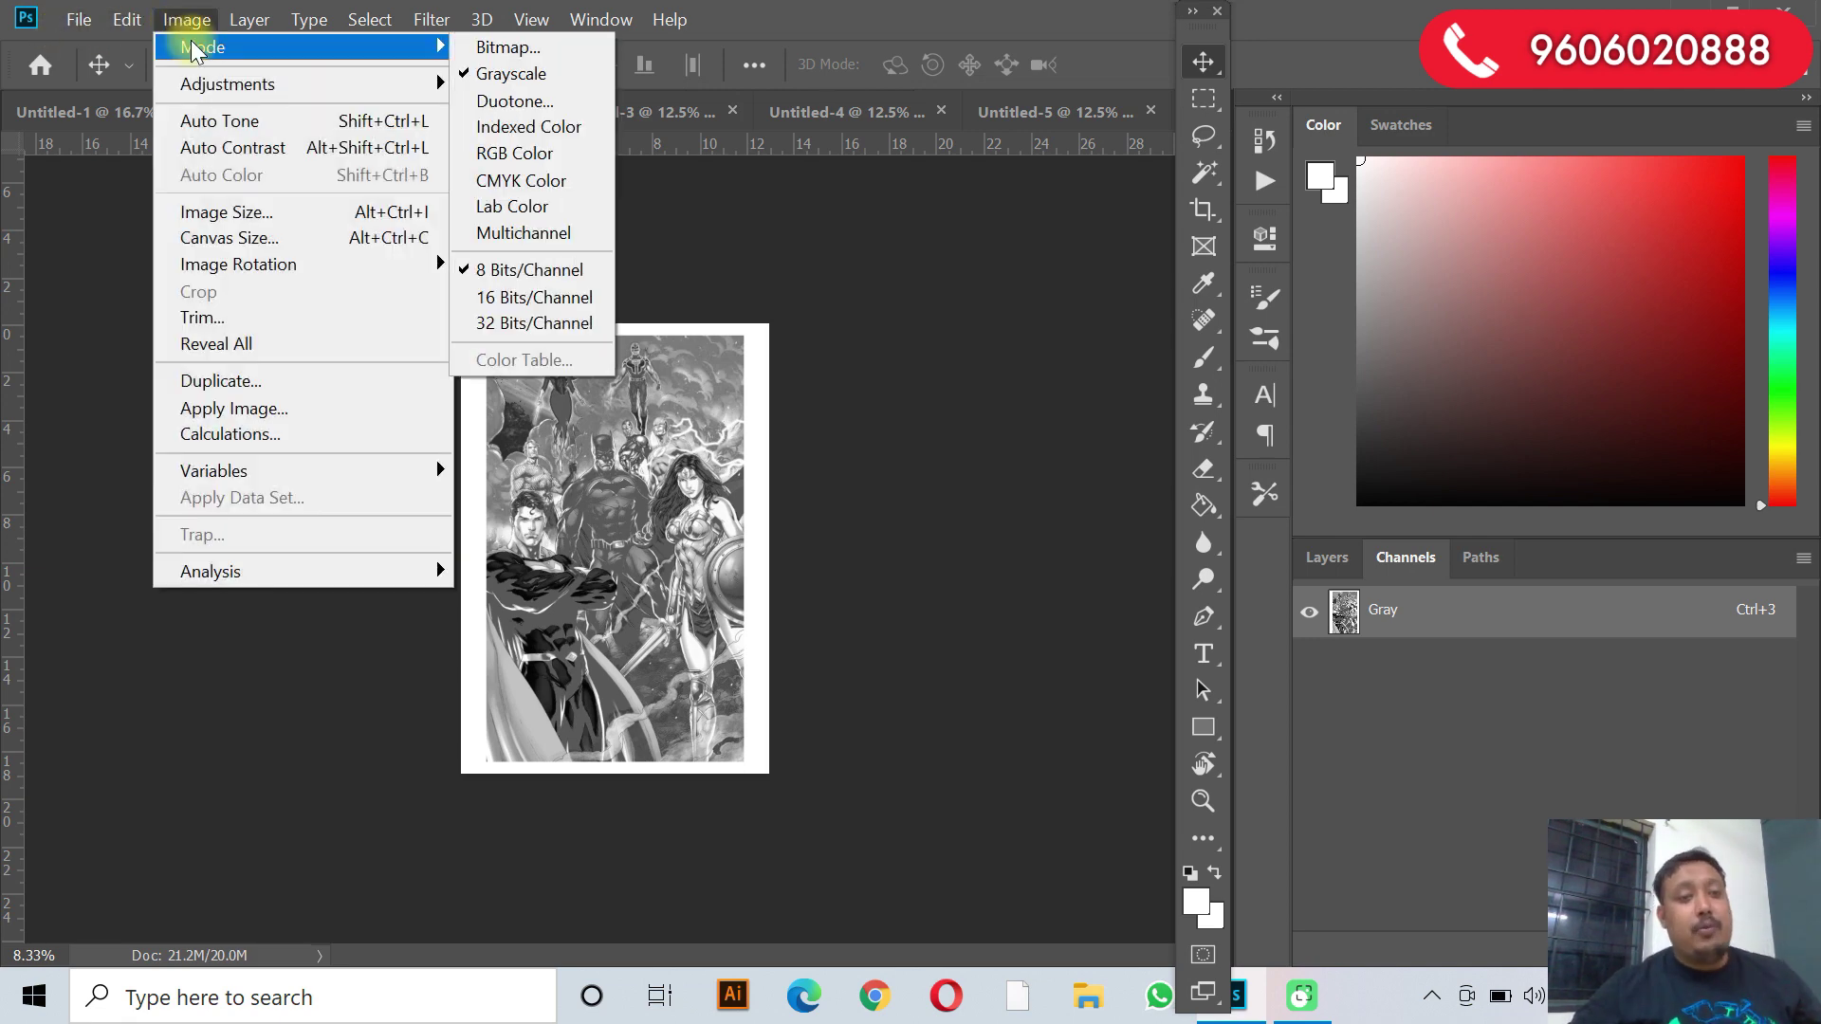
pyautogui.click(598, 49)
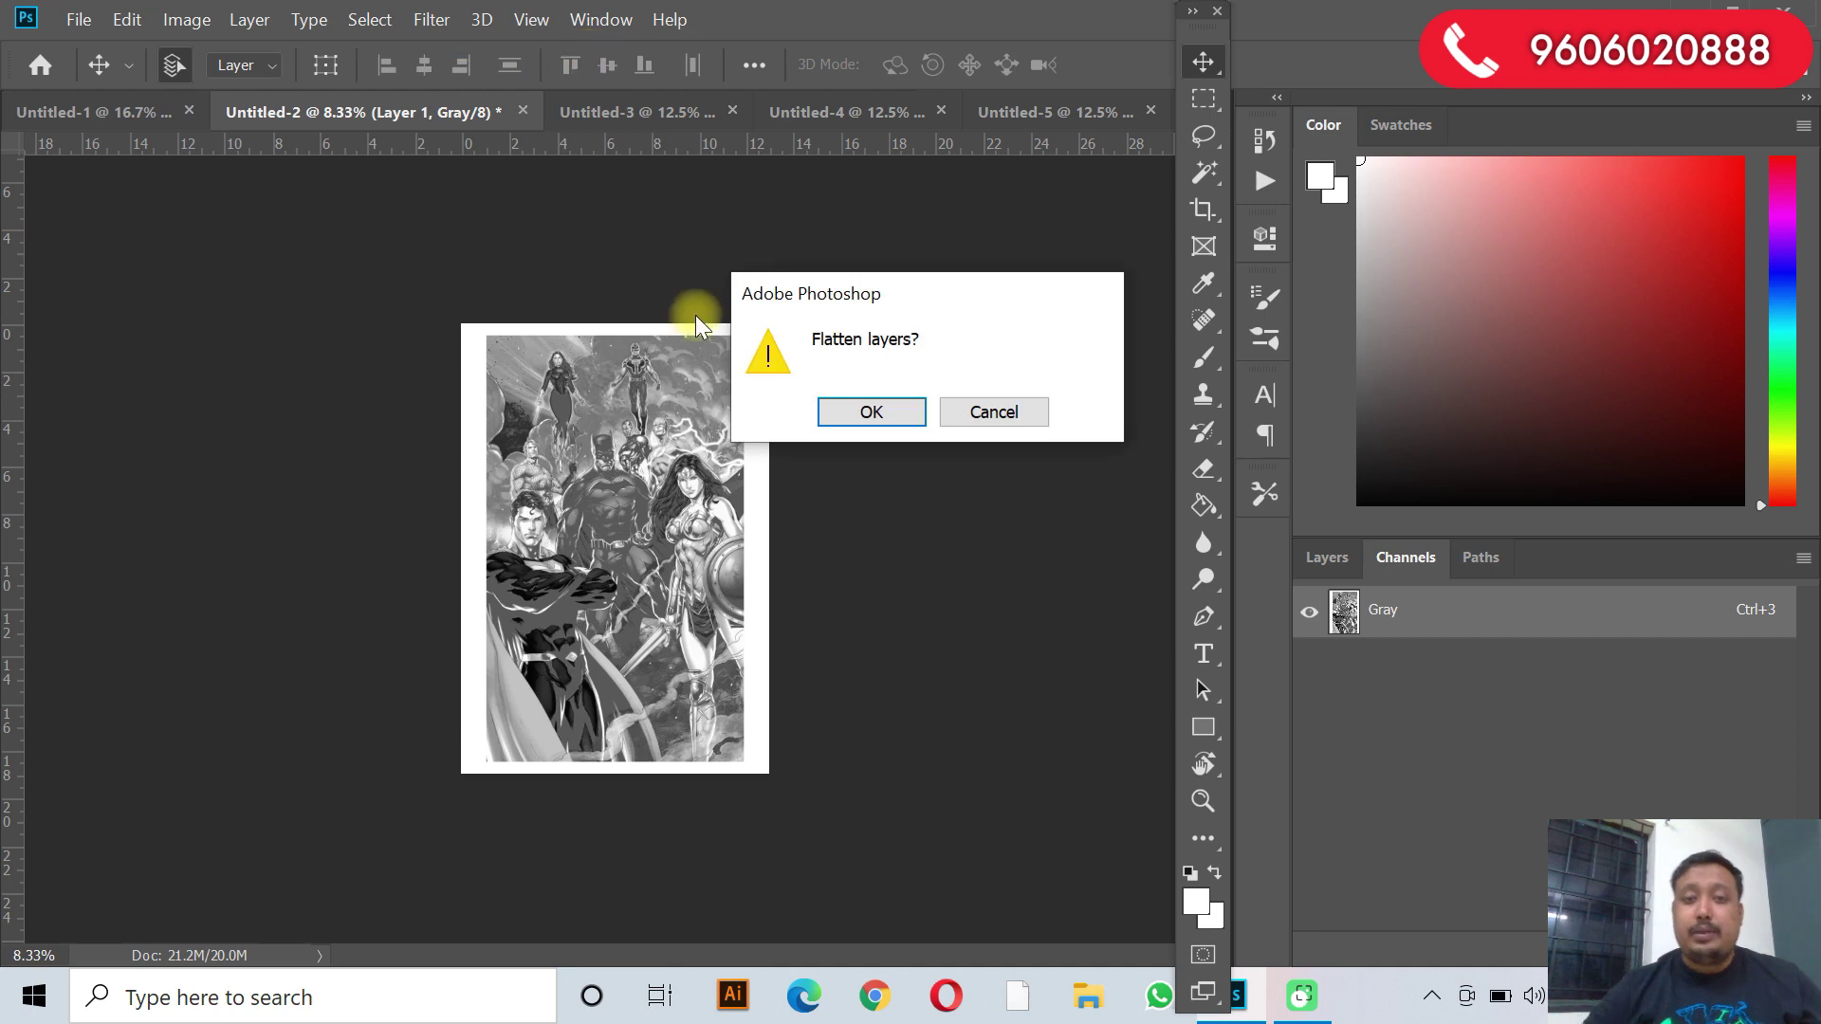
pyautogui.click(867, 416)
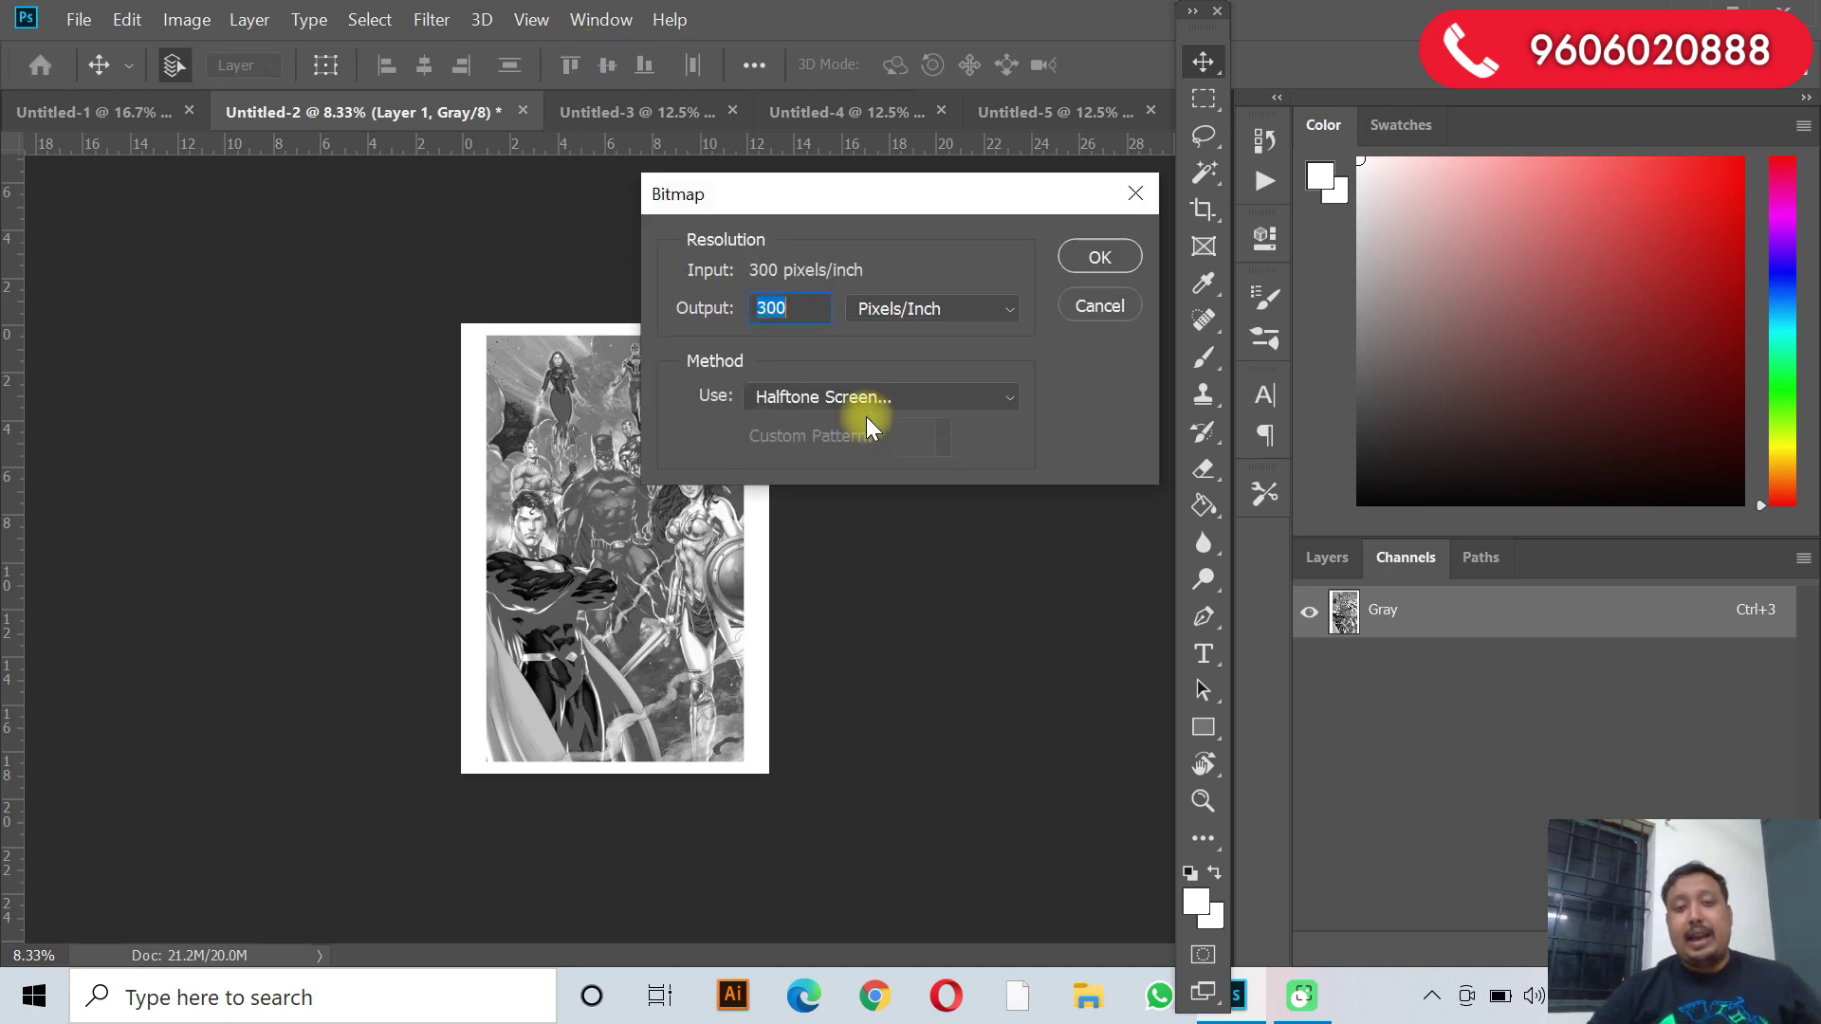
pyautogui.click(850, 394)
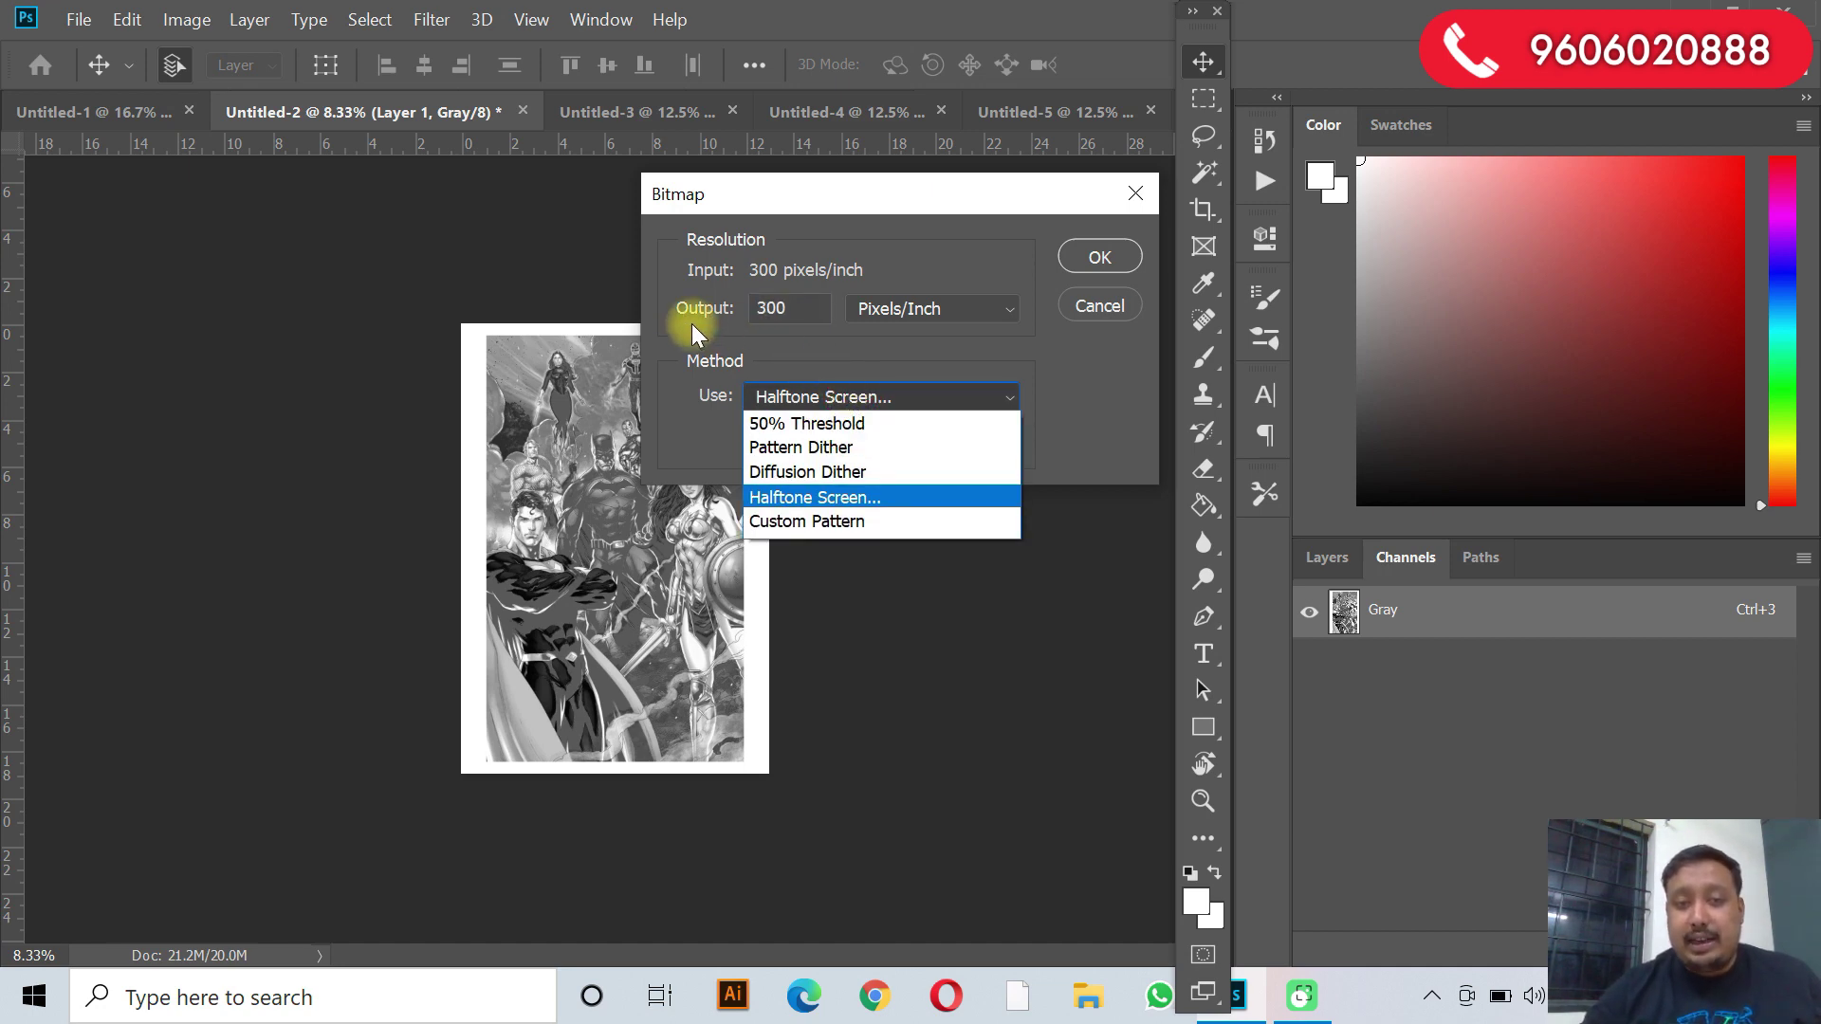
pyautogui.click(796, 496)
pyautogui.click(1067, 270)
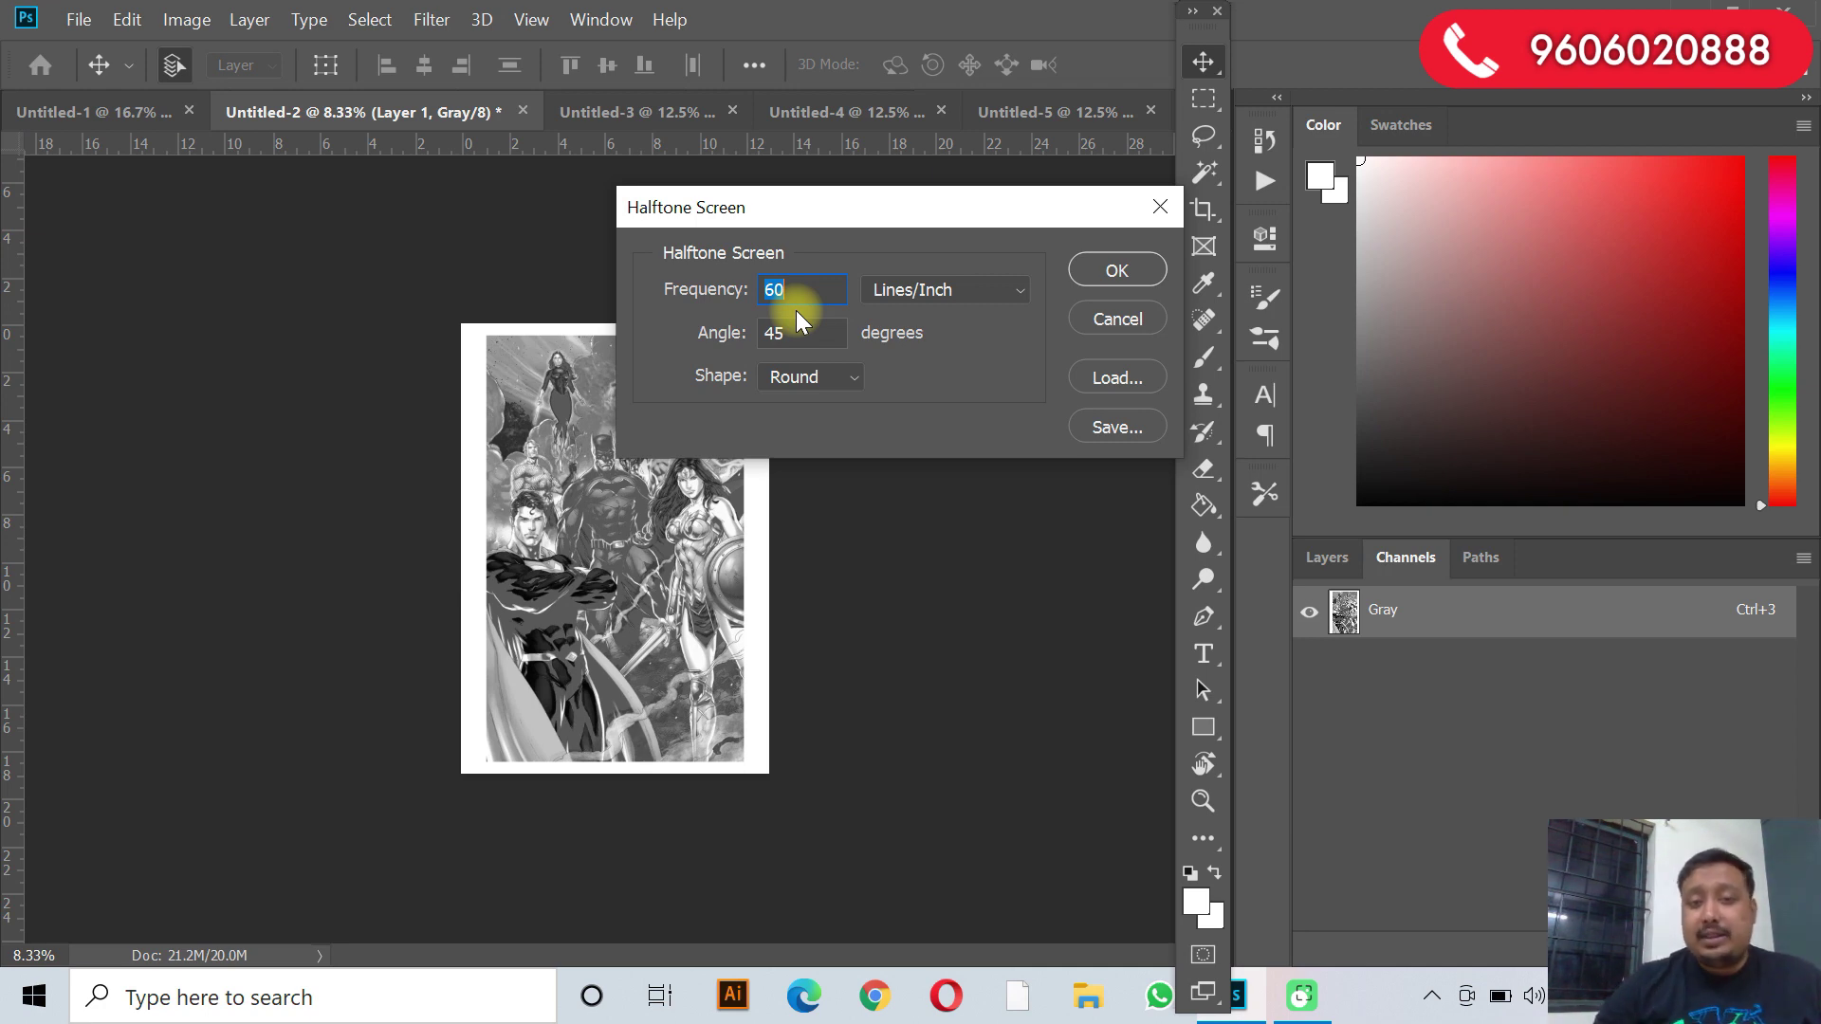
# Apply the cyan halftone screen at 60 lines/inch with a 15 degree angle and Round shape.
pyautogui.click(801, 334)
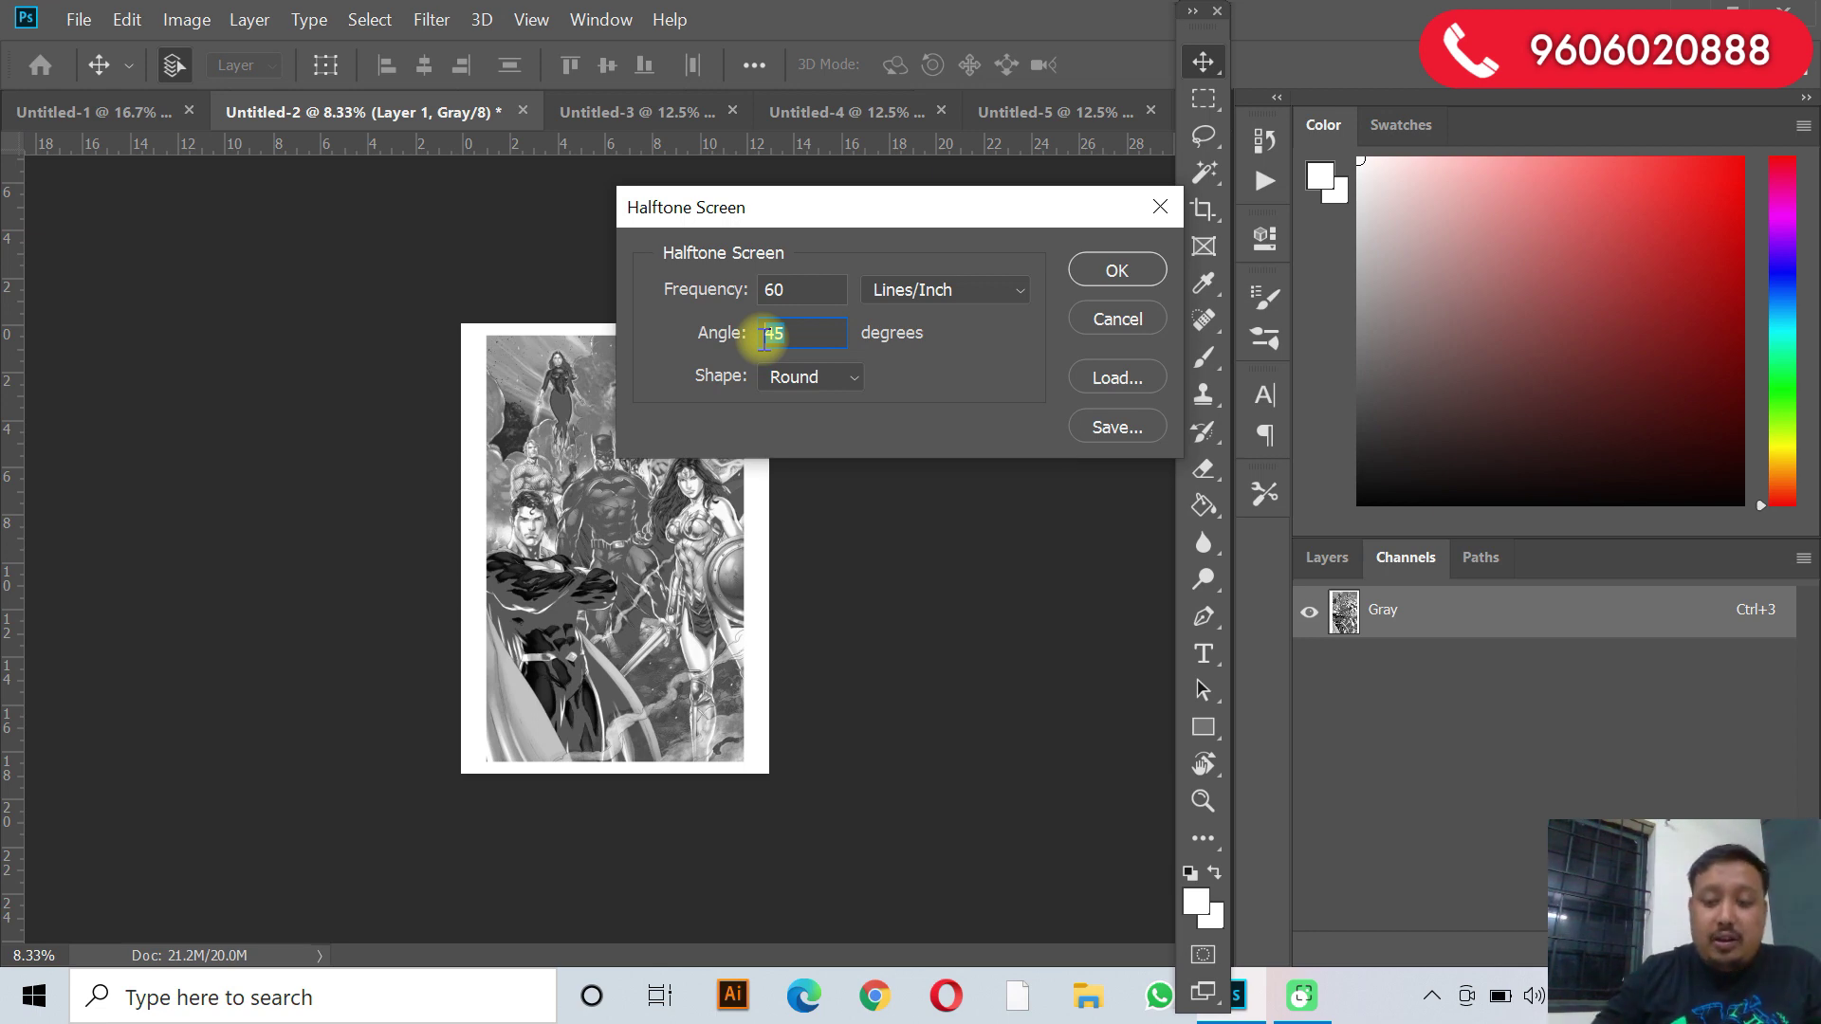
pyautogui.write('15')
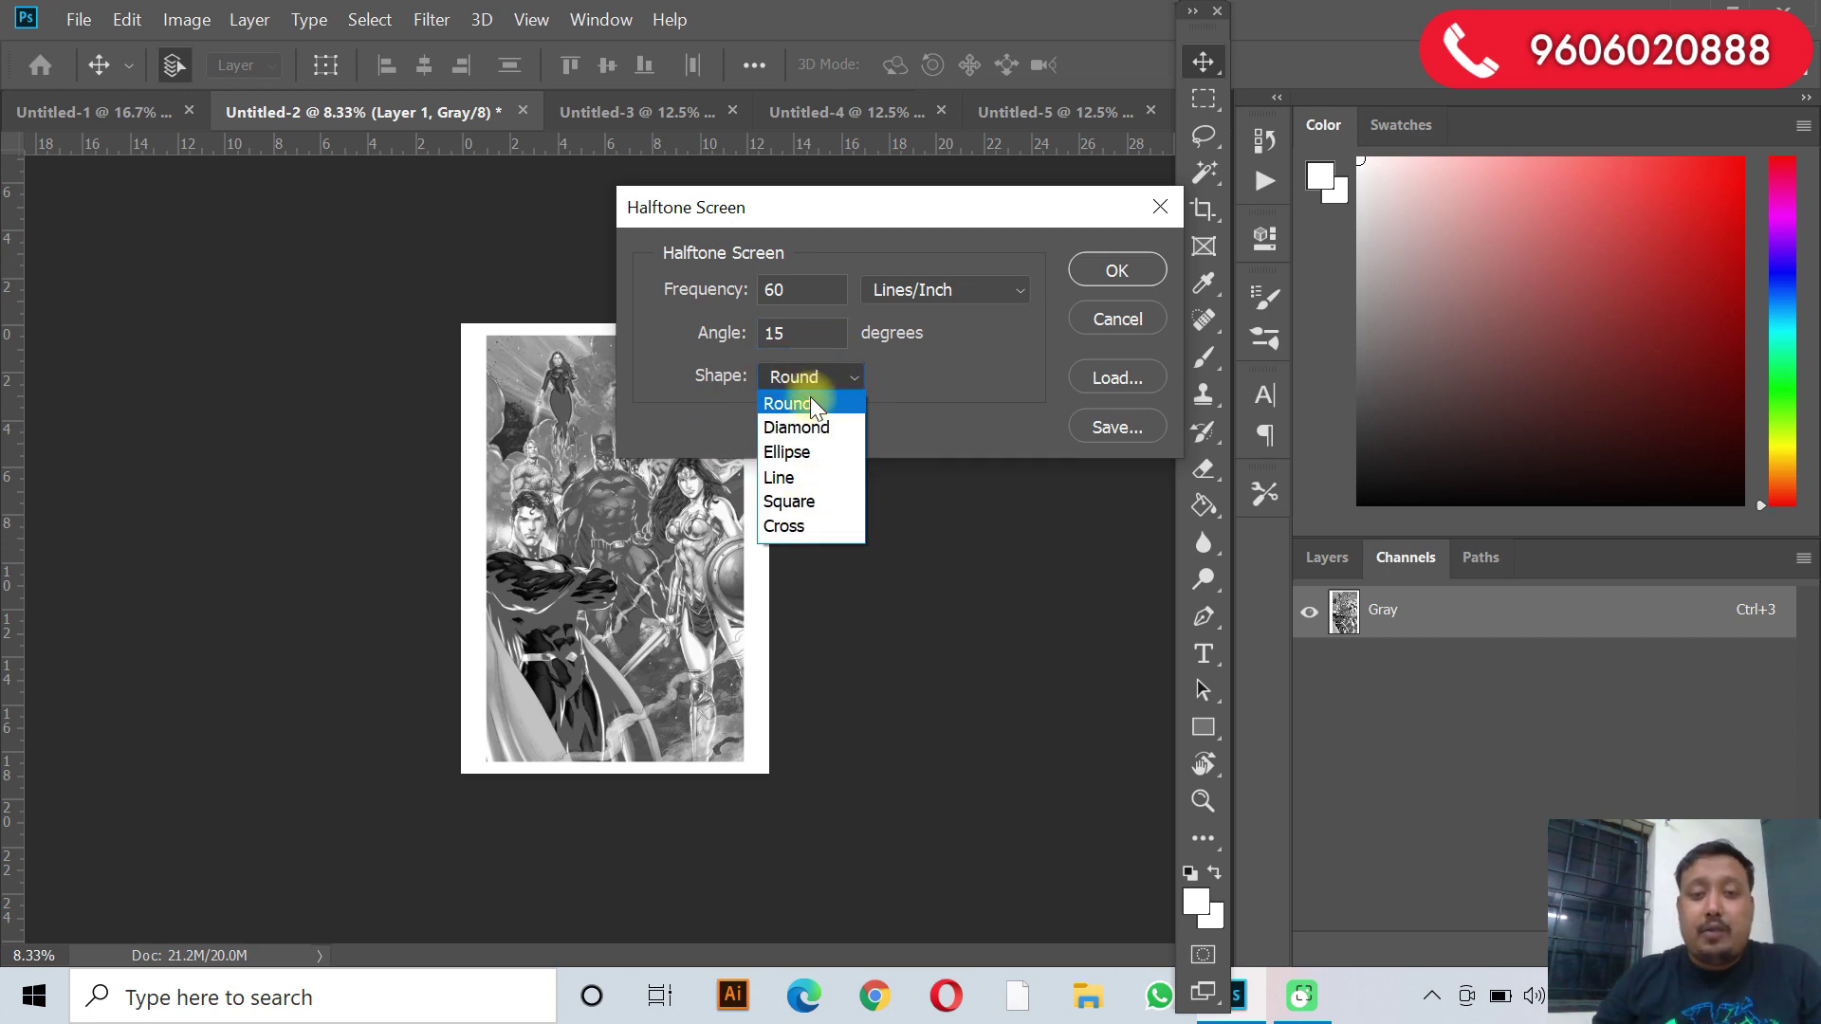
pyautogui.click(810, 398)
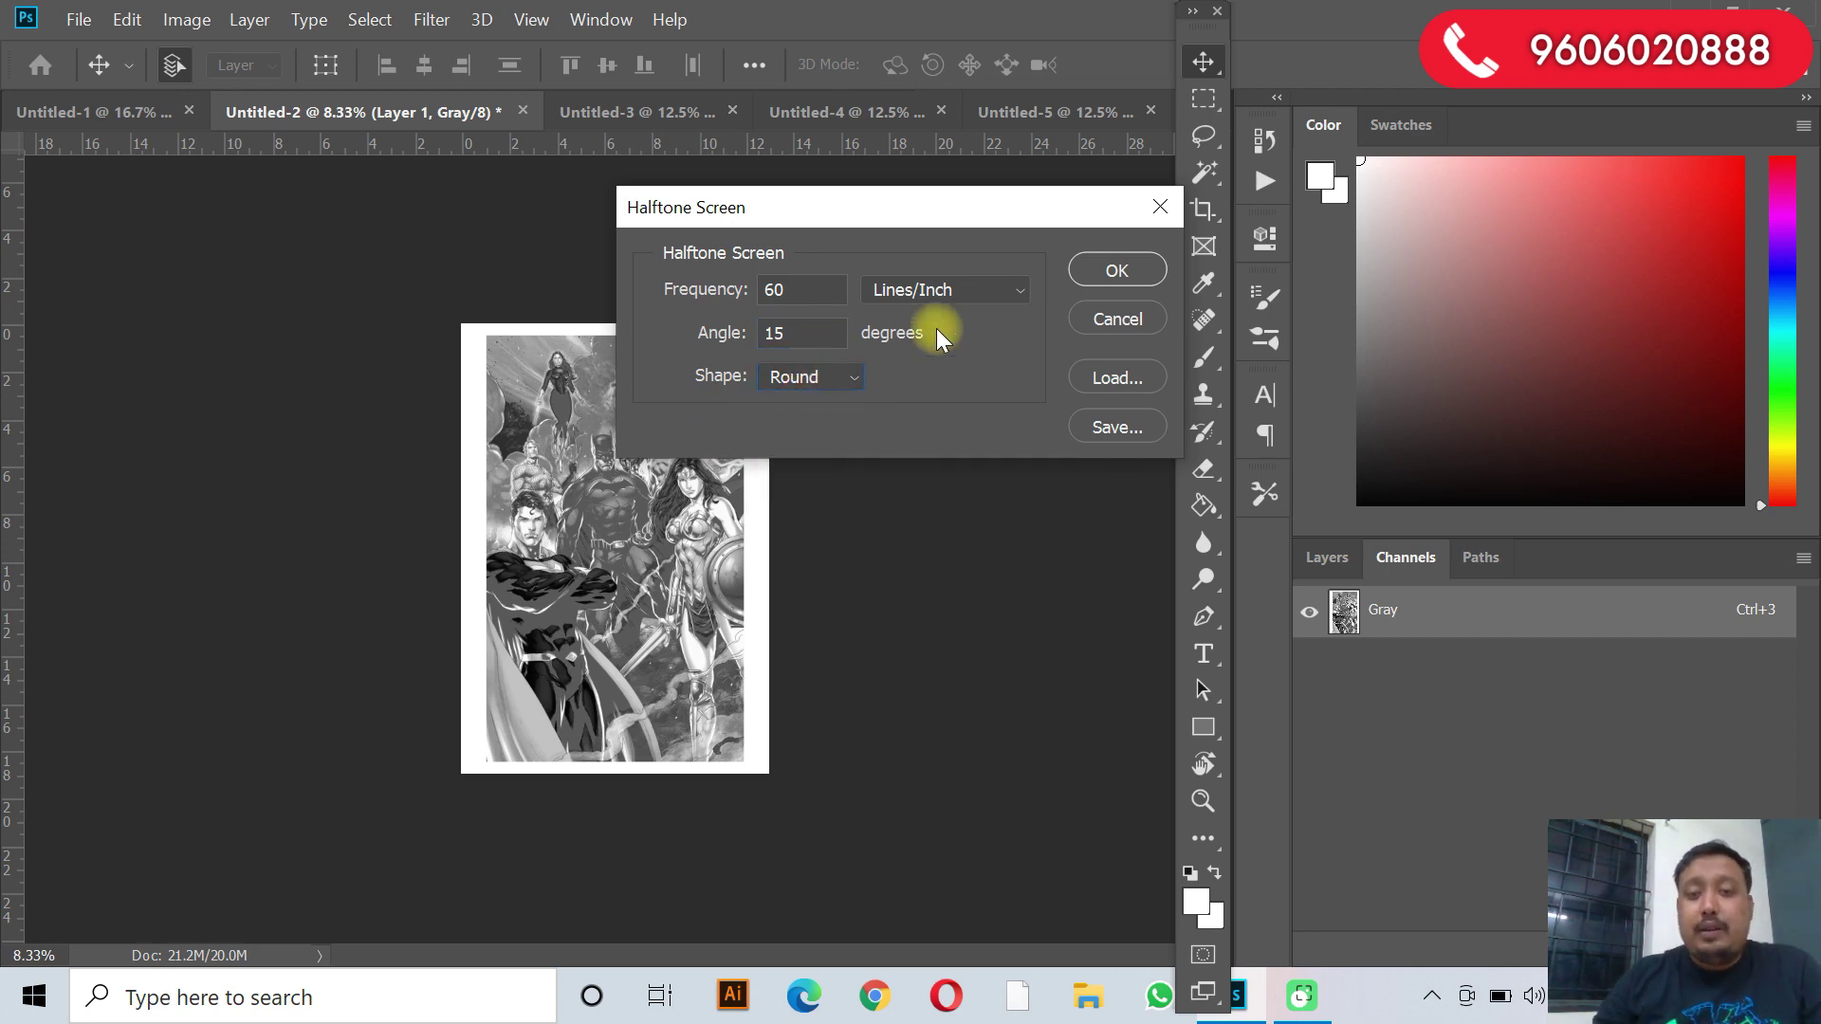
pyautogui.click(1118, 271)
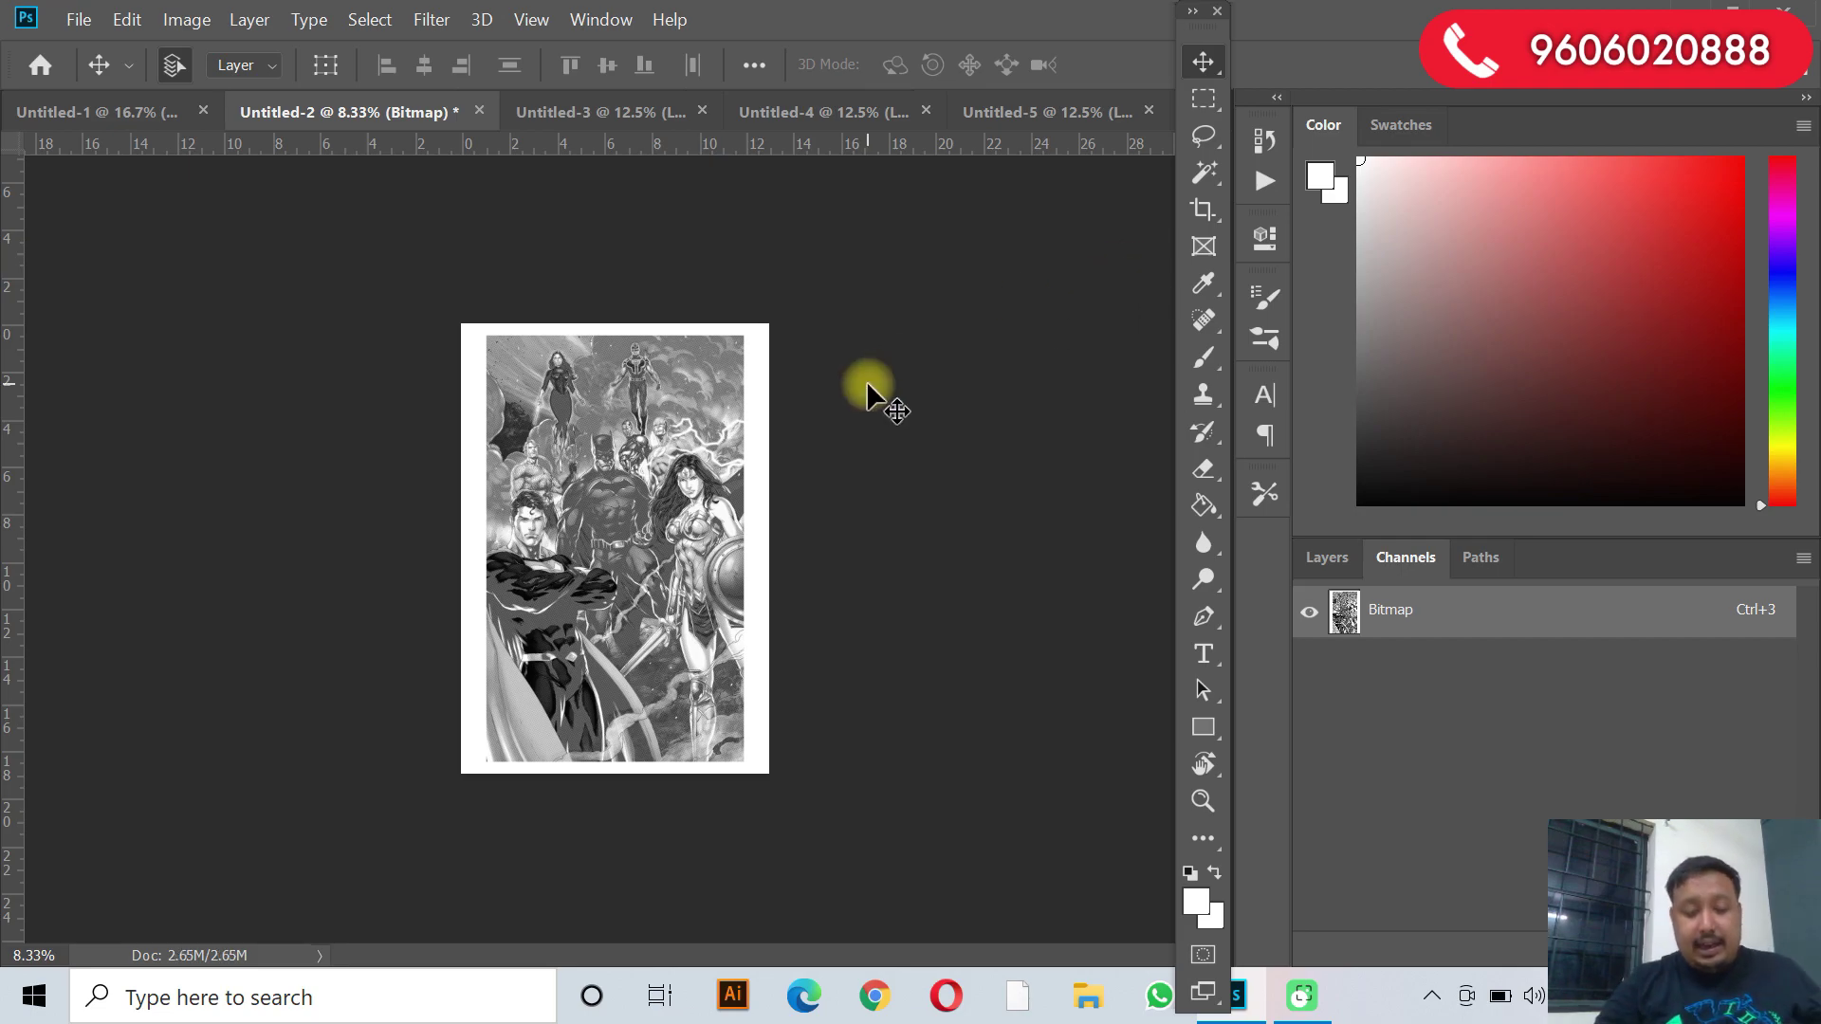
# Examine the halftone dot pattern of the Untitled-2 bitmap in close detail and as a whole.
pyautogui.hotkey('ctrl', '+')
pyautogui.hotkey('ctrl', '+')
pyautogui.hotkey('ctrl', '+')
pyautogui.hotkey('ctrl', '+')
pyautogui.hotkey('ctrl', '+')
pyautogui.hotkey('ctrl', '+')
pyautogui.hotkey('ctrl', '+')
pyautogui.hotkey('ctrl', '+')
pyautogui.hotkey('ctrl', '+')
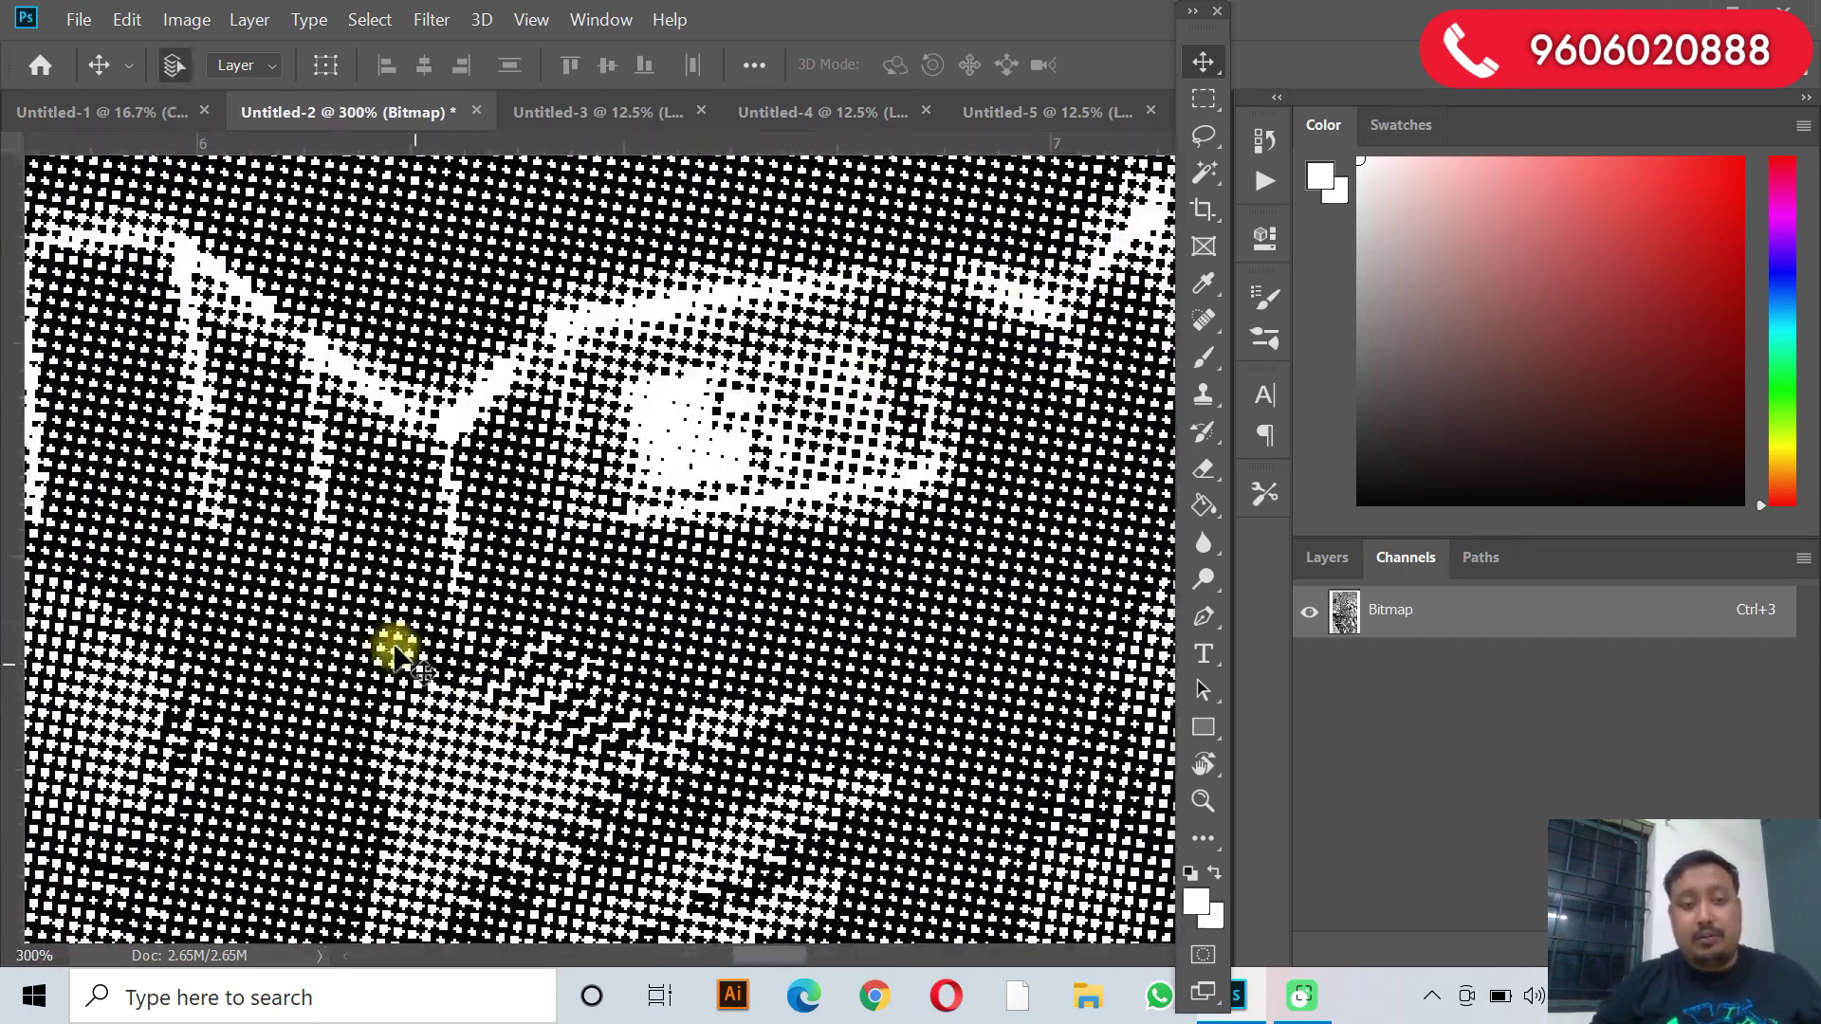
pyautogui.moveTo(399, 654); pyautogui.dragTo(763, 491)
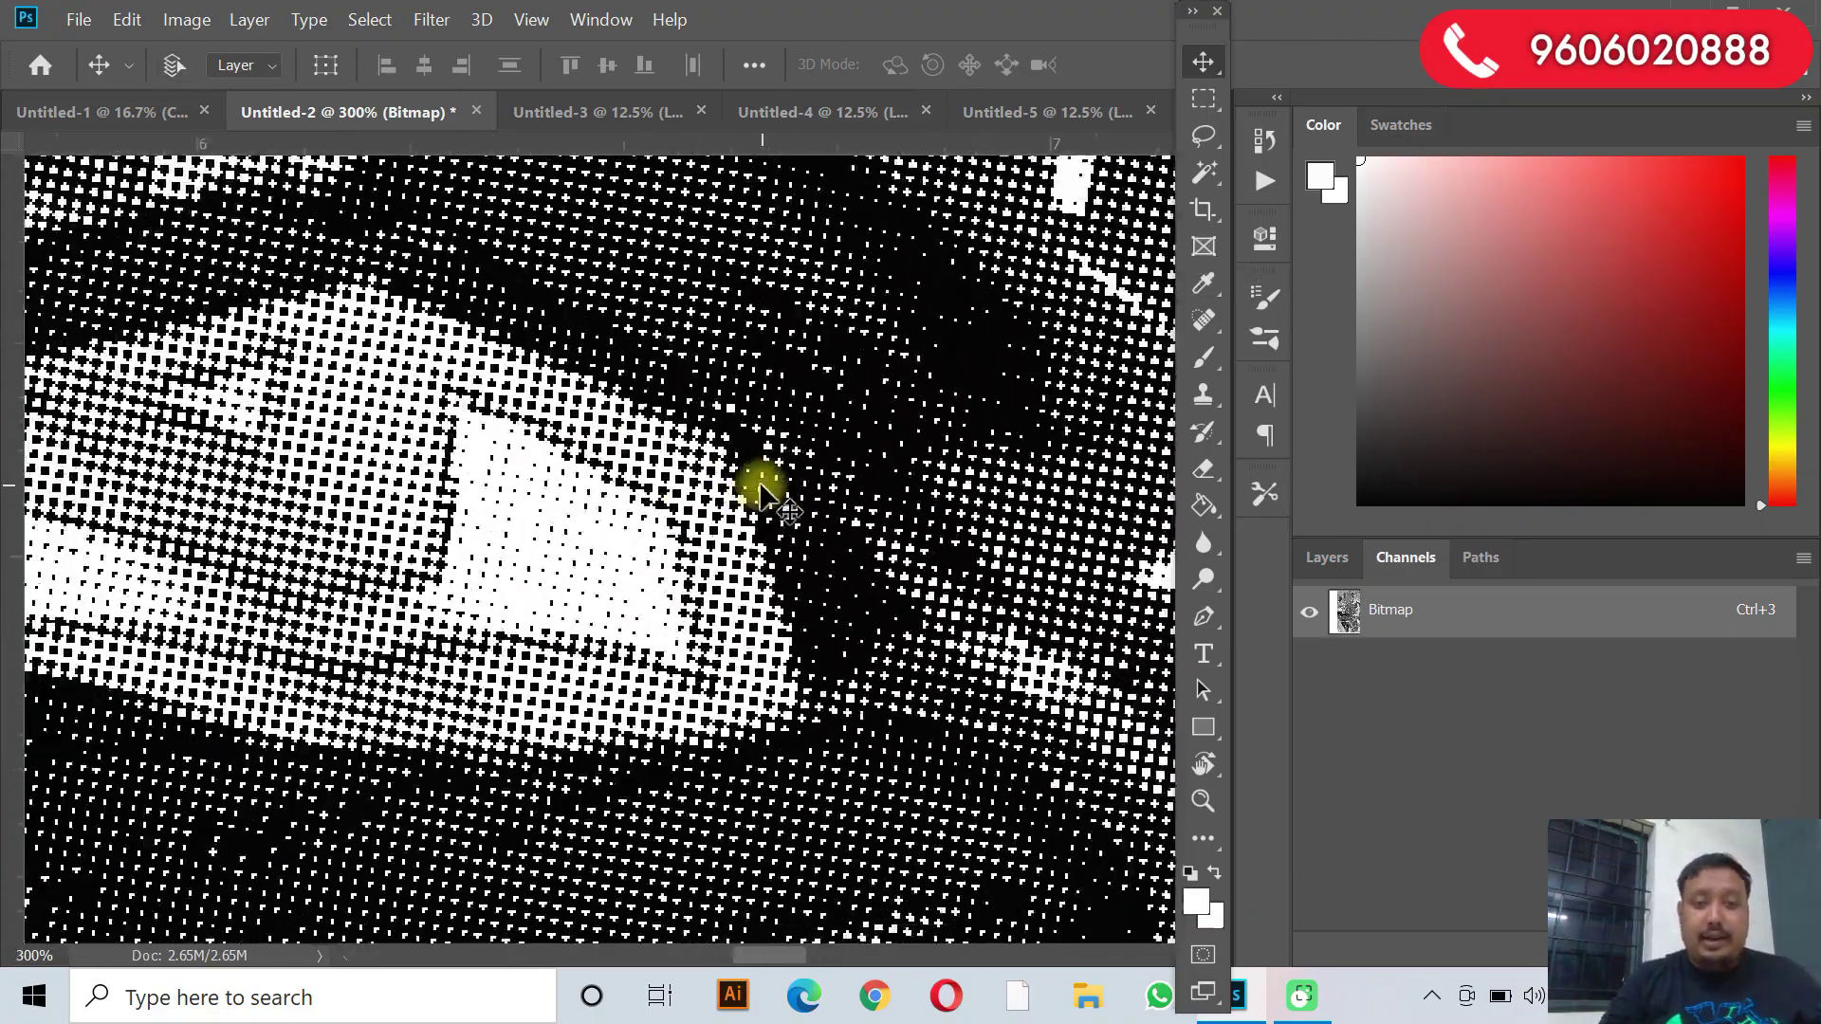
pyautogui.hotkey('ctrl', '-')
pyautogui.hotkey('ctrl', '-')
pyautogui.hotkey('ctrl', '-')
pyautogui.hotkey('ctrl', '-')
pyautogui.hotkey('ctrl', '-')
pyautogui.hotkey('ctrl', '-')
pyautogui.hotkey('ctrl', '-')
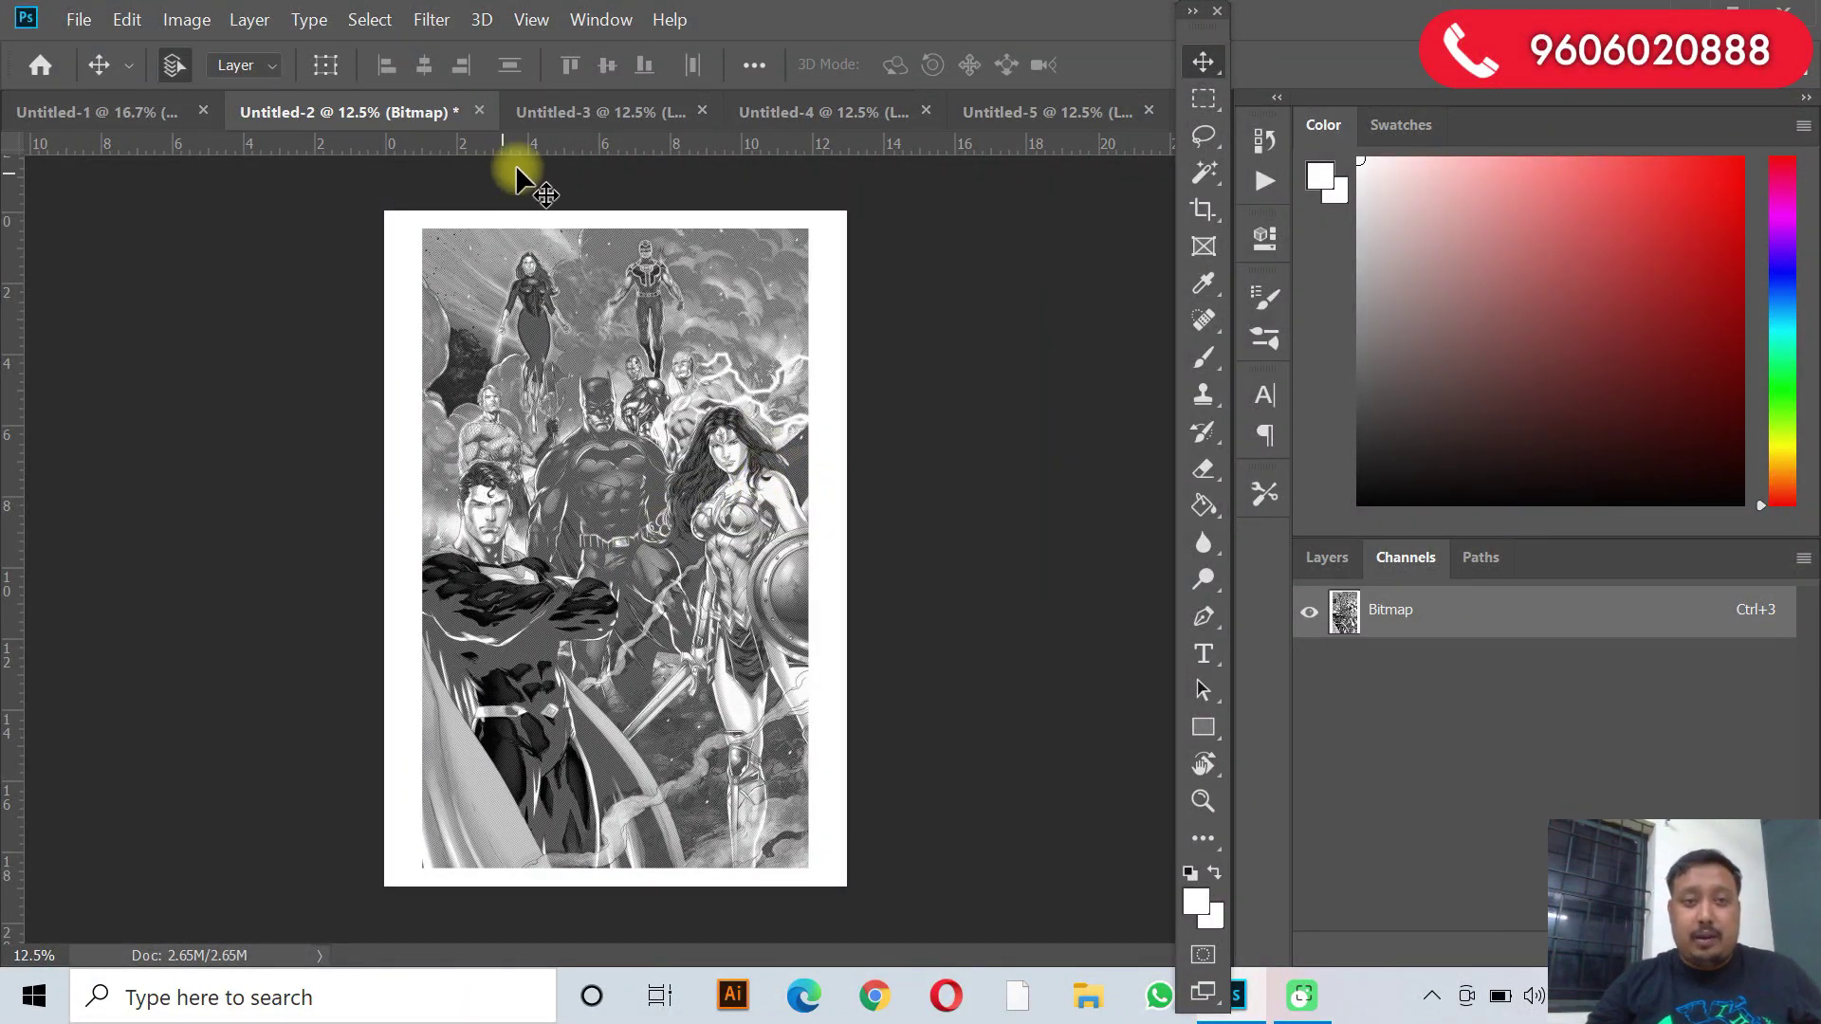
# Convert Untitled-3 to a flattened 300 pixels/inch bitmap with a round halftone screen of 60 lines/inch at 75 degrees and check its dots.
pyautogui.click(607, 112)
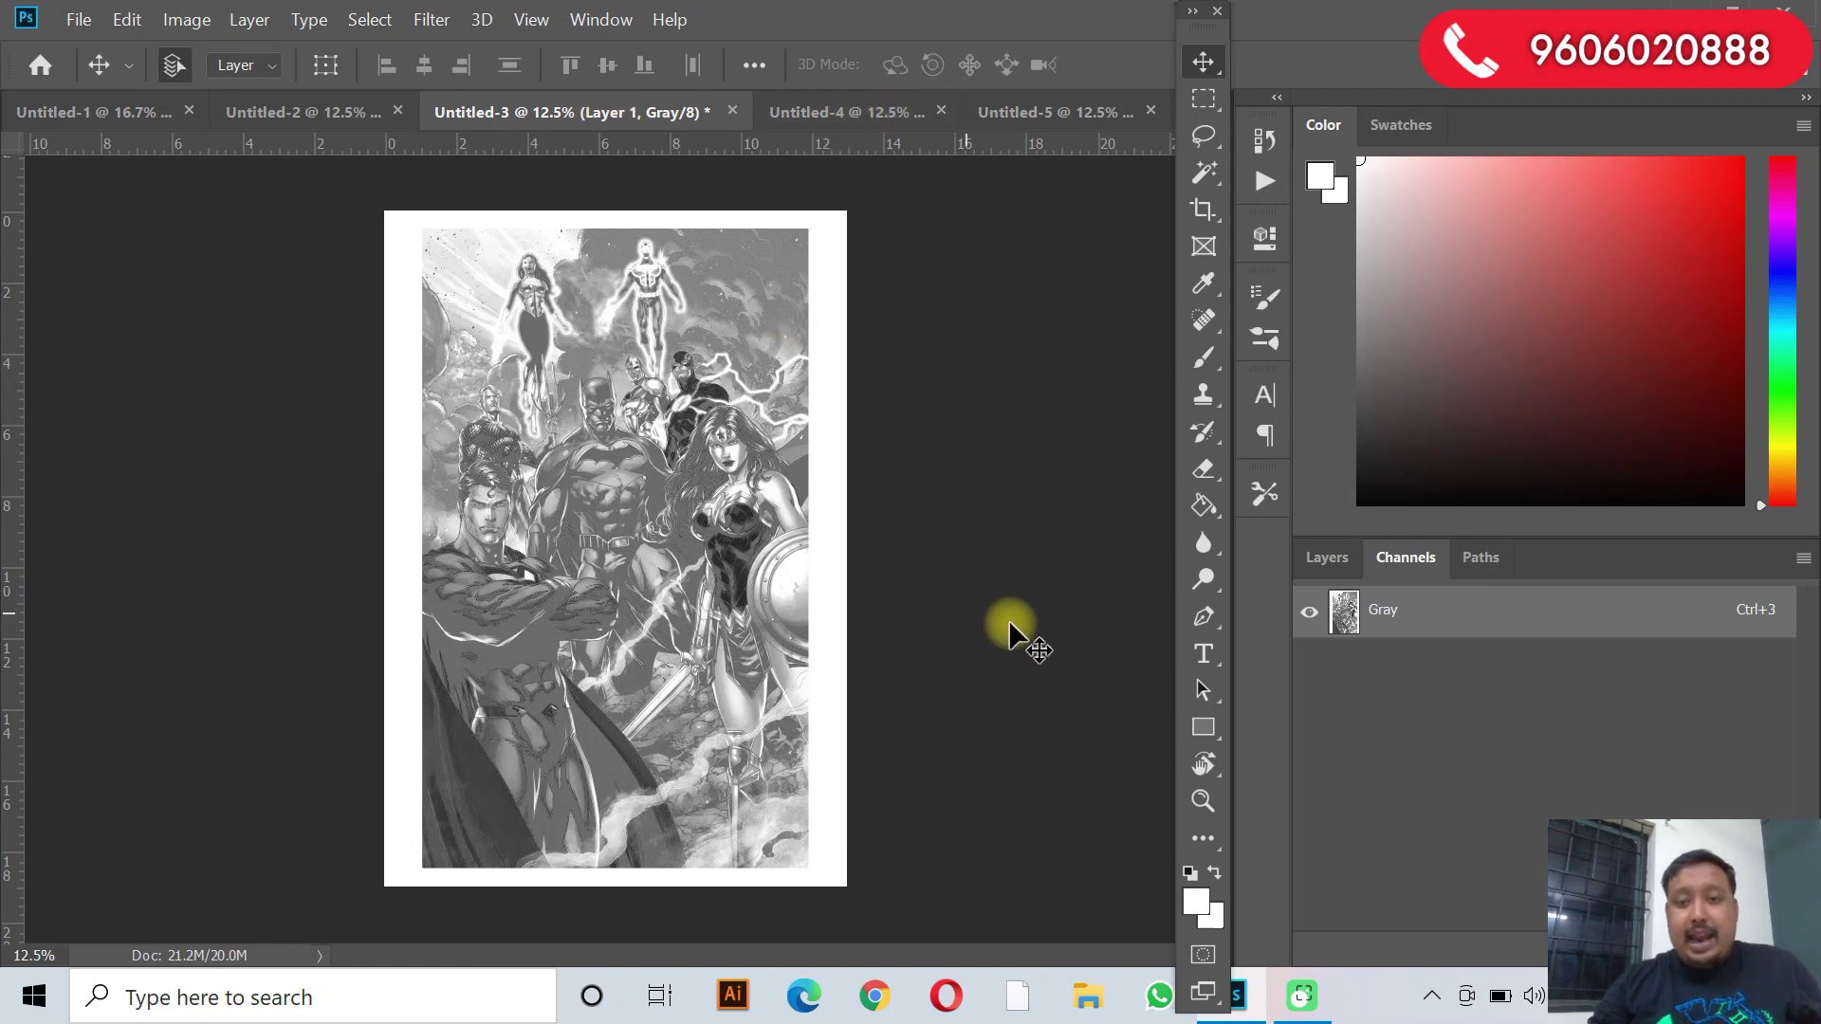
pyautogui.click(187, 21)
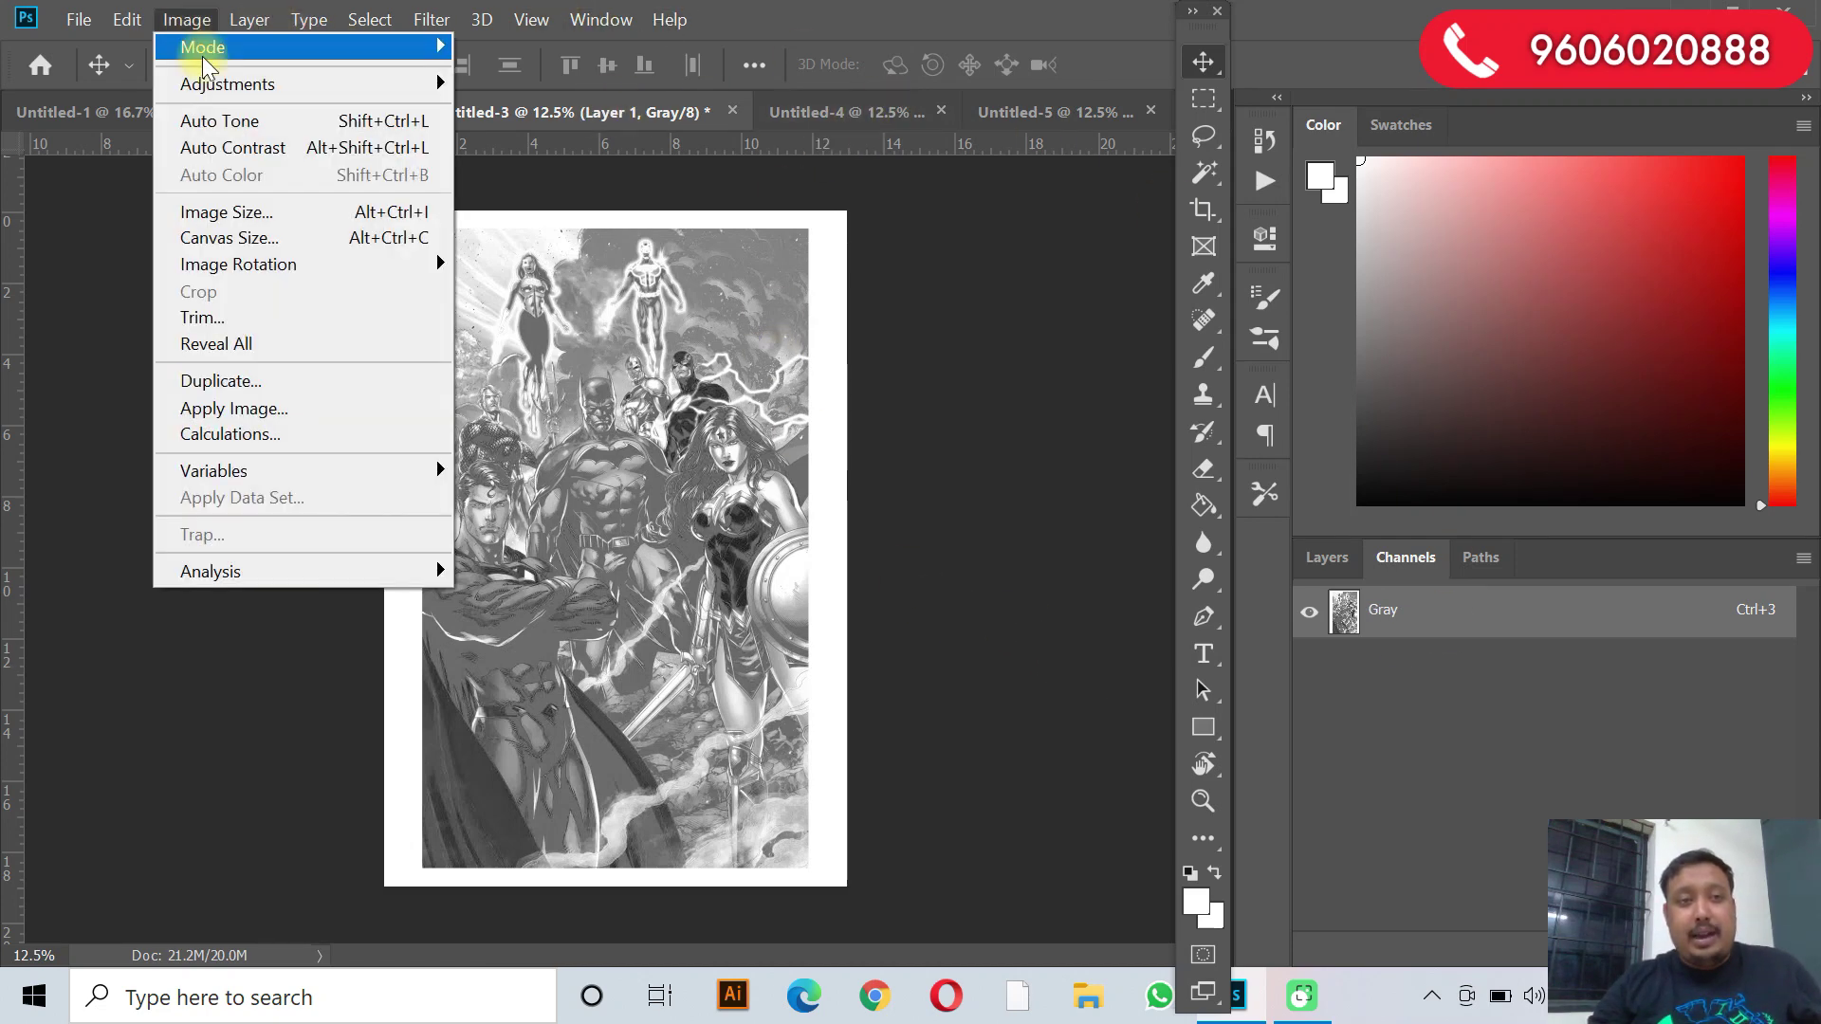
pyautogui.moveTo(363, 59)
pyautogui.click(509, 46)
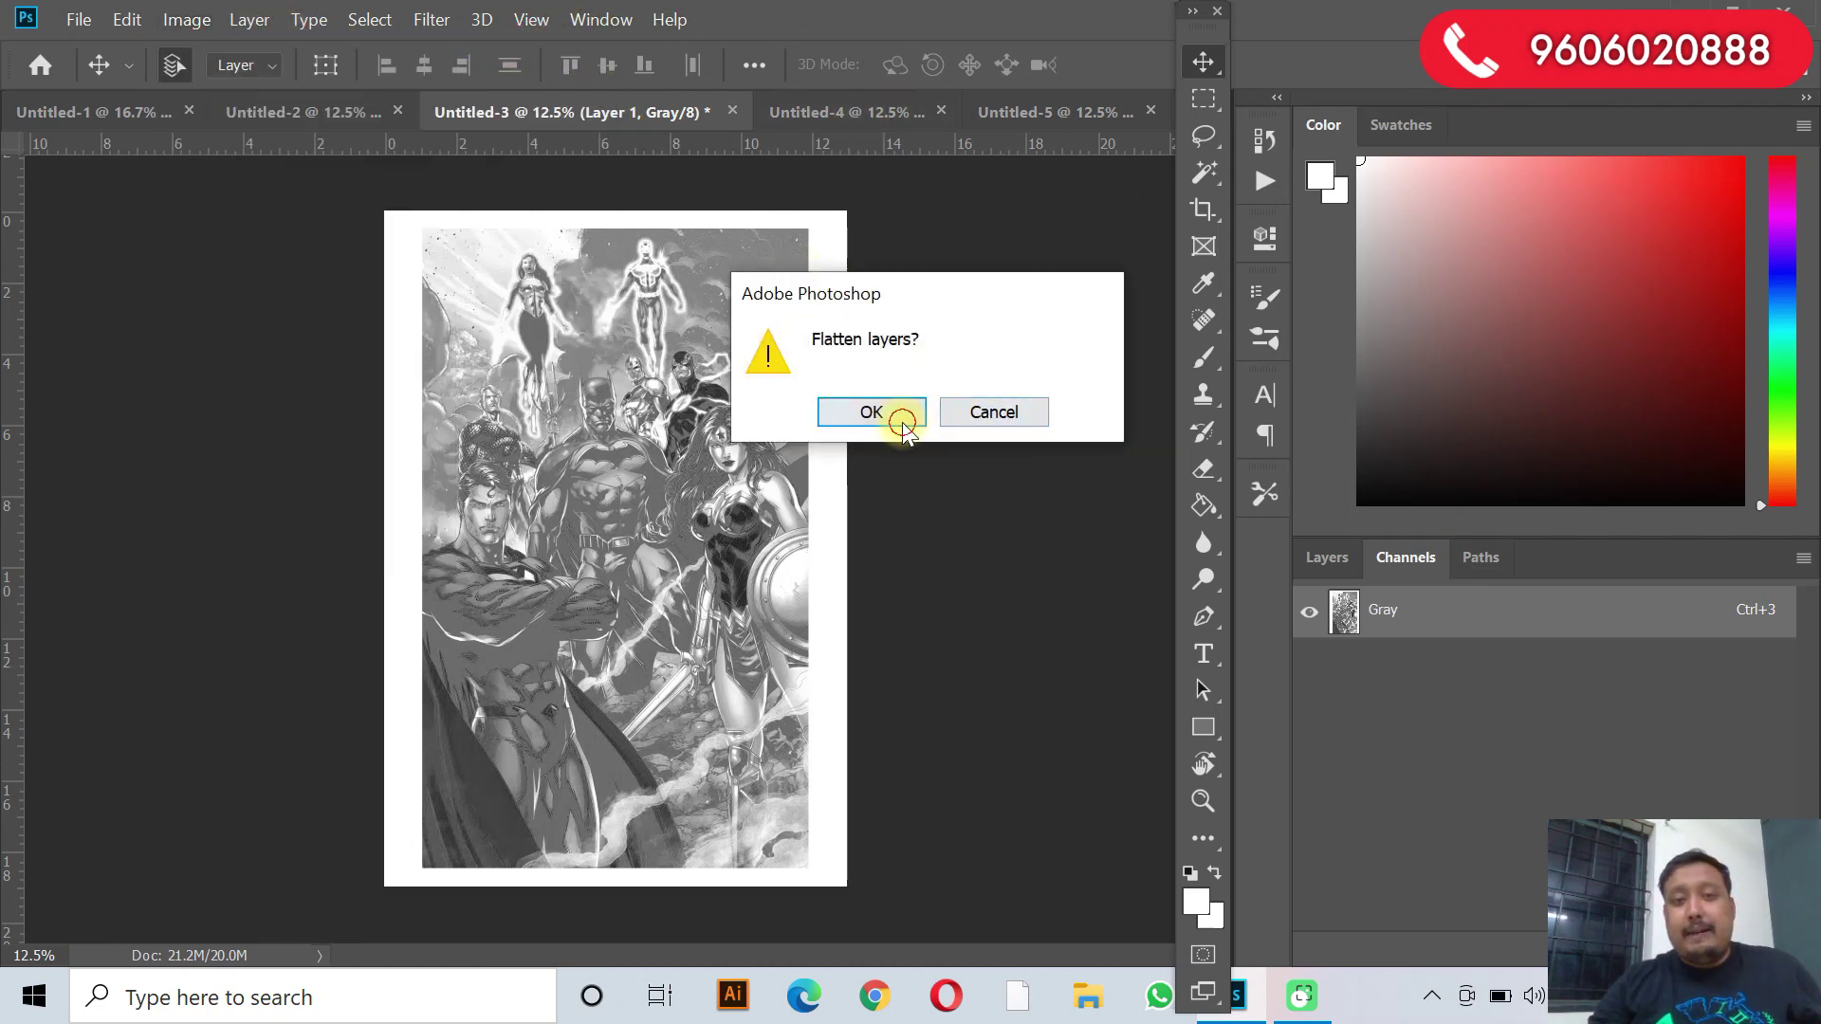
pyautogui.click(902, 423)
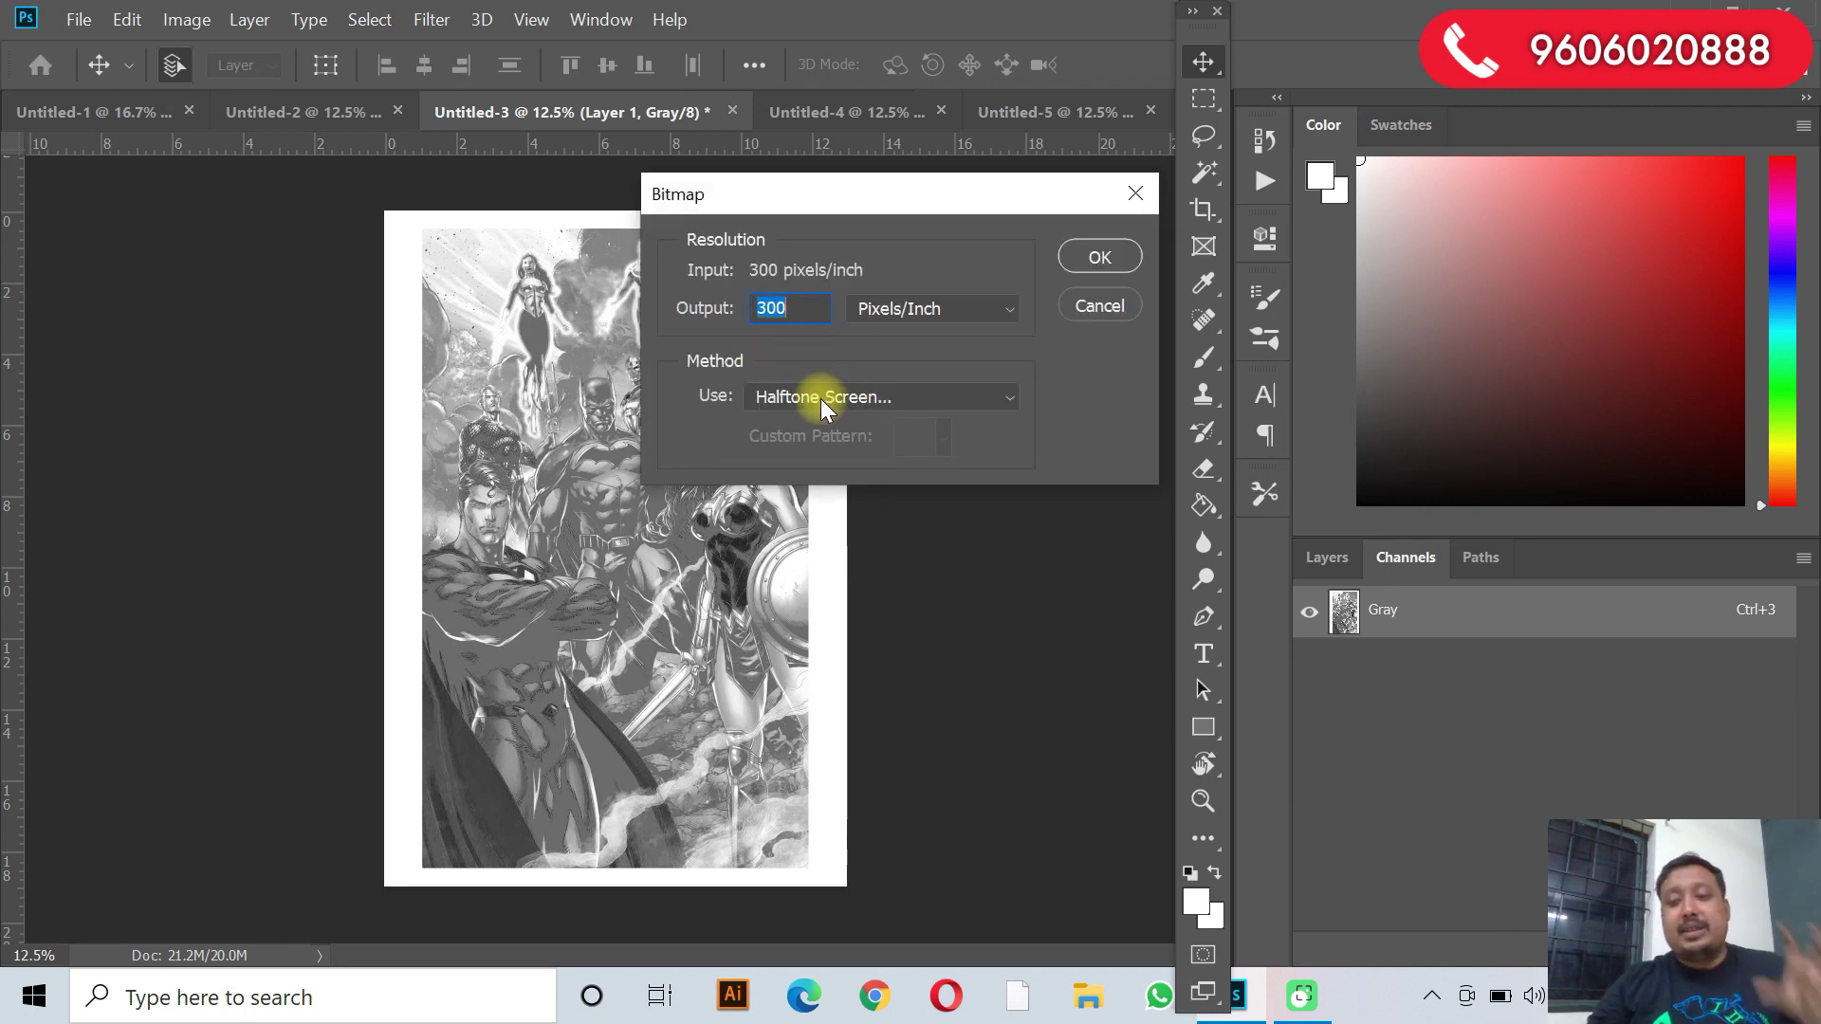
pyautogui.click(1125, 250)
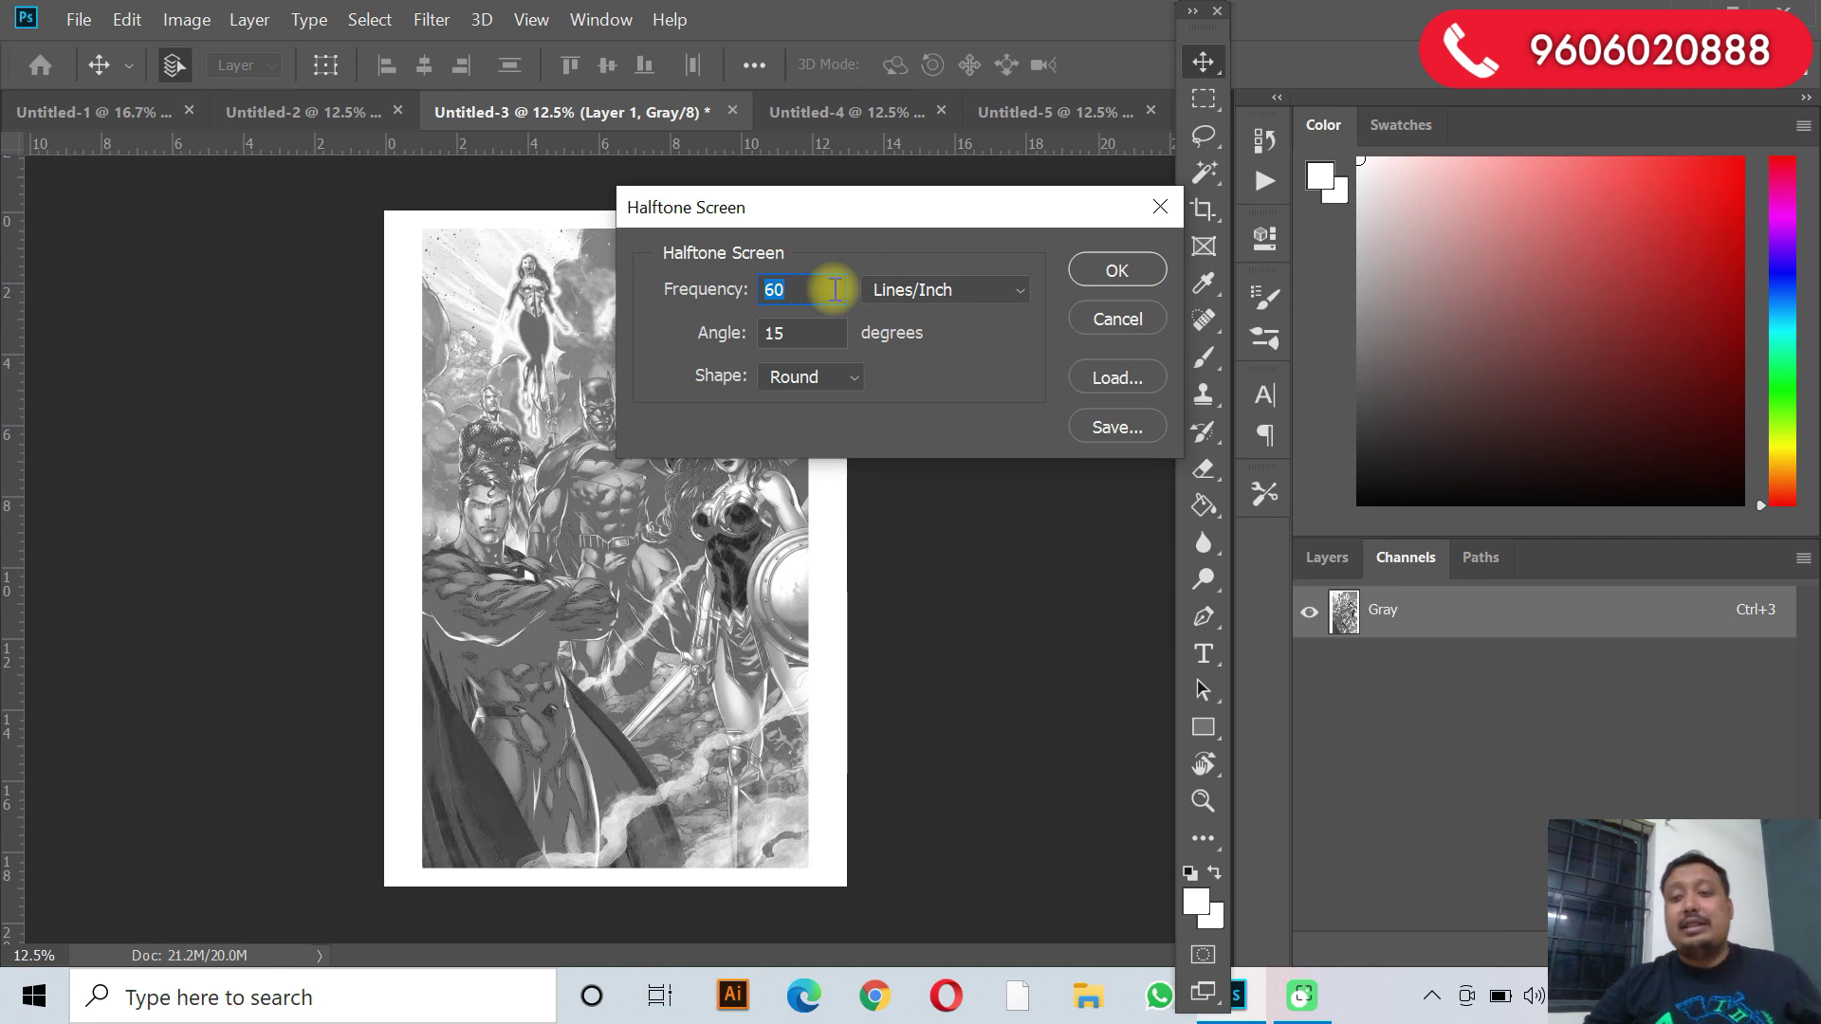
pyautogui.press('Tab')
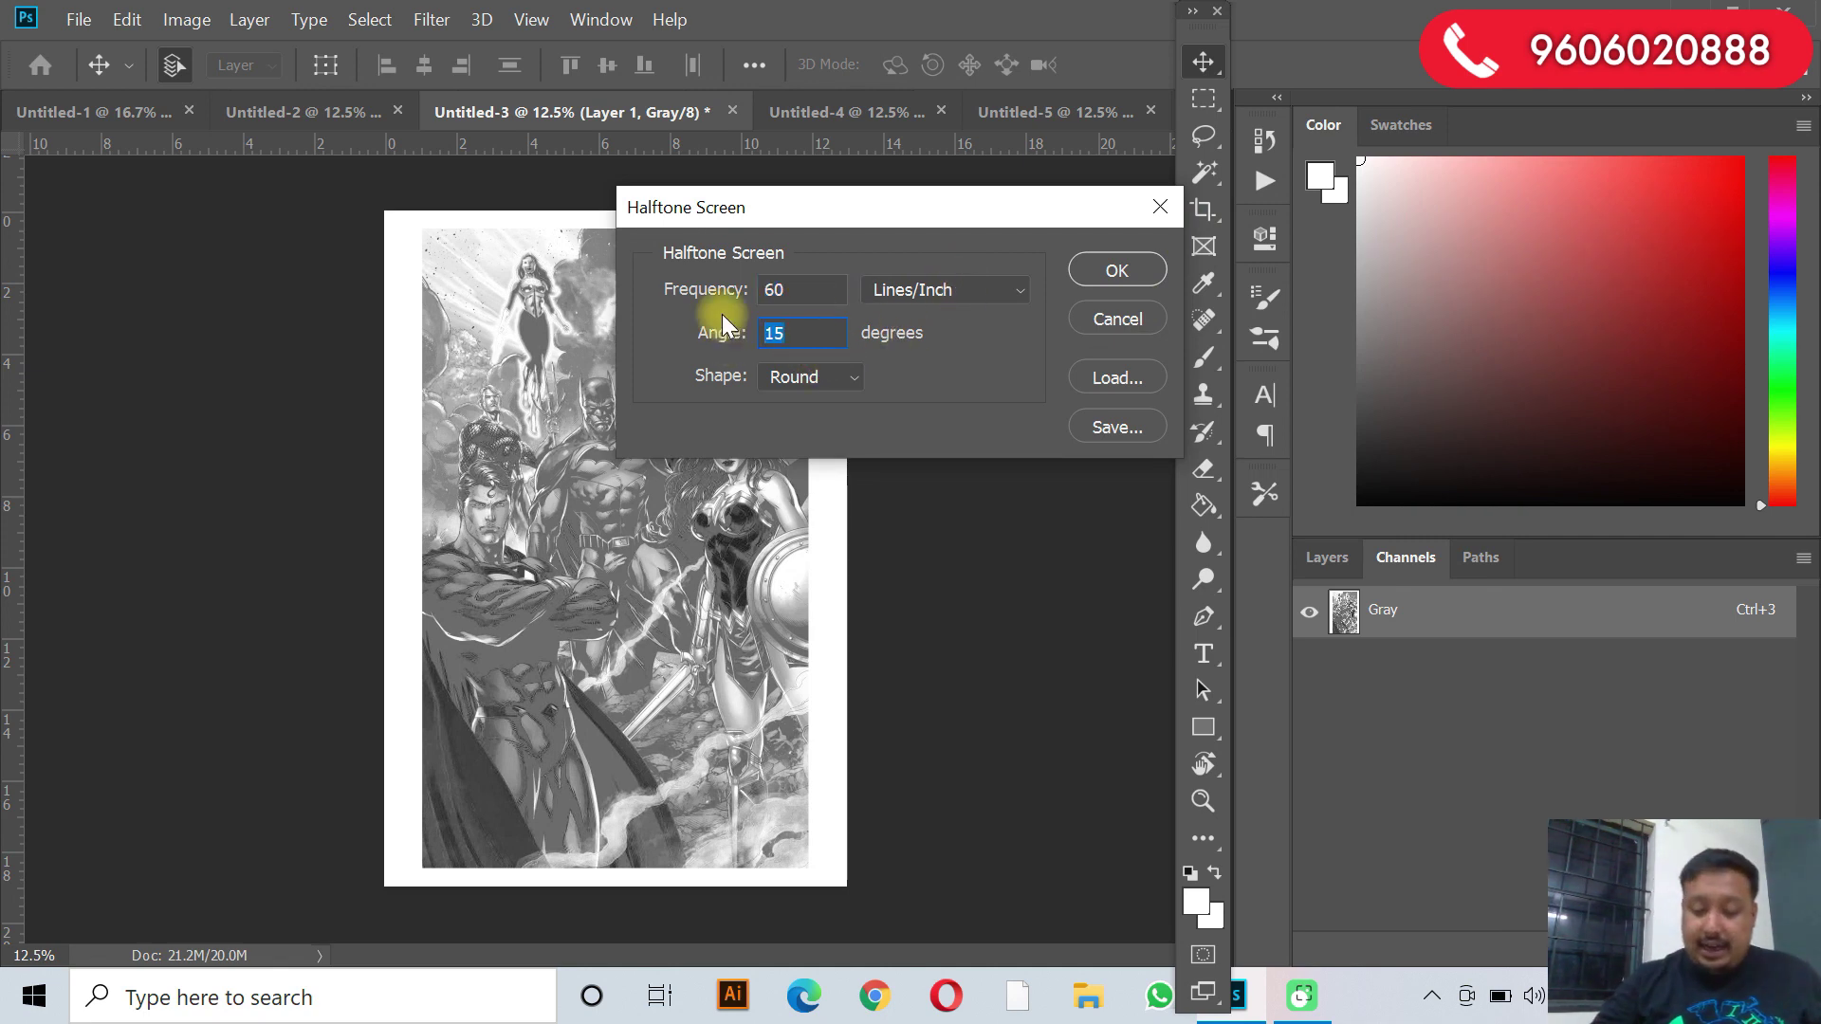
pyautogui.write('75')
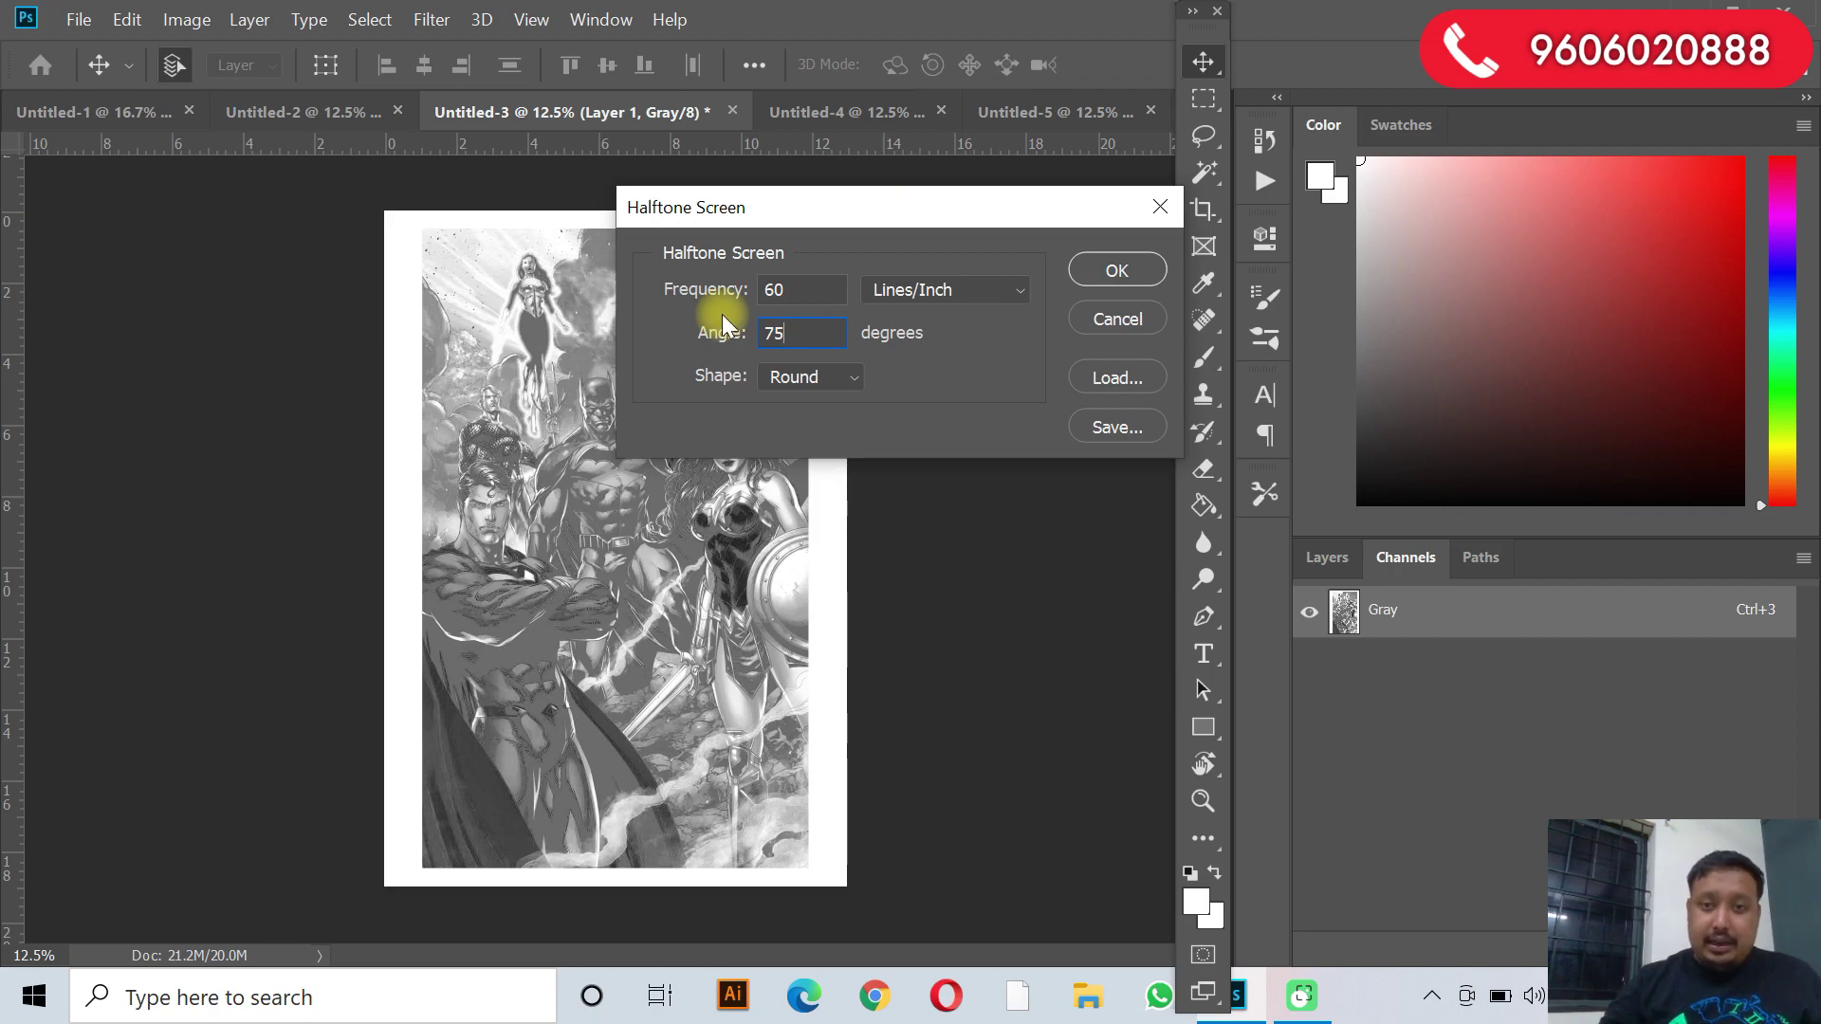
pyautogui.press('Return')
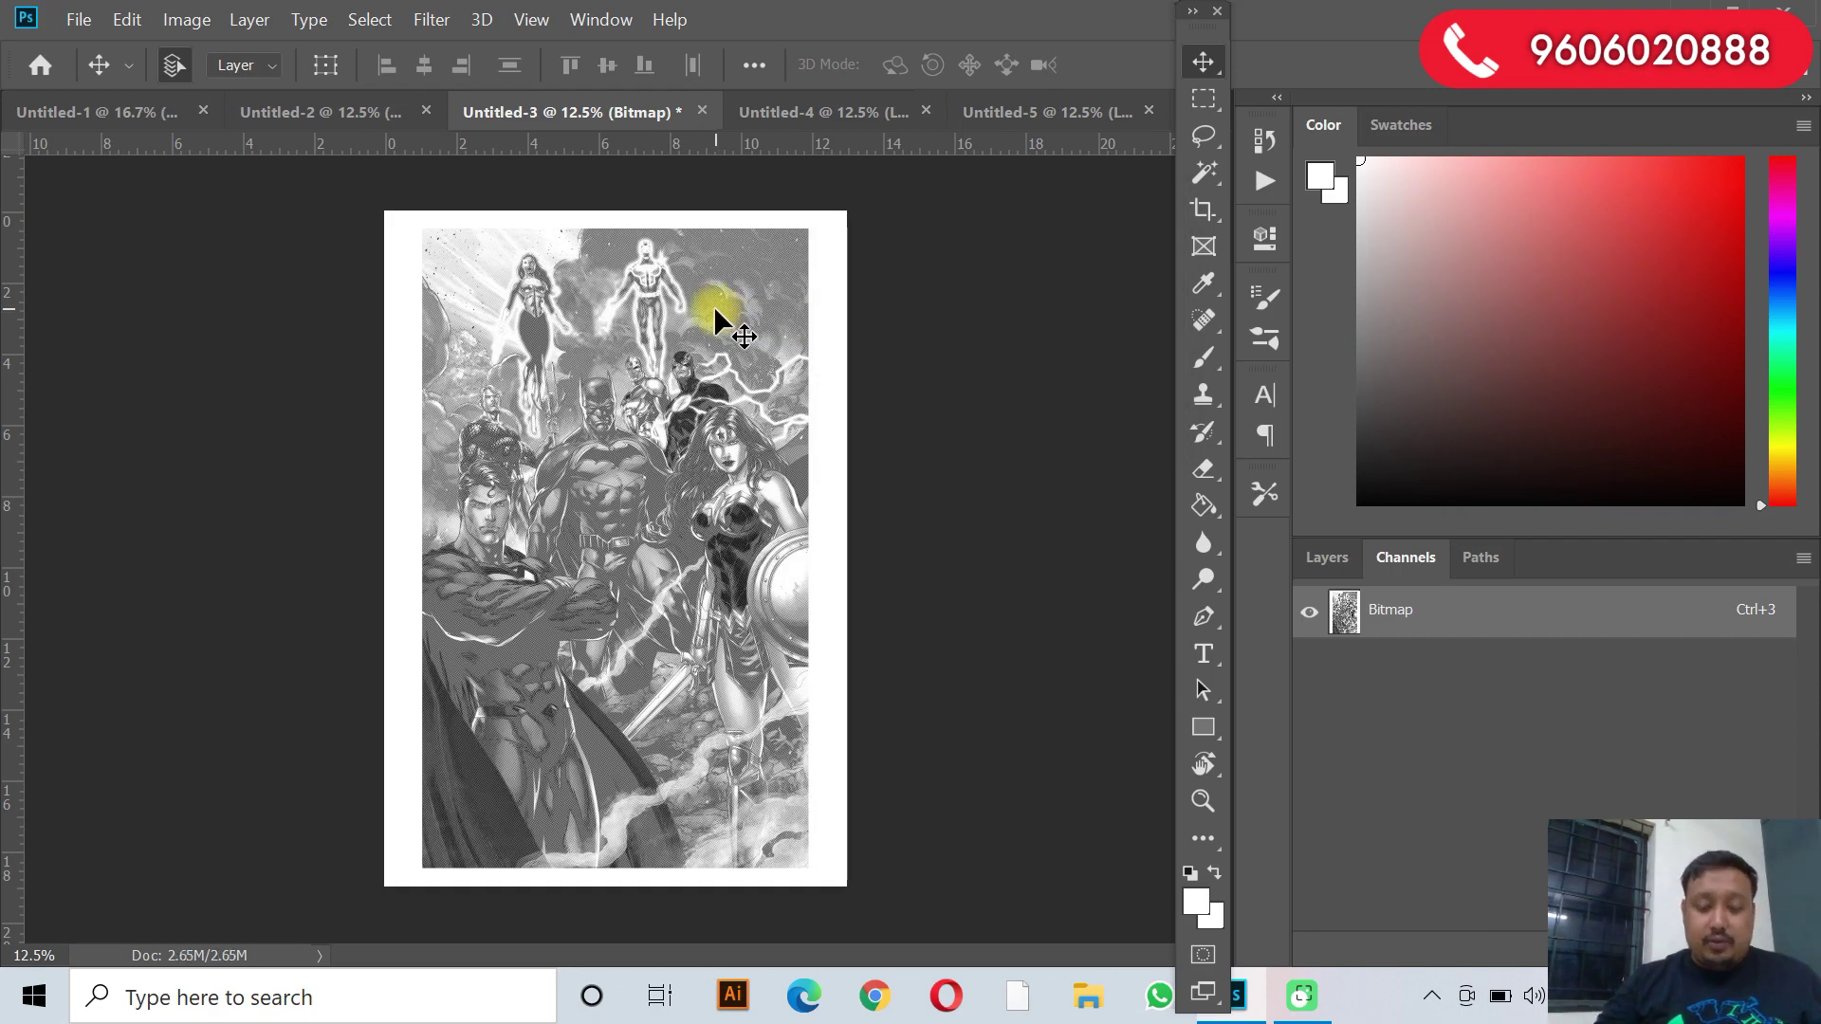
pyautogui.scroll(7, 714, 306)
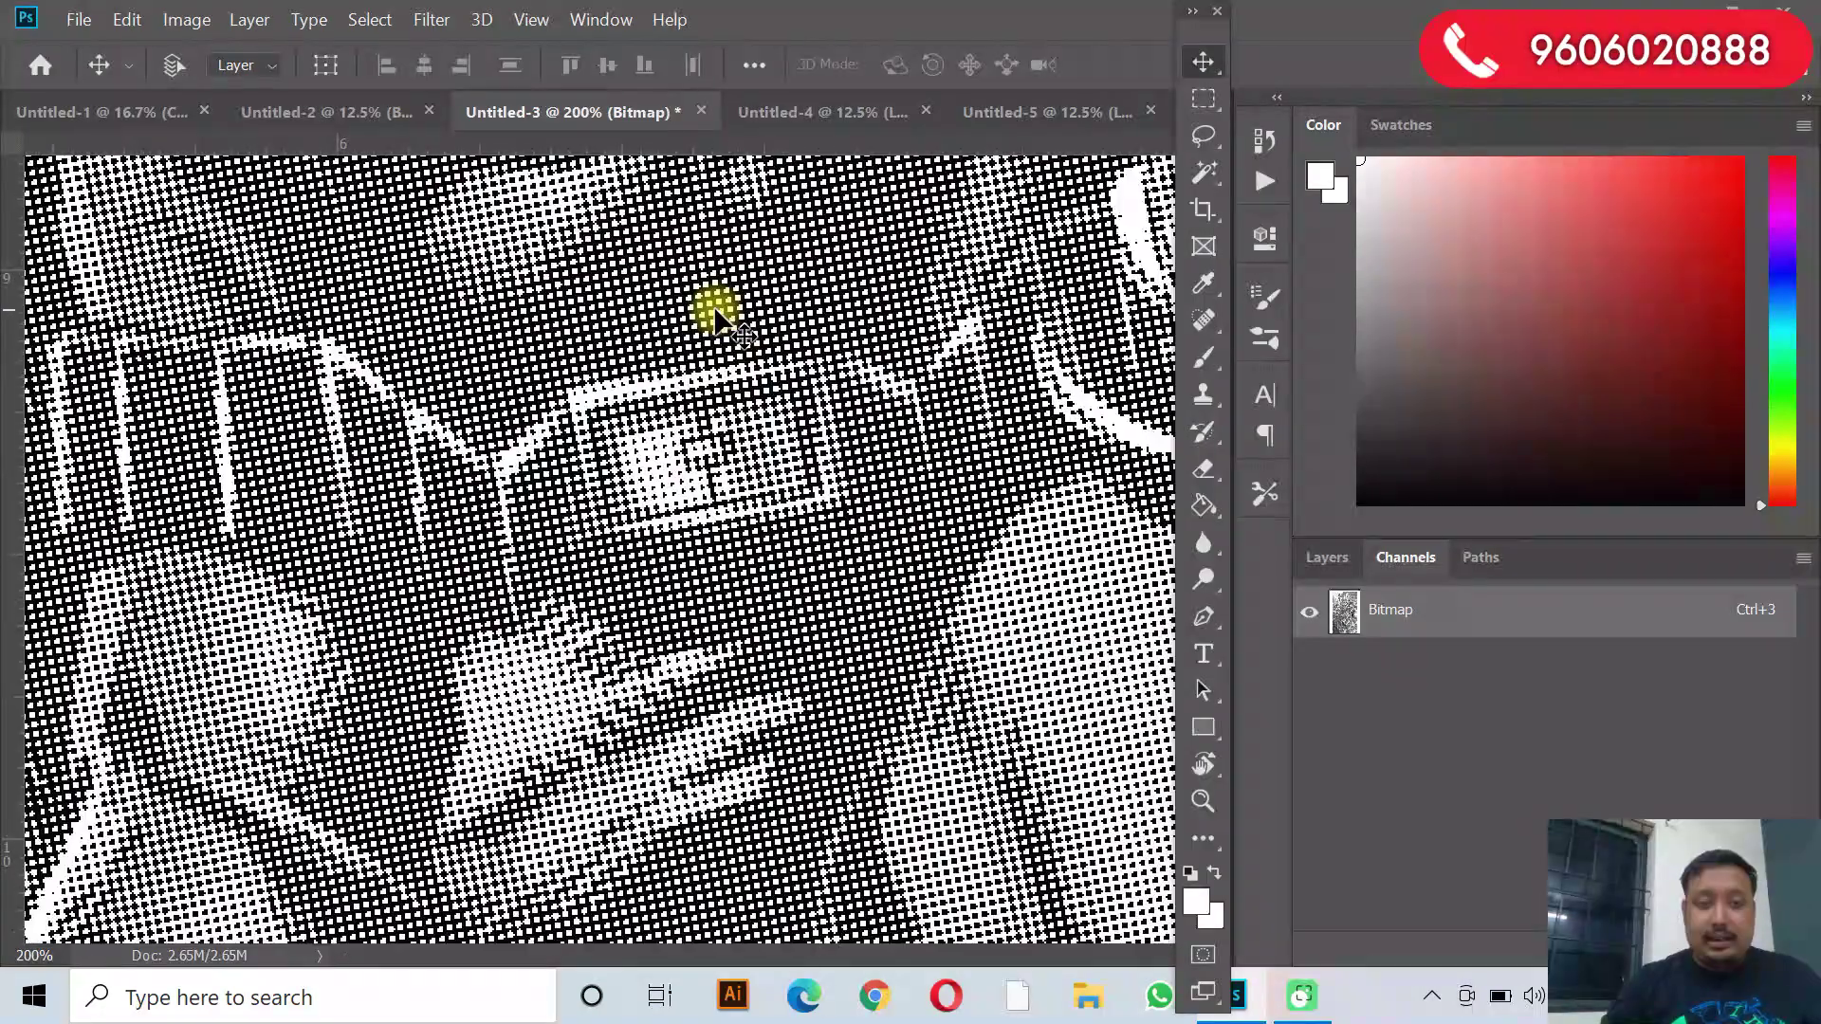
pyautogui.scroll(5, 715, 311)
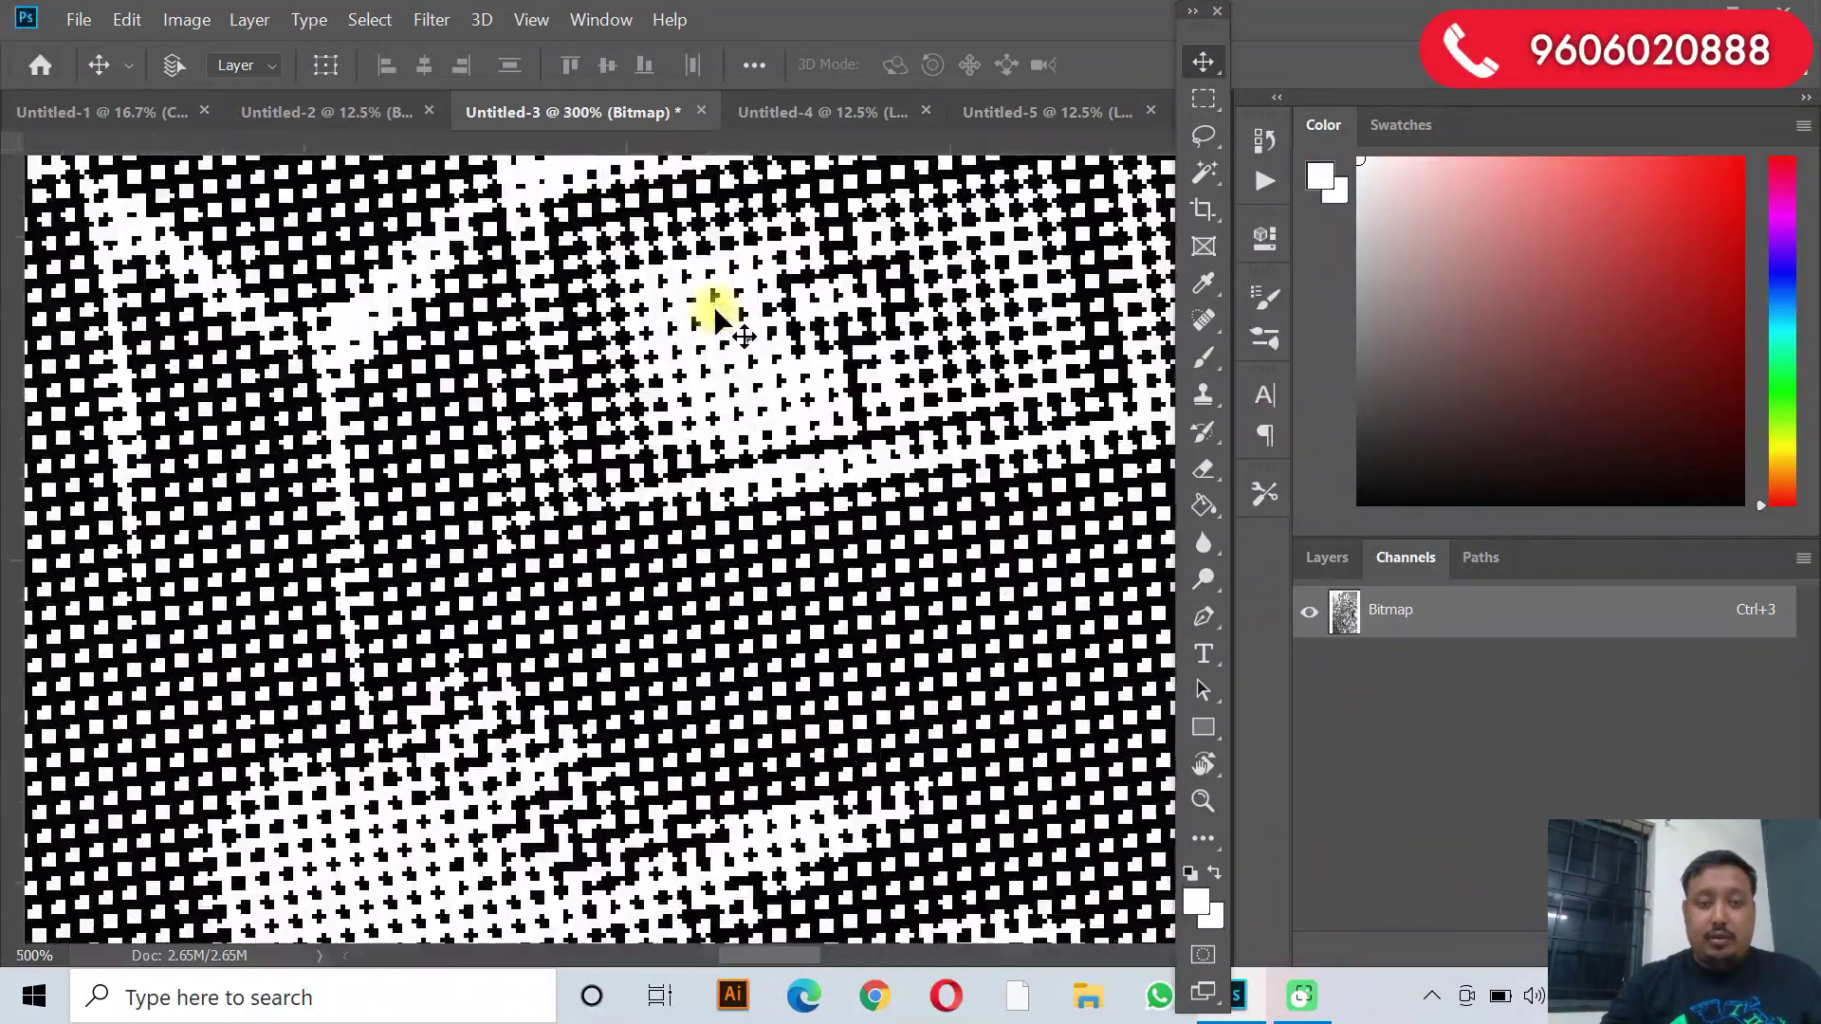
pyautogui.scroll(-7, 713, 309)
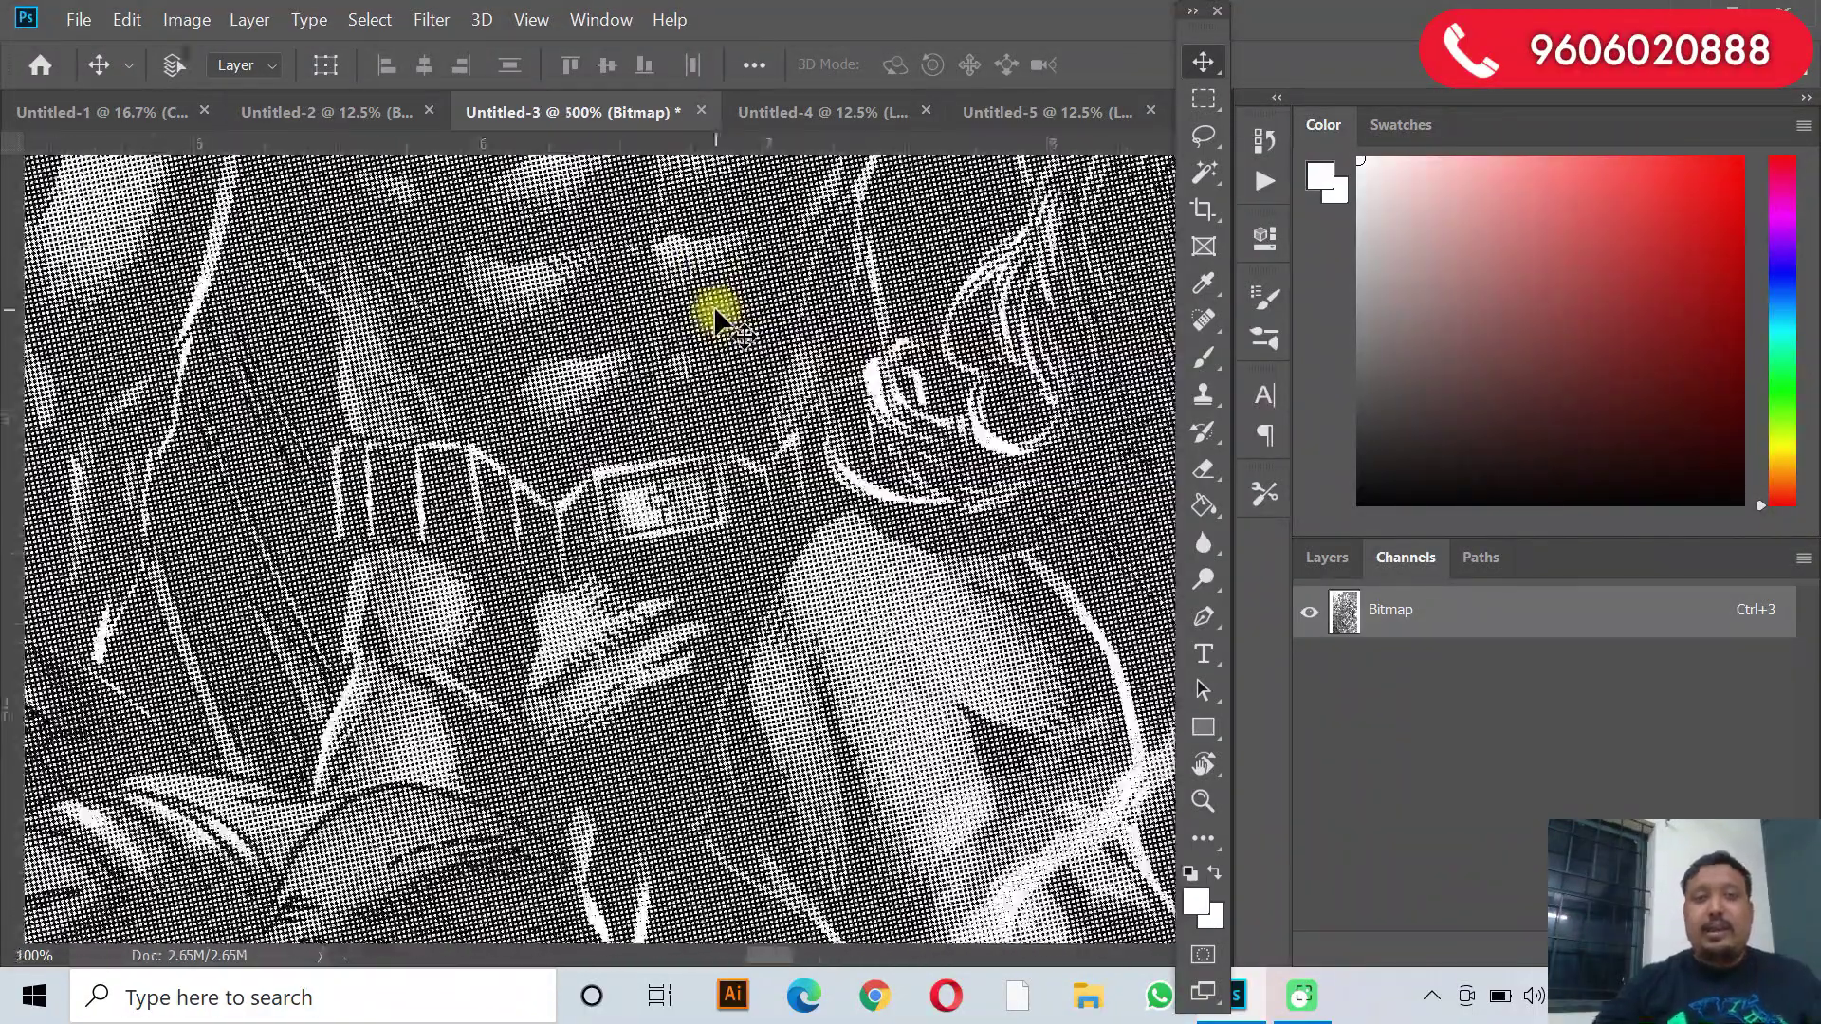
# Convert Untitled-4 to a flattened 300 pixels/inch bitmap with a round halftone screen of 60 lines/inch at 0 degrees and check its dots.
pyautogui.click(814, 99)
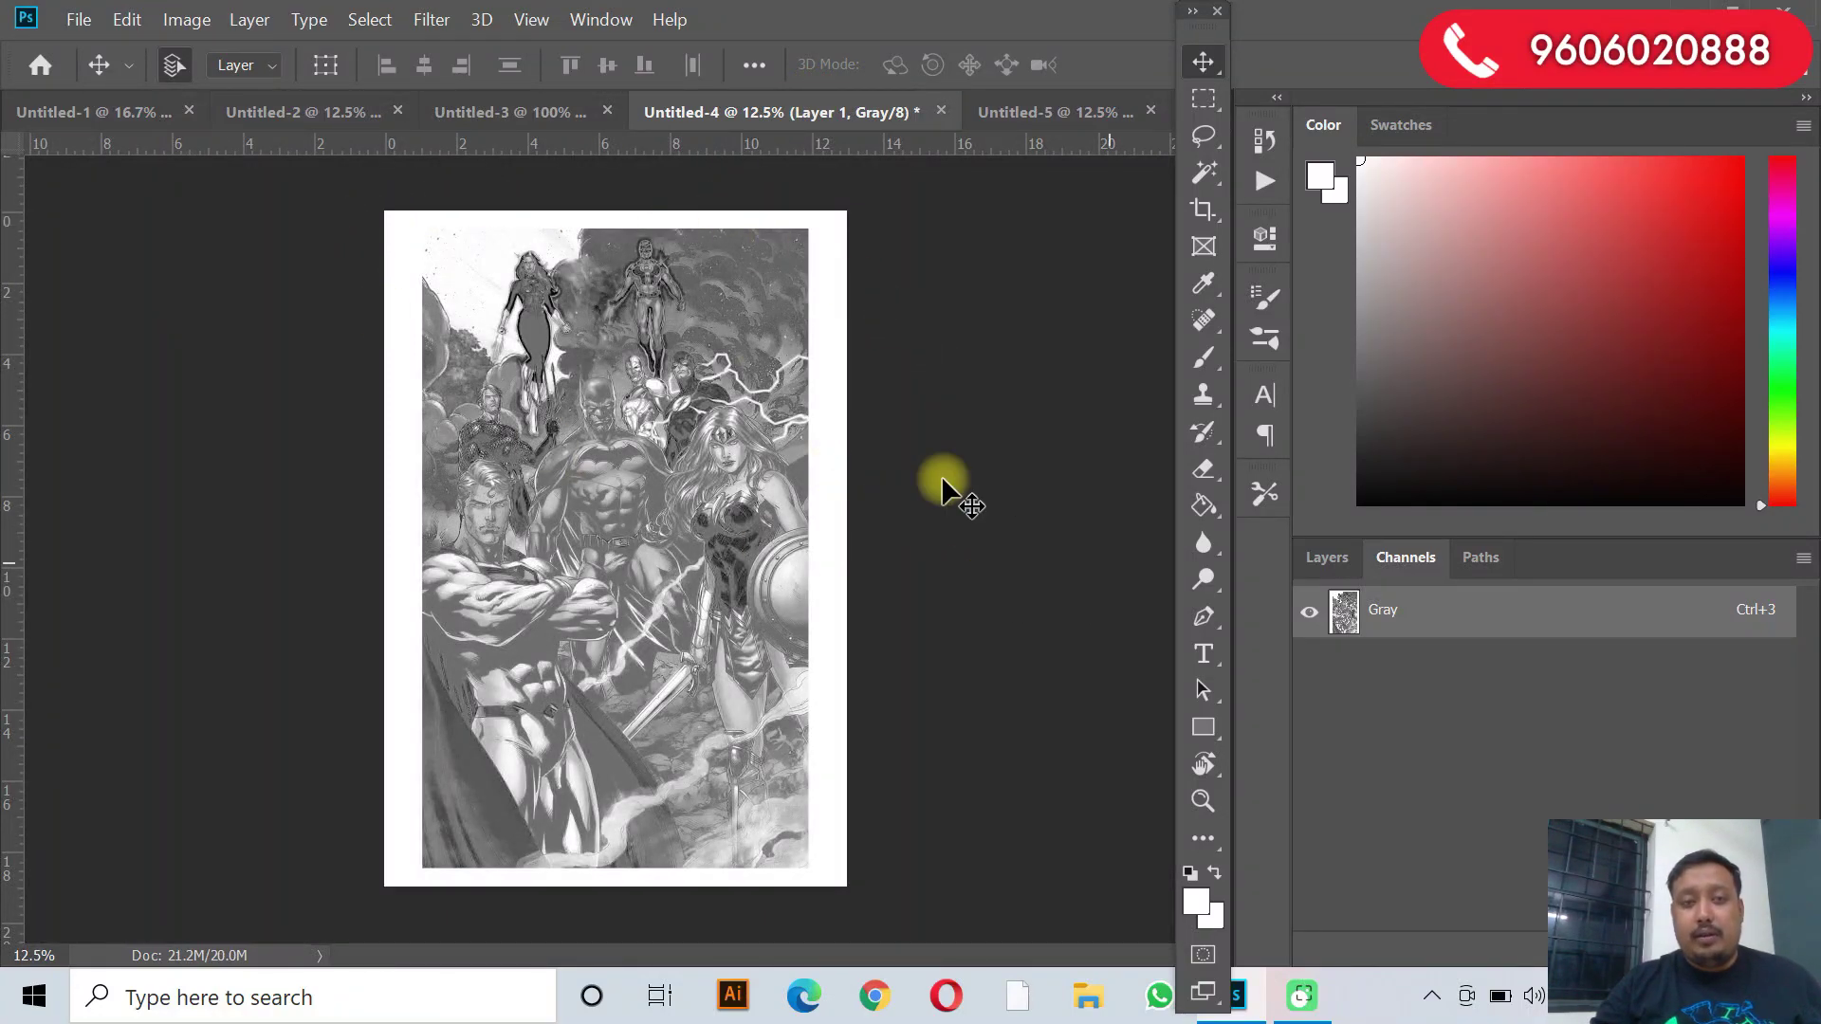
pyautogui.click(186, 23)
pyautogui.moveTo(197, 47)
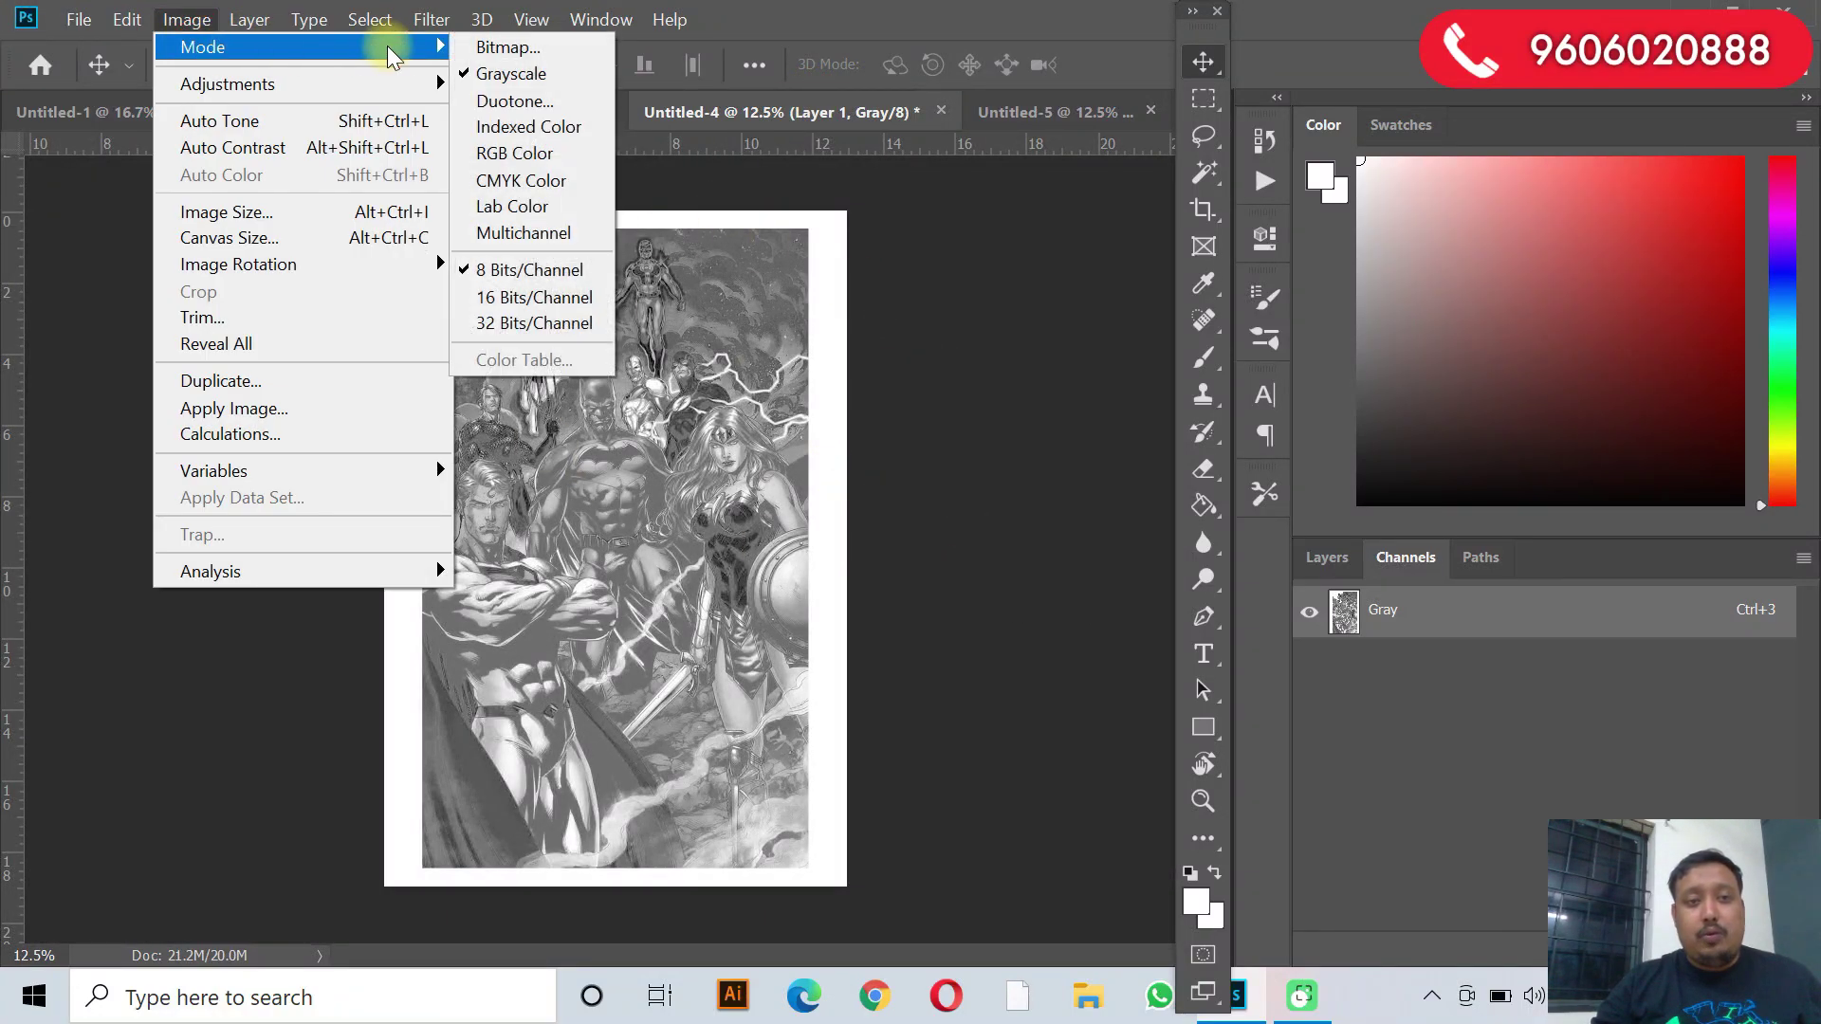
pyautogui.click(495, 48)
pyautogui.click(918, 419)
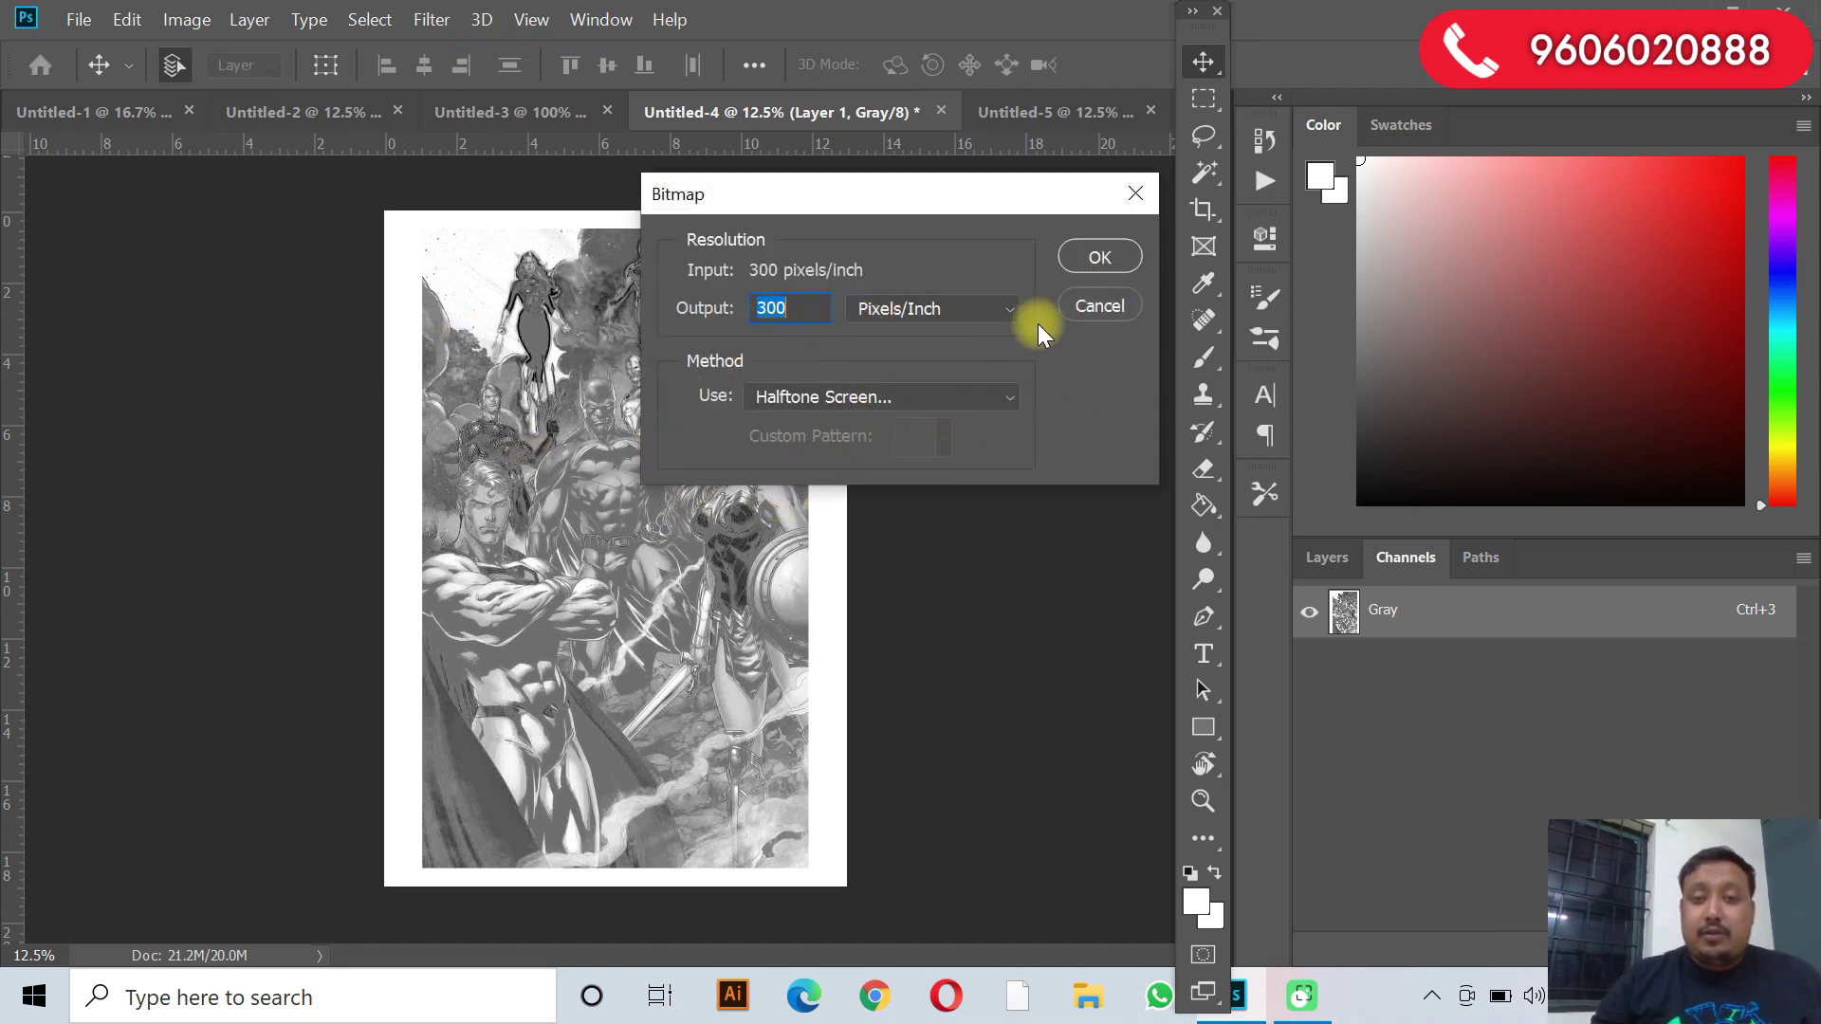
pyautogui.click(1076, 258)
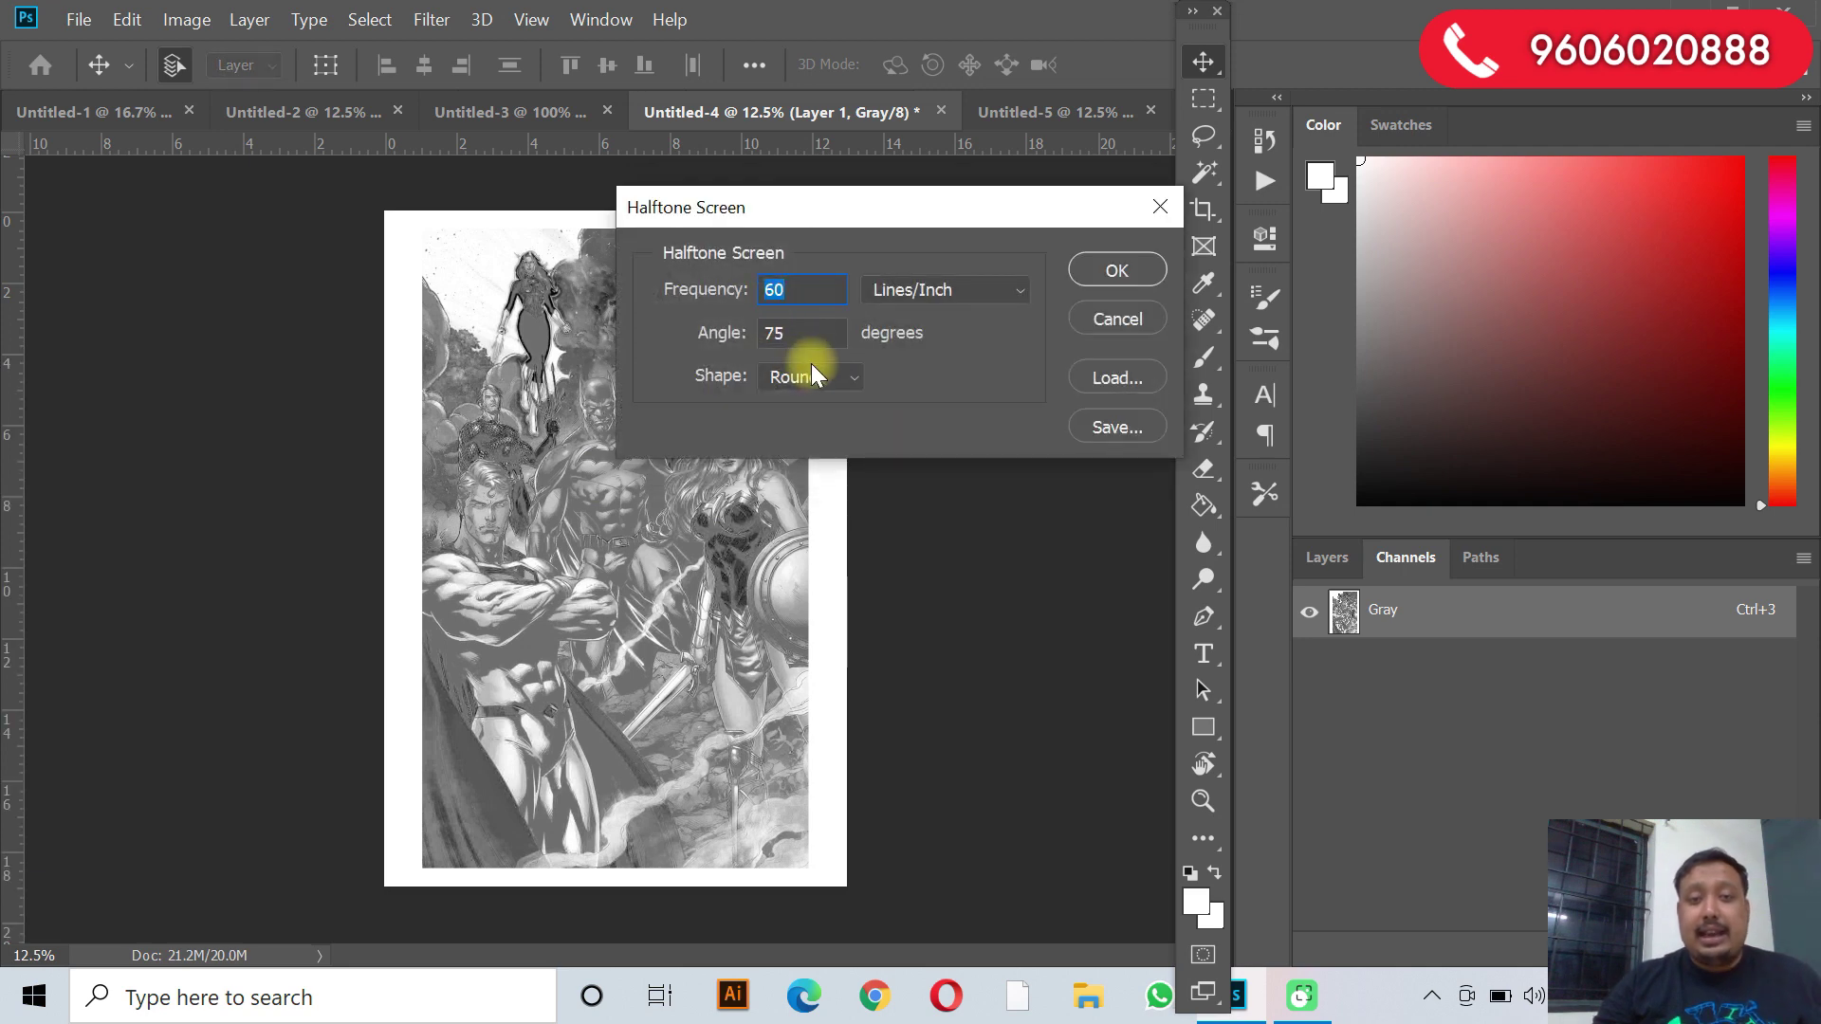
pyautogui.click(729, 337)
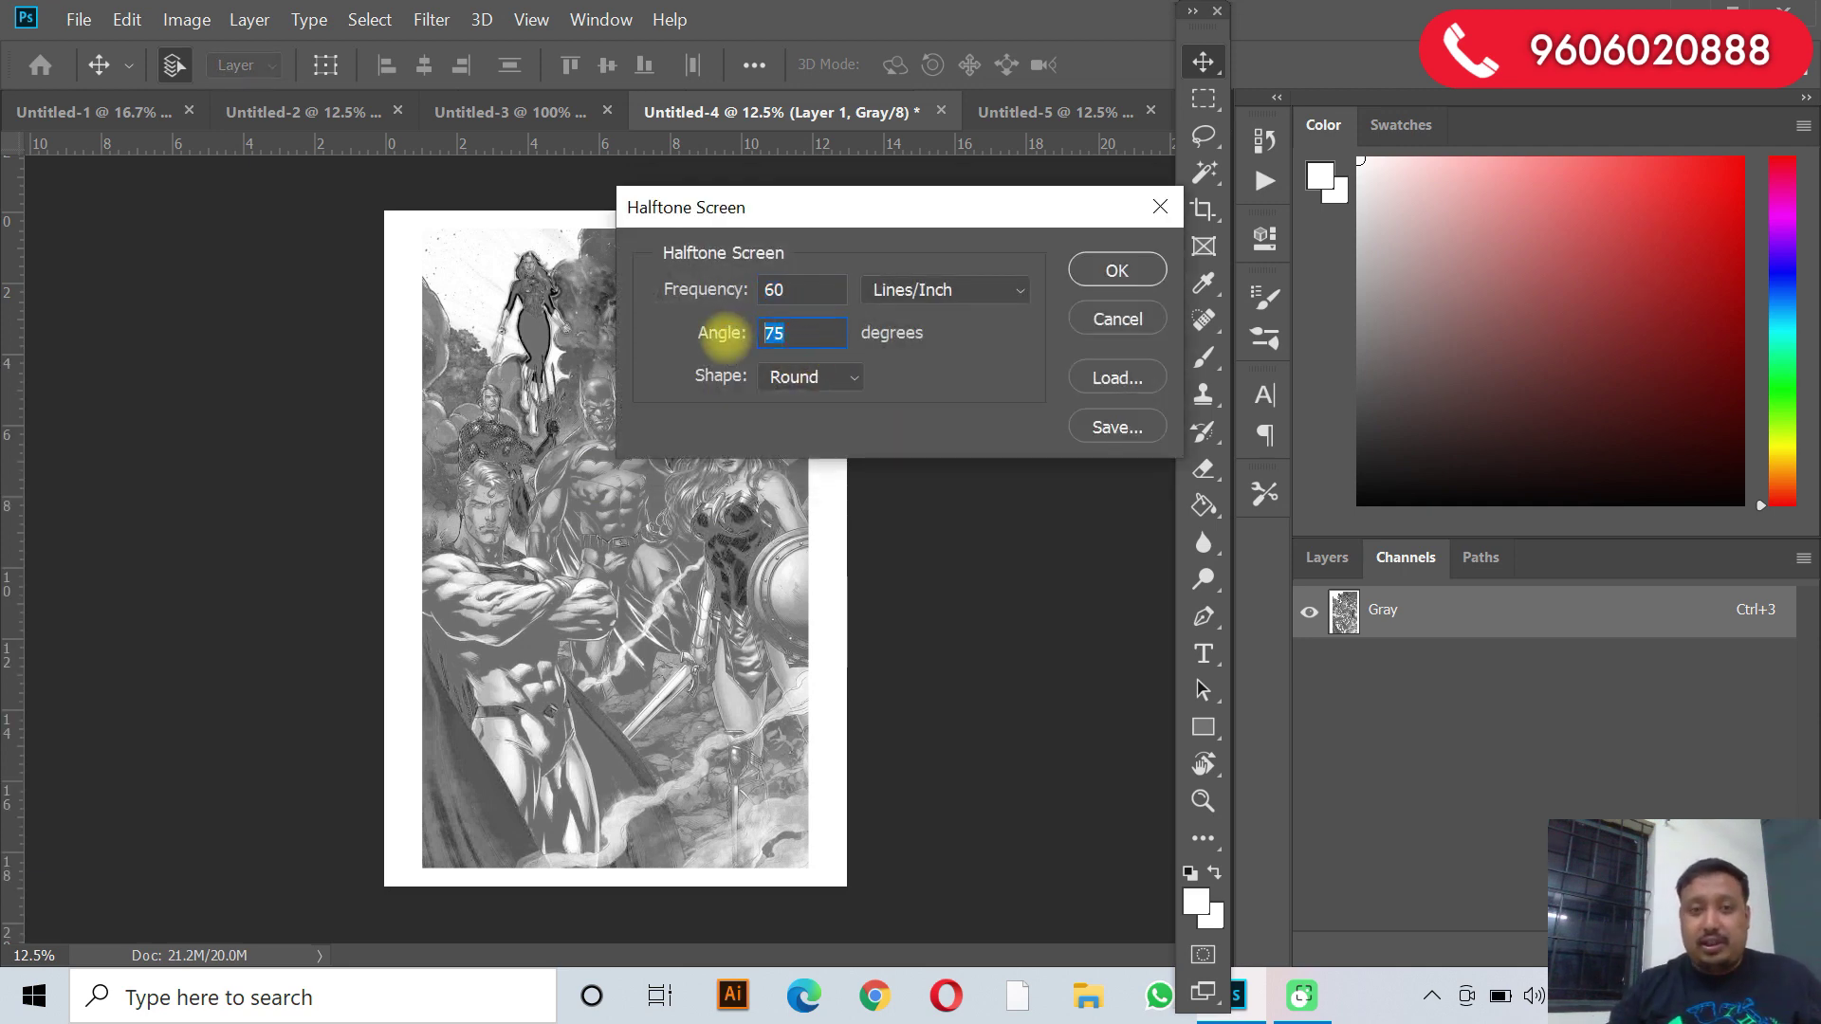
pyautogui.write('0')
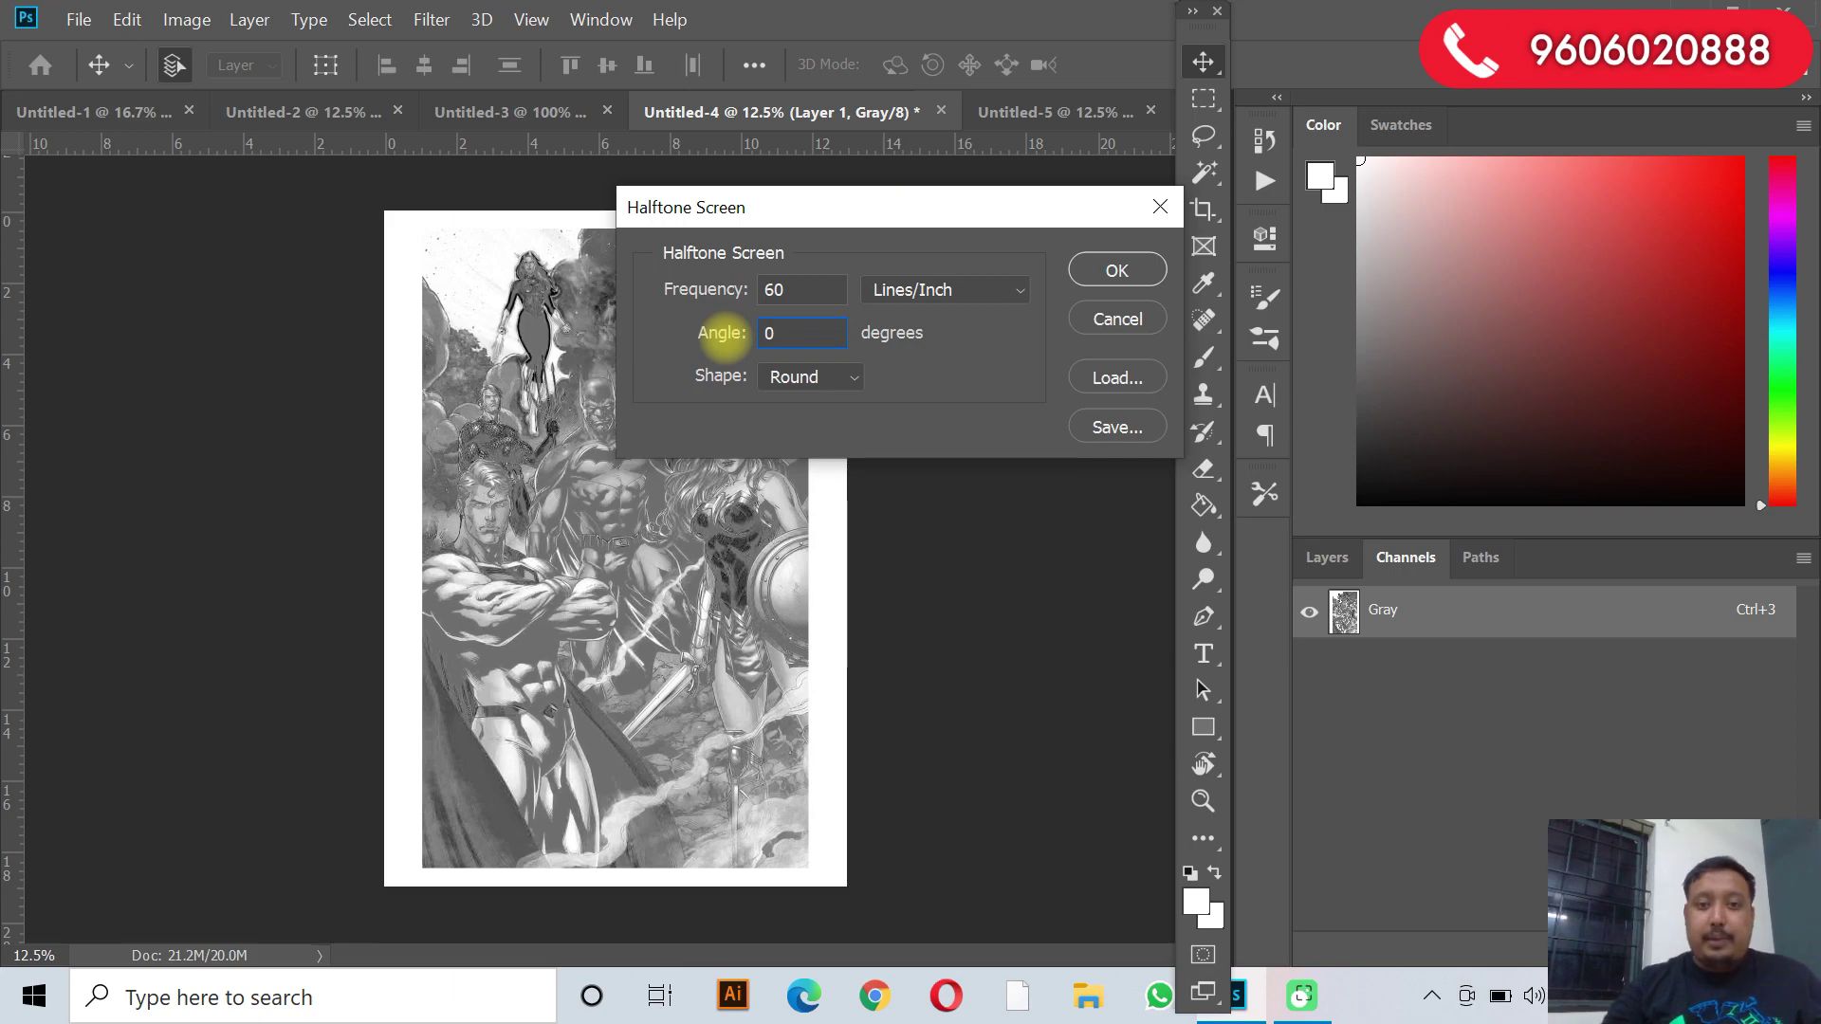
pyautogui.press('Return')
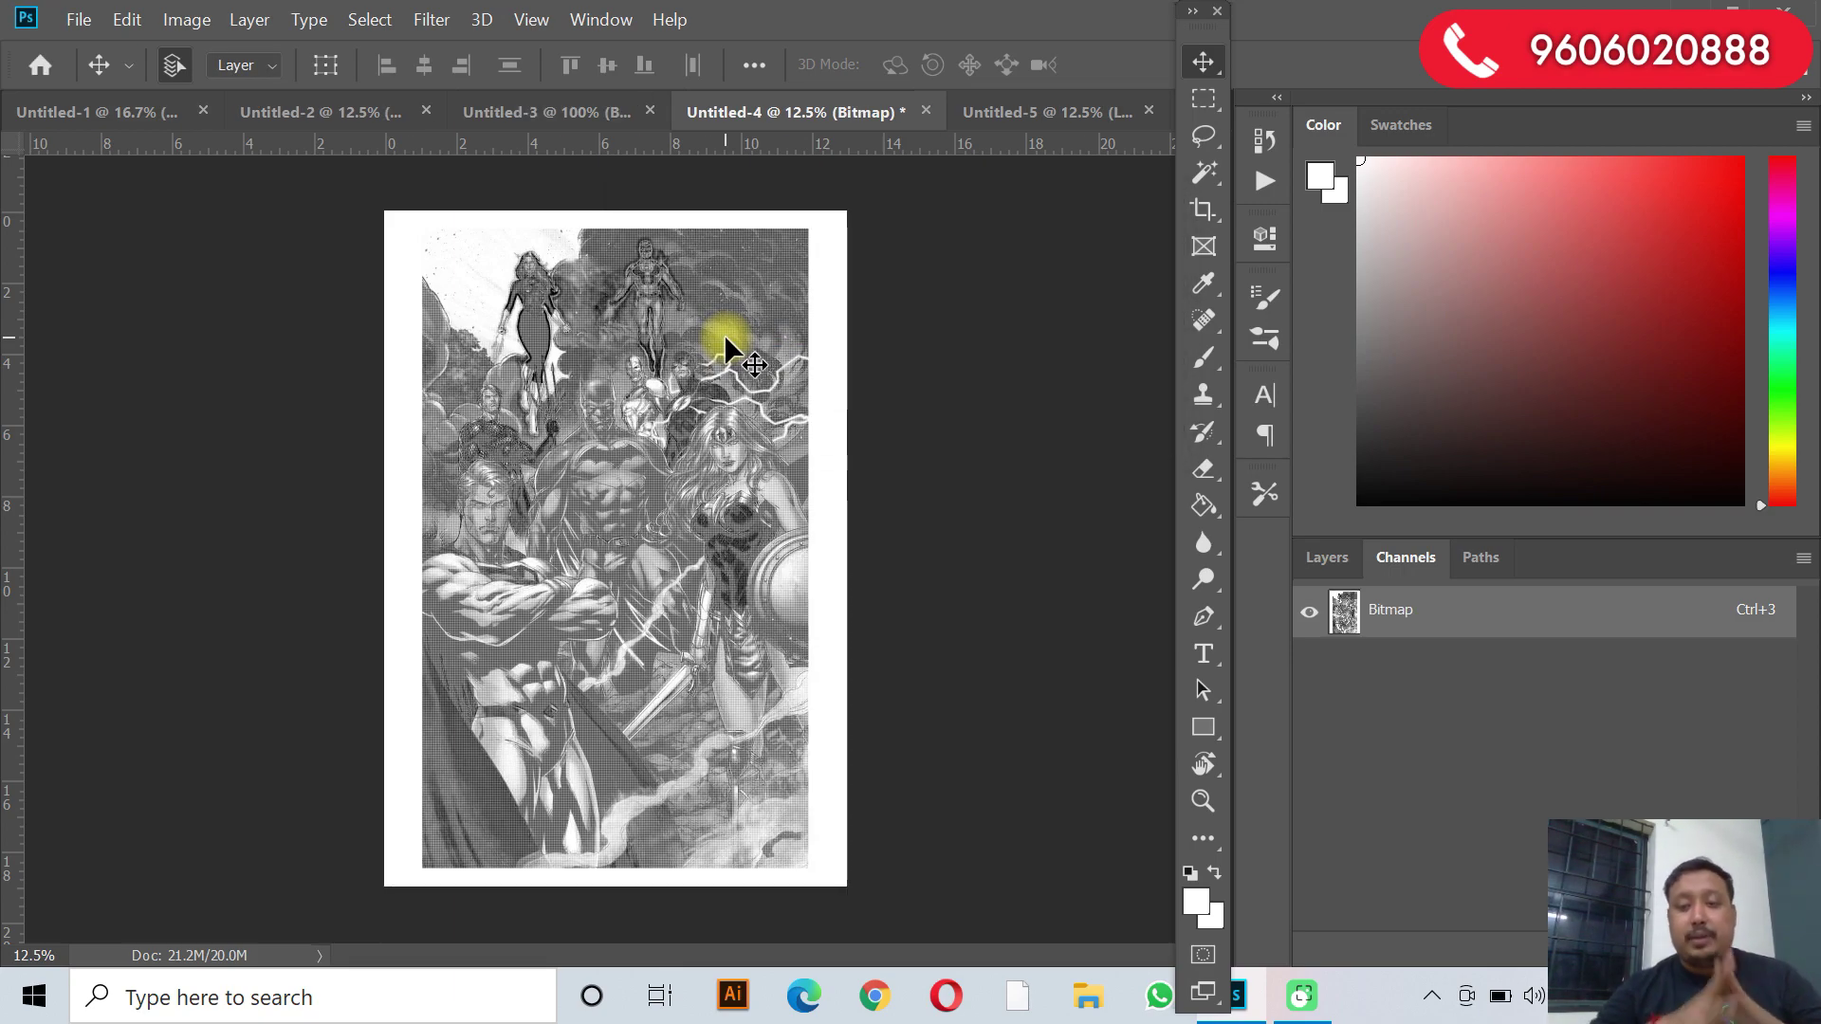
pyautogui.scroll(7, 725, 333)
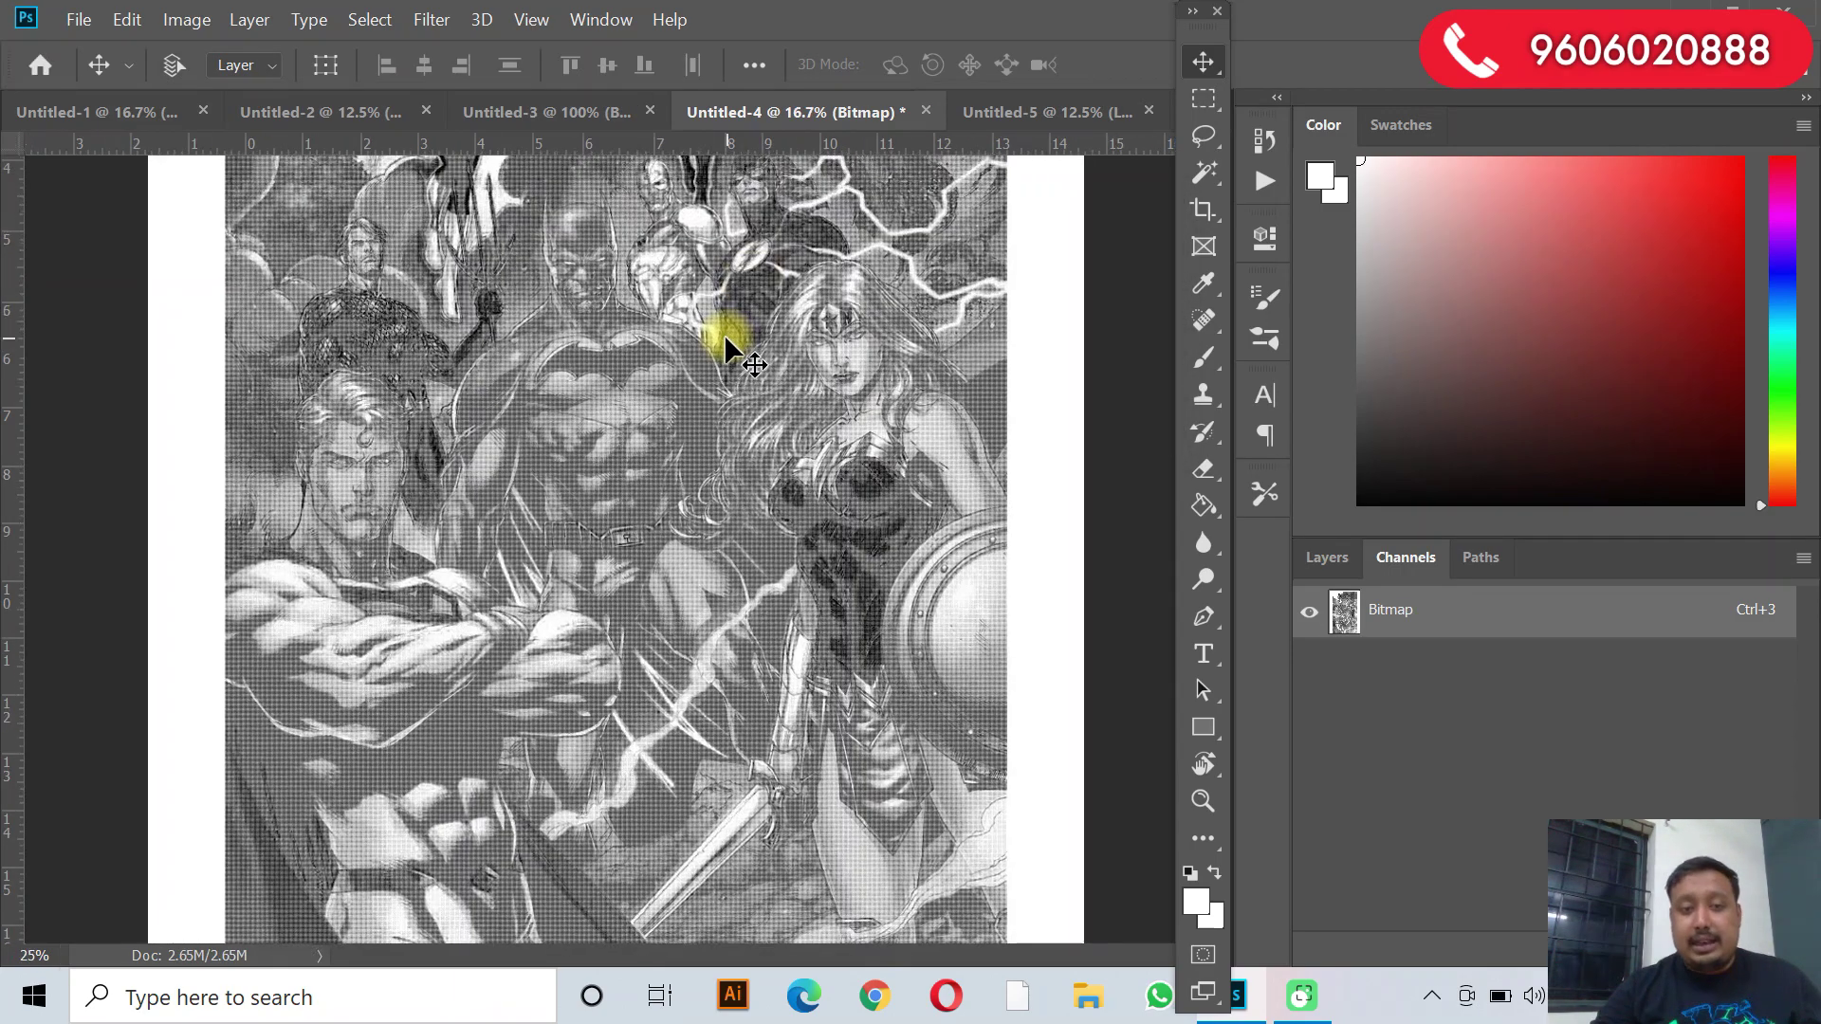
pyautogui.scroll(3, 725, 334)
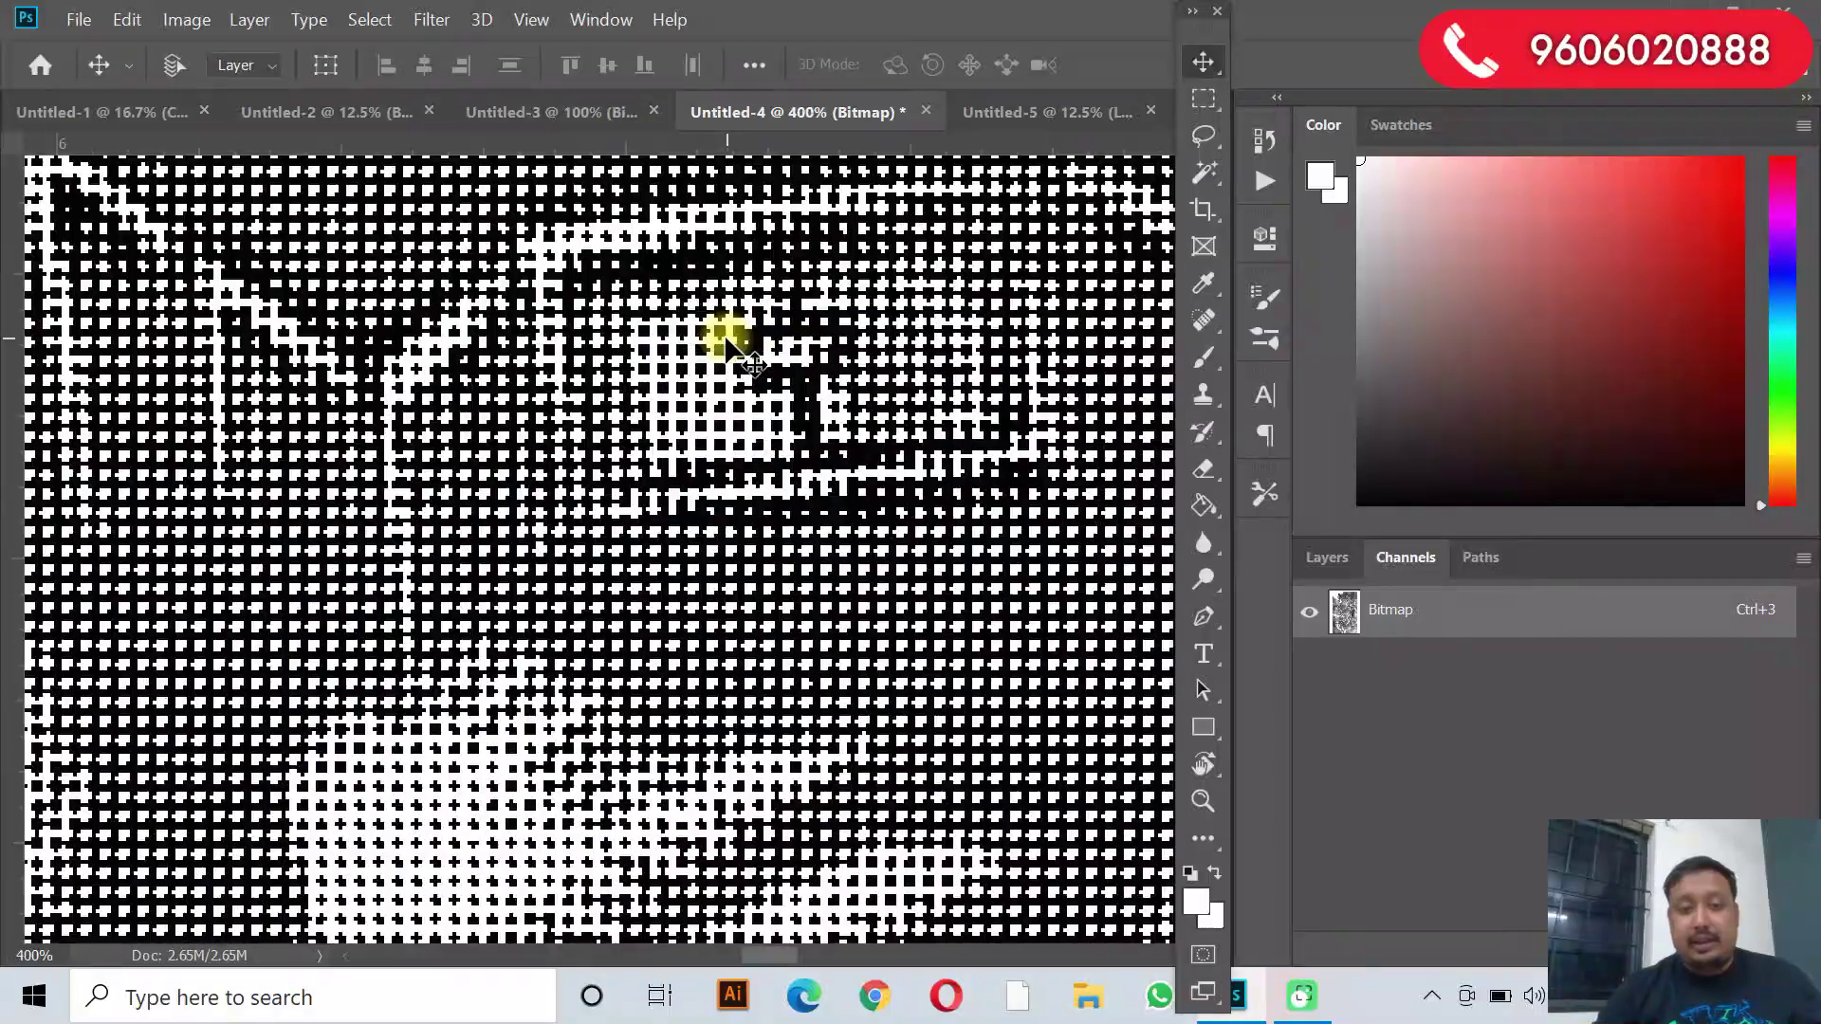
pyautogui.scroll(-8, 724, 337)
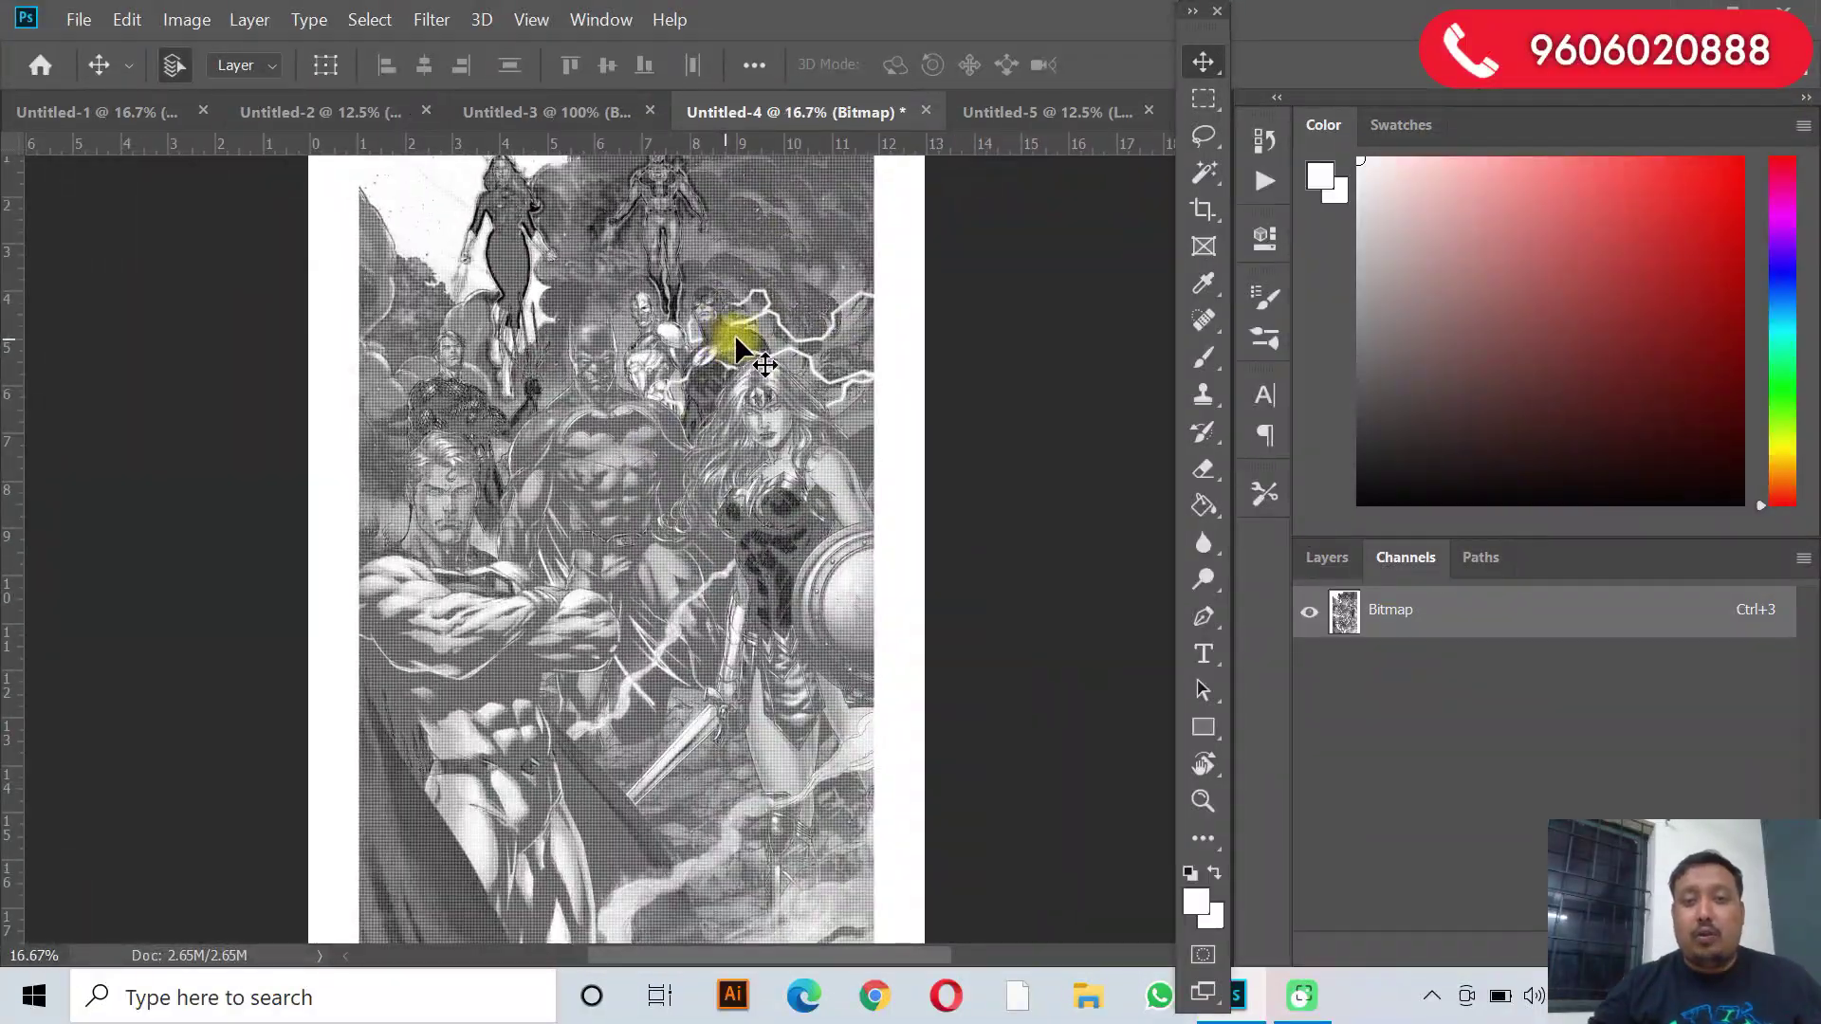
# Convert Untitled-5 to a flattened 300 pixels/inch bitmap with a round halftone screen of 60 lines/inch at 45 degrees.
pyautogui.click(1026, 112)
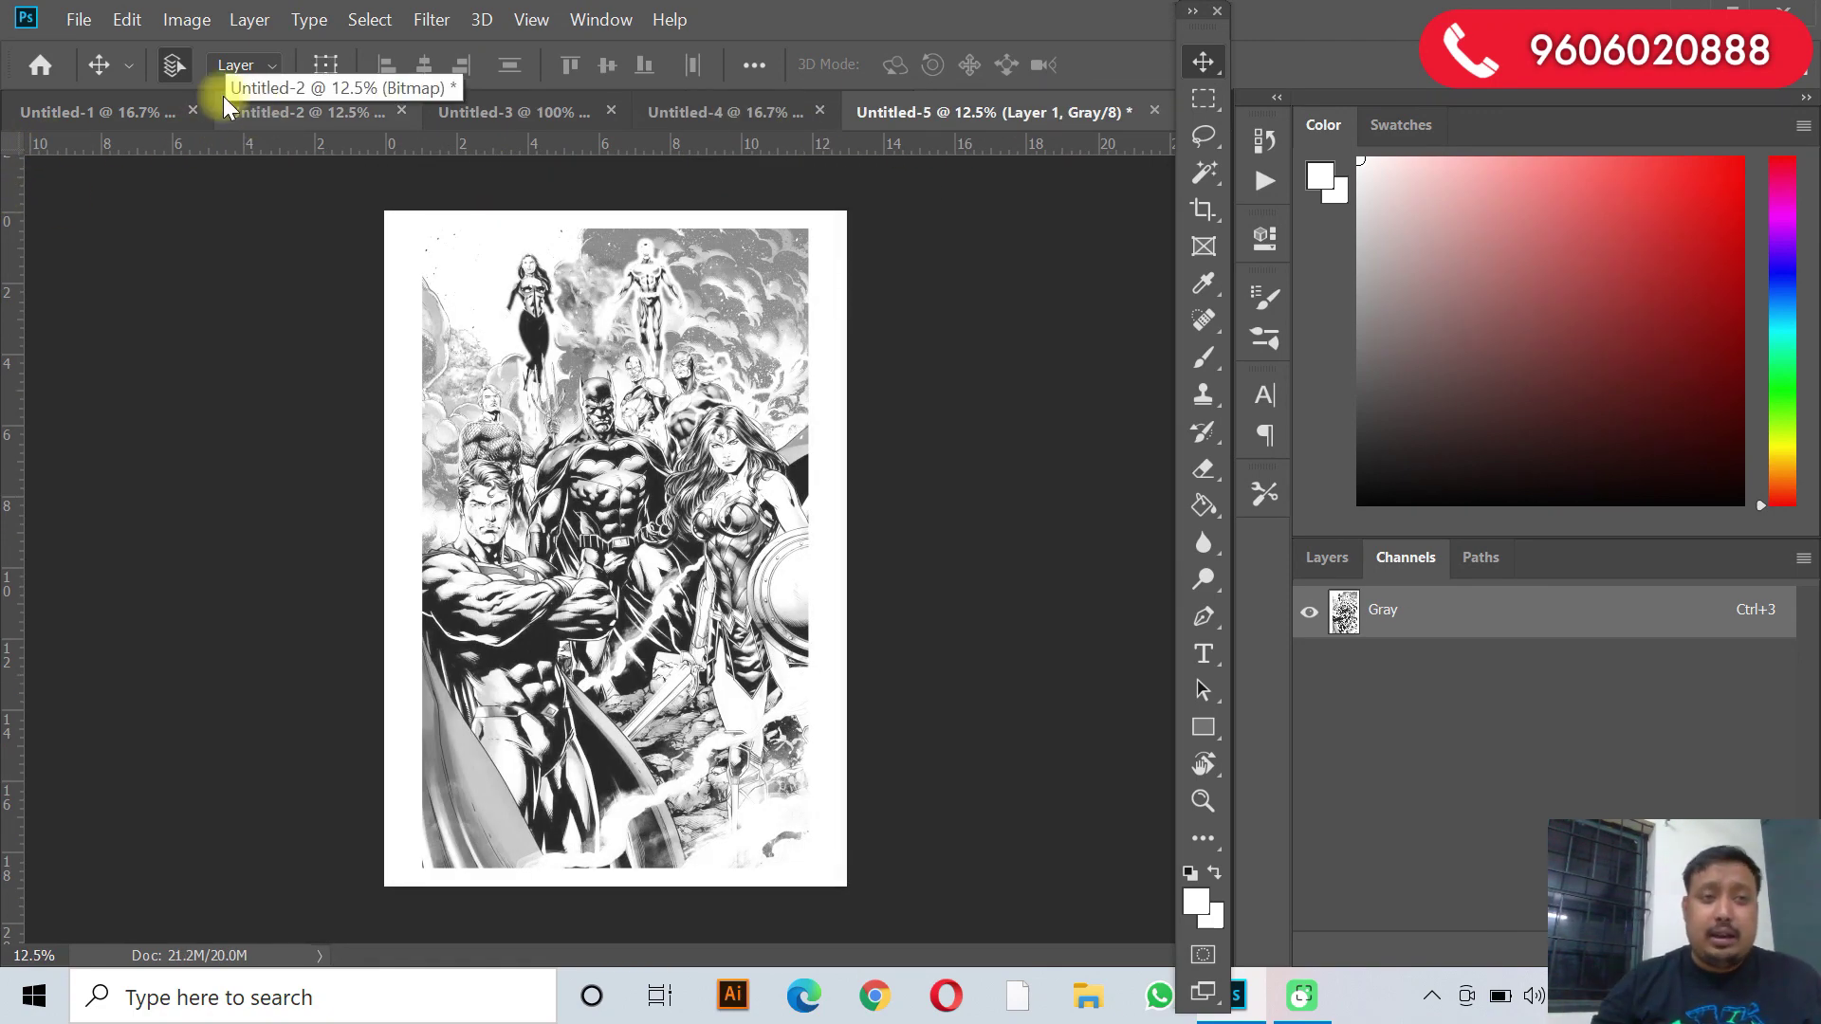
pyautogui.click(185, 19)
pyautogui.moveTo(201, 42)
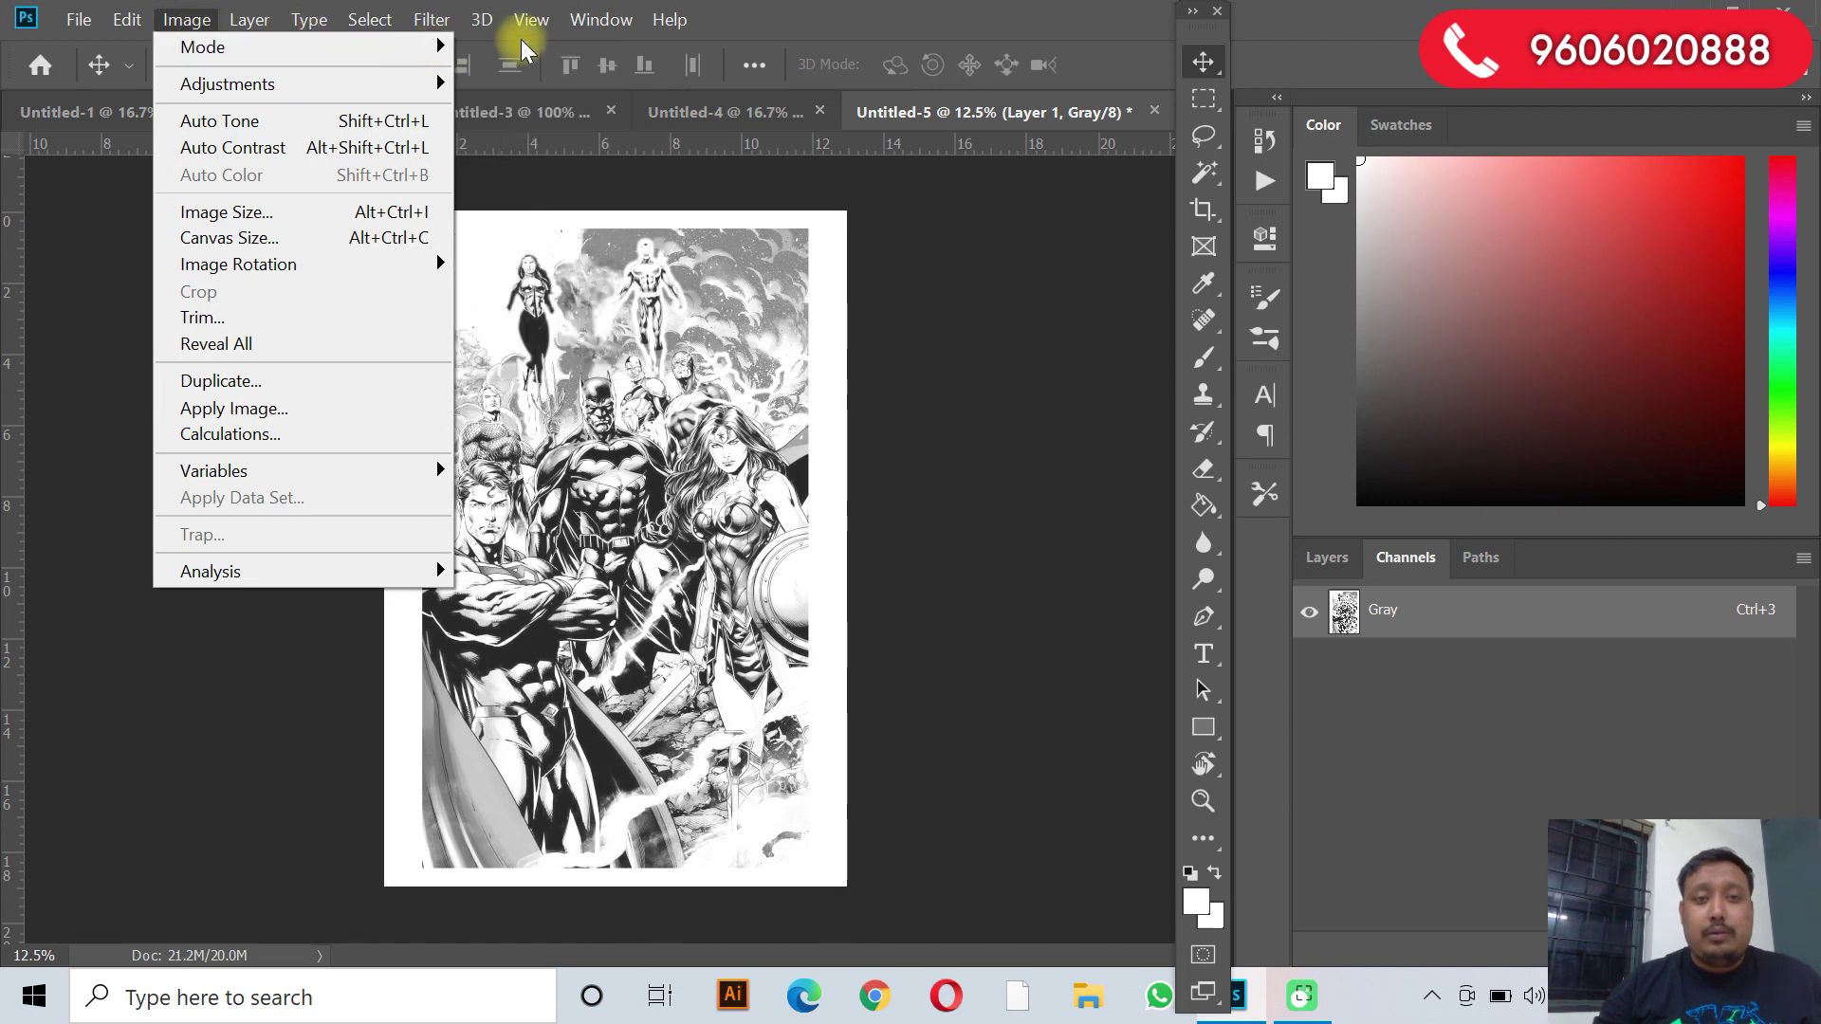
pyautogui.moveTo(398, 47)
pyautogui.click(503, 50)
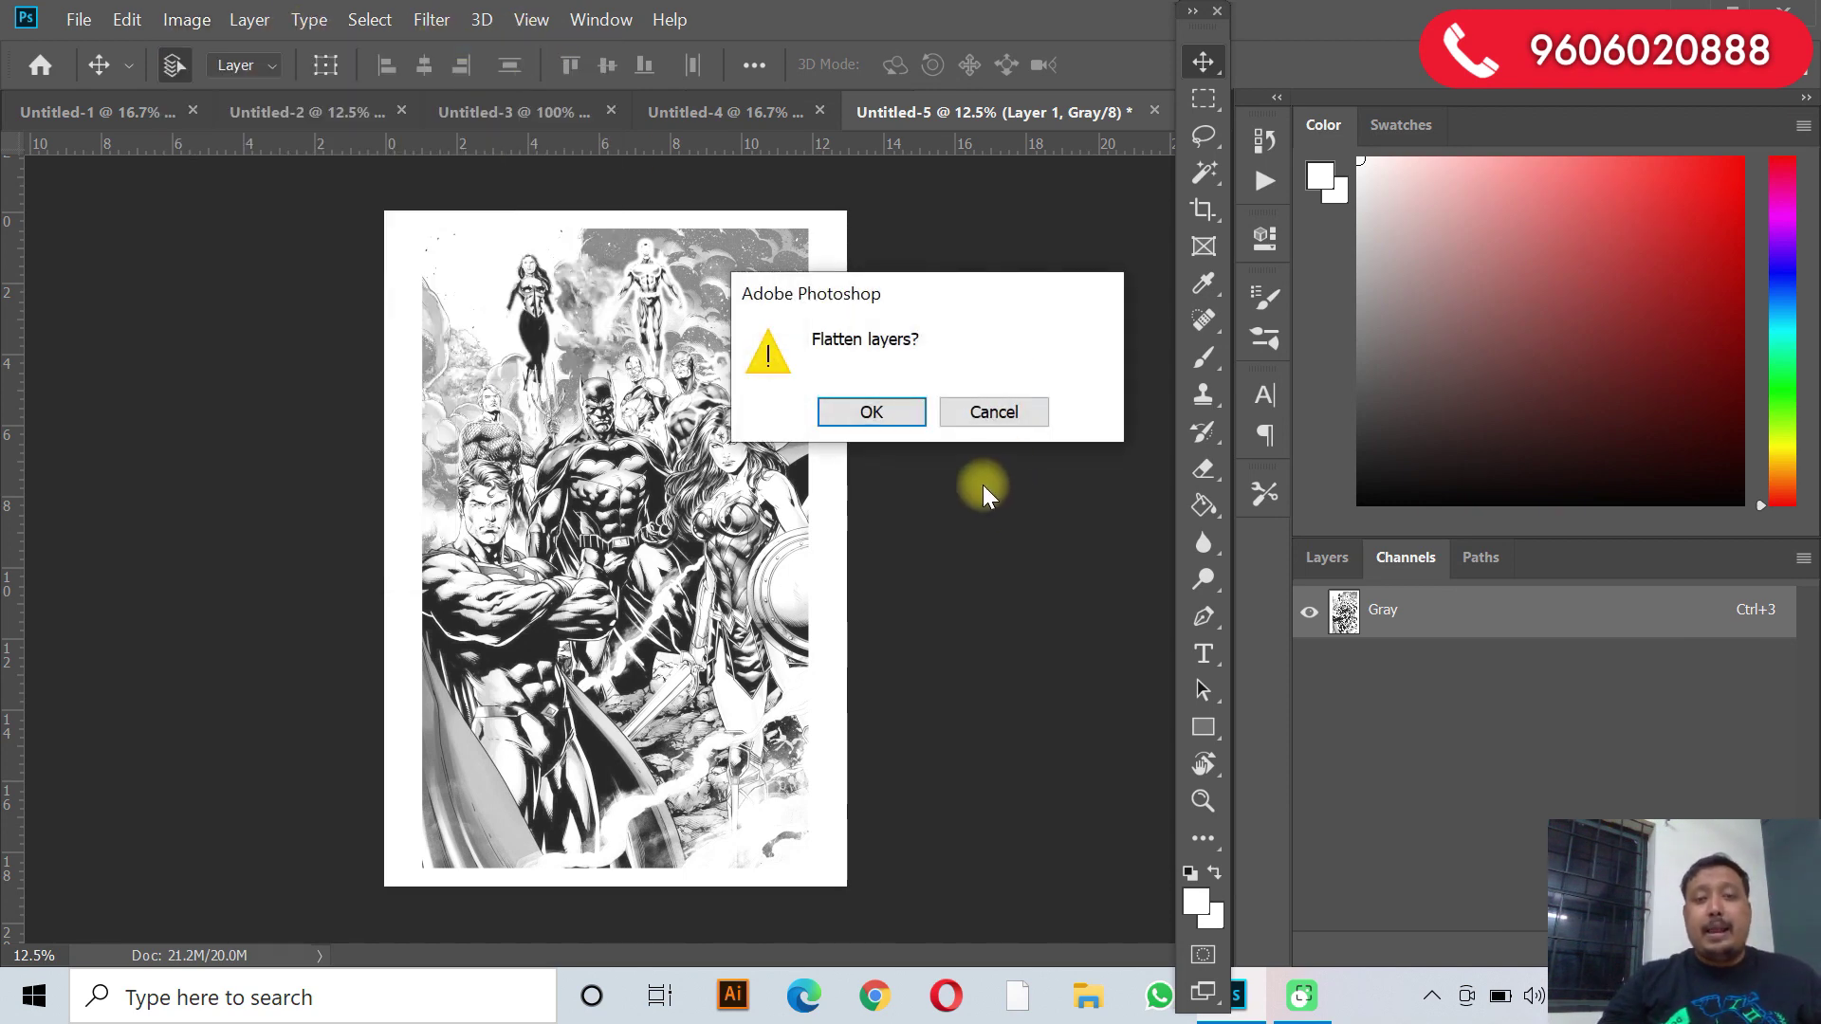
pyautogui.click(857, 409)
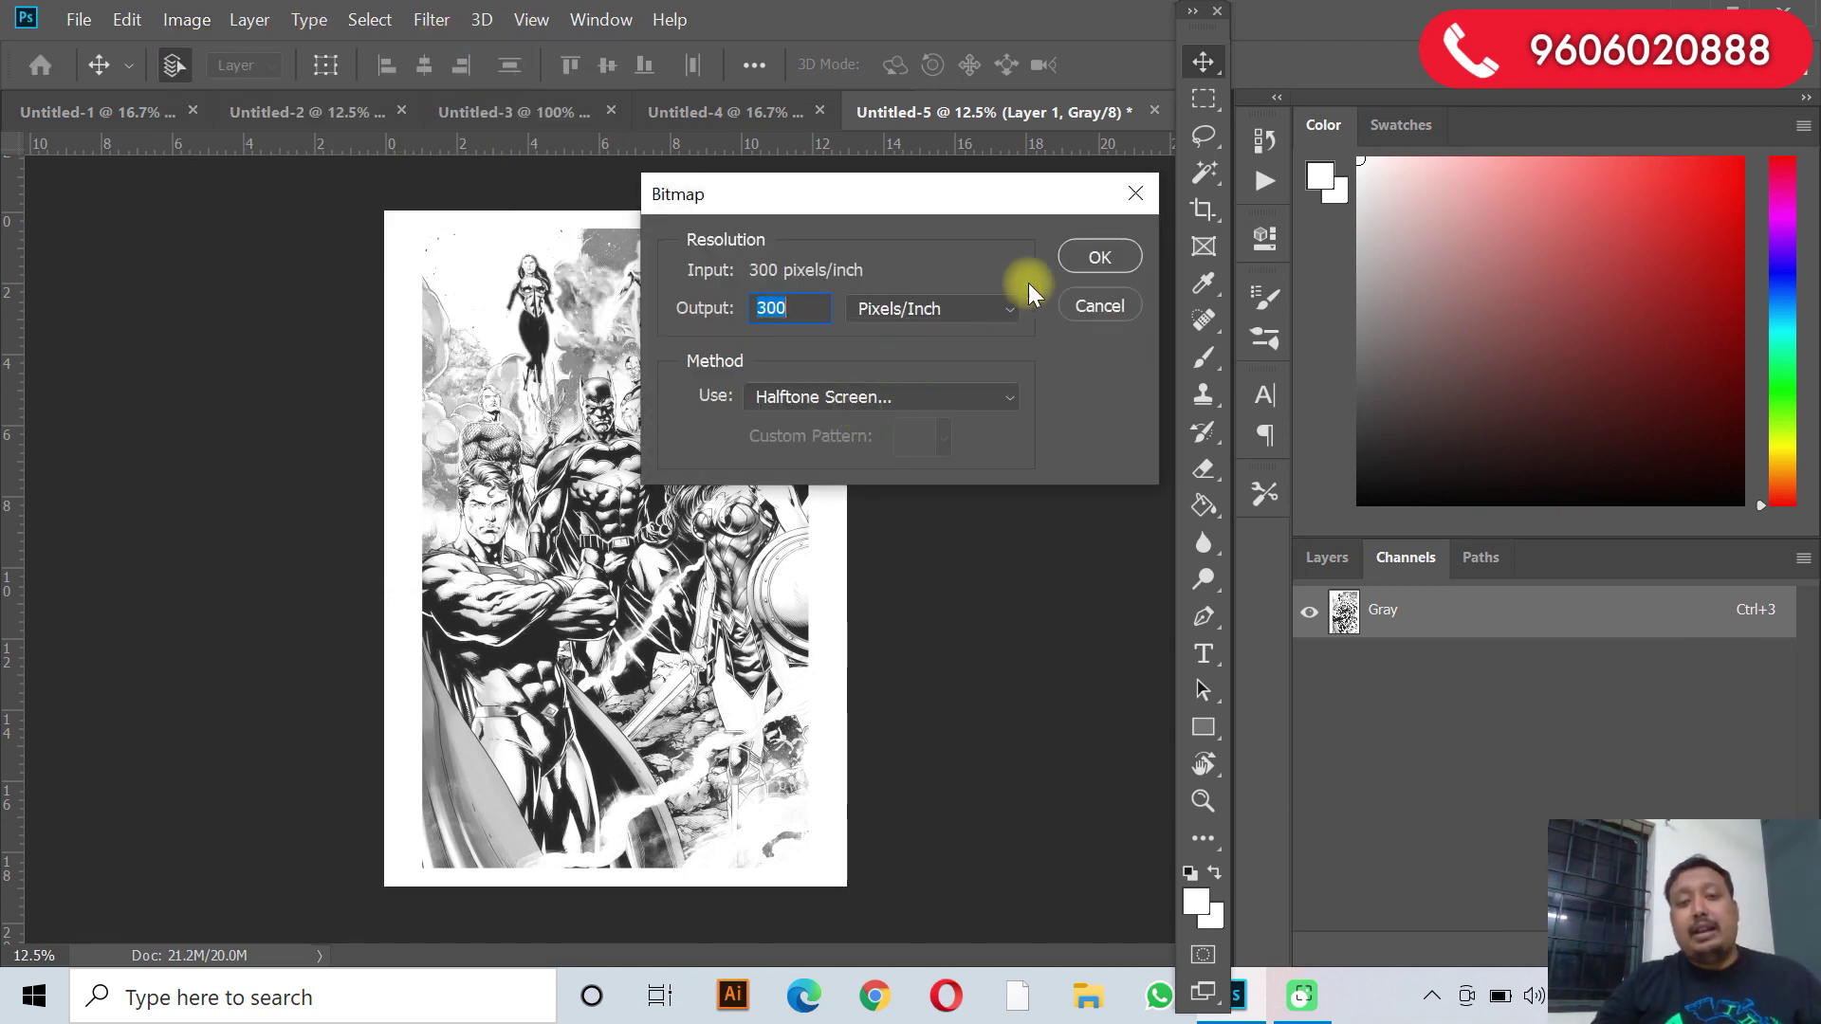
pyautogui.click(1075, 264)
pyautogui.click(797, 342)
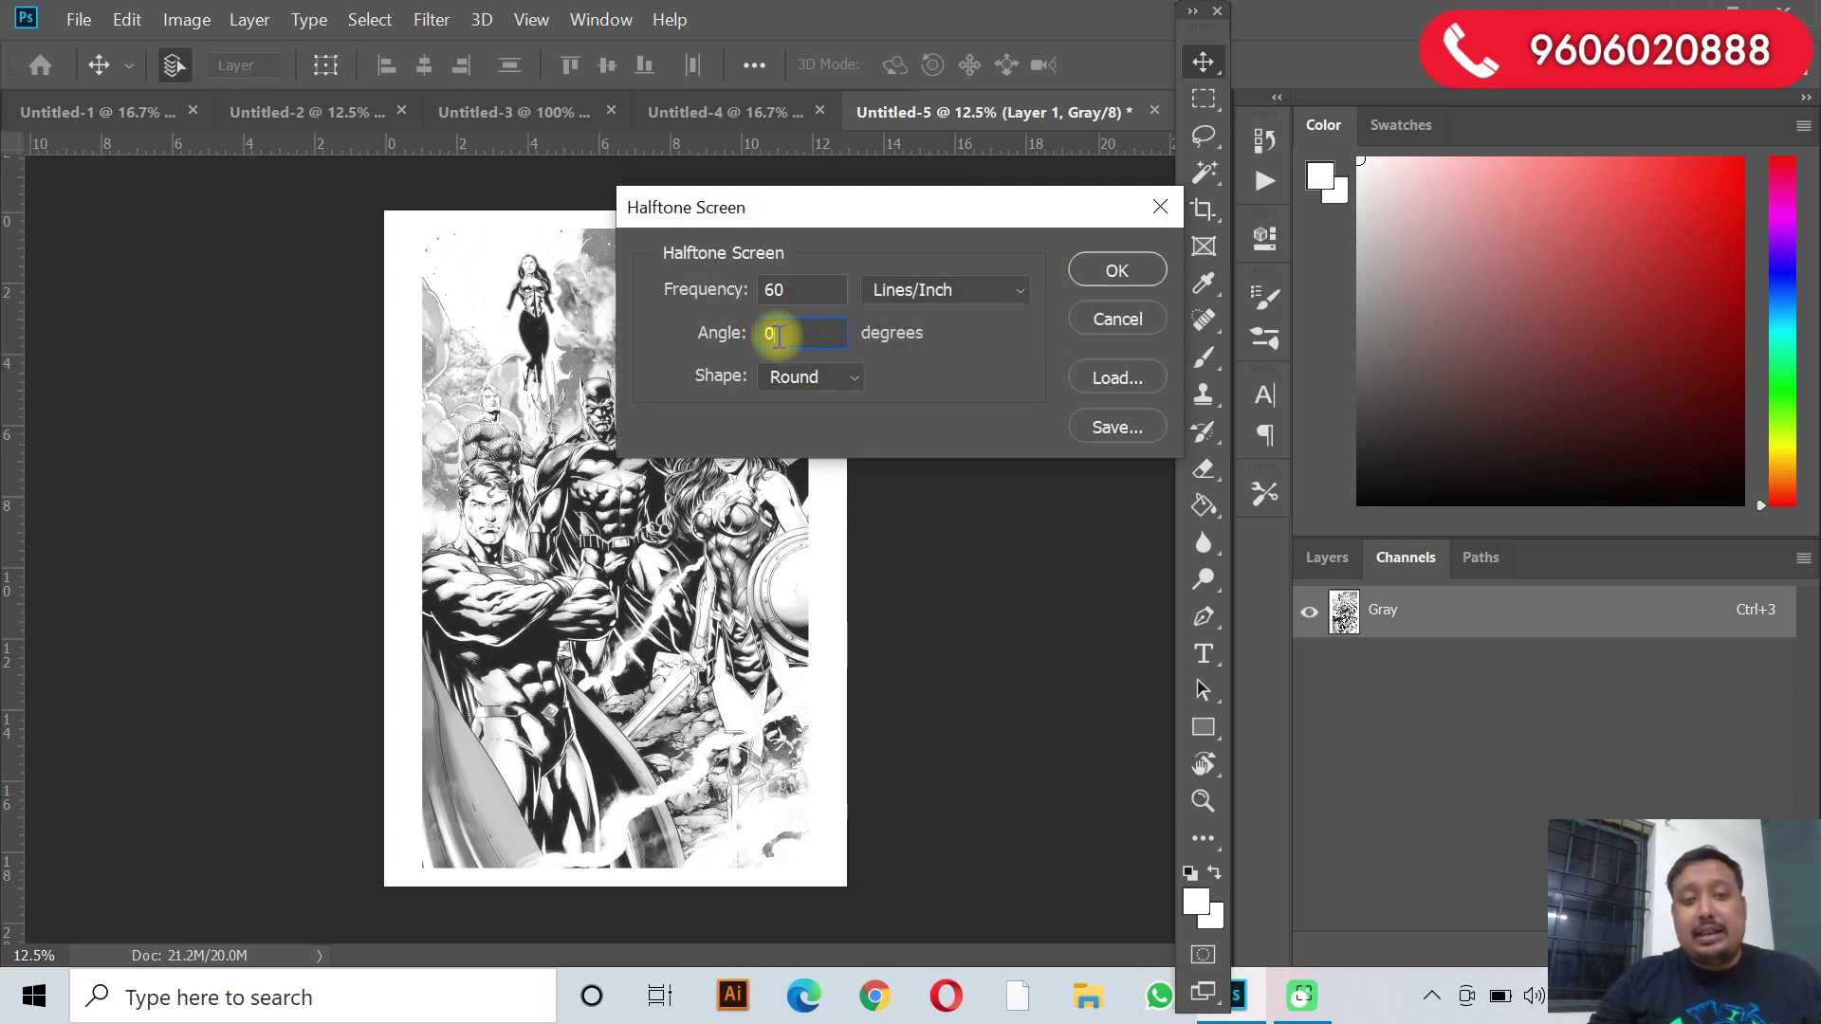
pyautogui.write('45')
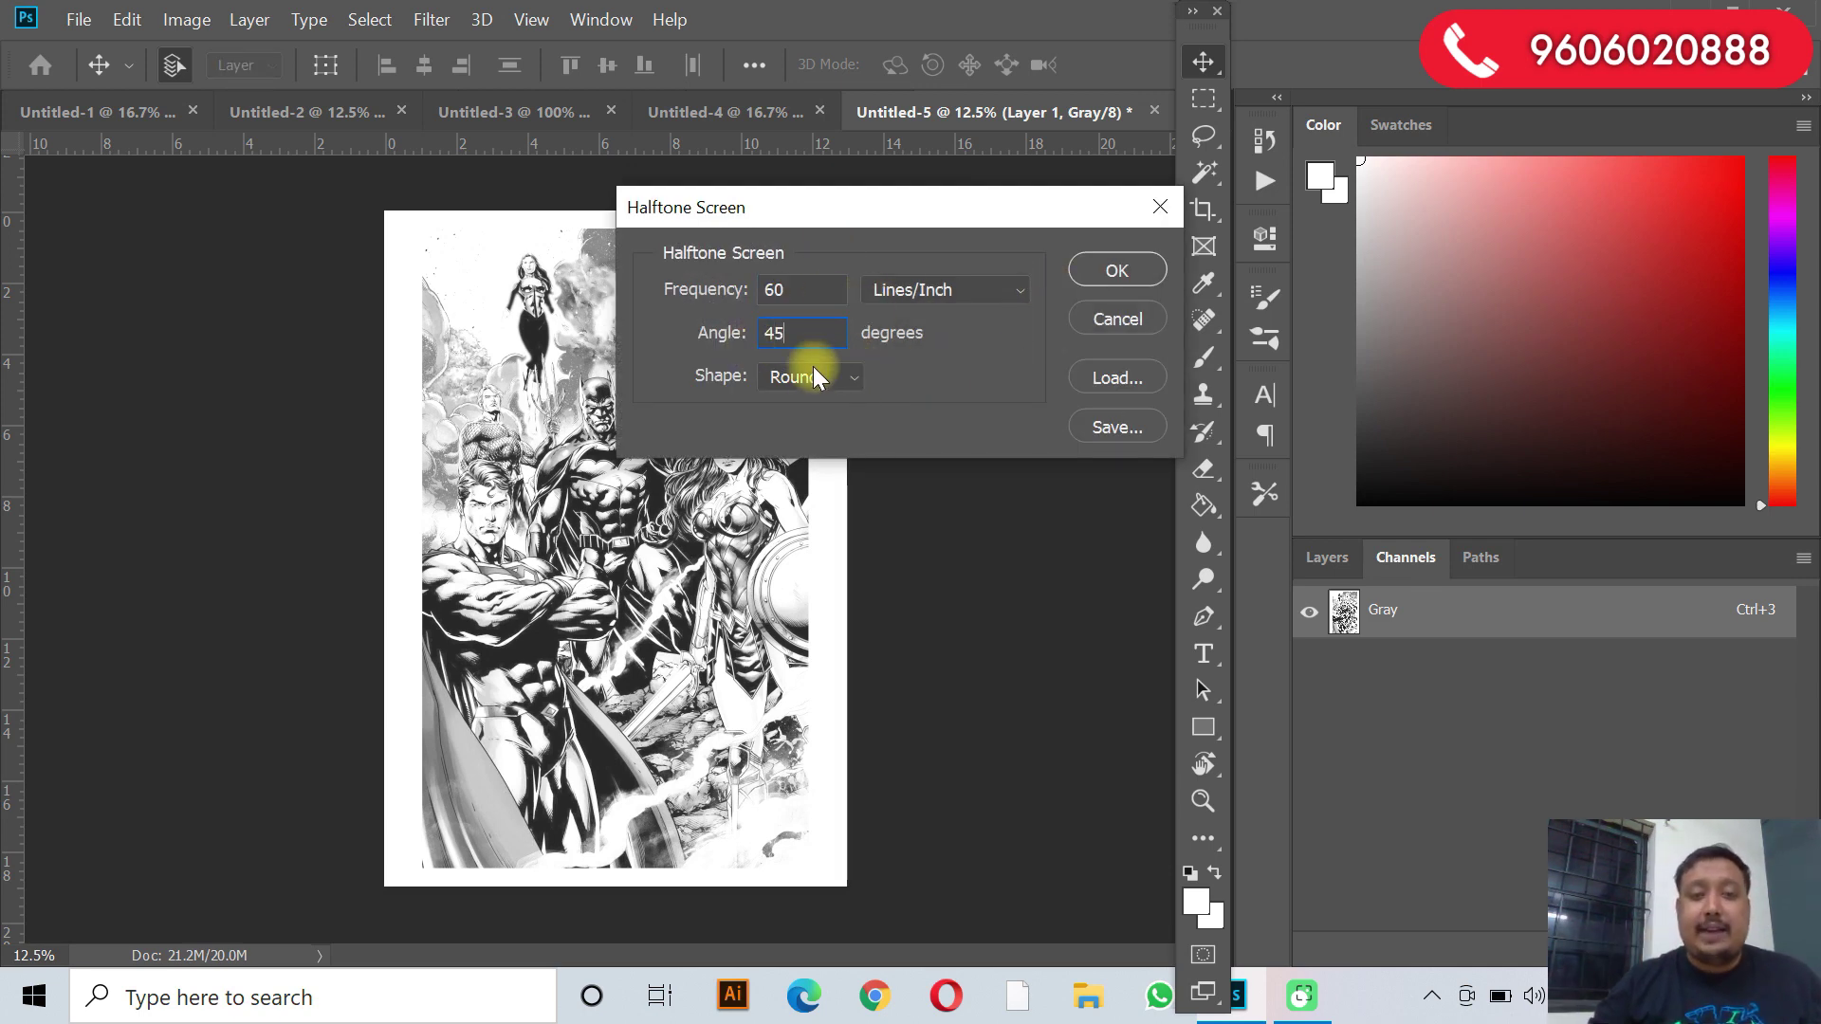
pyautogui.click(1117, 265)
# Examine the halftone dot pattern of the Untitled-5 bitmap in close detail and as a whole.
pyautogui.hotkey('ctrl', '+')
pyautogui.hotkey('ctrl', '+')
pyautogui.hotkey('ctrl', '+')
pyautogui.hotkey('ctrl', '+')
pyautogui.hotkey('ctrl', '+')
pyautogui.hotkey('ctrl', '+')
pyautogui.hotkey('ctrl', '+')
pyautogui.hotkey('ctrl', '+')
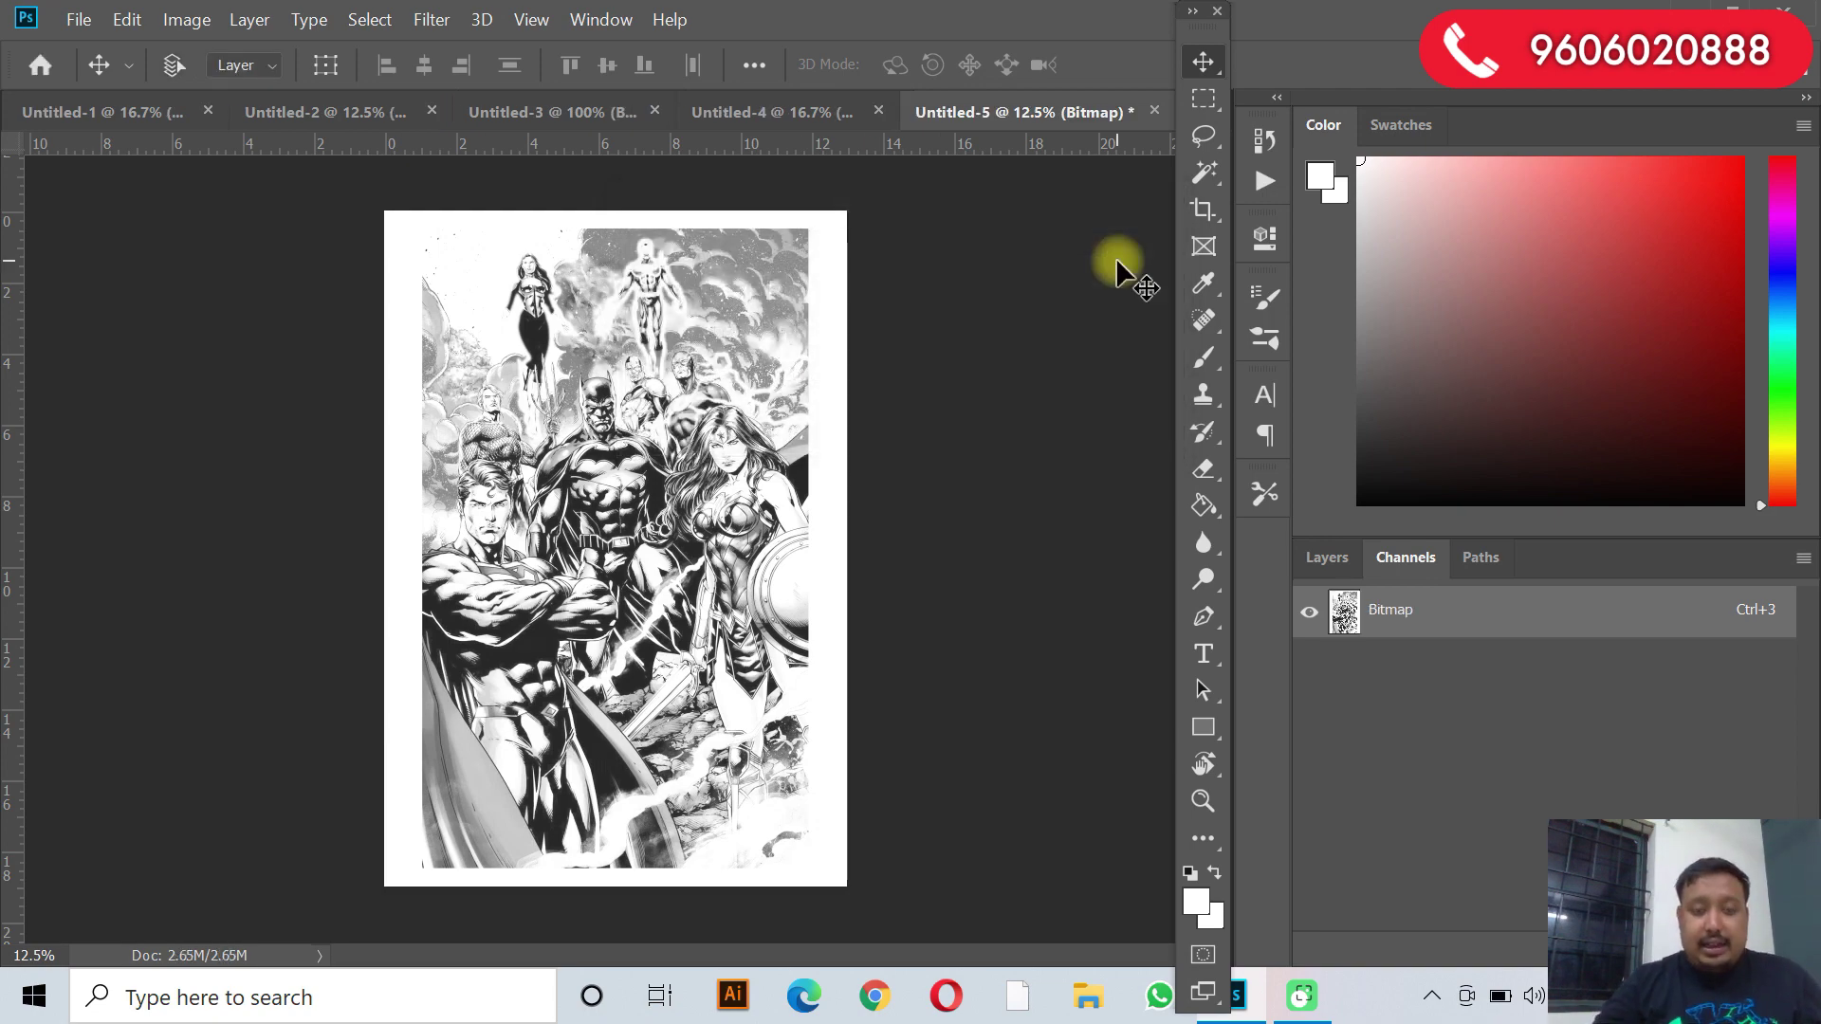
pyautogui.hotkey('ctrl', '-')
pyautogui.hotkey('ctrl', '-')
pyautogui.hotkey('ctrl', '-')
pyautogui.hotkey('ctrl', '-')
pyautogui.hotkey('ctrl', '-')
pyautogui.hotkey('ctrl', '-')
pyautogui.hotkey('ctrl', '-')
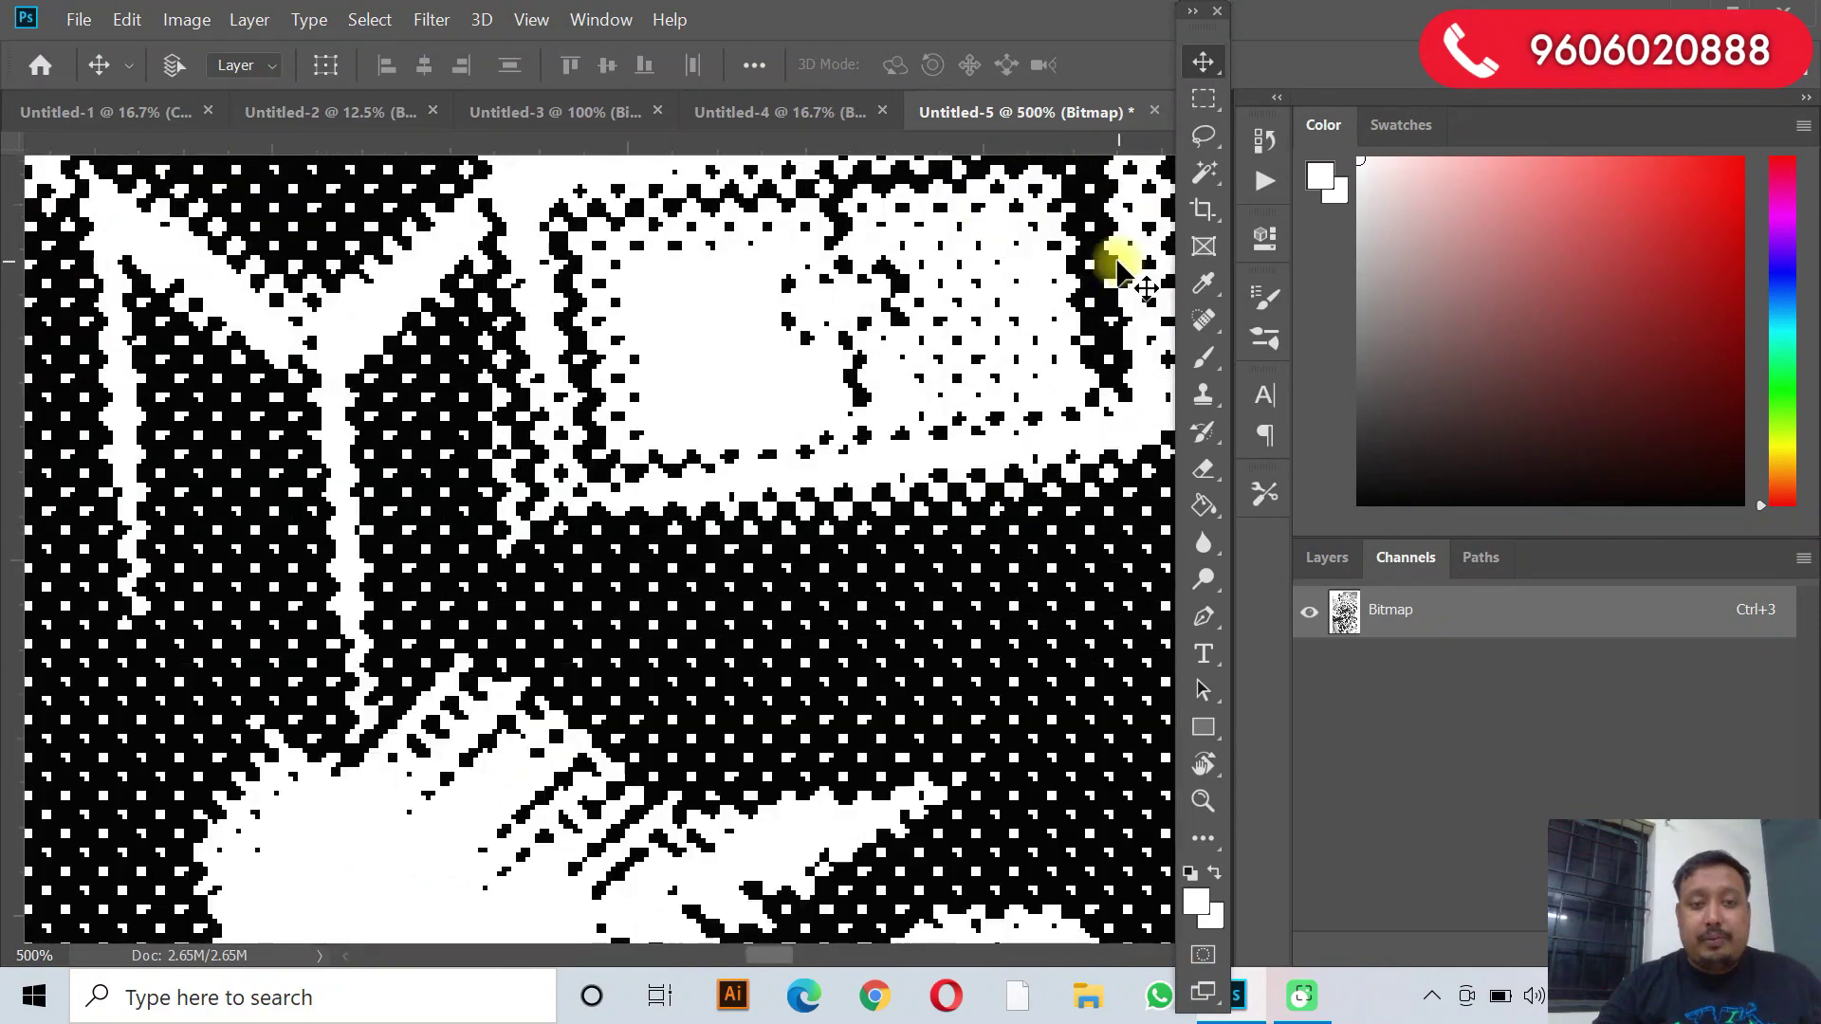
pyautogui.hotkey('ctrl', '-')
pyautogui.hotkey('ctrl', '-')
pyautogui.hotkey('ctrl', '-')
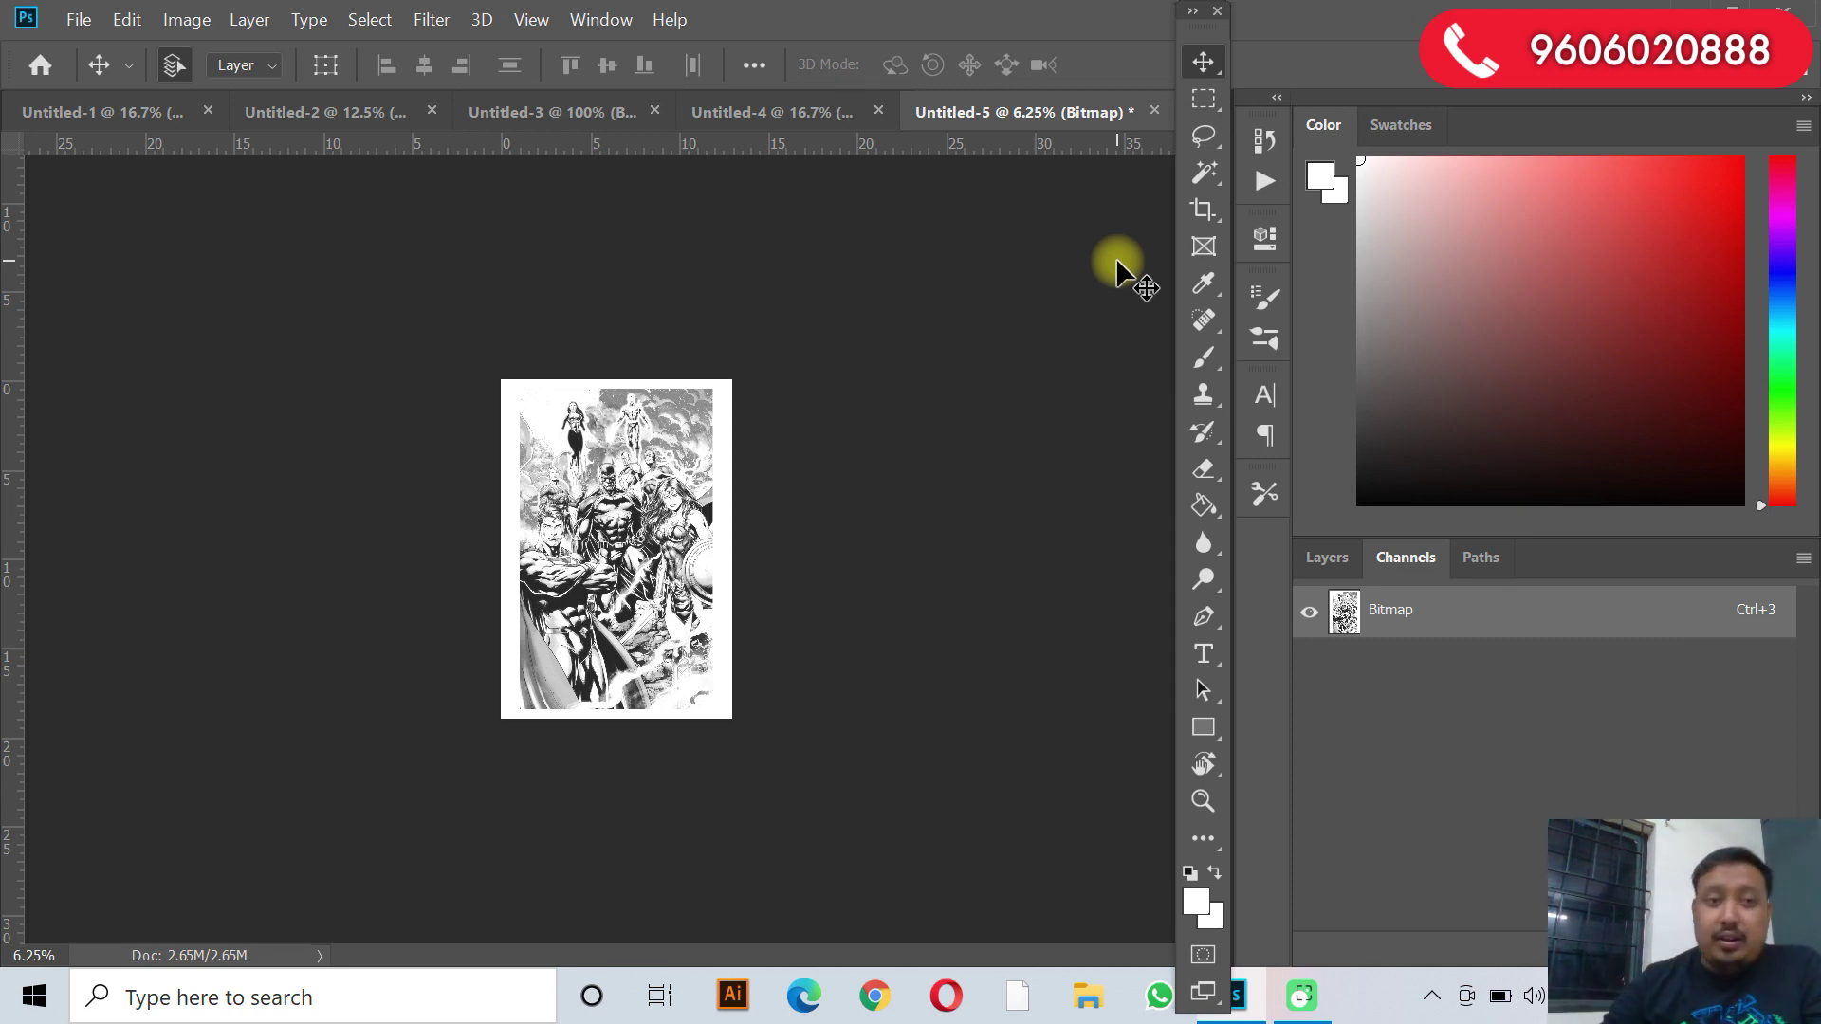
# Copy the entire Untitled-2 halftone bitmap and paste it into the Cyan channel of Untitled-1.
pyautogui.click(146, 121)
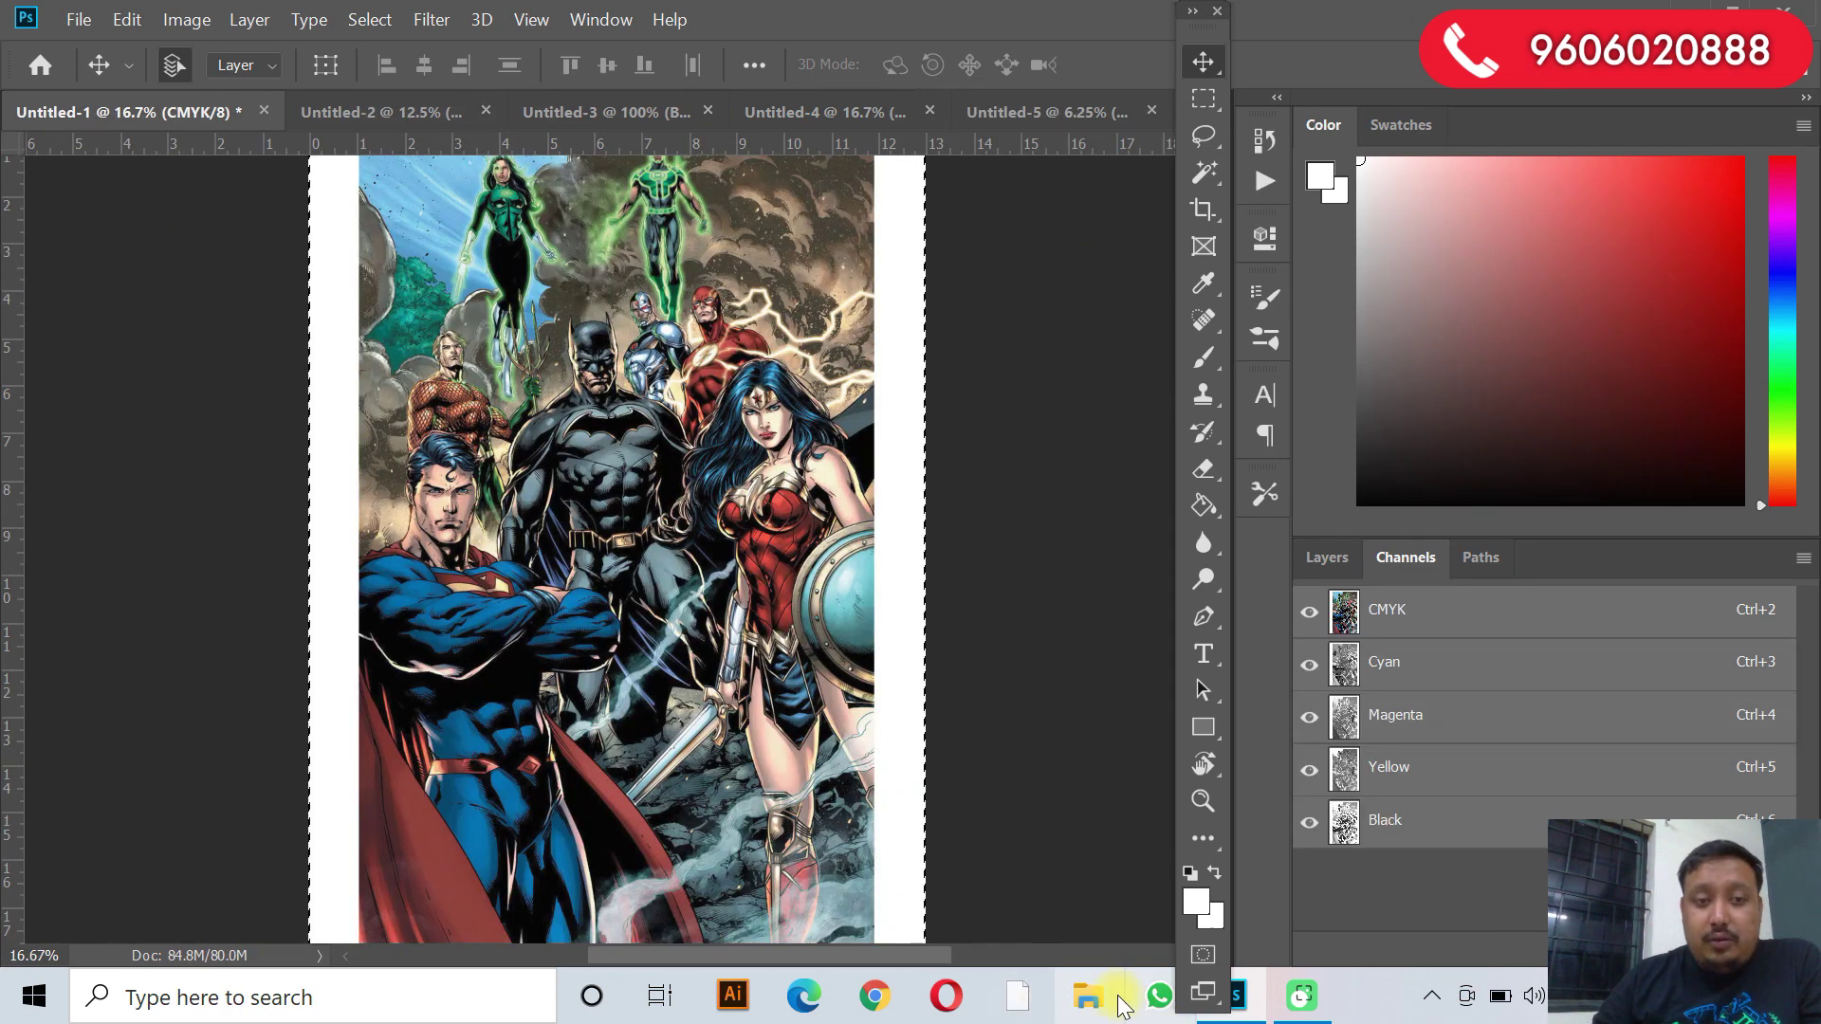
pyautogui.click(1527, 732)
pyautogui.click(1394, 664)
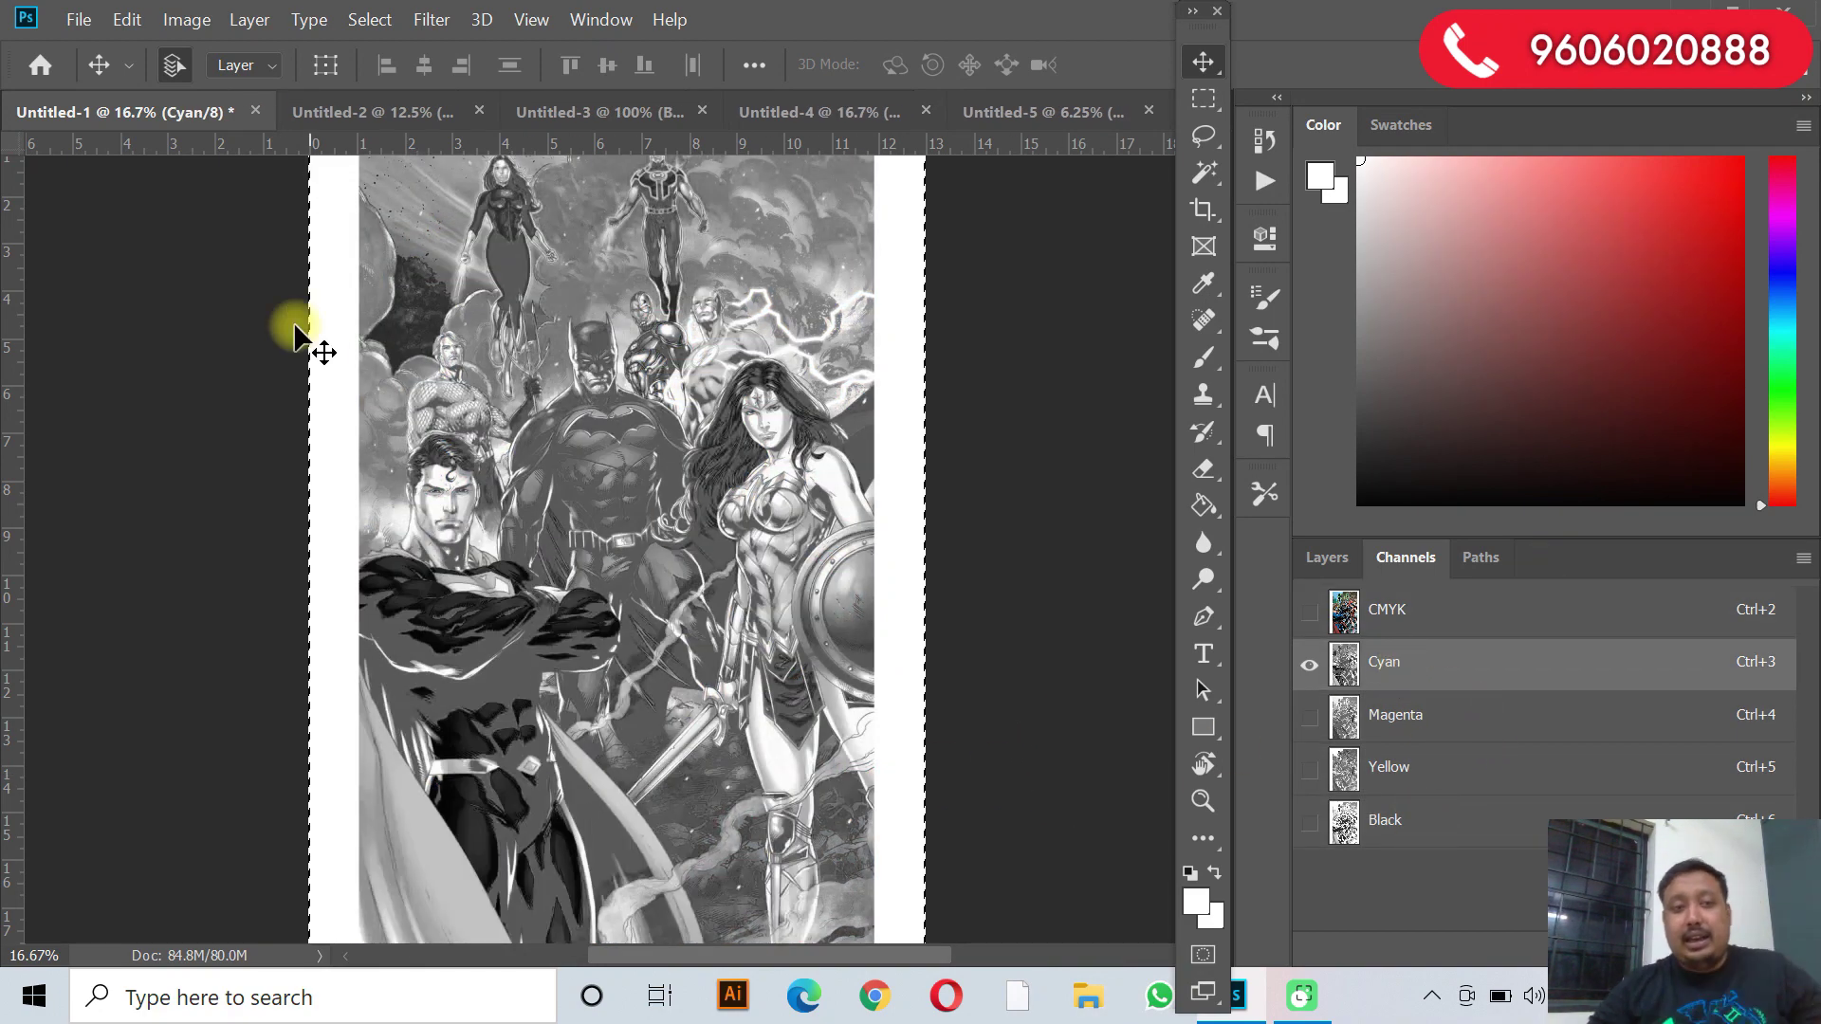
pyautogui.click(363, 114)
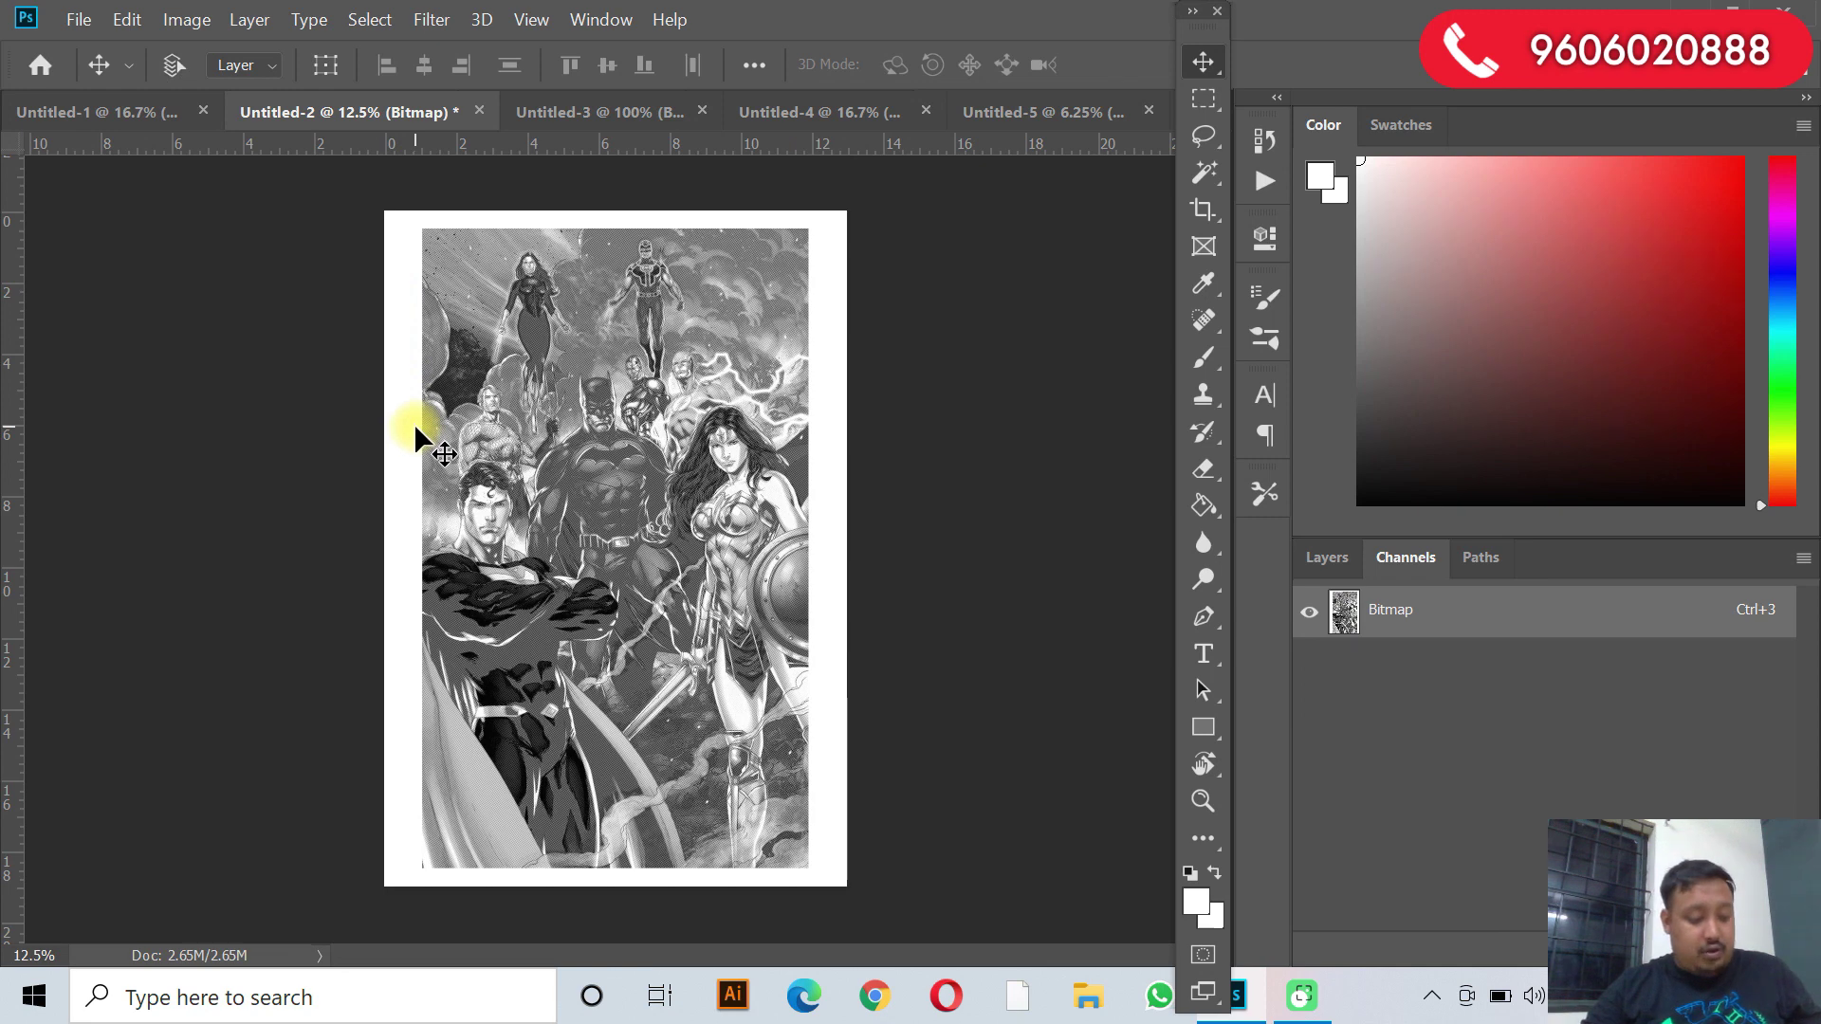
pyautogui.hotkey('ctrl', 'a')
pyautogui.click(117, 121)
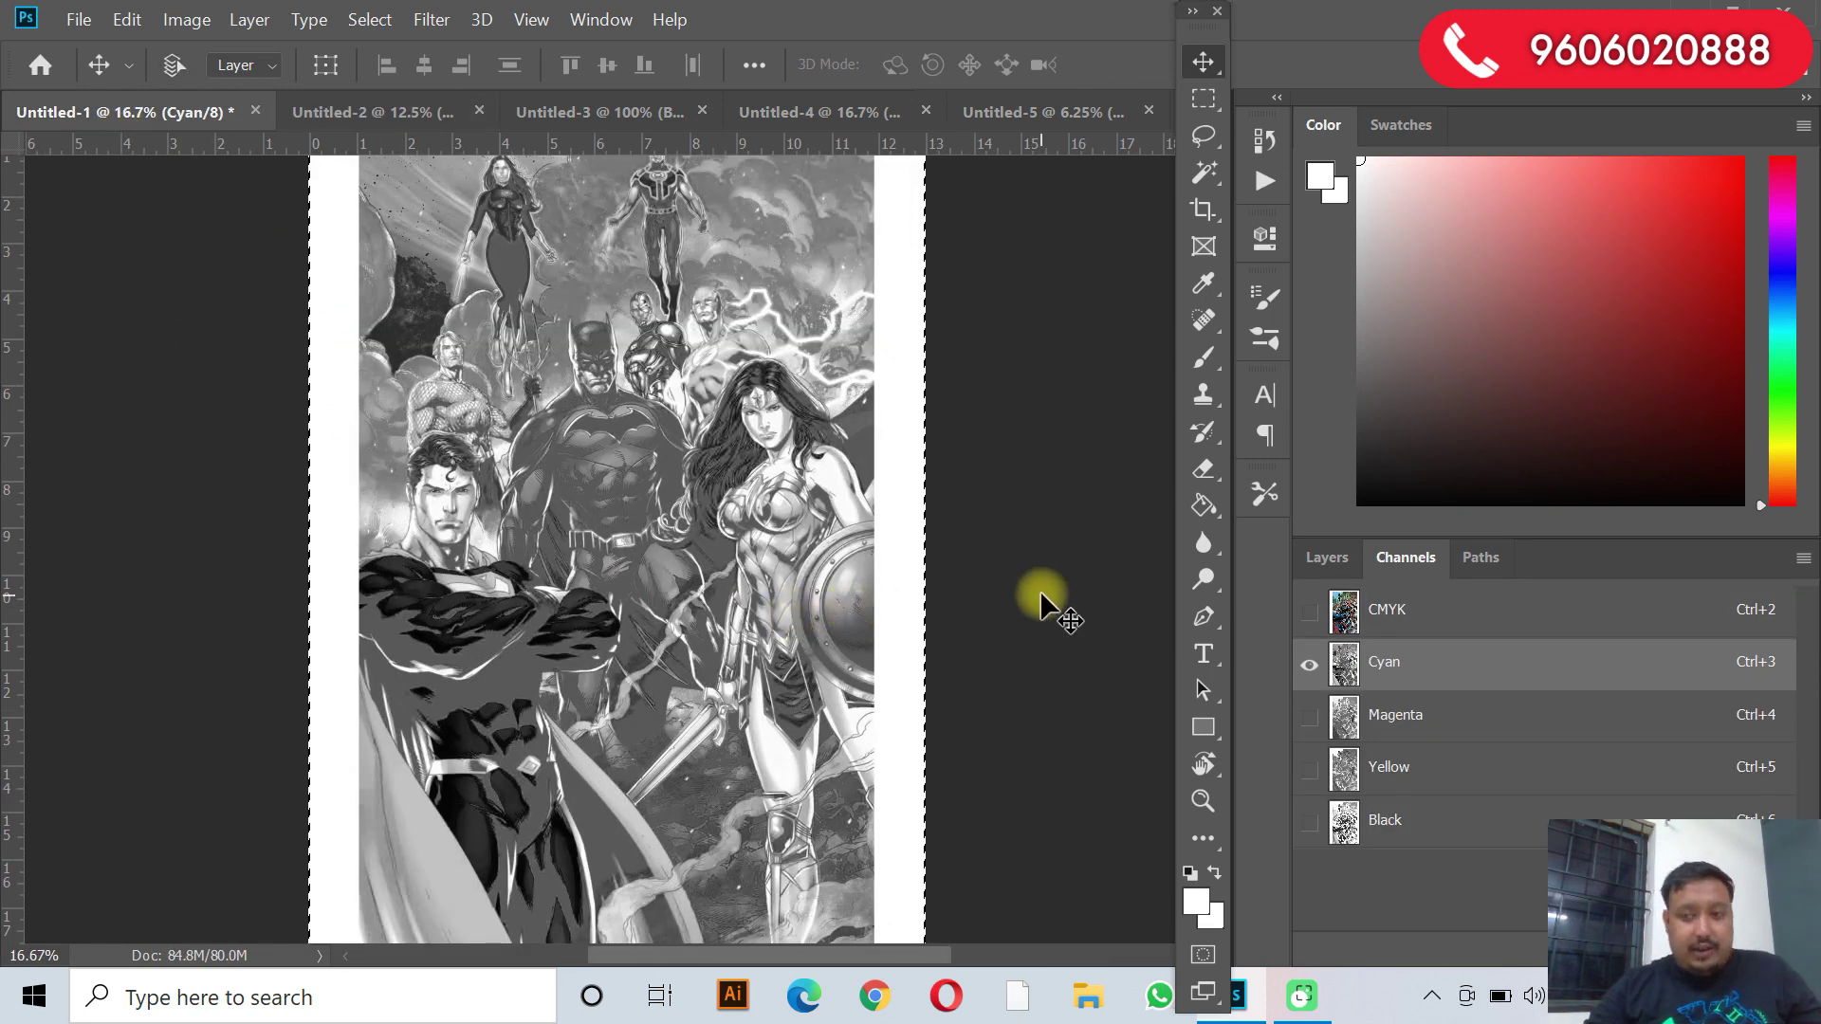
pyautogui.hotkey('ctrl', 'v')
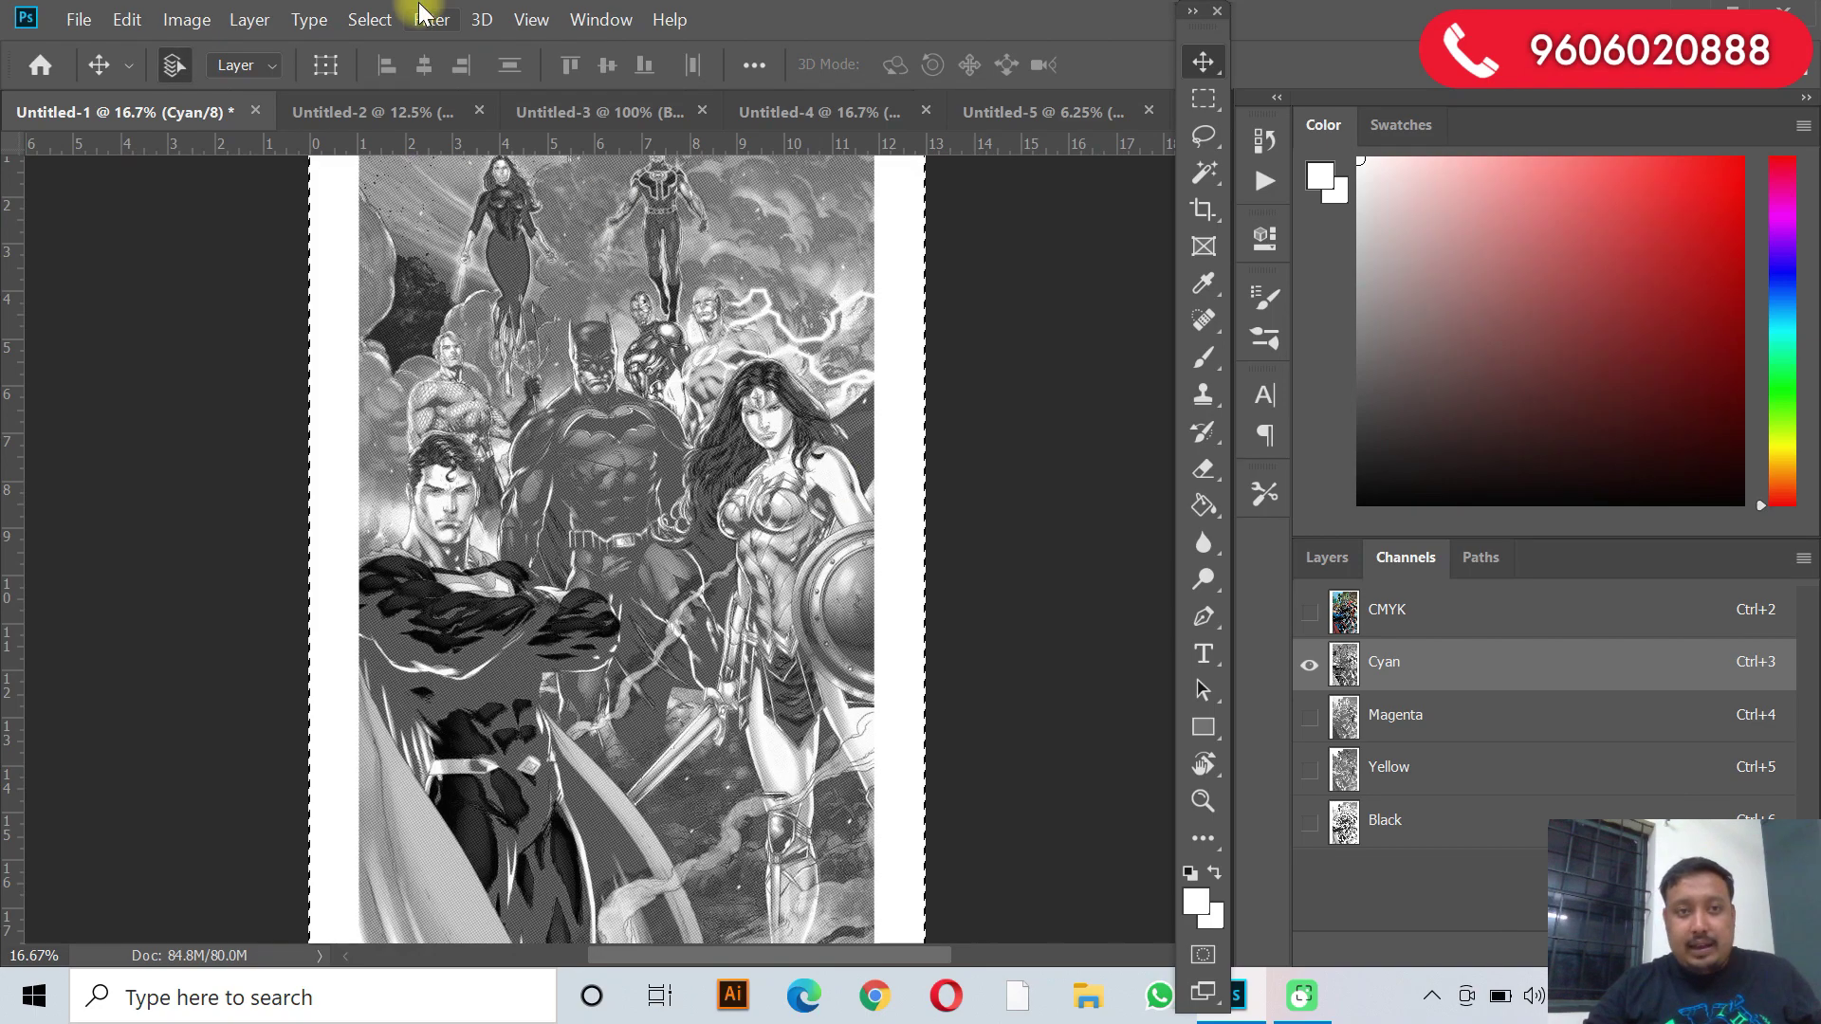
# Copy the entire Untitled-3 halftone bitmap and paste it into the Magenta channel of Untitled-1.
pyautogui.click(1422, 716)
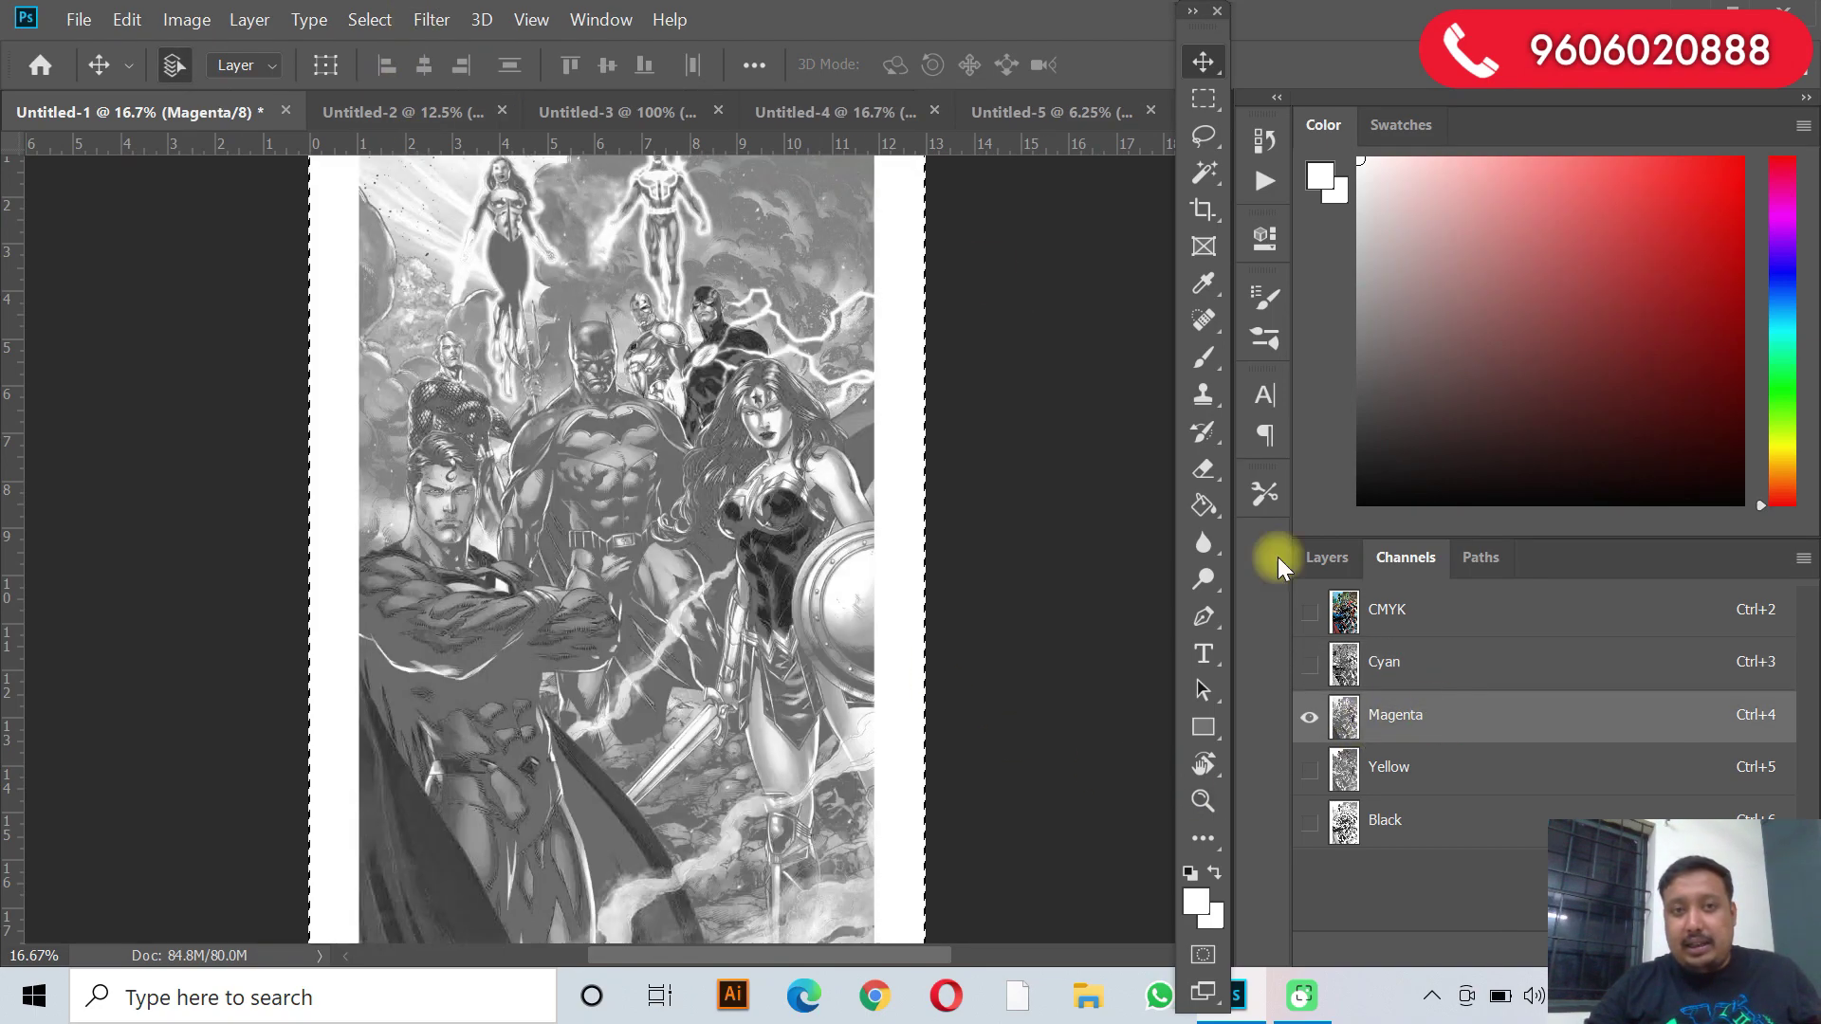
pyautogui.click(651, 108)
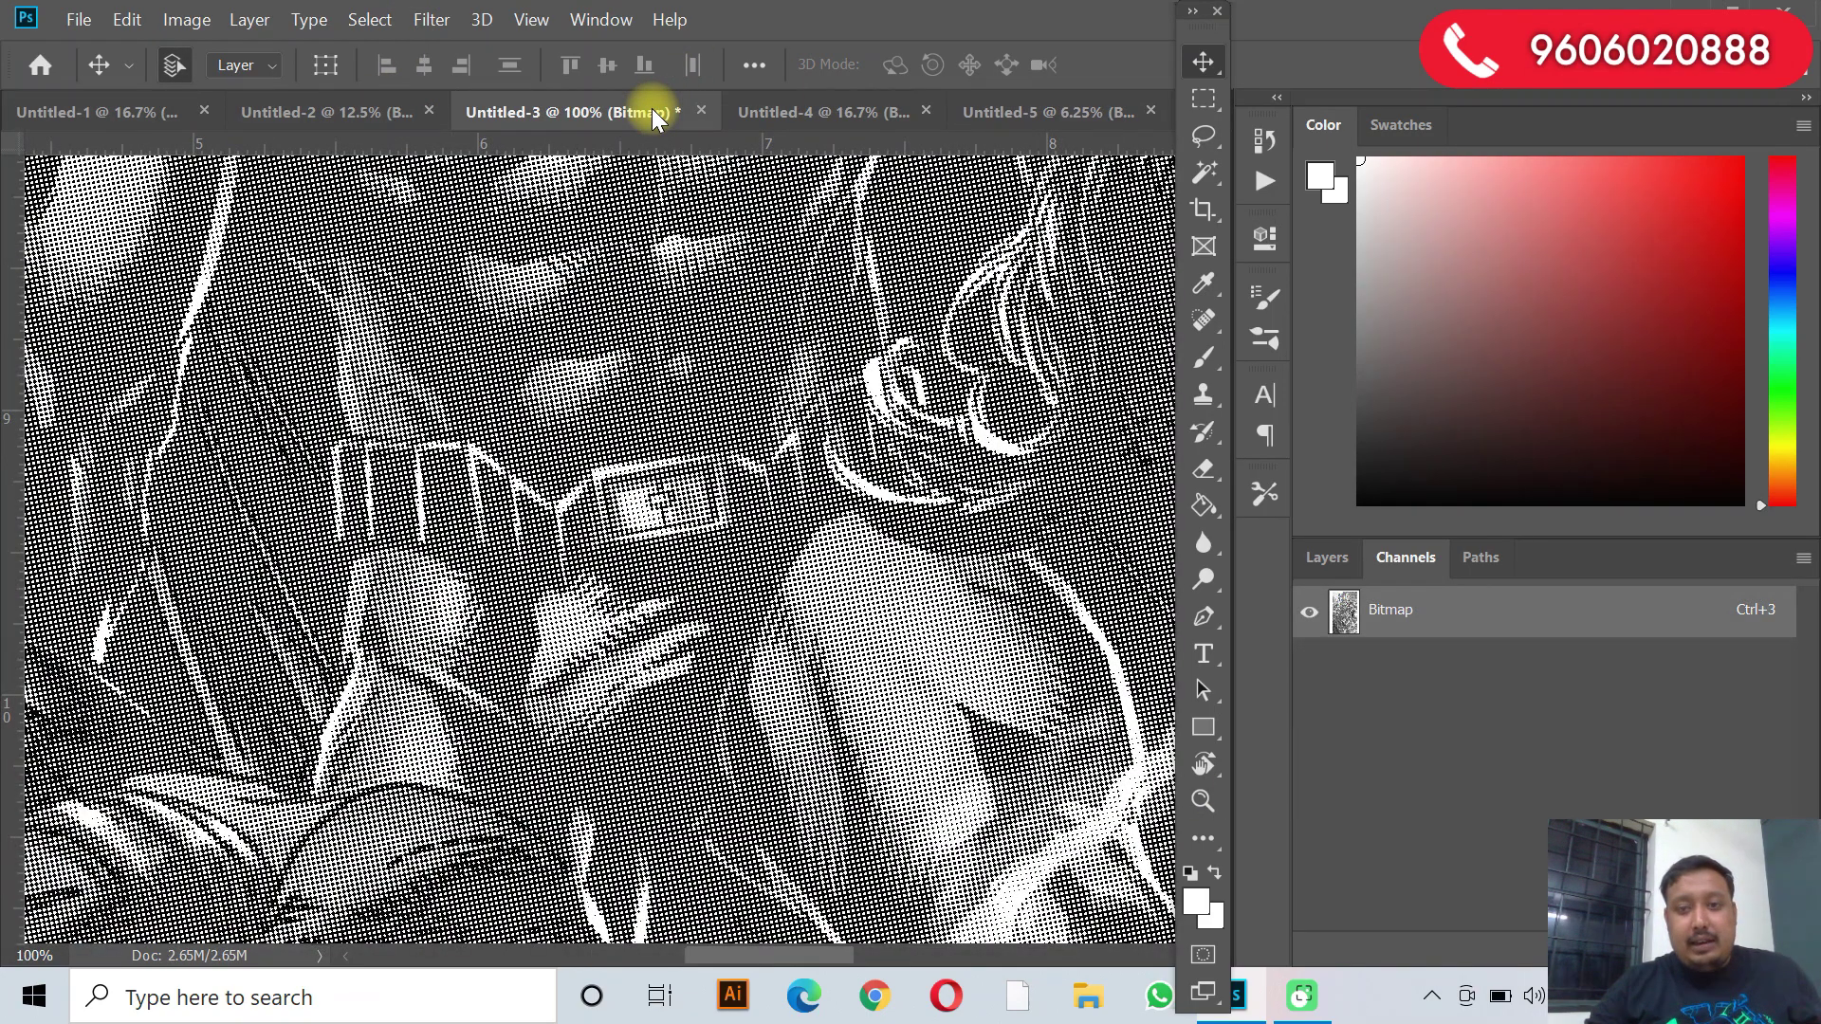
pyautogui.hotkey('ctrl', '-')
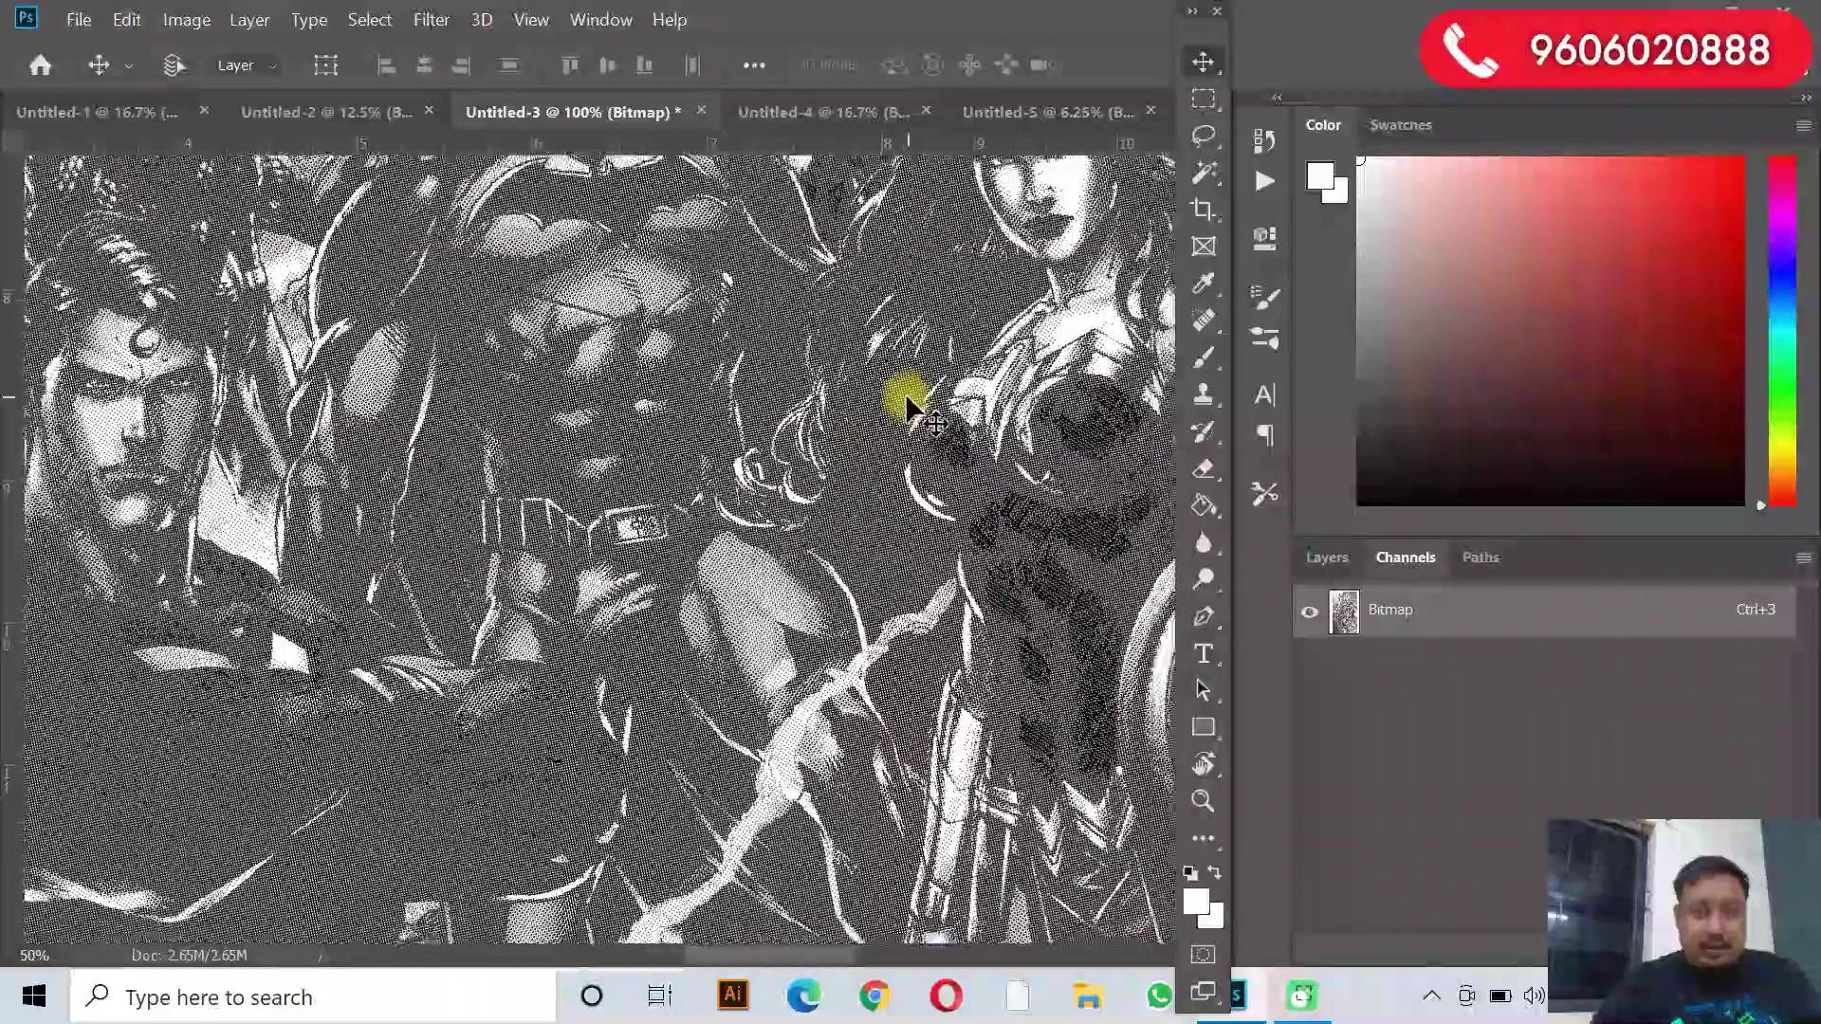
pyautogui.hotkey('ctrl', '-')
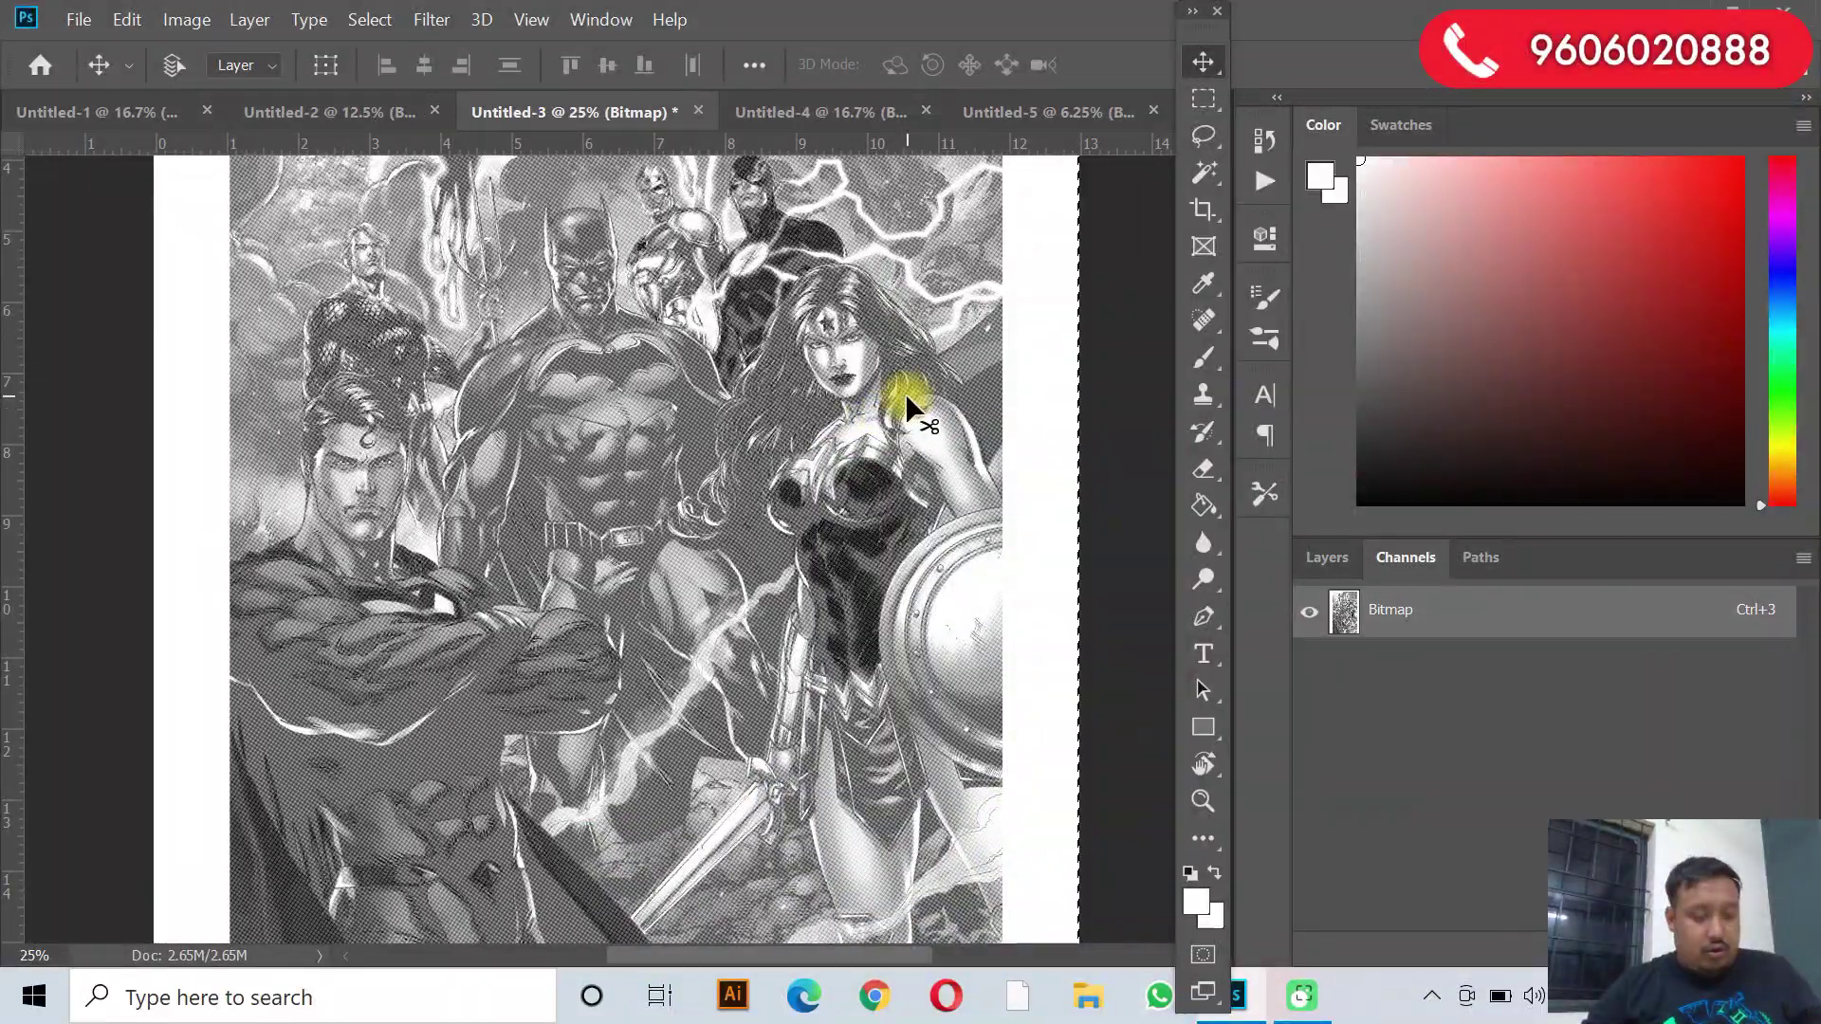
pyautogui.click(151, 114)
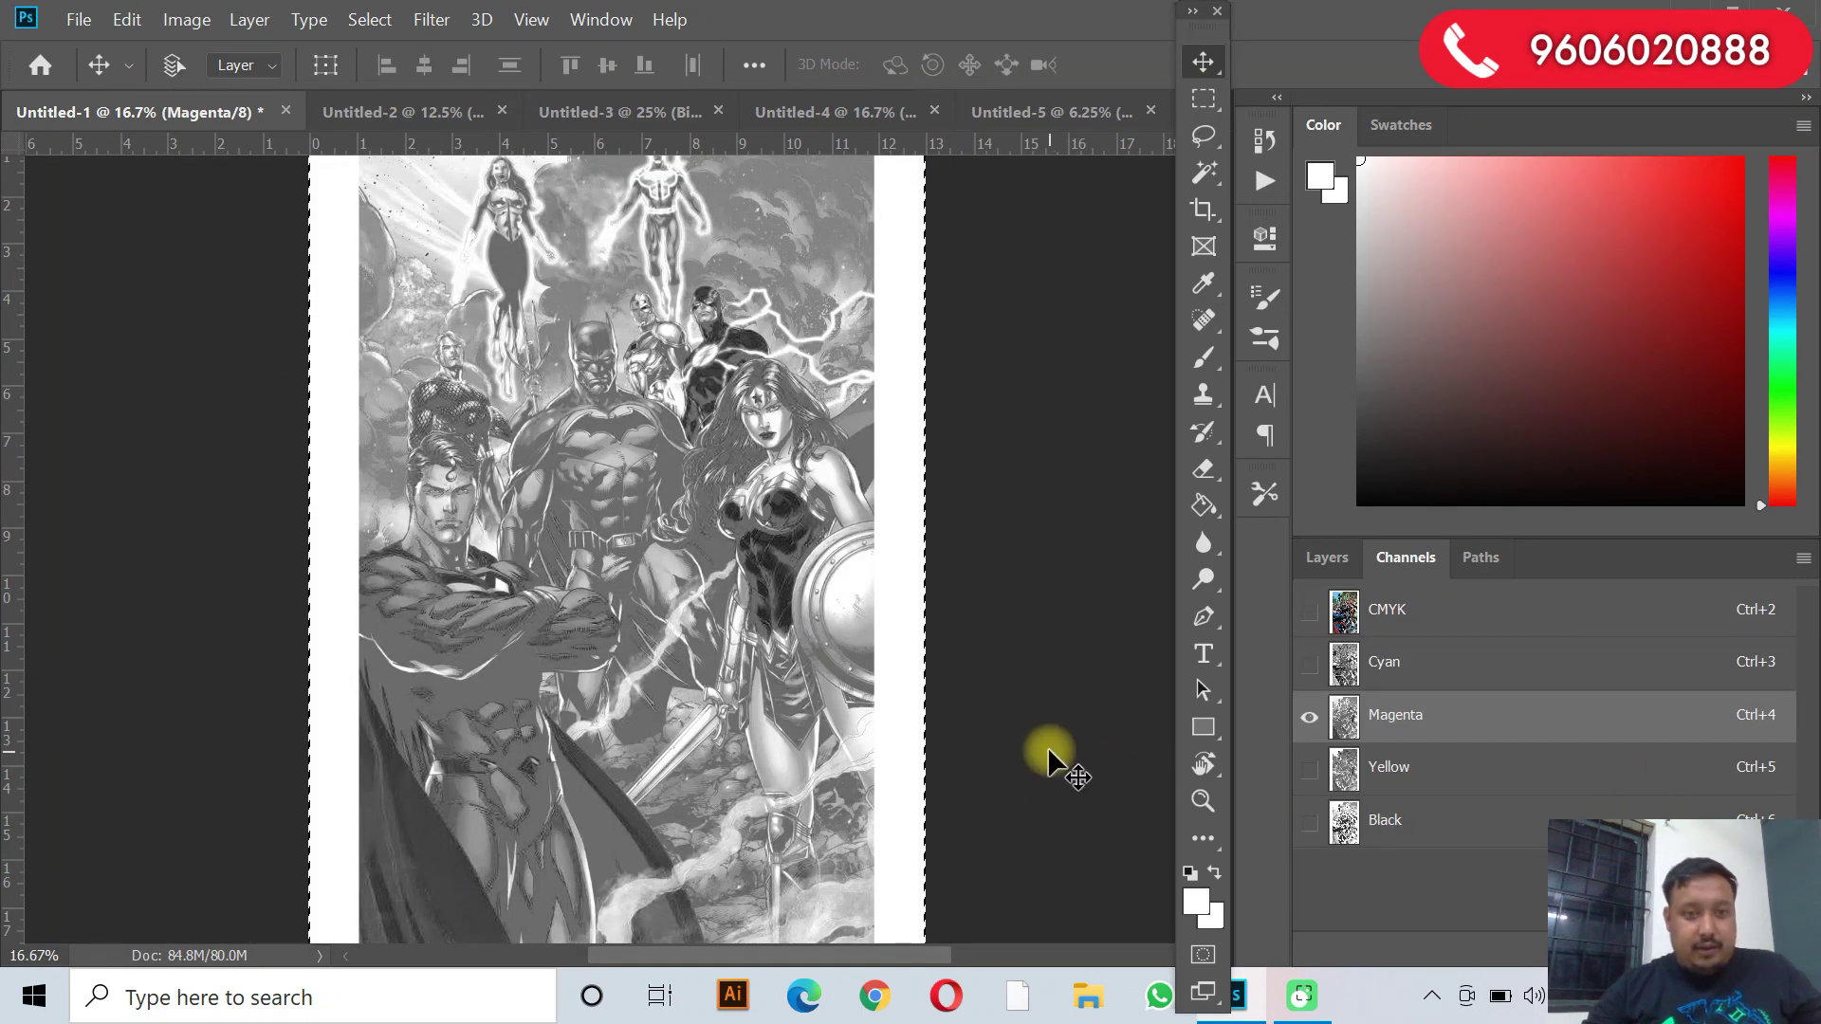
# Copy the entire Untitled-4 halftone bitmap and paste it into the Yellow channel of Untitled-1.
pyautogui.click(818, 106)
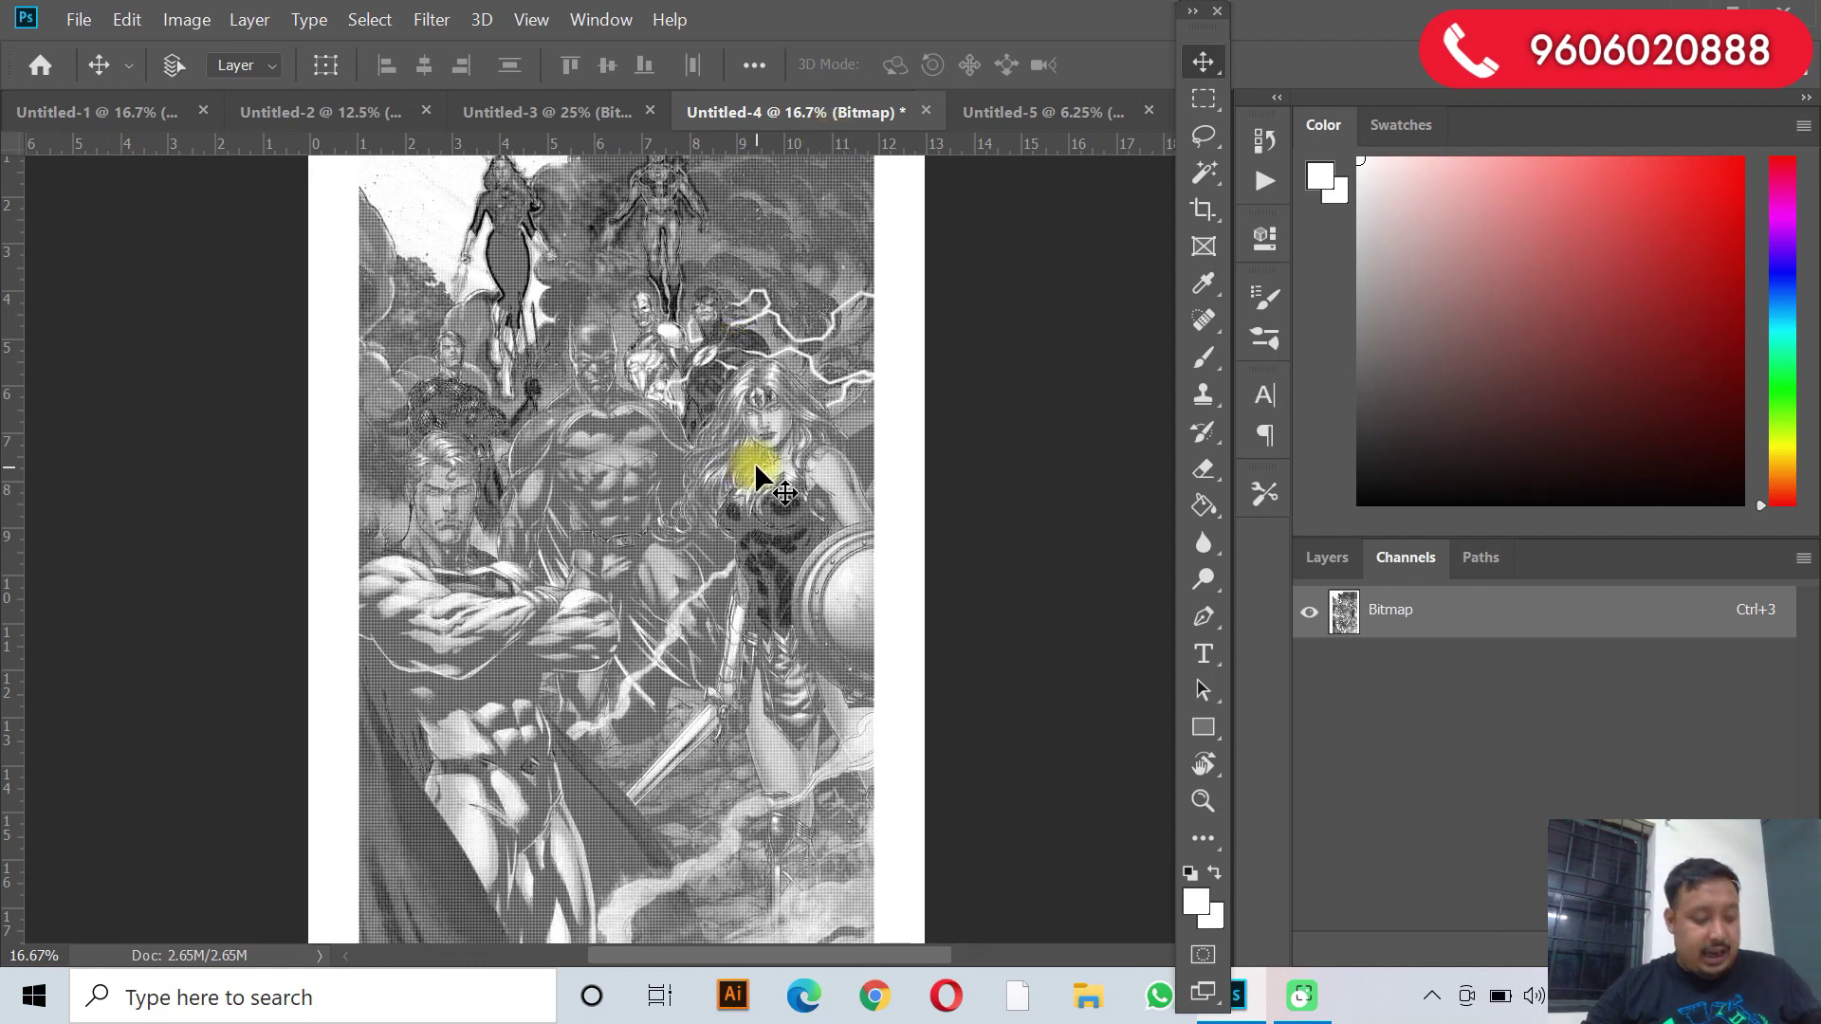
pyautogui.hotkey('ctrl', 'a')
pyautogui.click(107, 119)
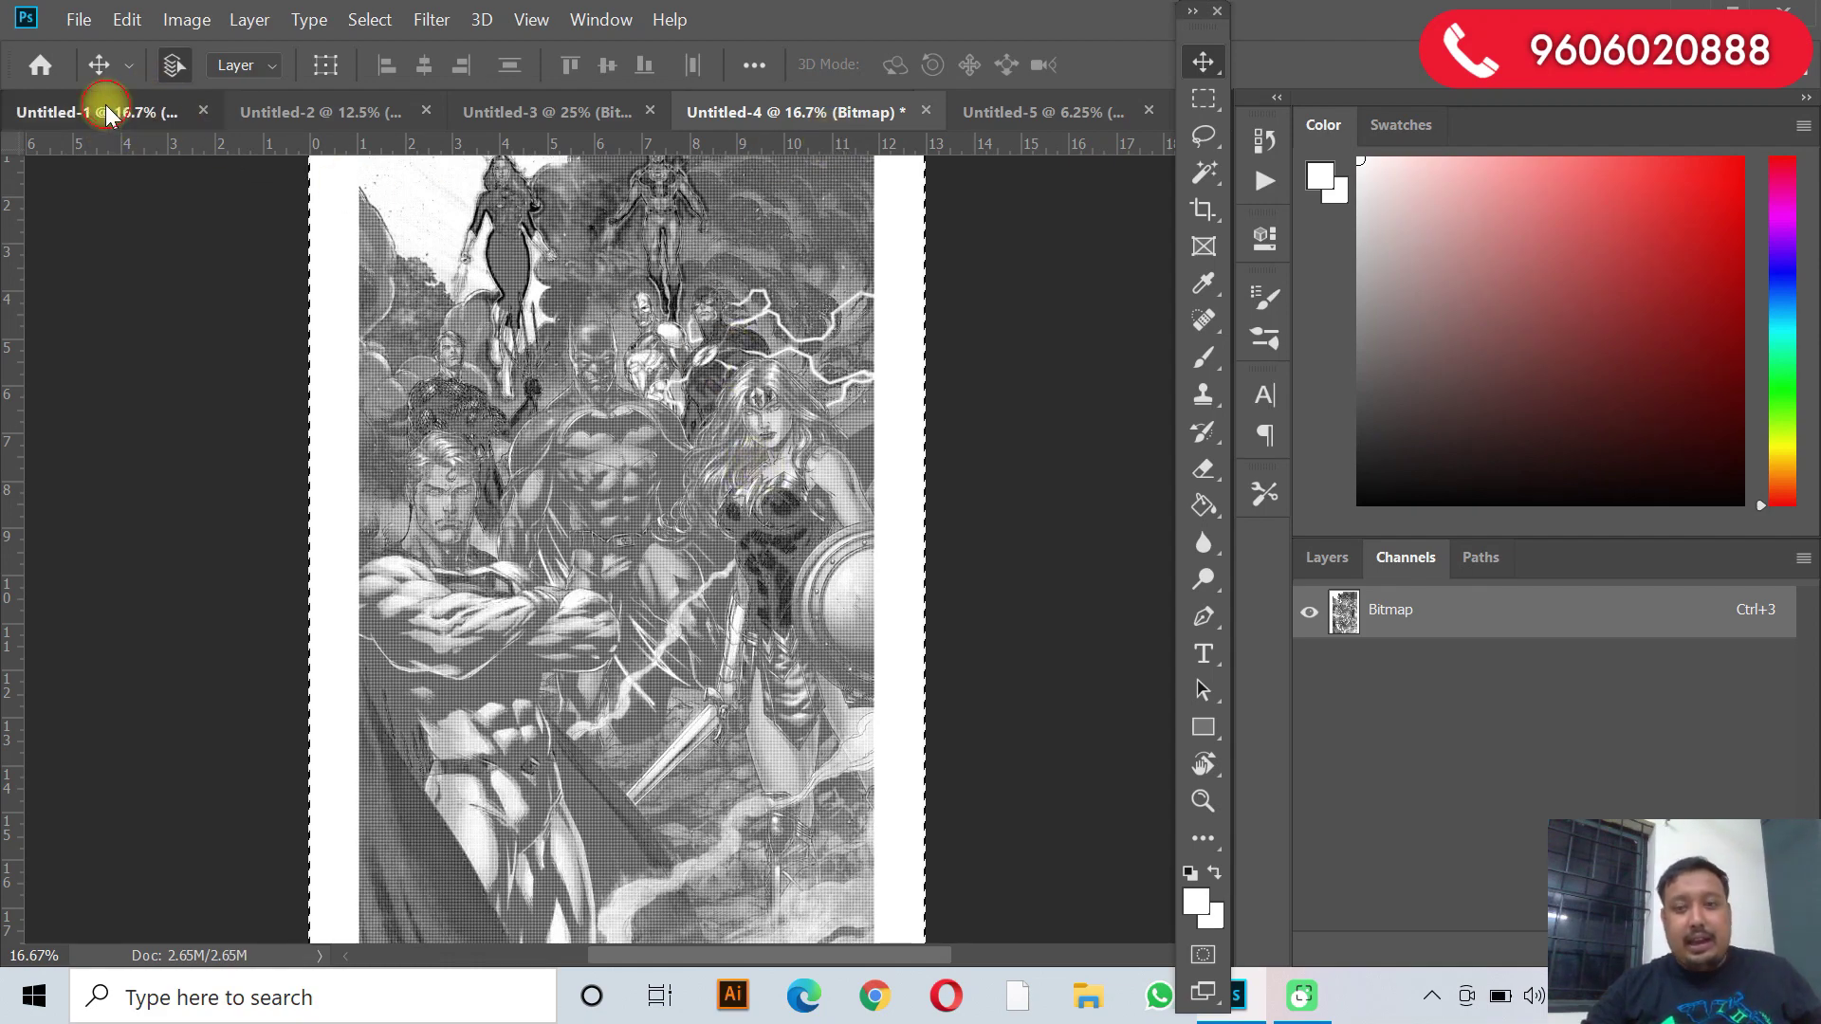
pyautogui.click(1511, 770)
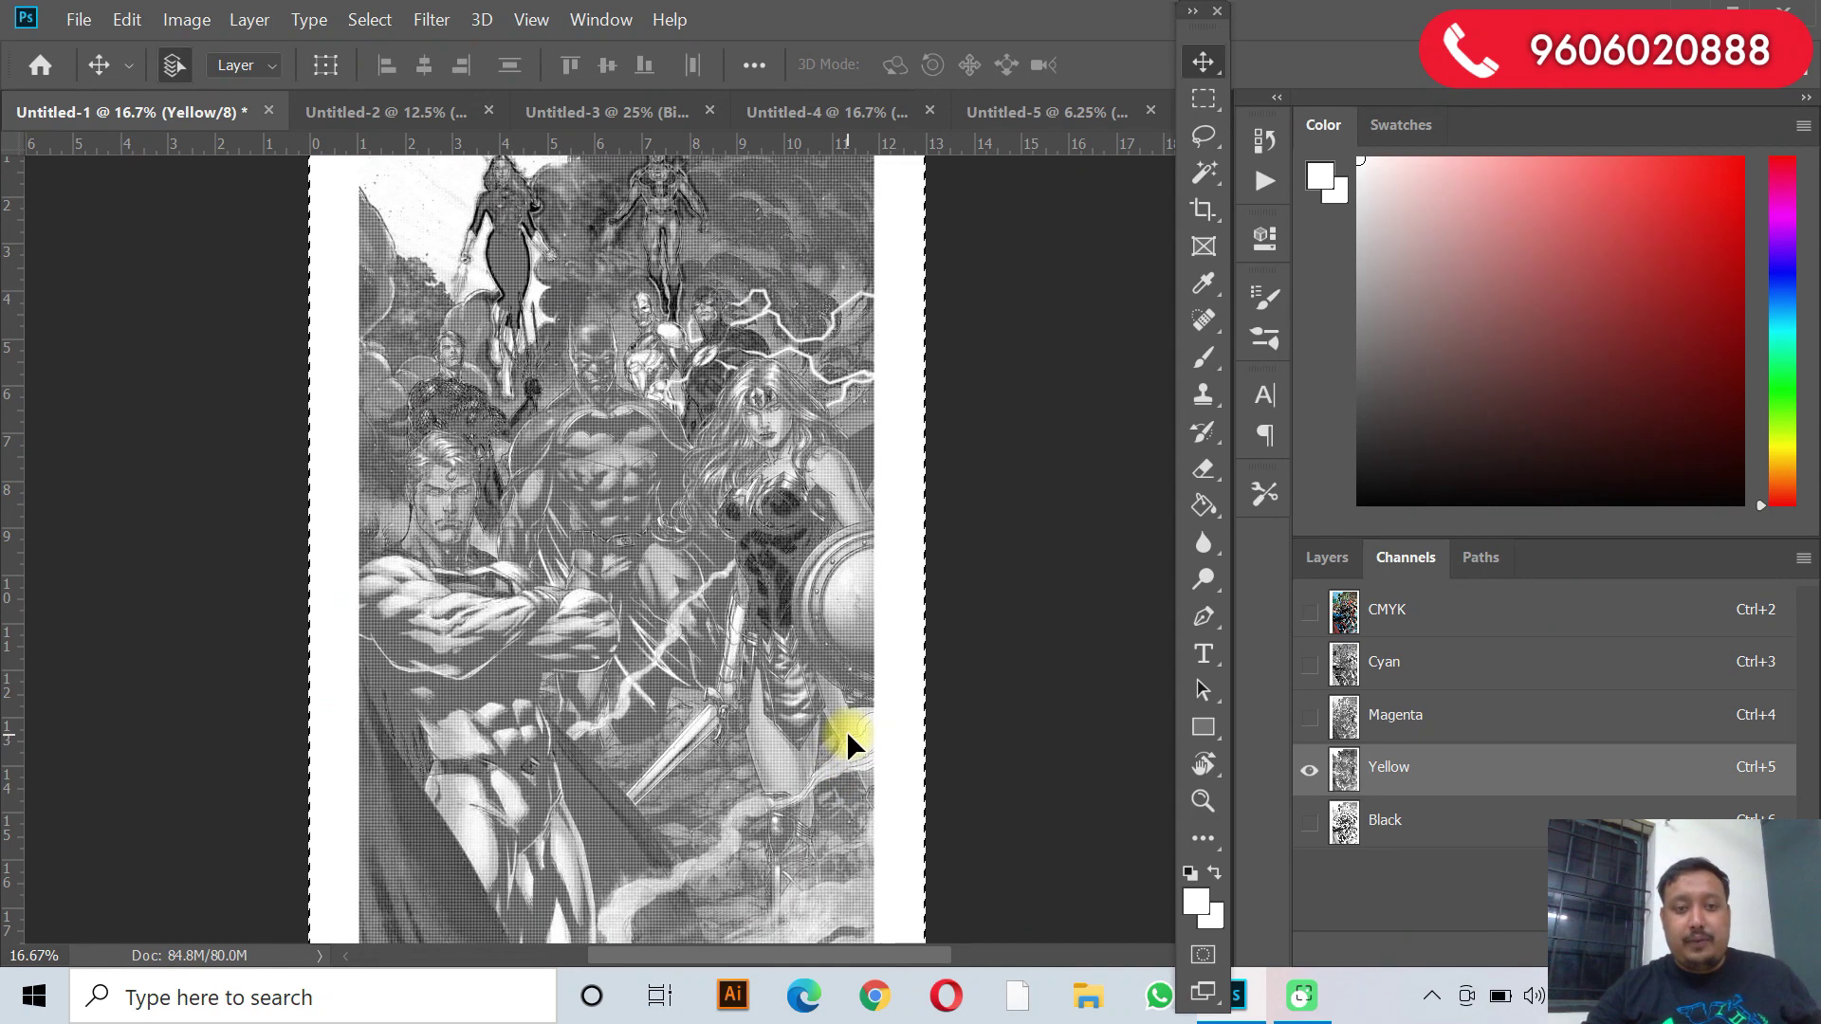
# Copy the entire Untitled-5 halftone bitmap, paste it into the Black channel of Untitled-1 and check its dots.
pyautogui.click(1017, 118)
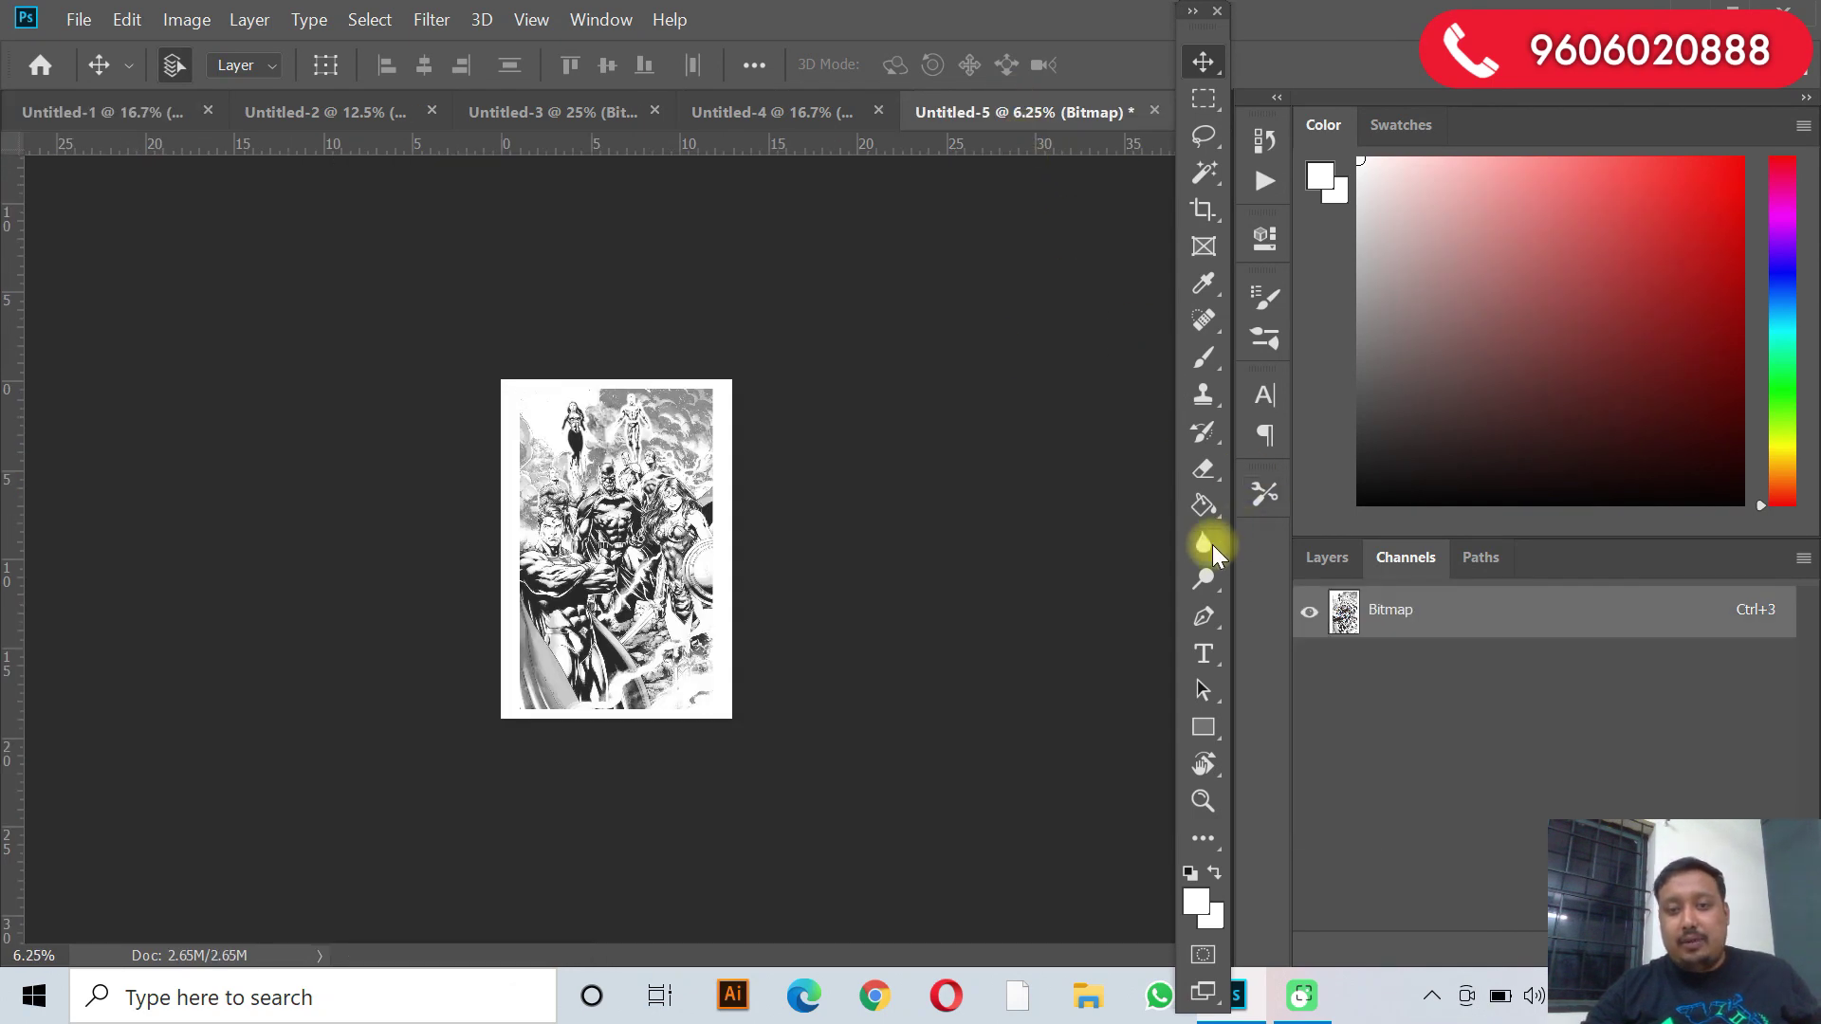
pyautogui.hotkey('ctrl', 'a')
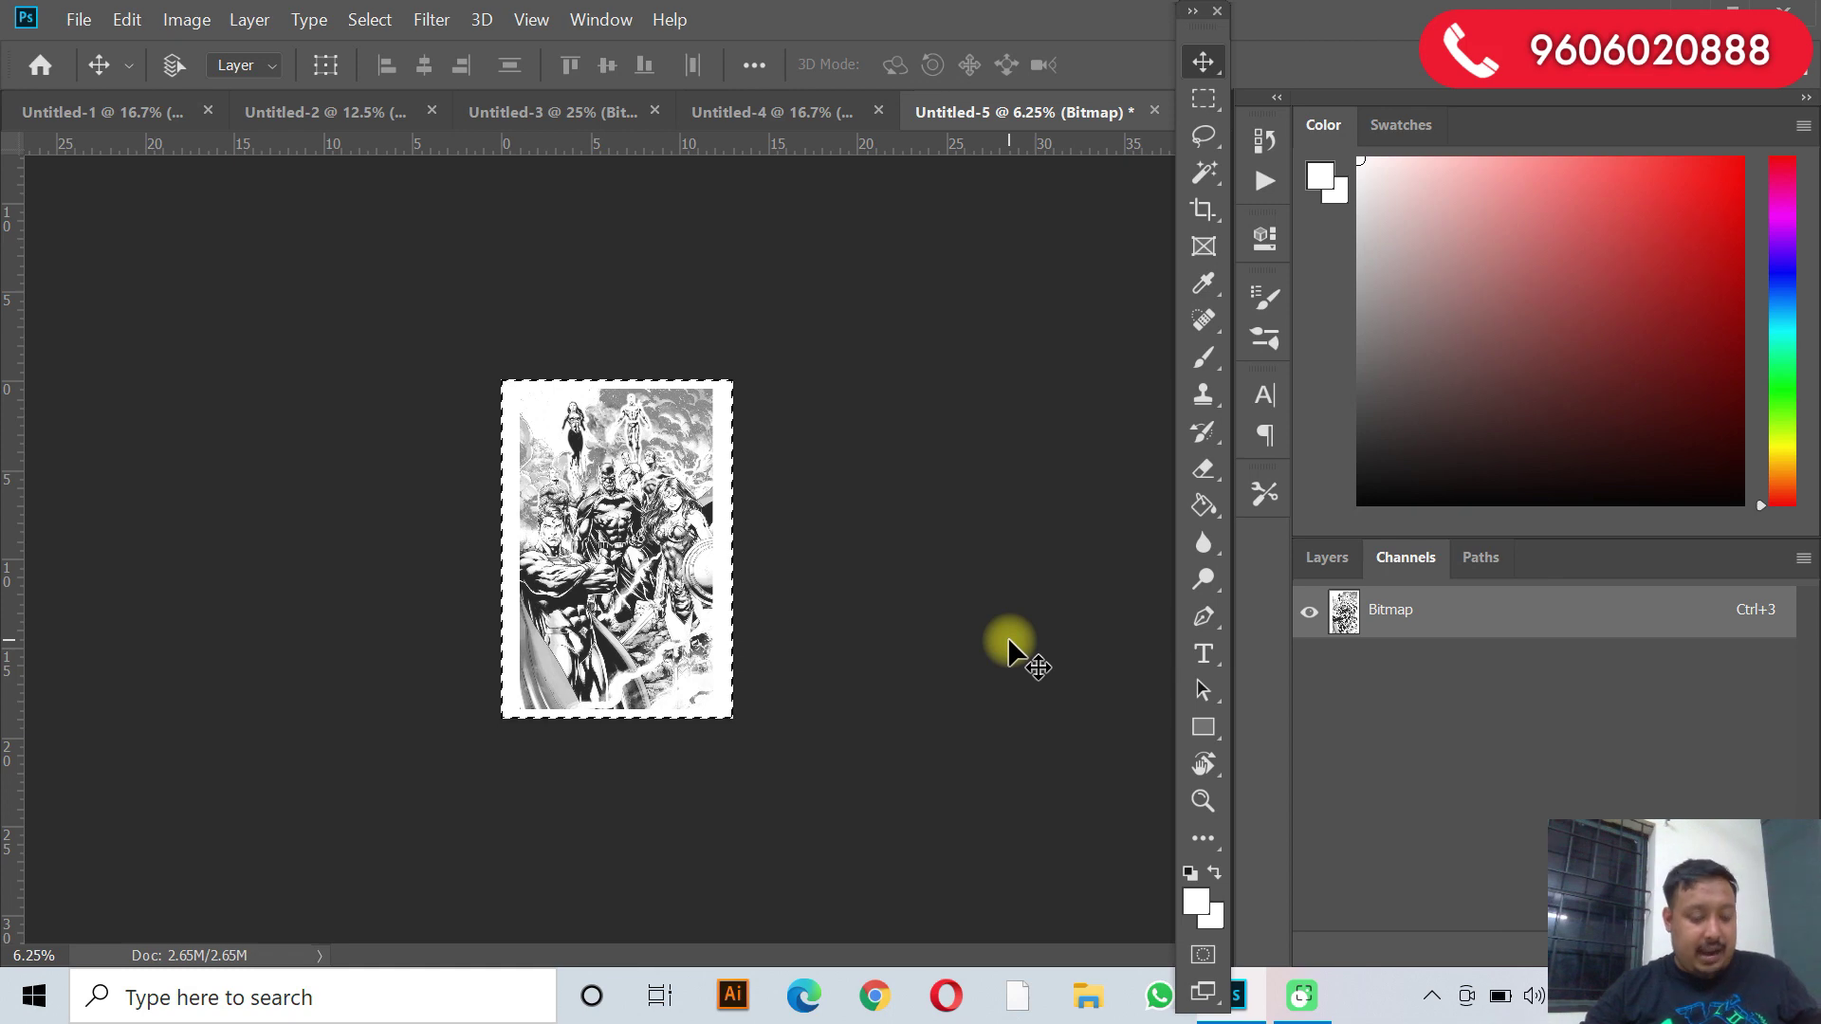
pyautogui.click(143, 111)
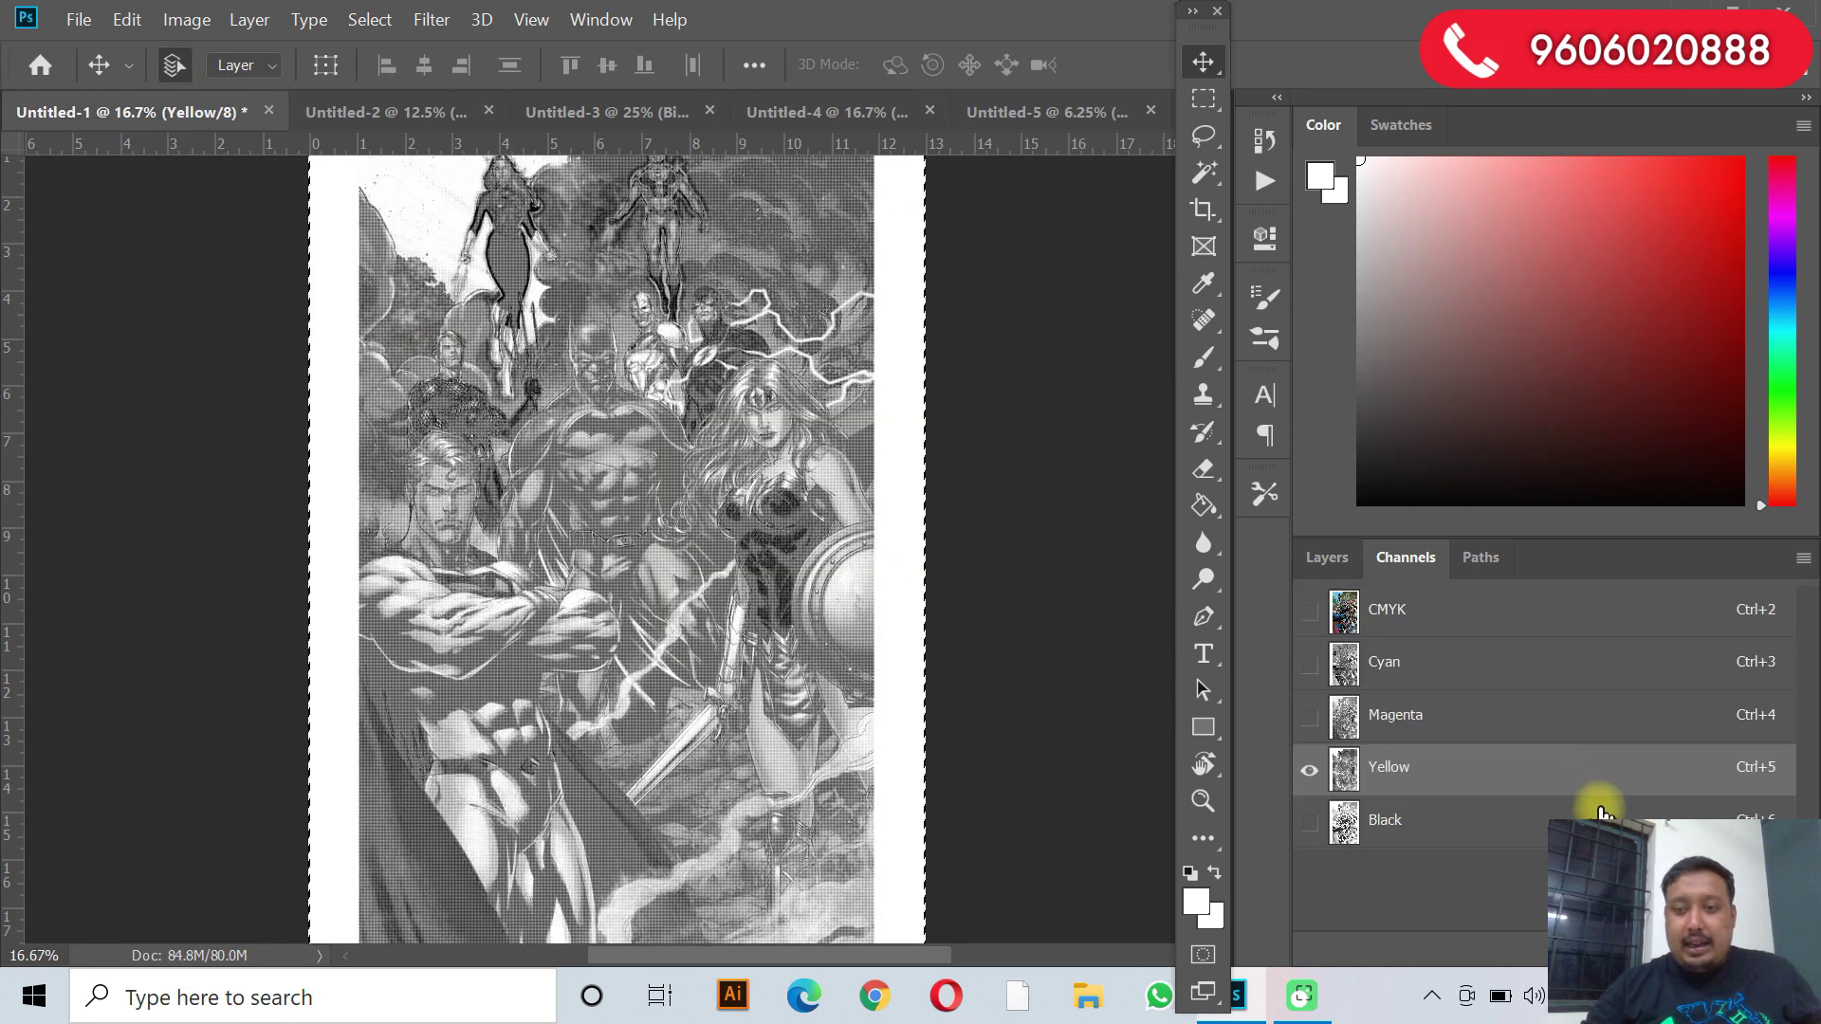
pyautogui.click(1380, 821)
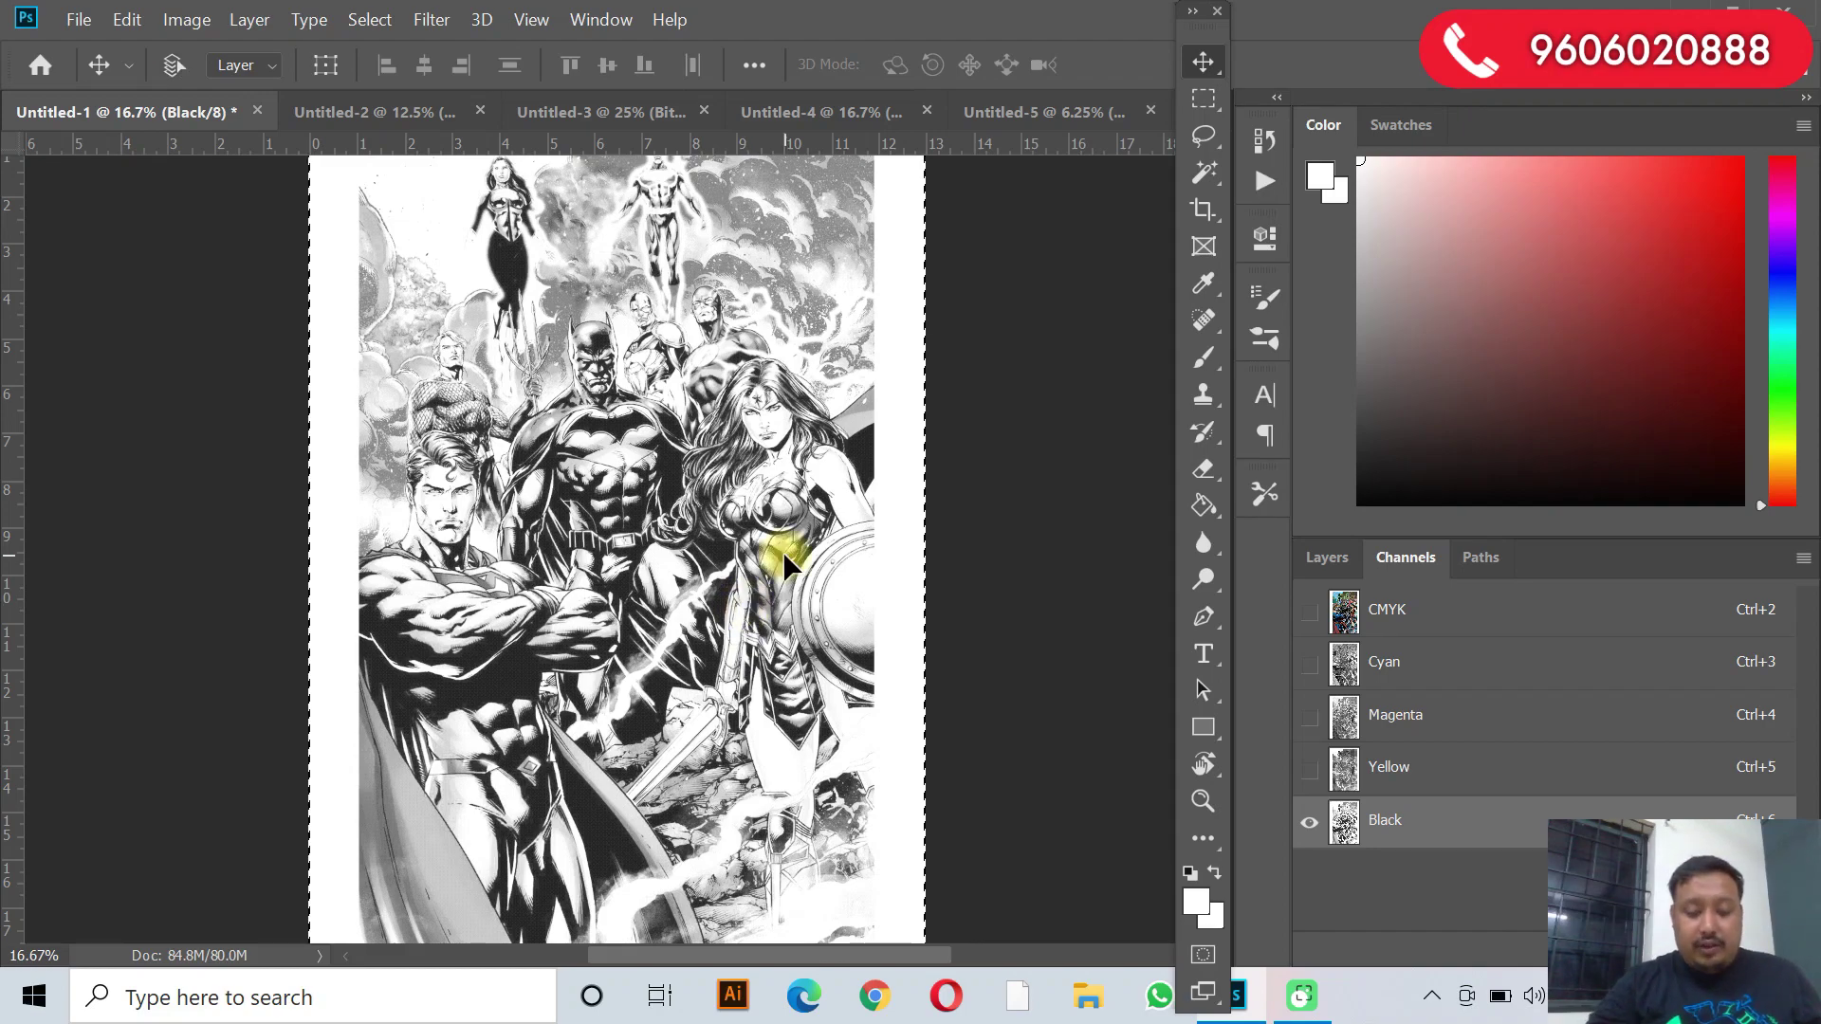
pyautogui.scroll(3, 783, 561)
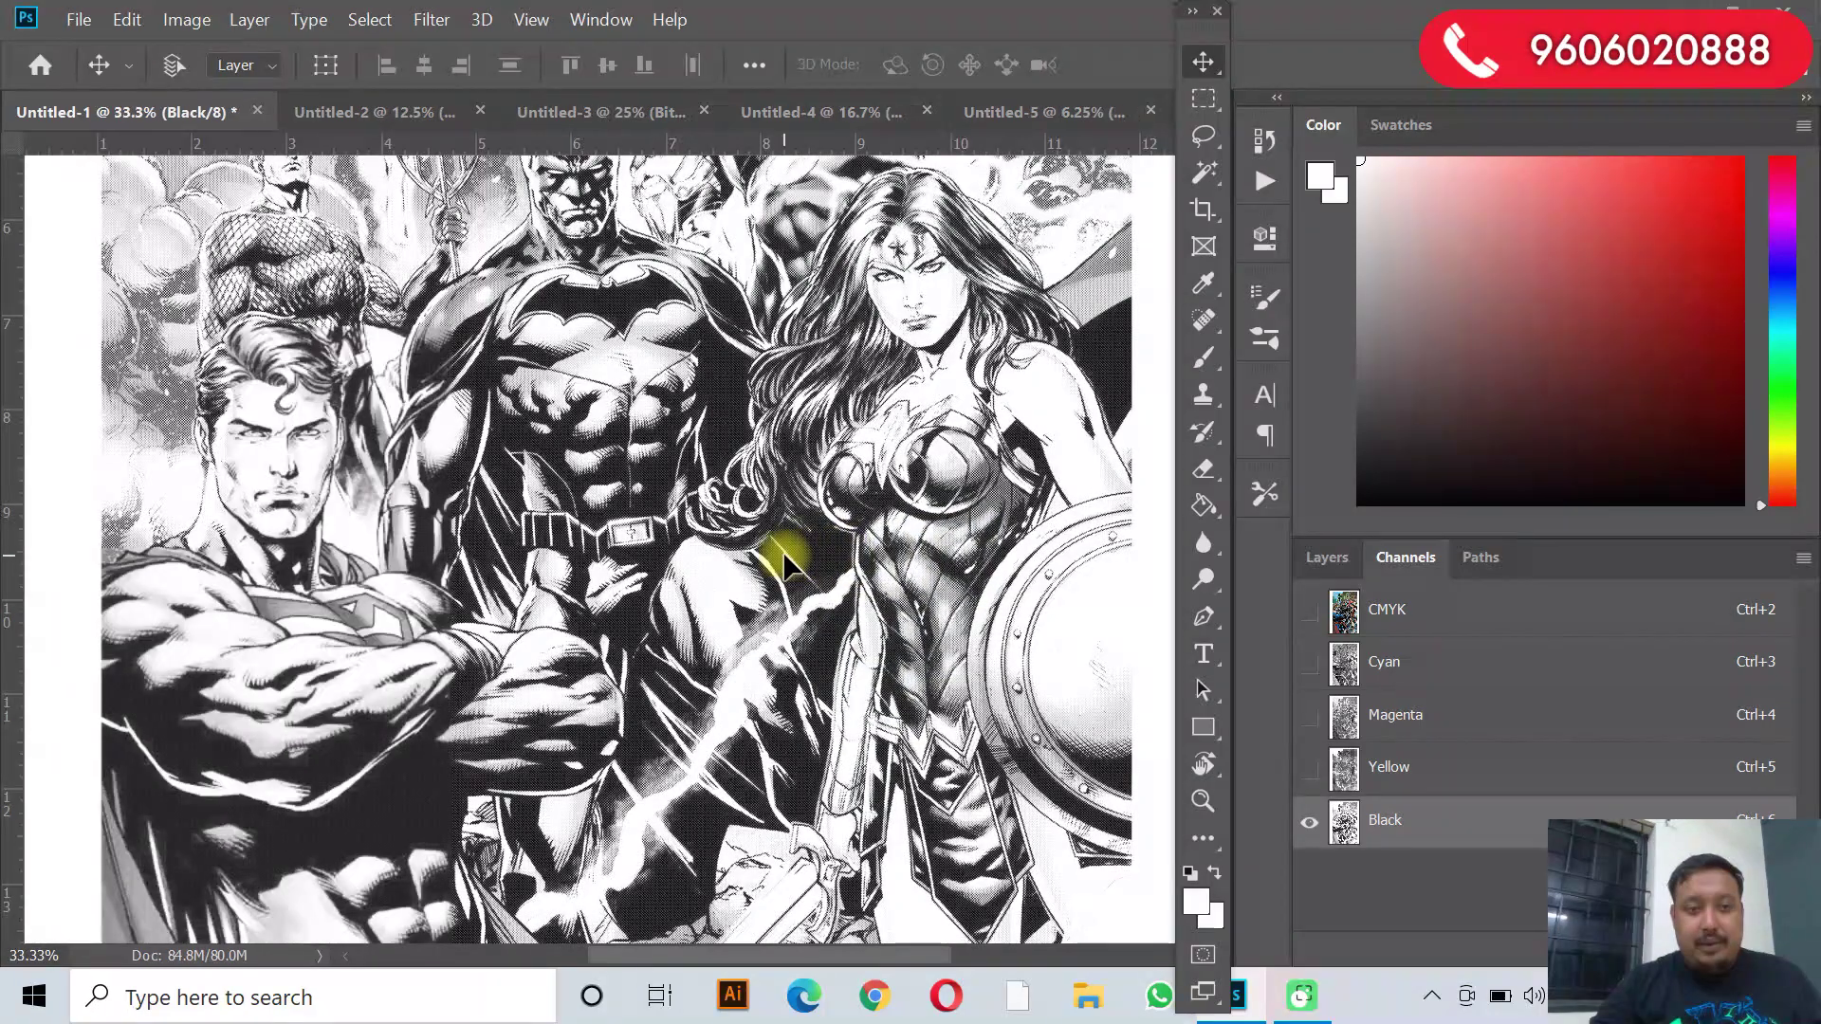
pyautogui.scroll(6, 782, 560)
pyautogui.scroll(-4, 783, 560)
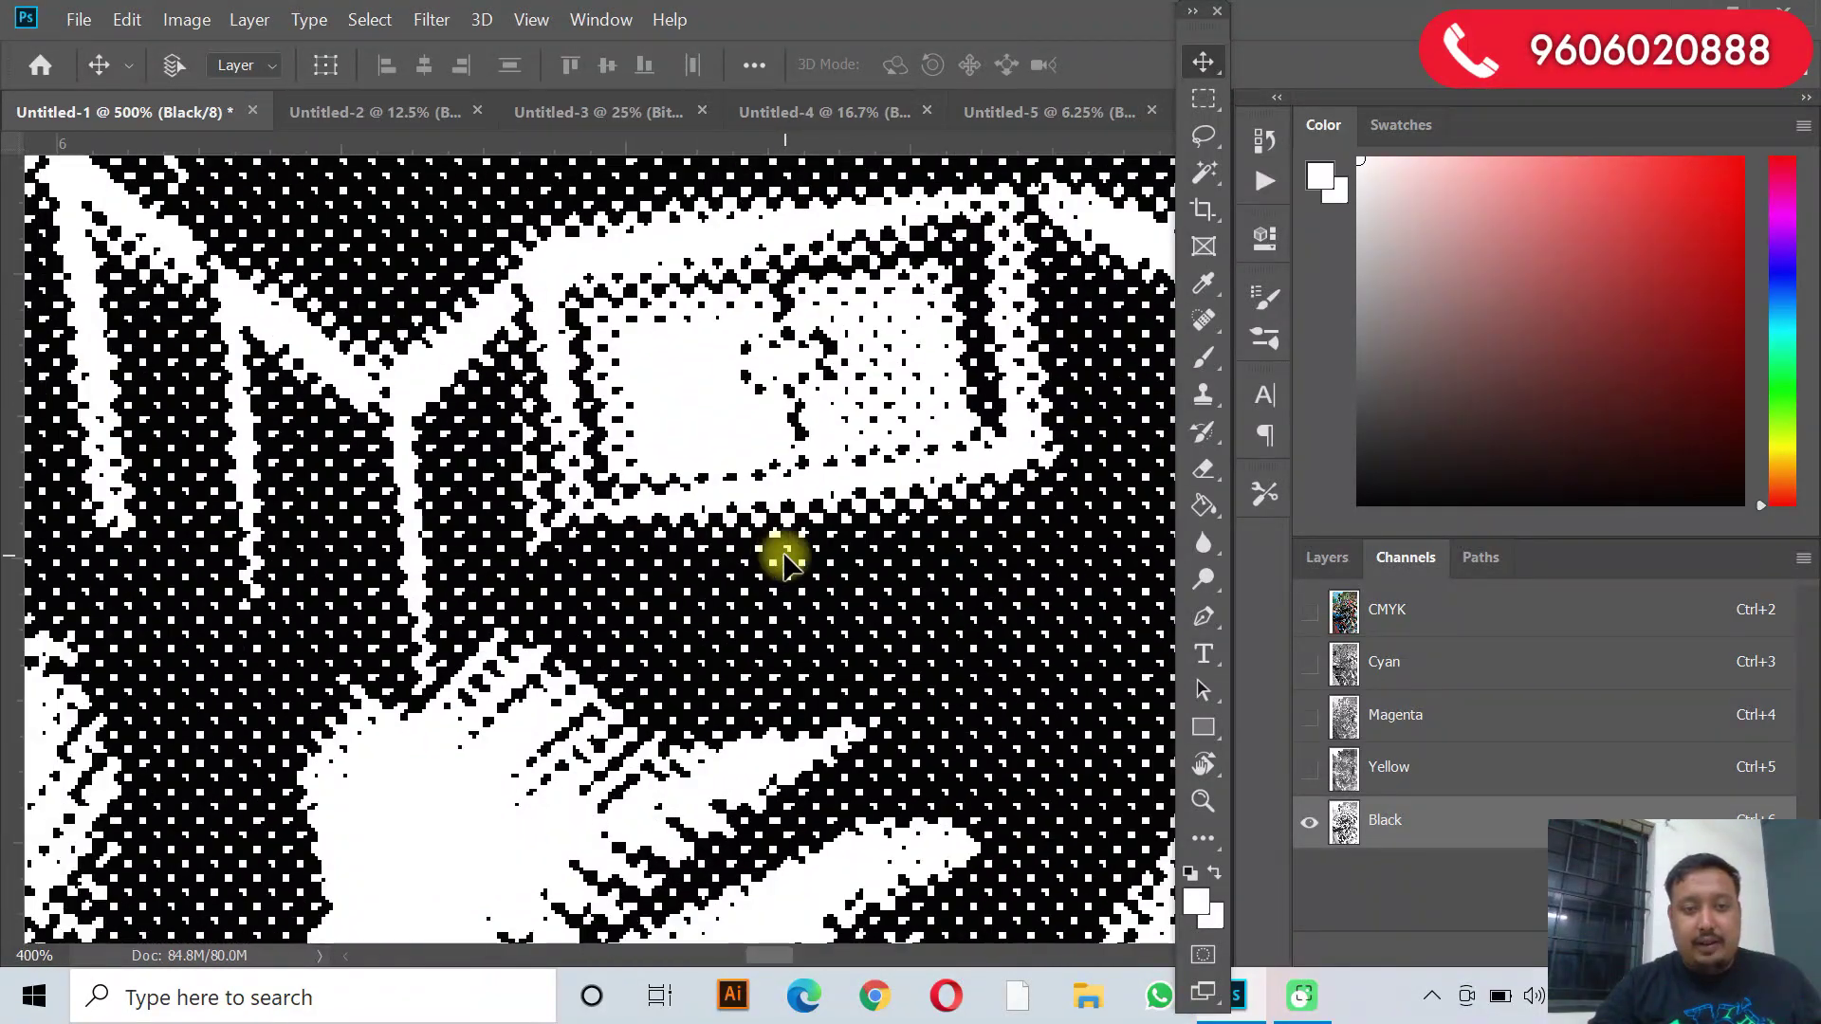
pyautogui.scroll(-4, 785, 559)
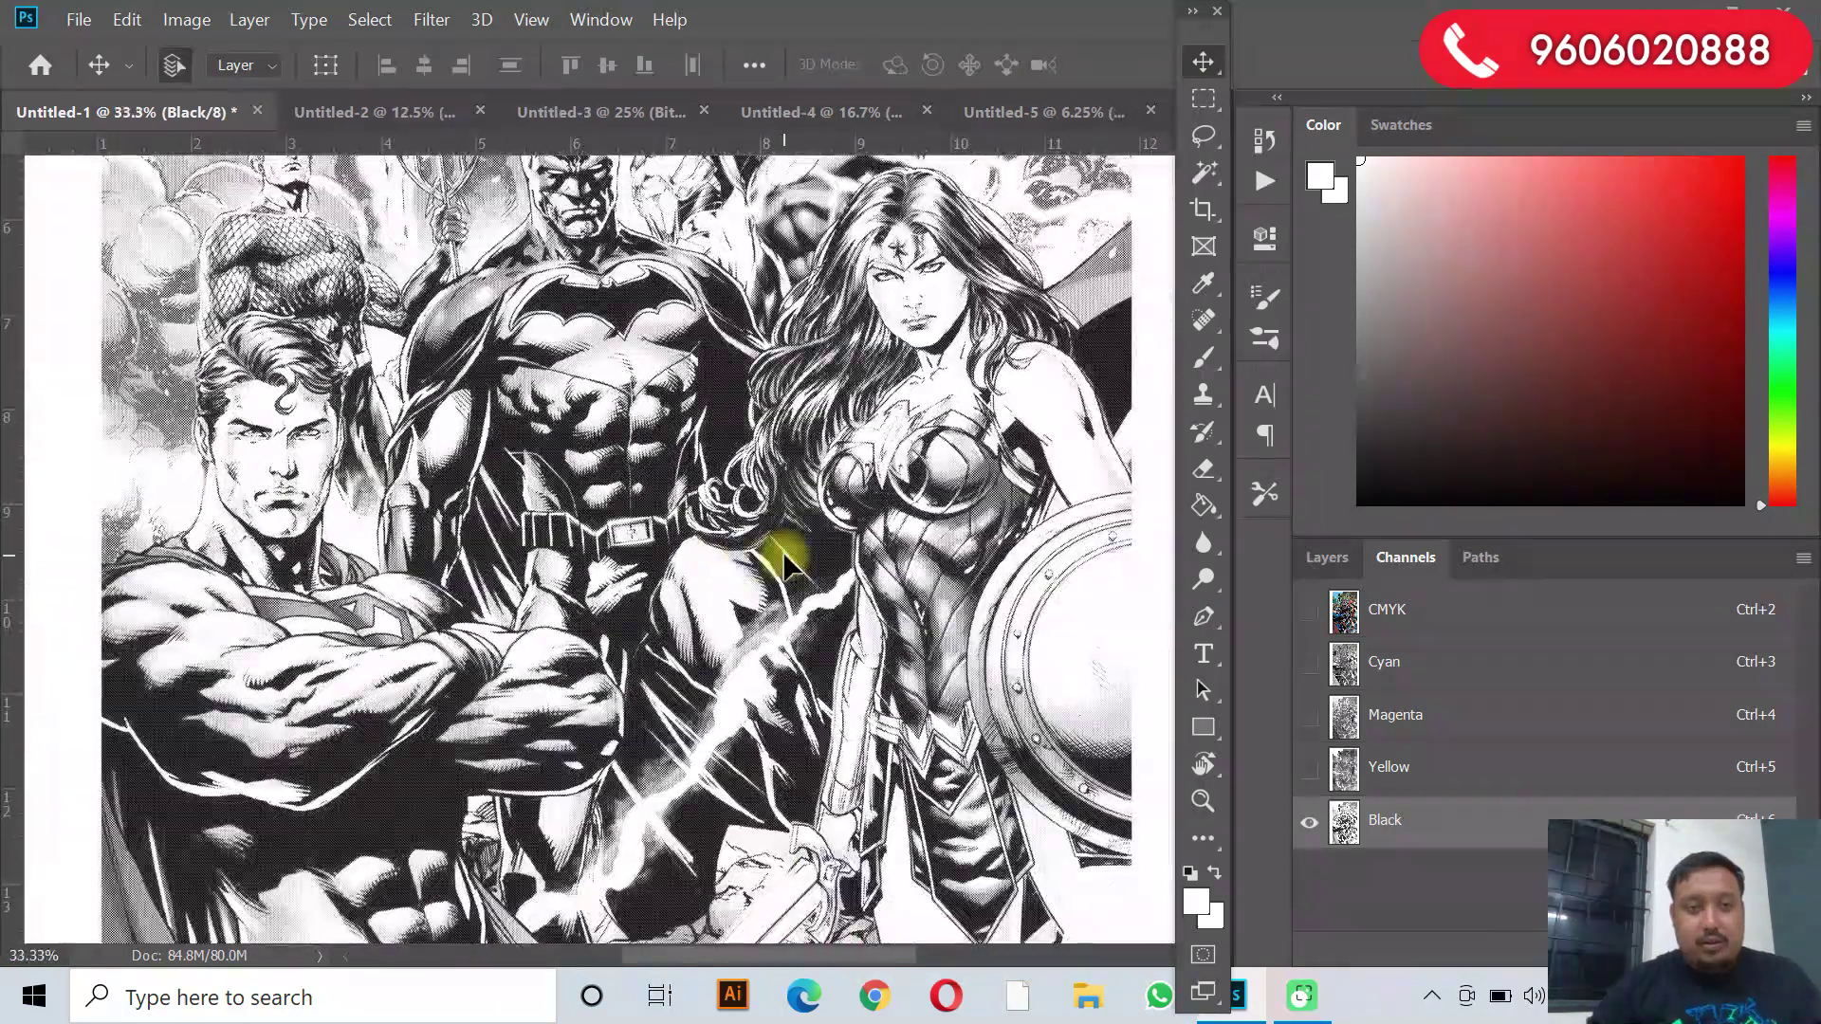
pyautogui.moveTo(866, 296); pyautogui.dragTo(867, 371)
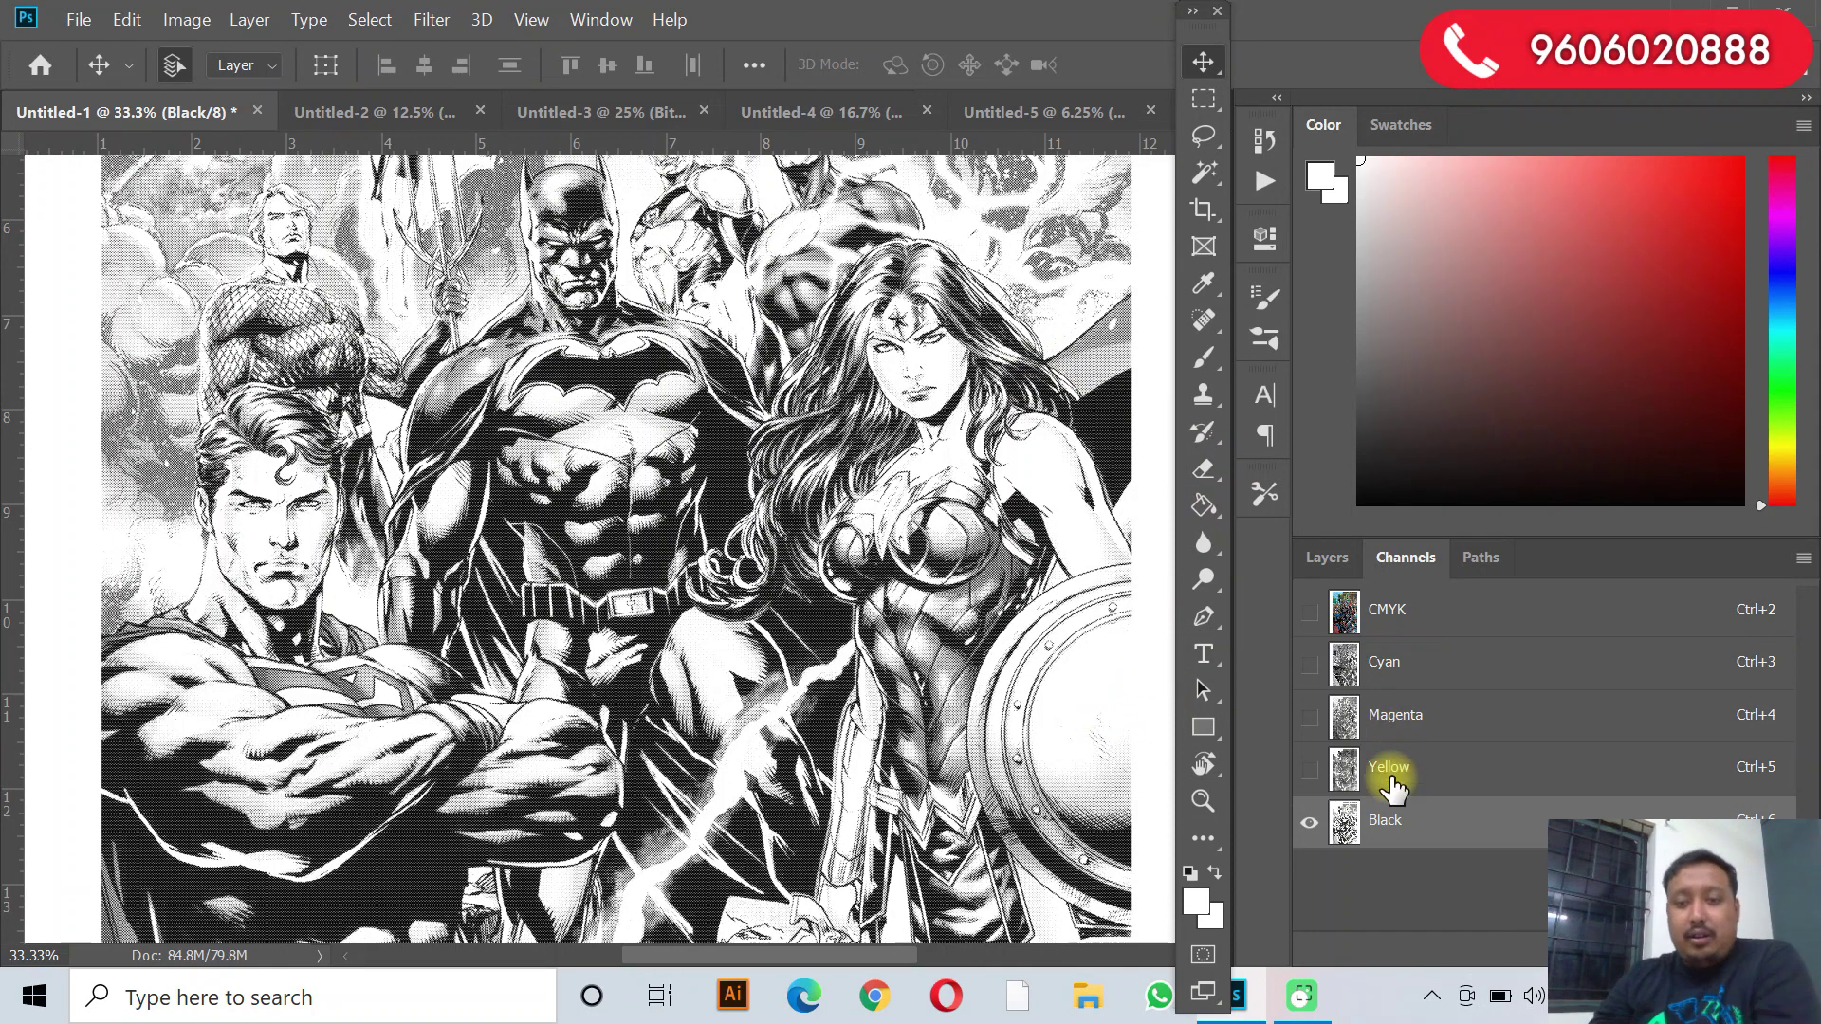
# Show the Yellow channel alone, add Magenta, Cyan and Black one by one, and view the whole composite artwork.
pyautogui.click(1309, 769)
pyautogui.click(1306, 823)
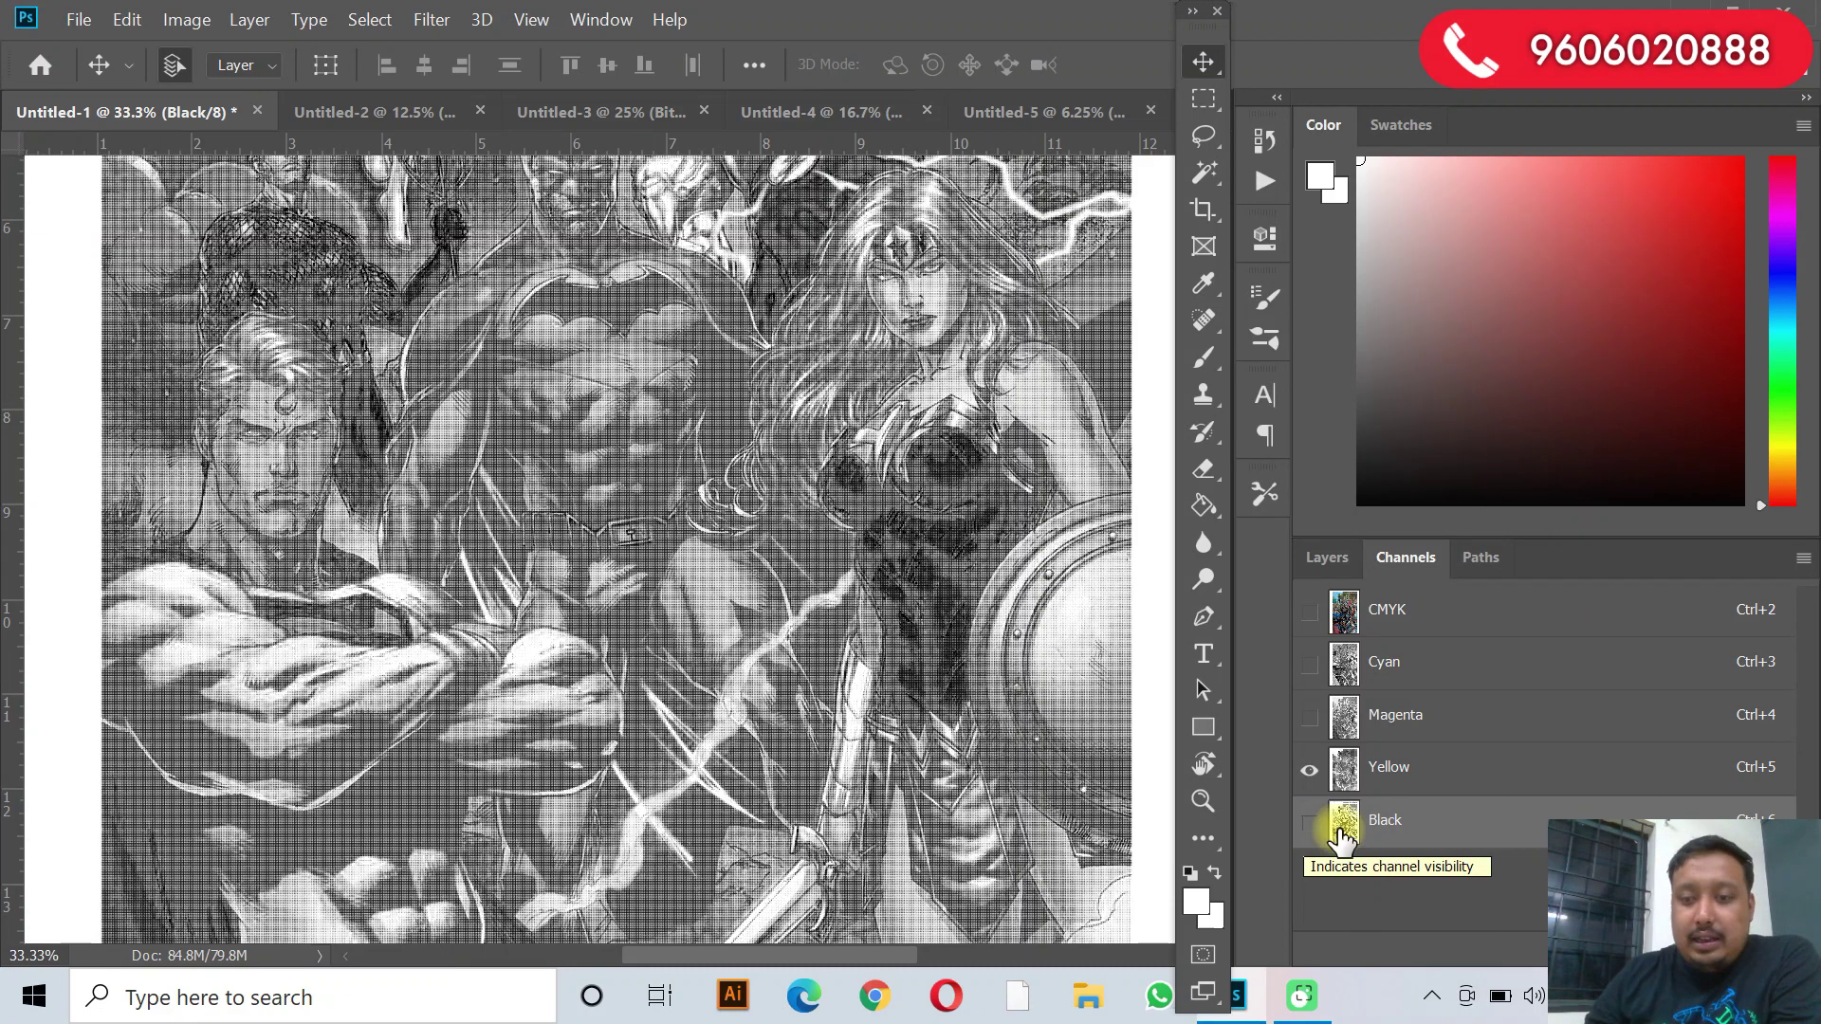
pyautogui.click(1307, 716)
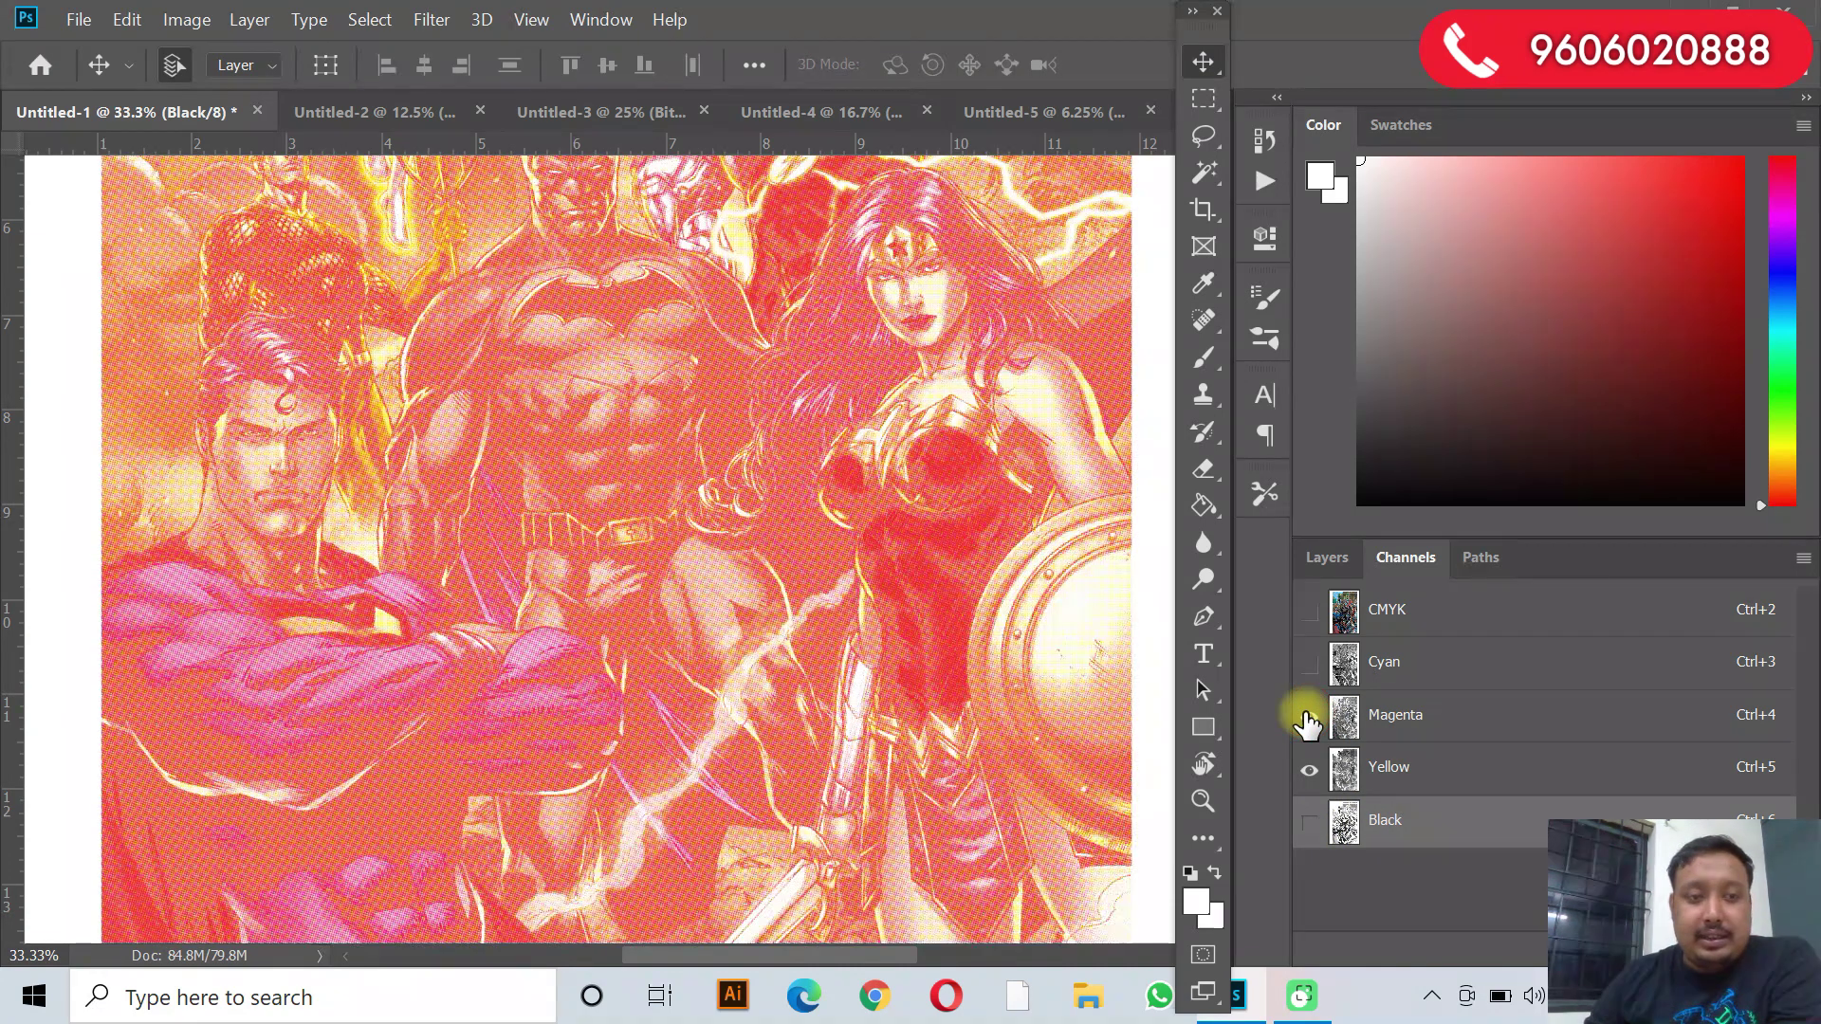
pyautogui.click(1309, 664)
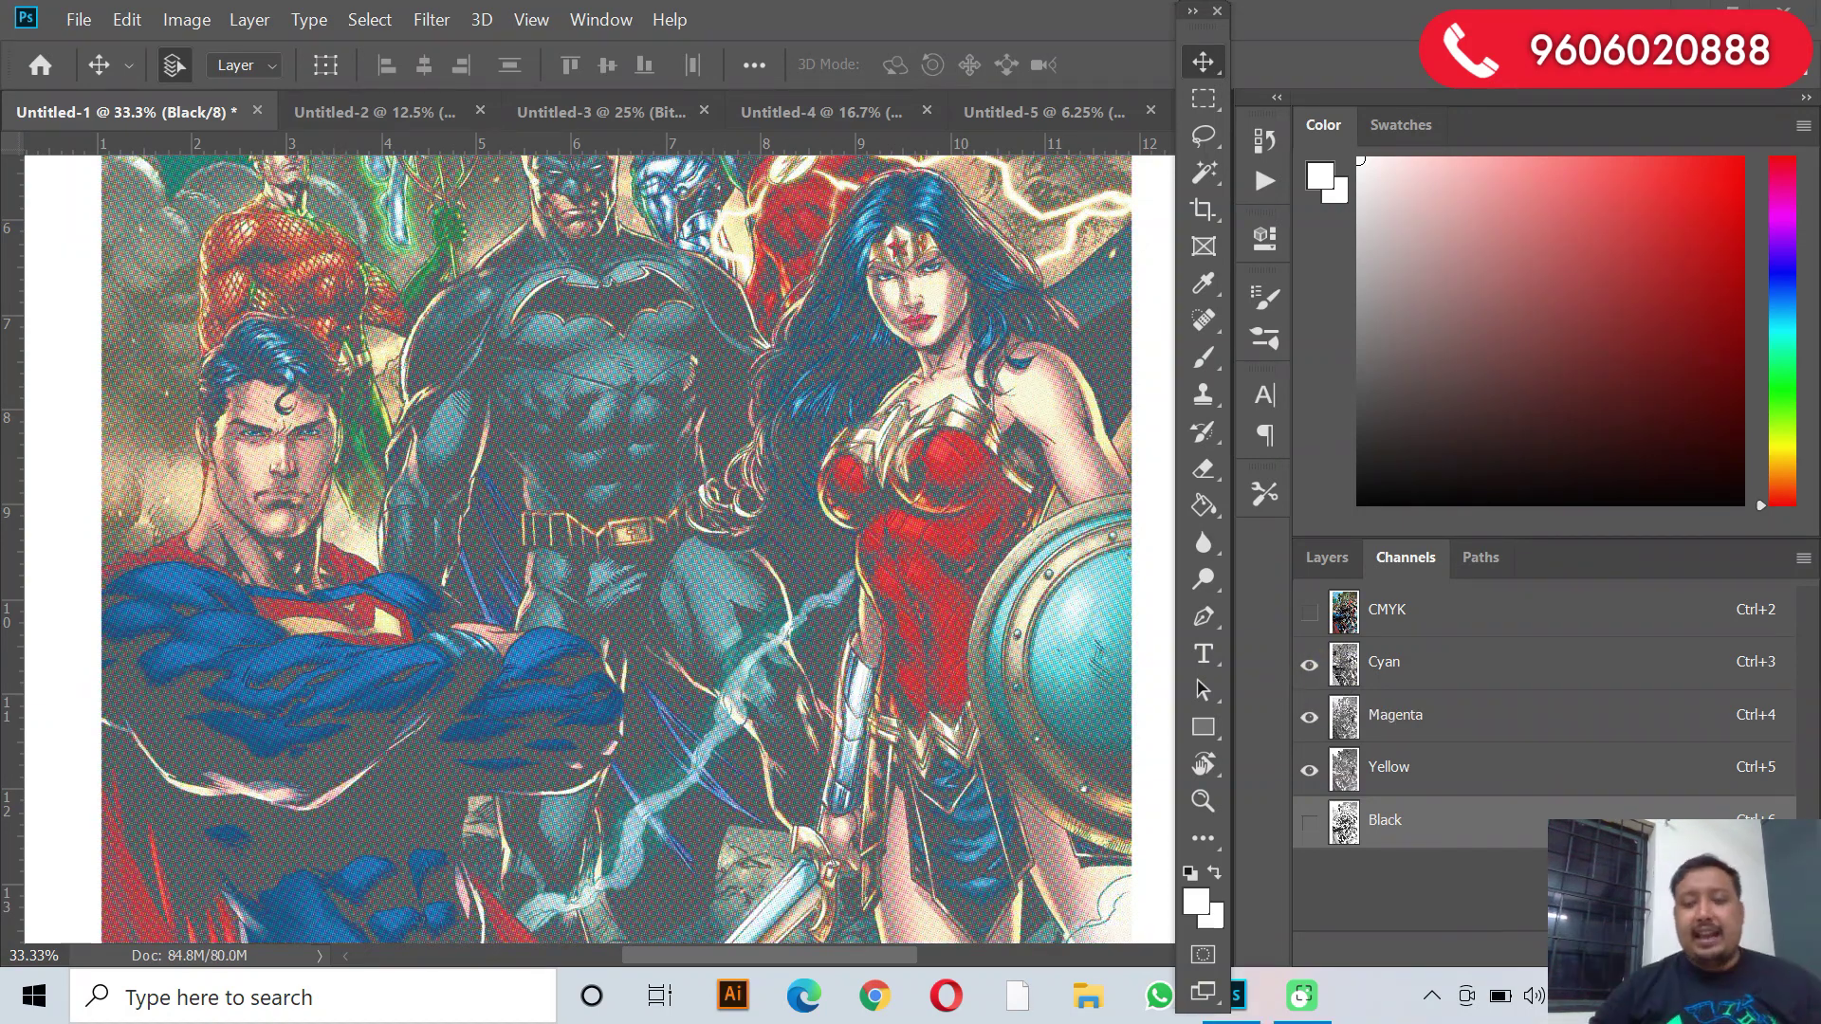
pyautogui.click(1310, 822)
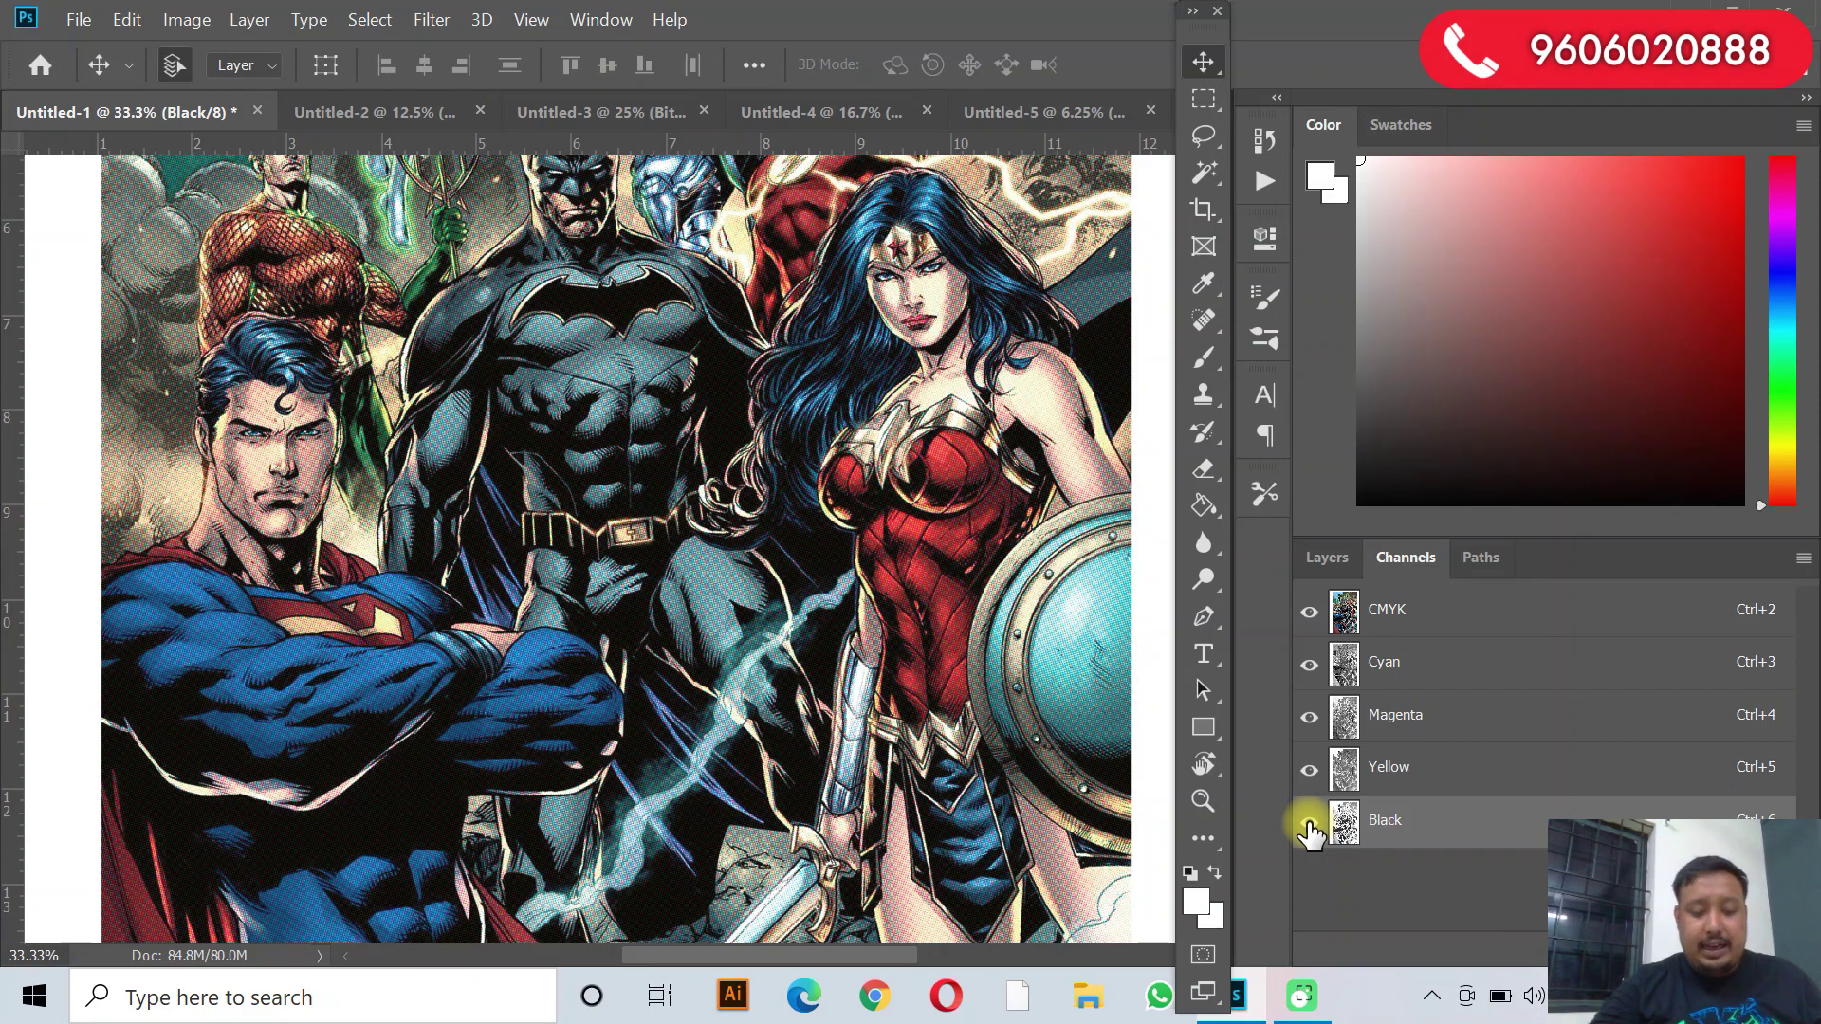
pyautogui.hotkey('ctrl', '-')
pyautogui.hotkey('ctrl', '-')
pyautogui.hotkey('ctrl', '-')
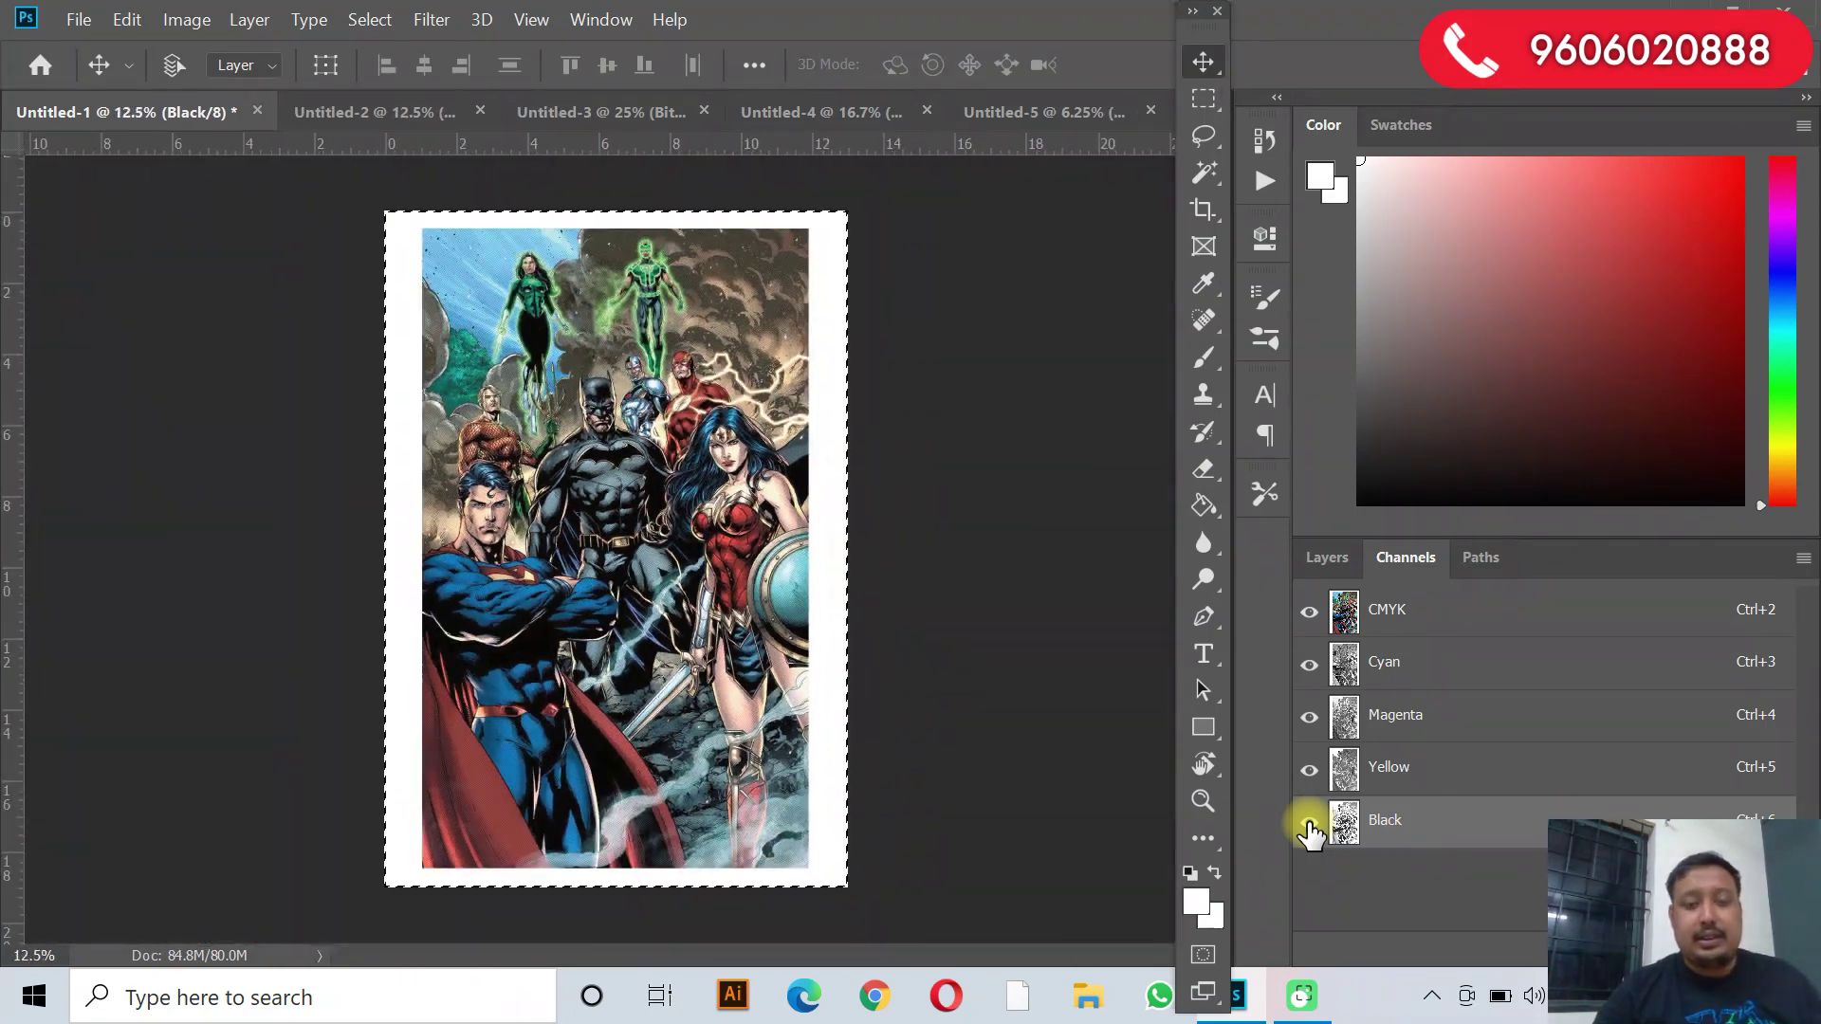
# Examine the composite CMYK halftone dots of the artwork up close in several areas and at full-page view.
pyautogui.hotkey('ctrl', '+')
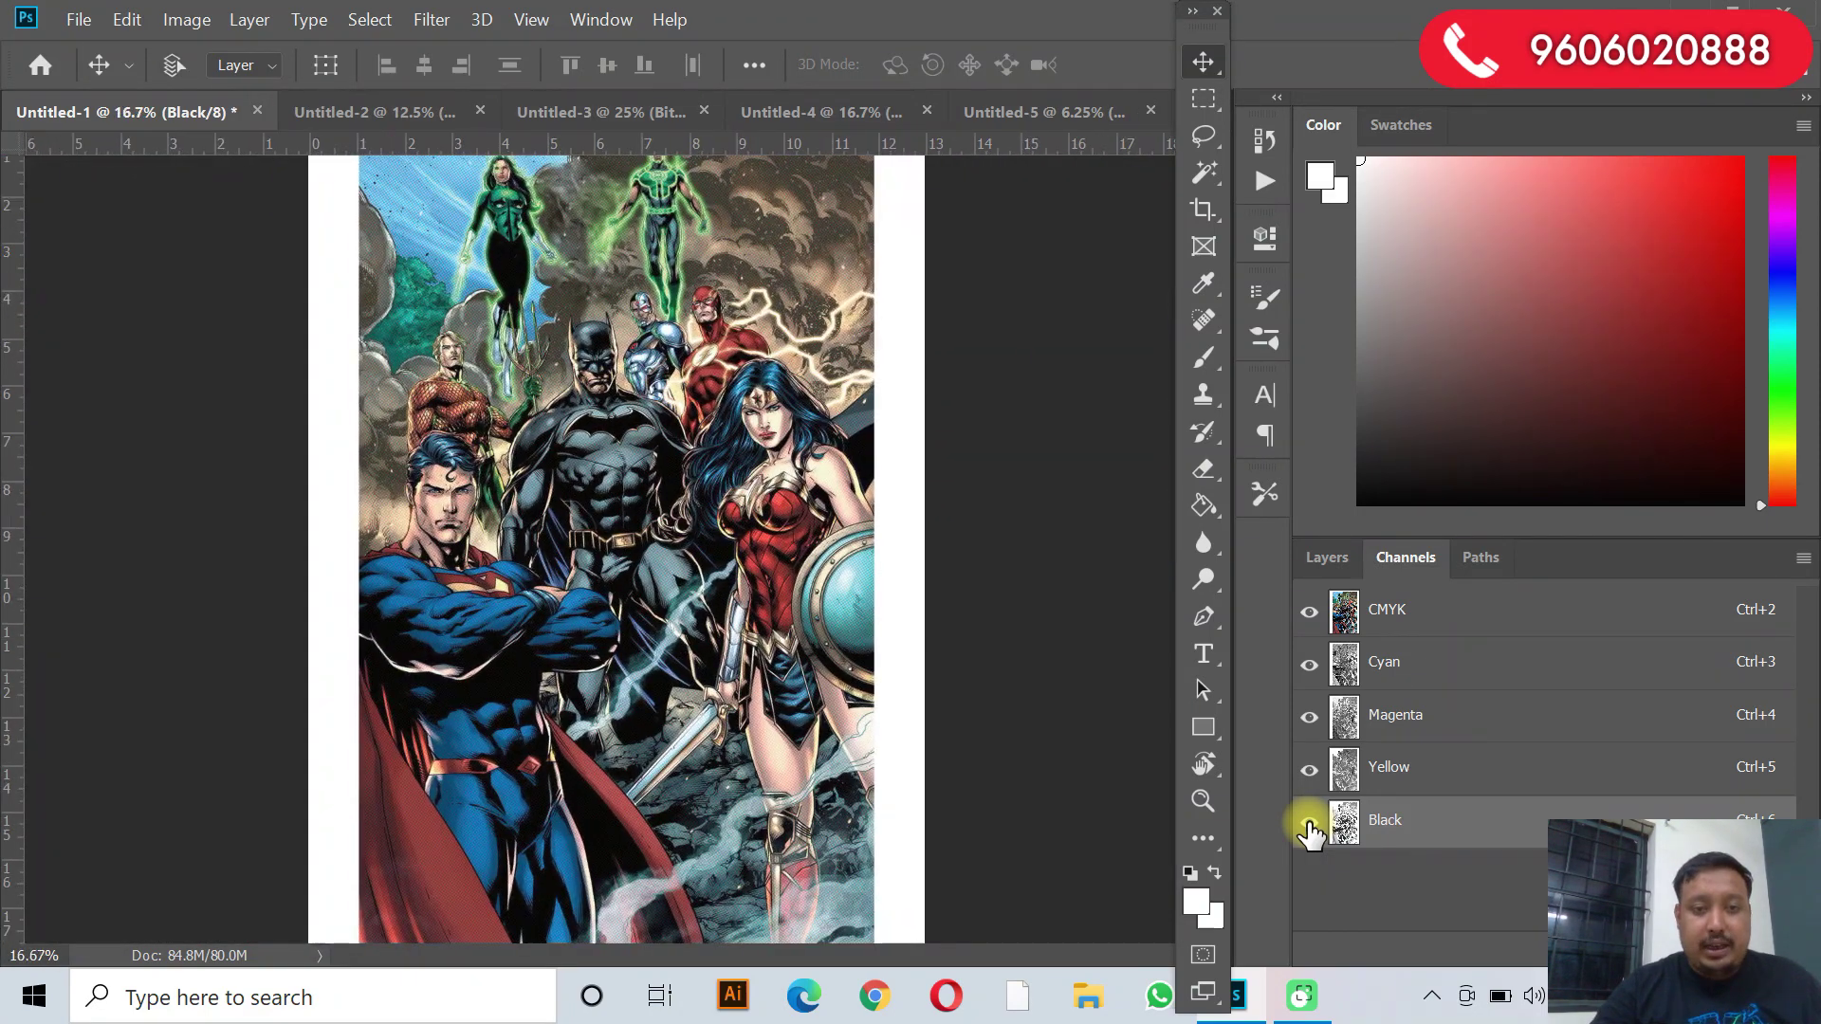
pyautogui.hotkey('ctrl', '+')
pyautogui.hotkey('ctrl', '+')
pyautogui.hotkey('ctrl', '+')
pyautogui.hotkey('ctrl', '+')
pyautogui.hotkey('ctrl', '+')
pyautogui.hotkey('ctrl', '+')
pyautogui.hotkey('ctrl', '+')
pyautogui.hotkey('ctrl', '+')
pyautogui.hotkey('ctrl', '+')
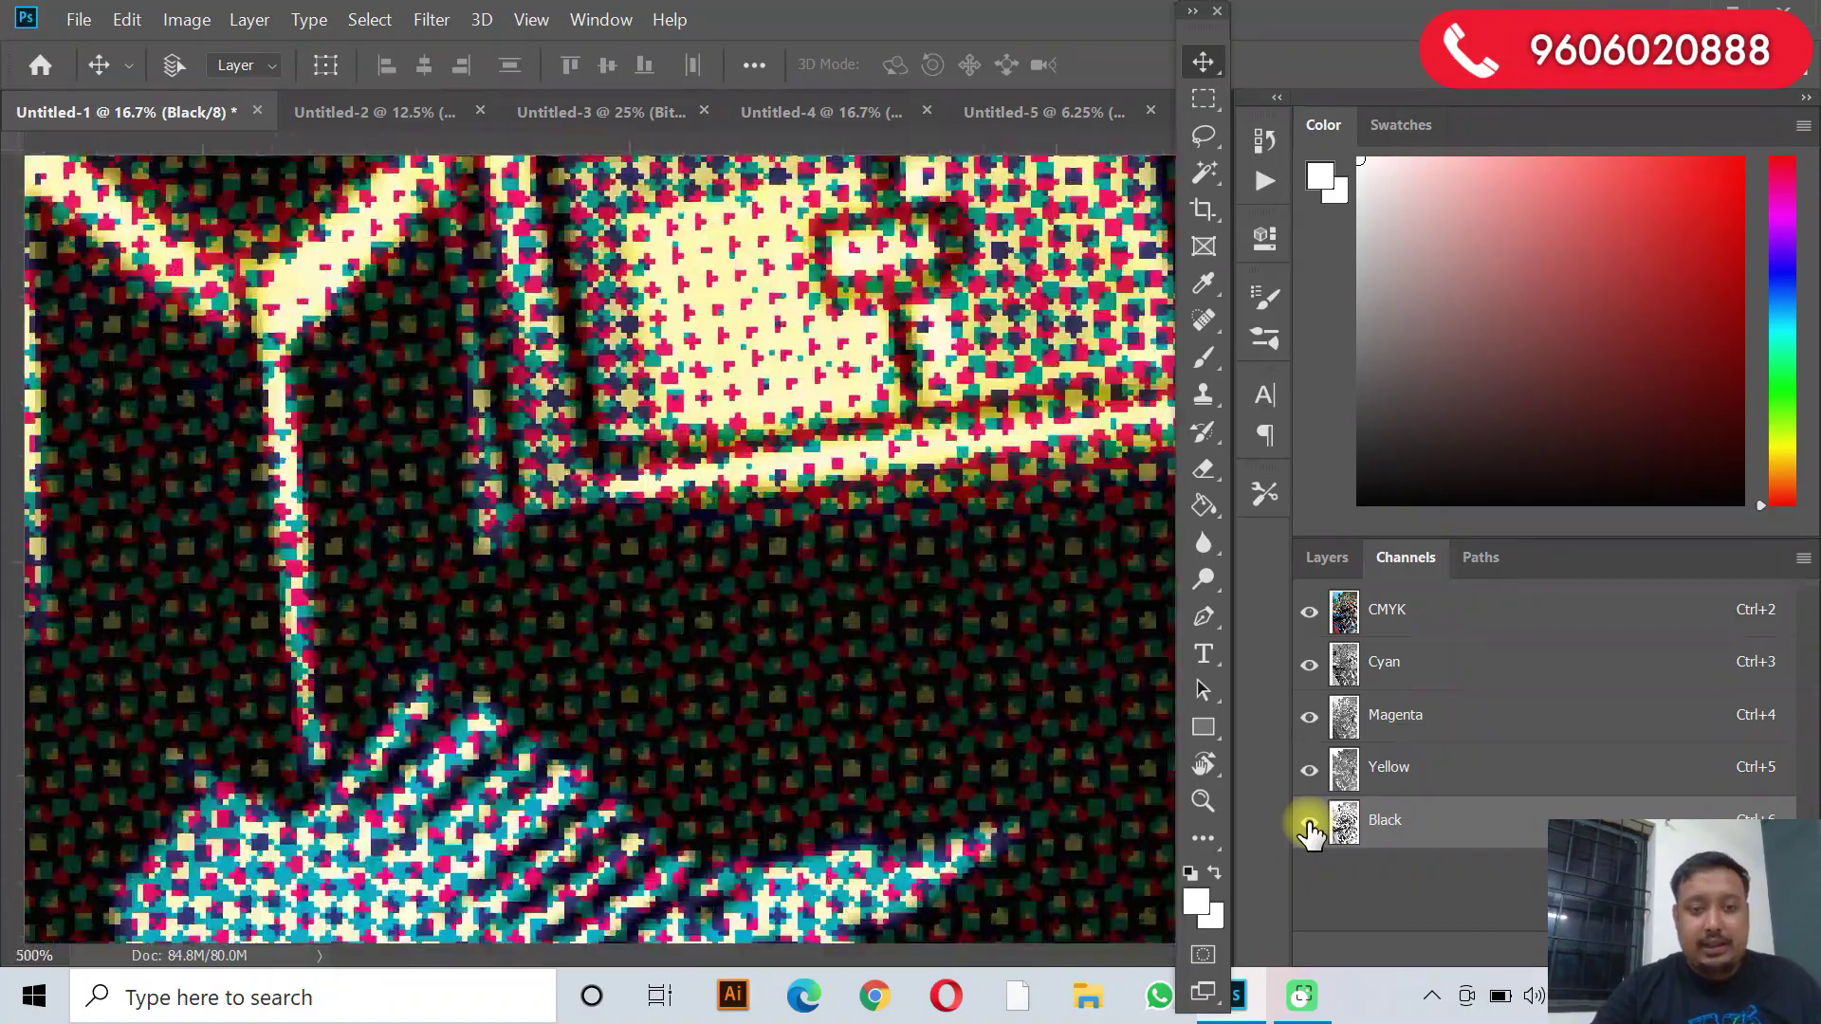
pyautogui.hotkey('ctrl', '+')
pyautogui.hotkey('ctrl', '+')
pyautogui.hotkey('ctrl', '+')
pyautogui.hotkey('ctrl', '+')
pyautogui.hotkey('ctrl', '+')
pyautogui.hotkey('ctrl', '+')
pyautogui.hotkey('ctrl', '+')
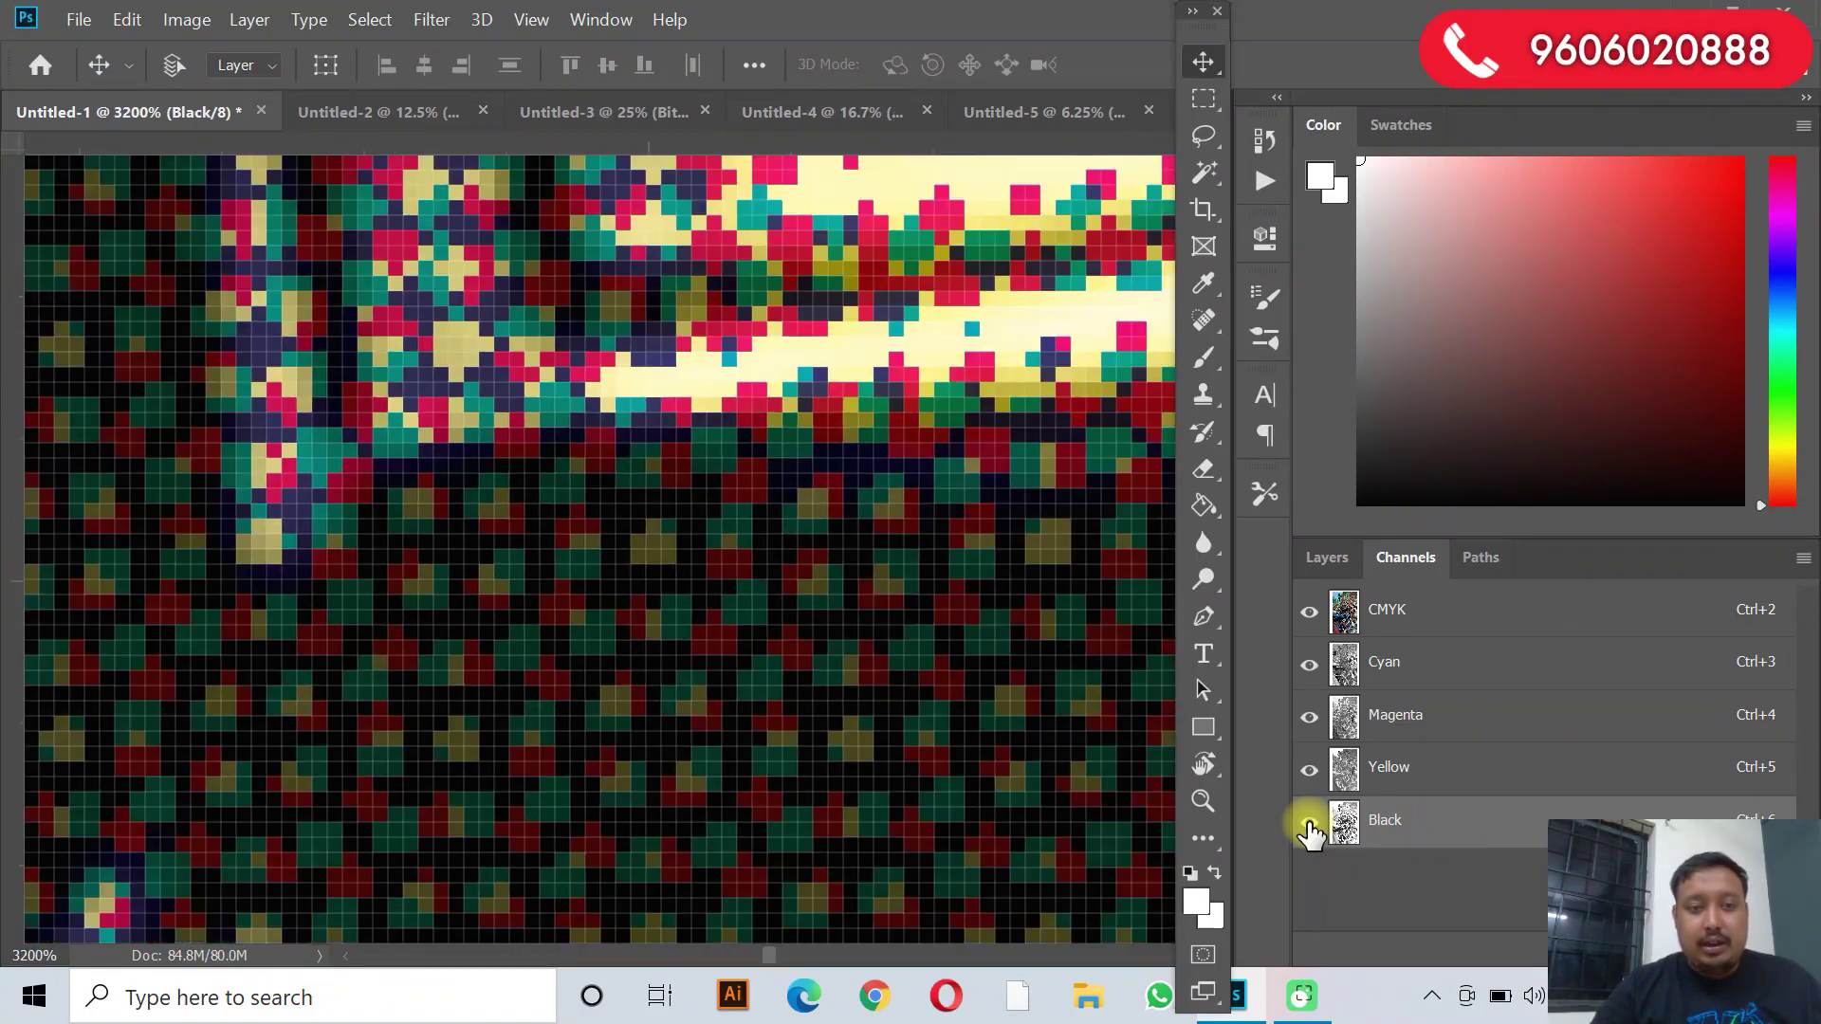
pyautogui.hotkey('ctrl', '-')
pyautogui.hotkey('ctrl', '-')
pyautogui.hotkey('ctrl', '-')
pyautogui.hotkey('ctrl', '-')
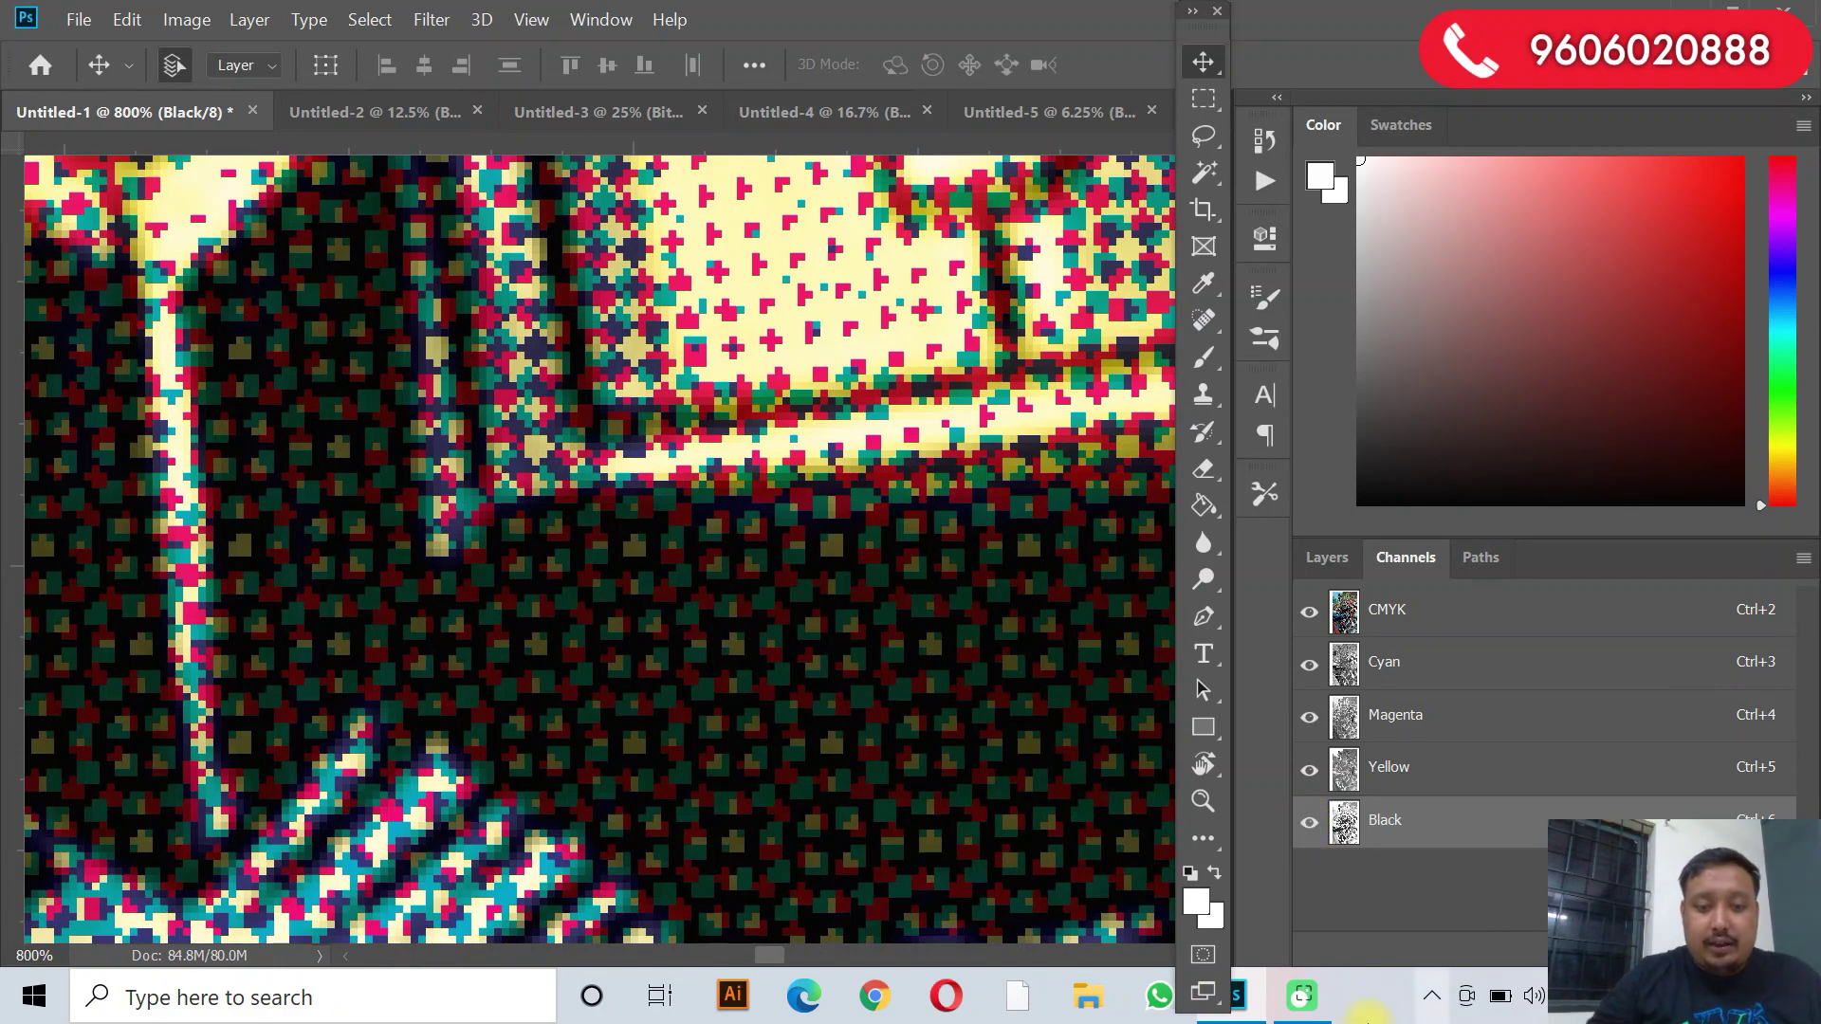
pyautogui.moveTo(776, 954); pyautogui.dragTo(641, 935)
pyautogui.hotkey('ctrl', '-')
pyautogui.hotkey('ctrl', '-')
pyautogui.hotkey('ctrl', '-')
pyautogui.hotkey('ctrl', '-')
pyautogui.hotkey('ctrl', '-')
pyautogui.hotkey('ctrl', '-')
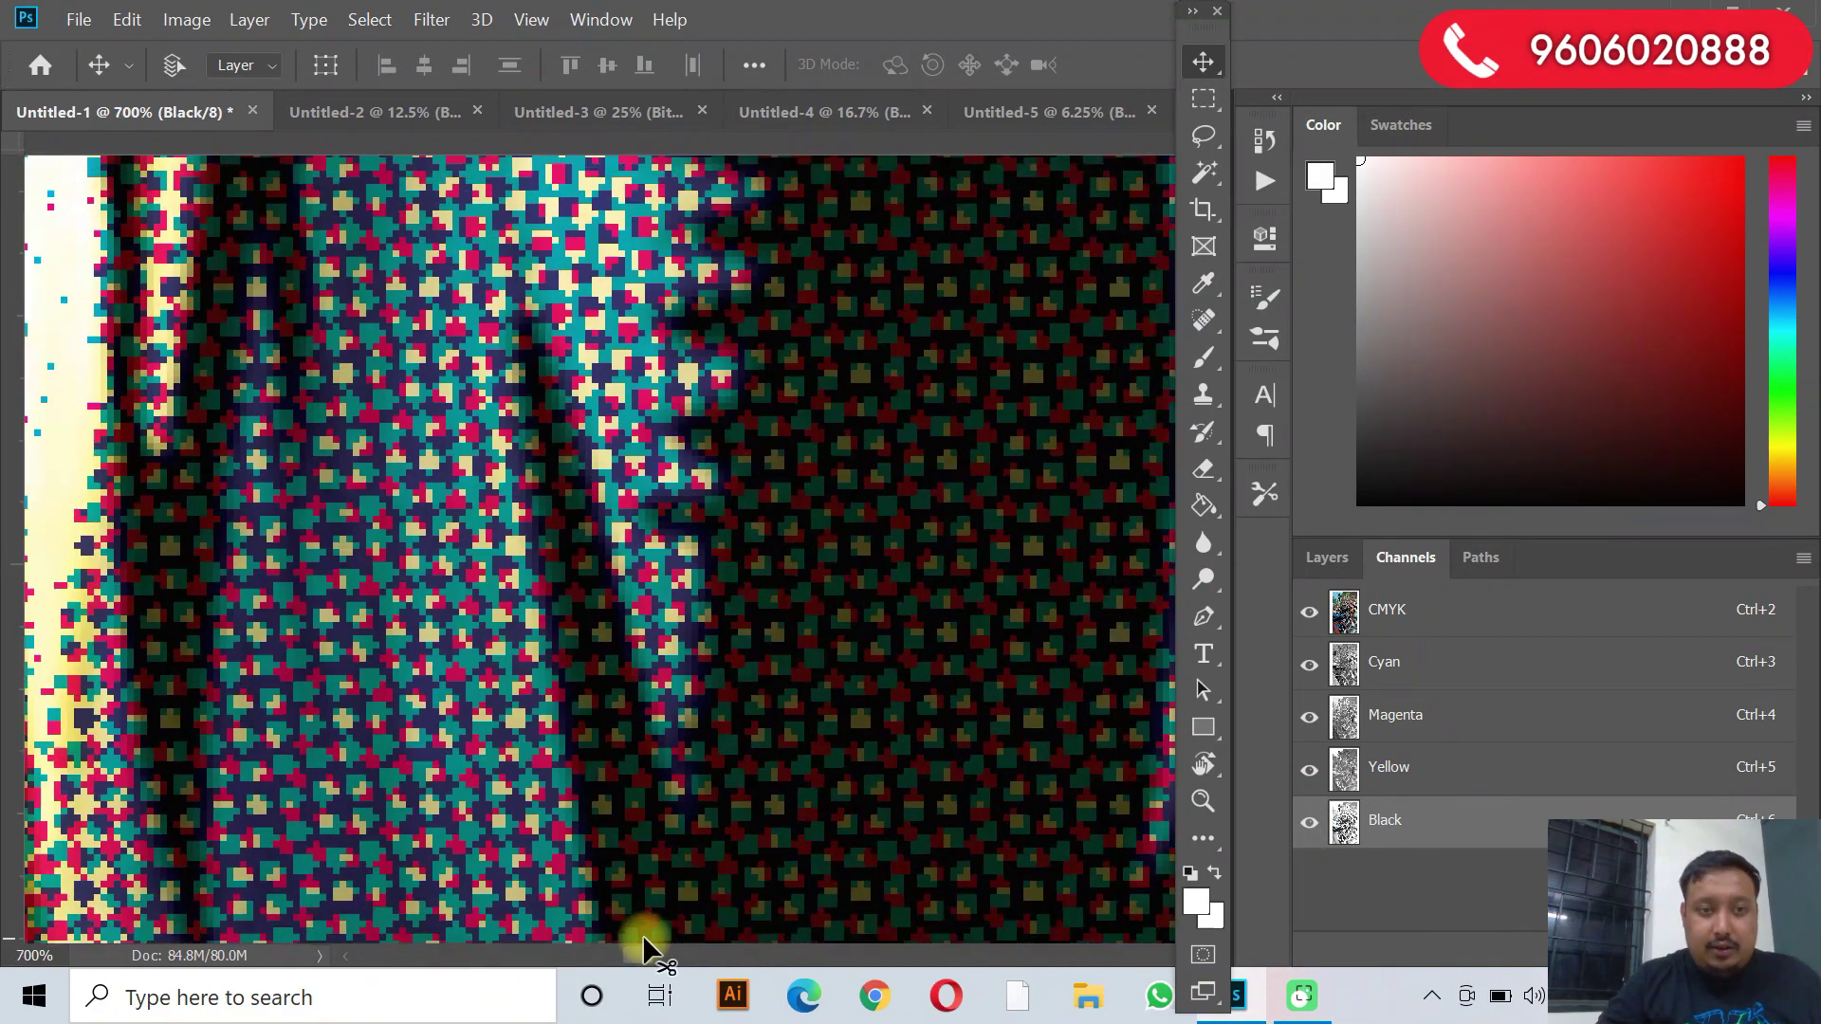
pyautogui.hotkey('ctrl', '-')
pyautogui.hotkey('ctrl', '-')
pyautogui.hotkey('ctrl', '-')
pyautogui.hotkey('ctrl', '-')
pyautogui.hotkey('ctrl', '-')
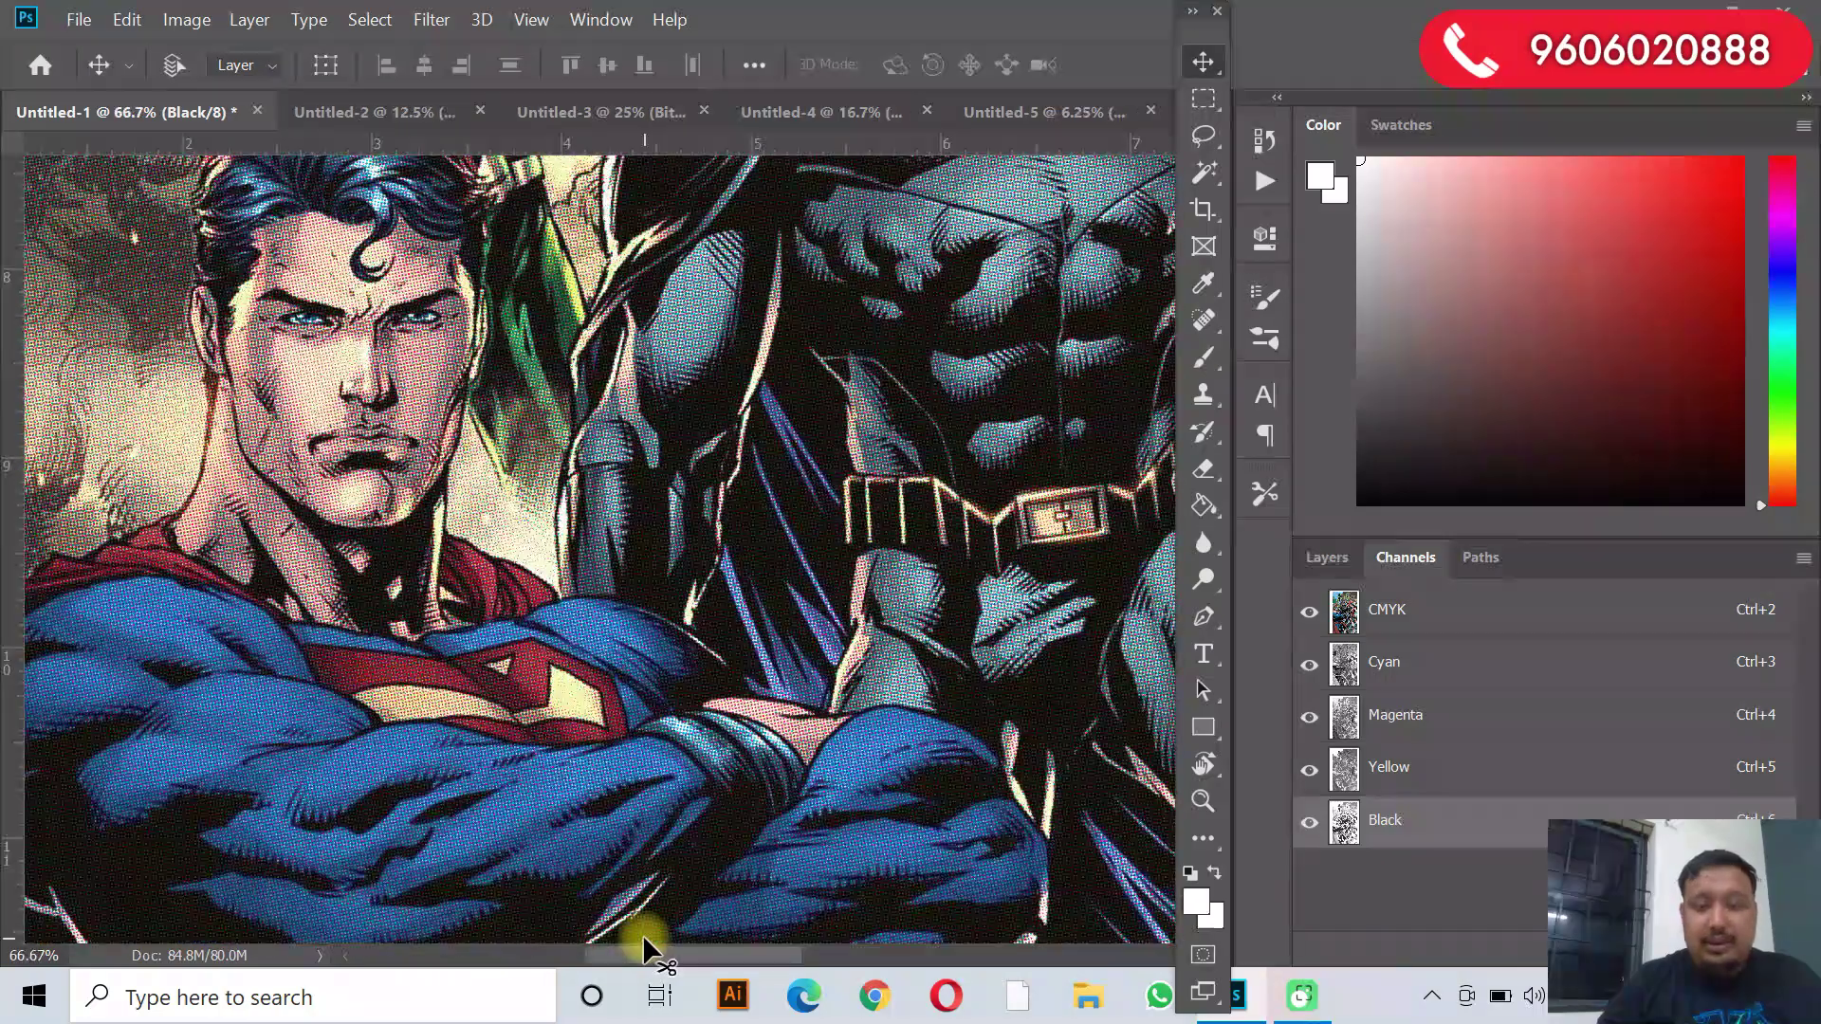
pyautogui.hotkey('ctrl', '-')
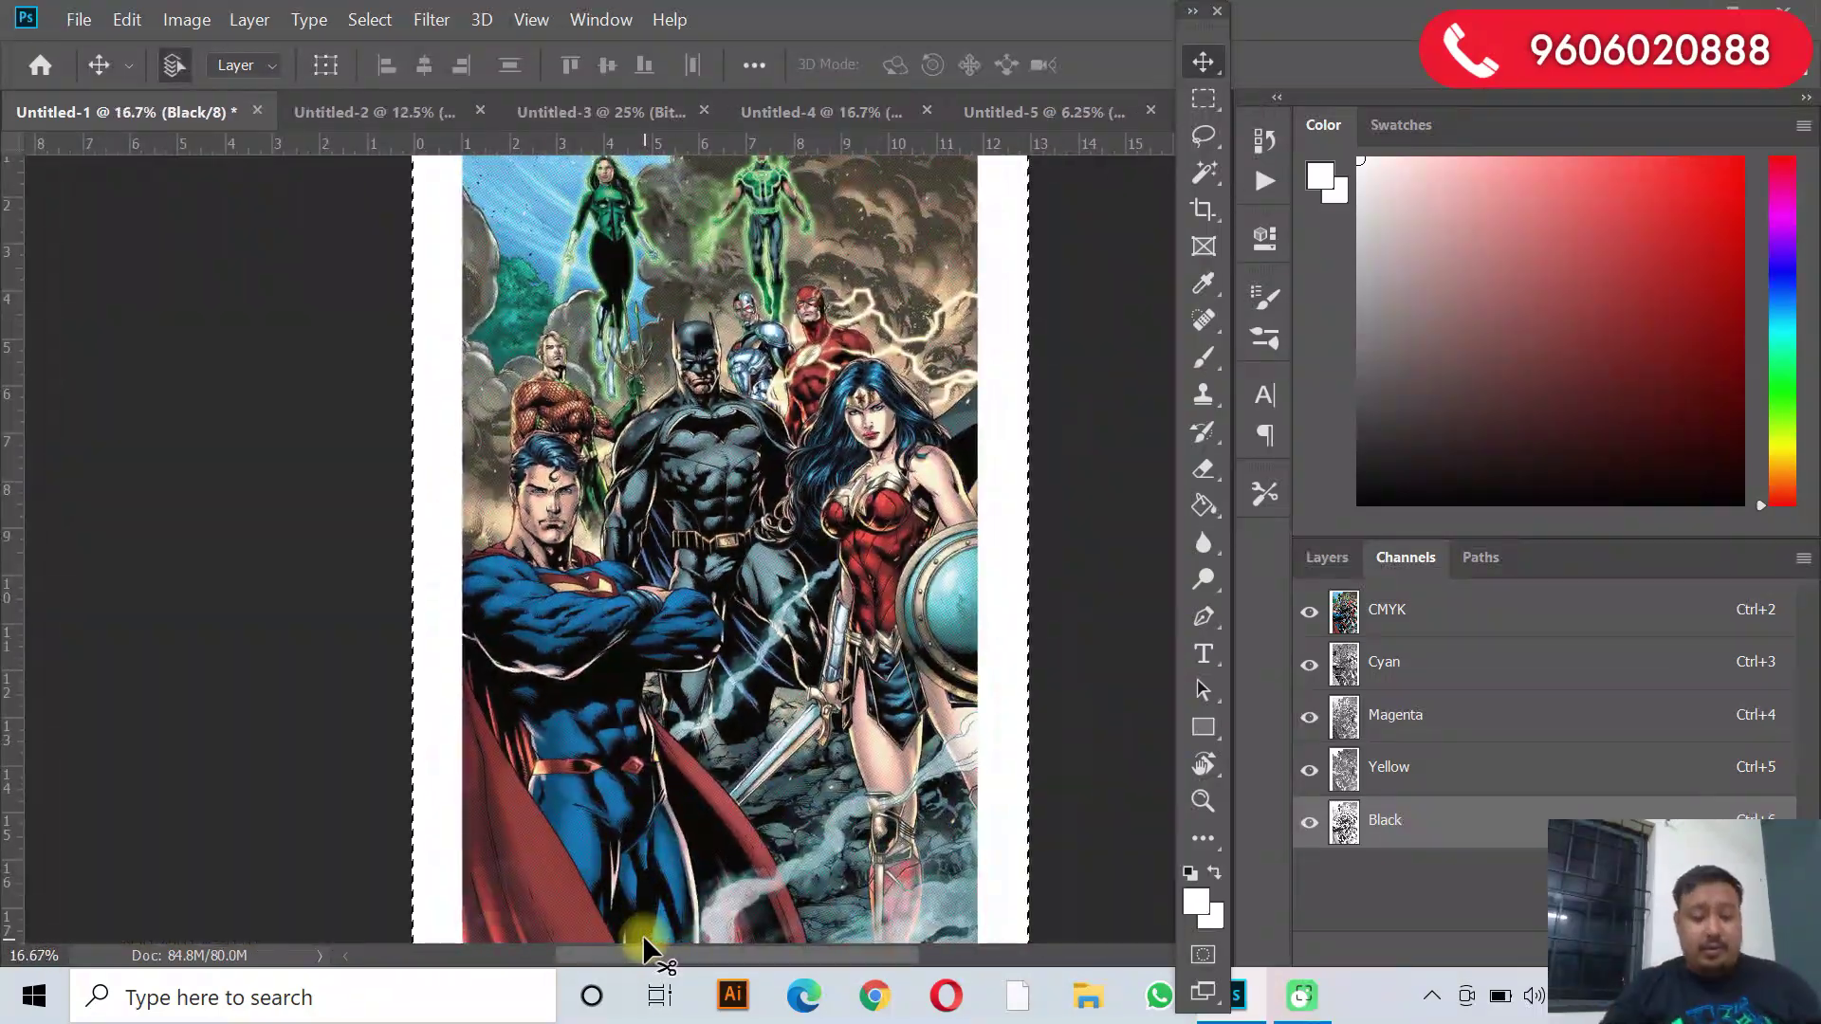
pyautogui.hotkey('ctrl', '-')
pyautogui.hotkey('ctrl', '-')
# Try the print settings with registration marks and portrait layout for the halftoned document, without printing.
pyautogui.hotkey('ctrl', 'a')
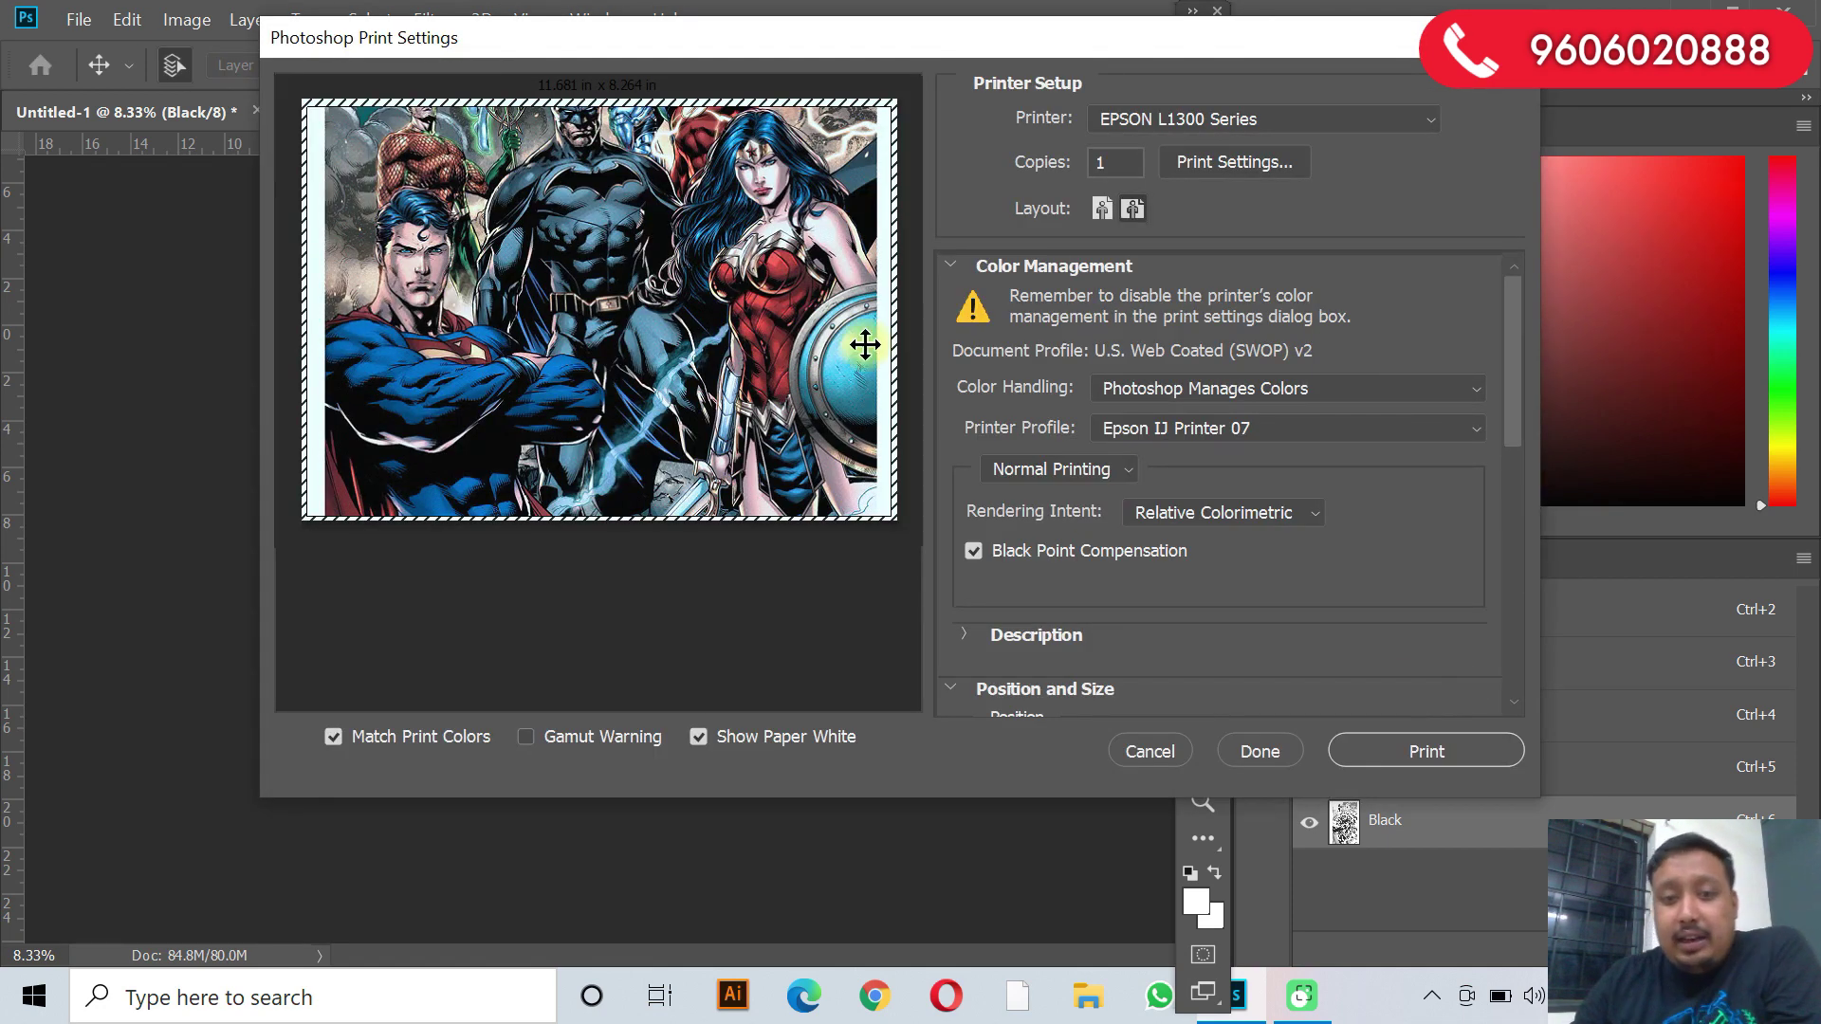
pyautogui.scroll(-5, 1056, 637)
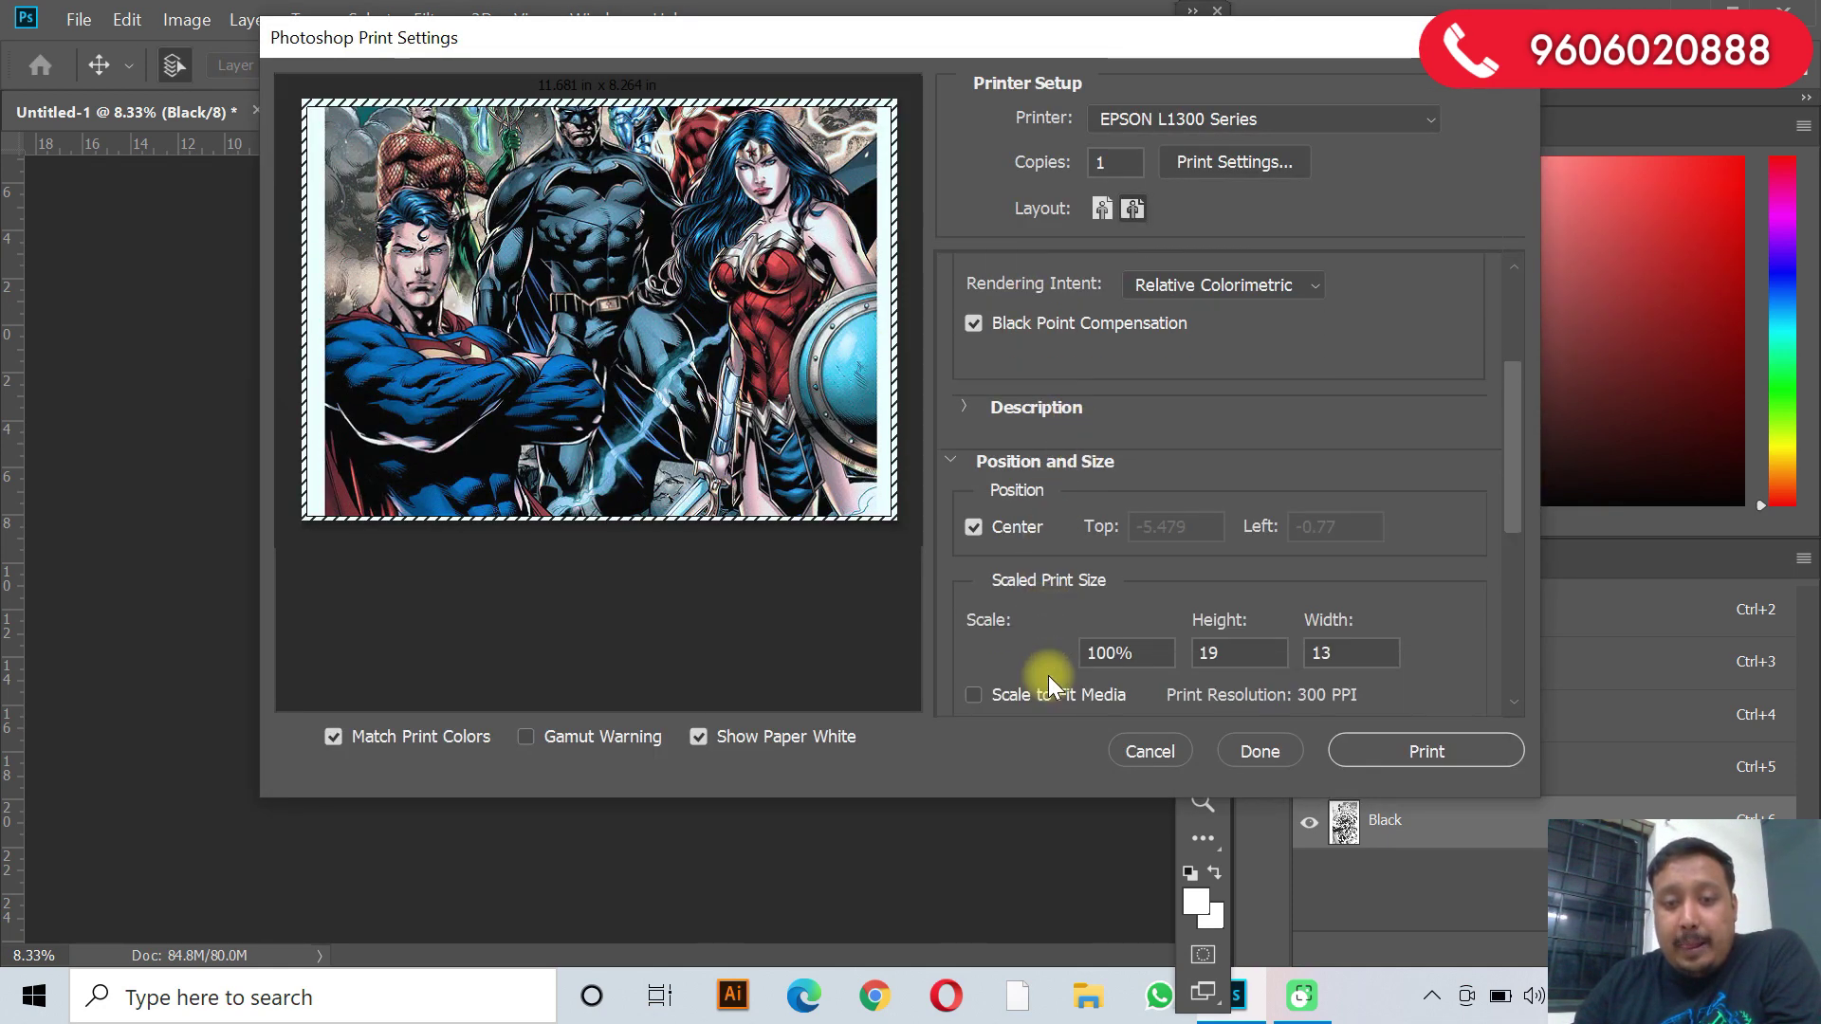
pyautogui.scroll(-3, 1053, 685)
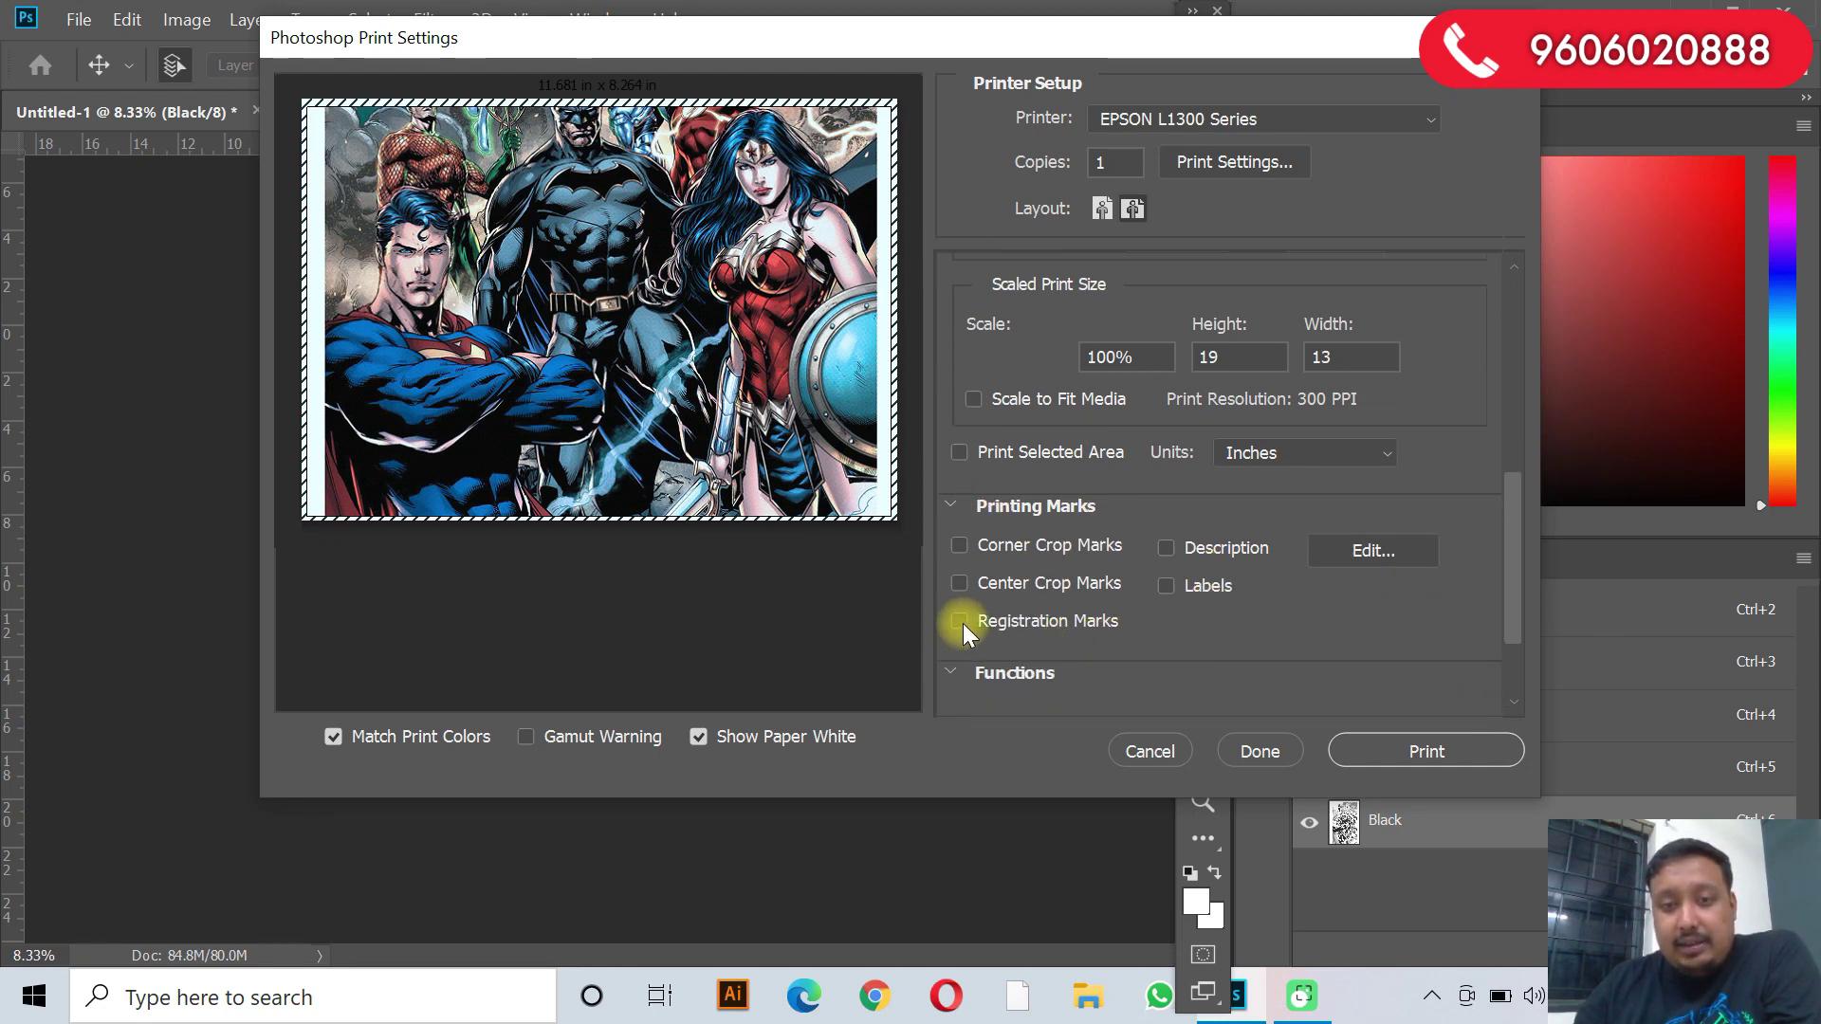
pyautogui.click(959, 621)
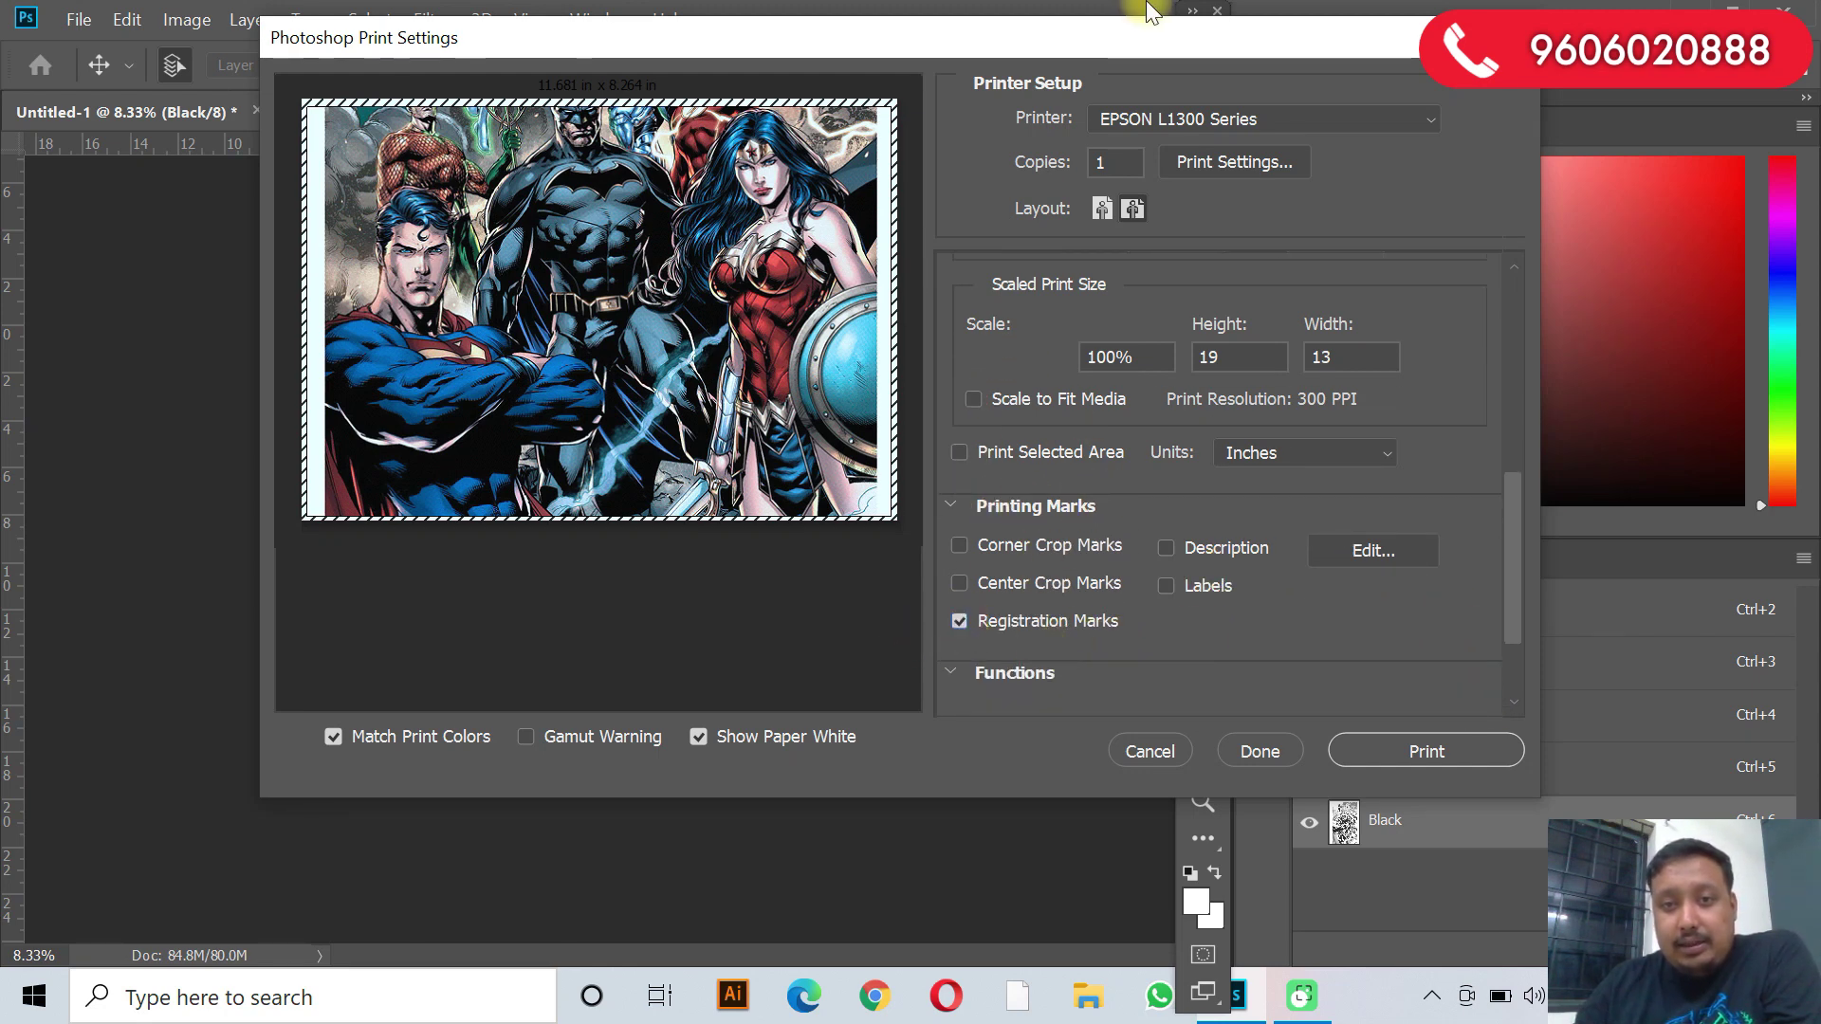
pyautogui.click(1102, 231)
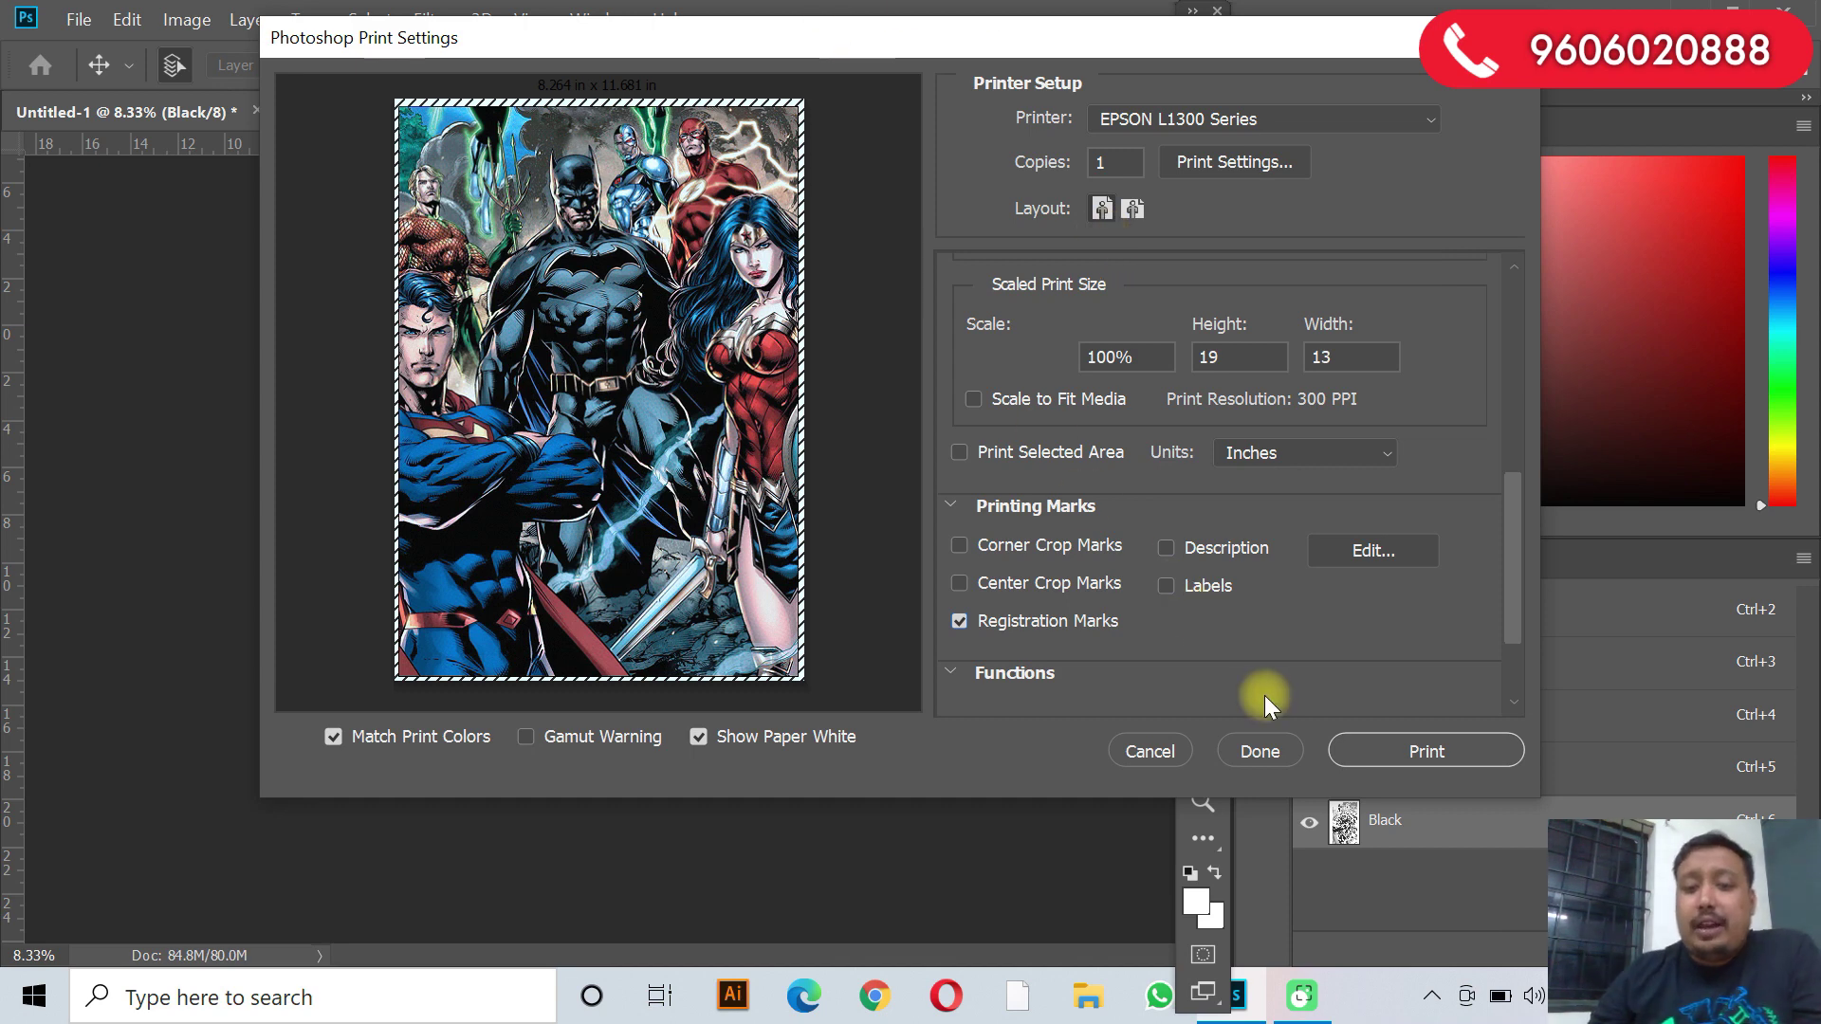
pyautogui.click(1147, 747)
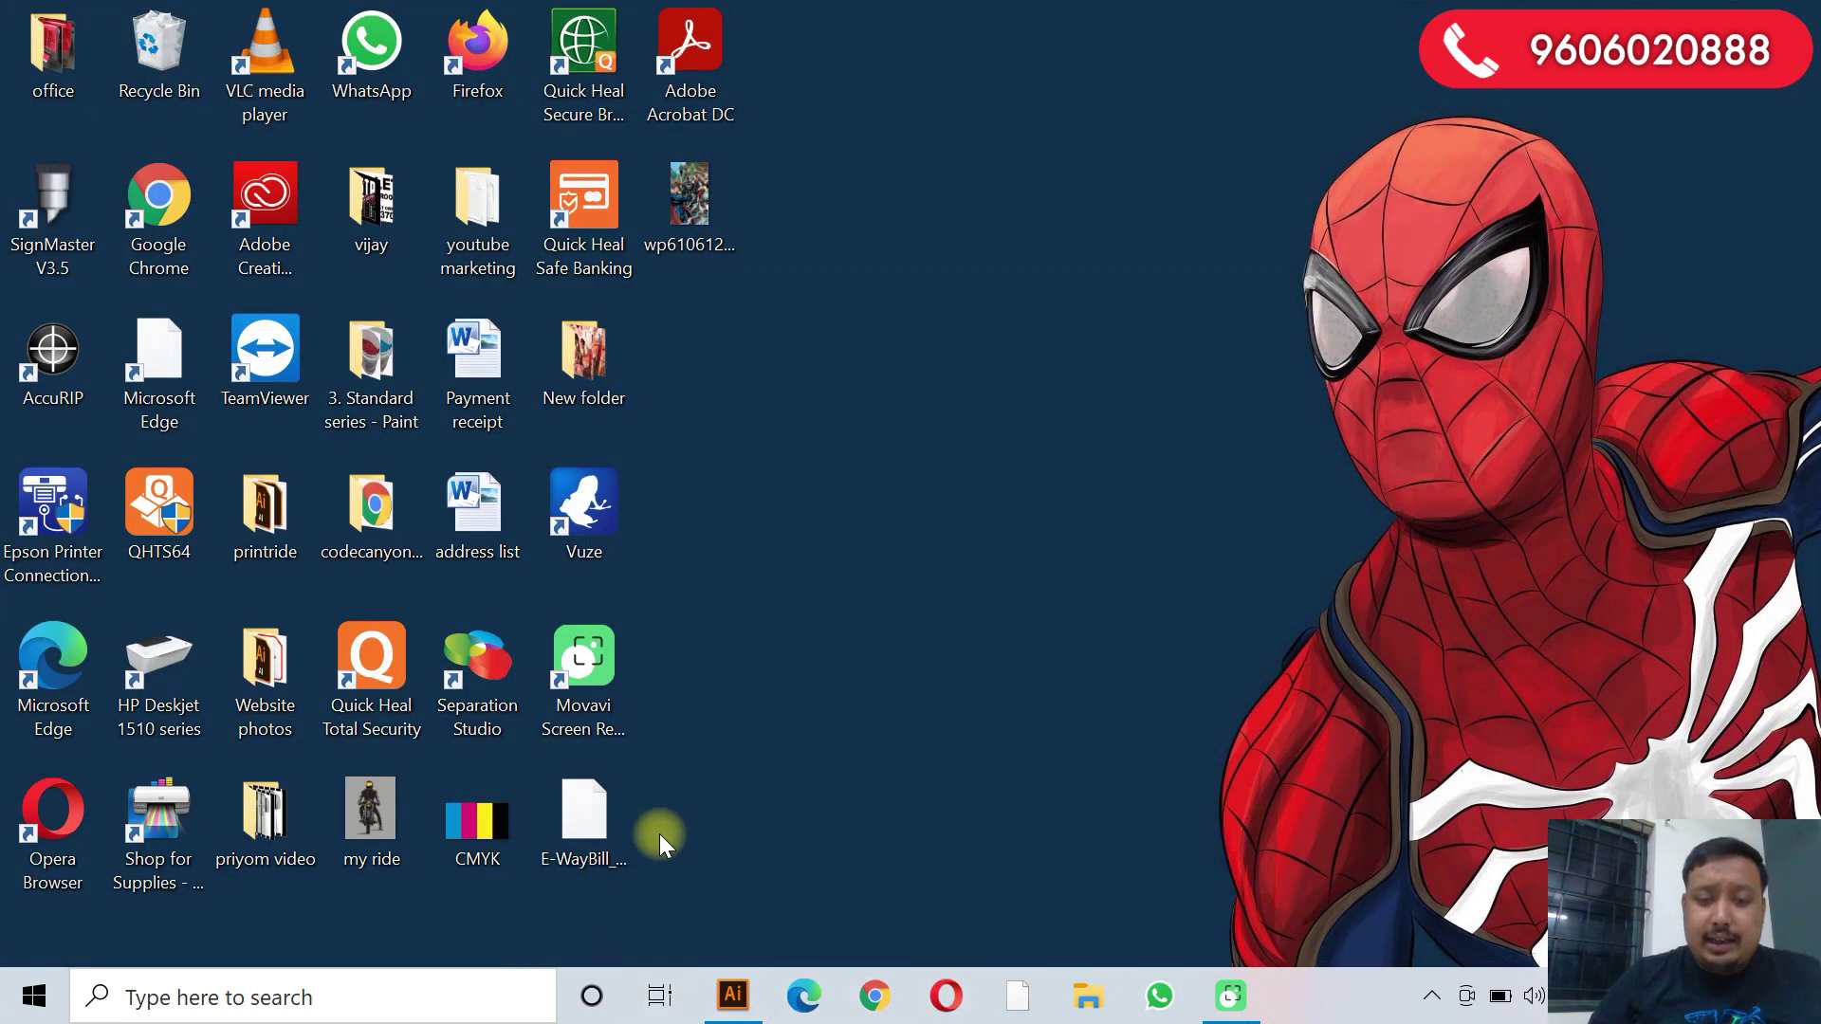
# Switch to Illustrator and place the Justice League image from the desktop in the blank document.
pyautogui.click(736, 992)
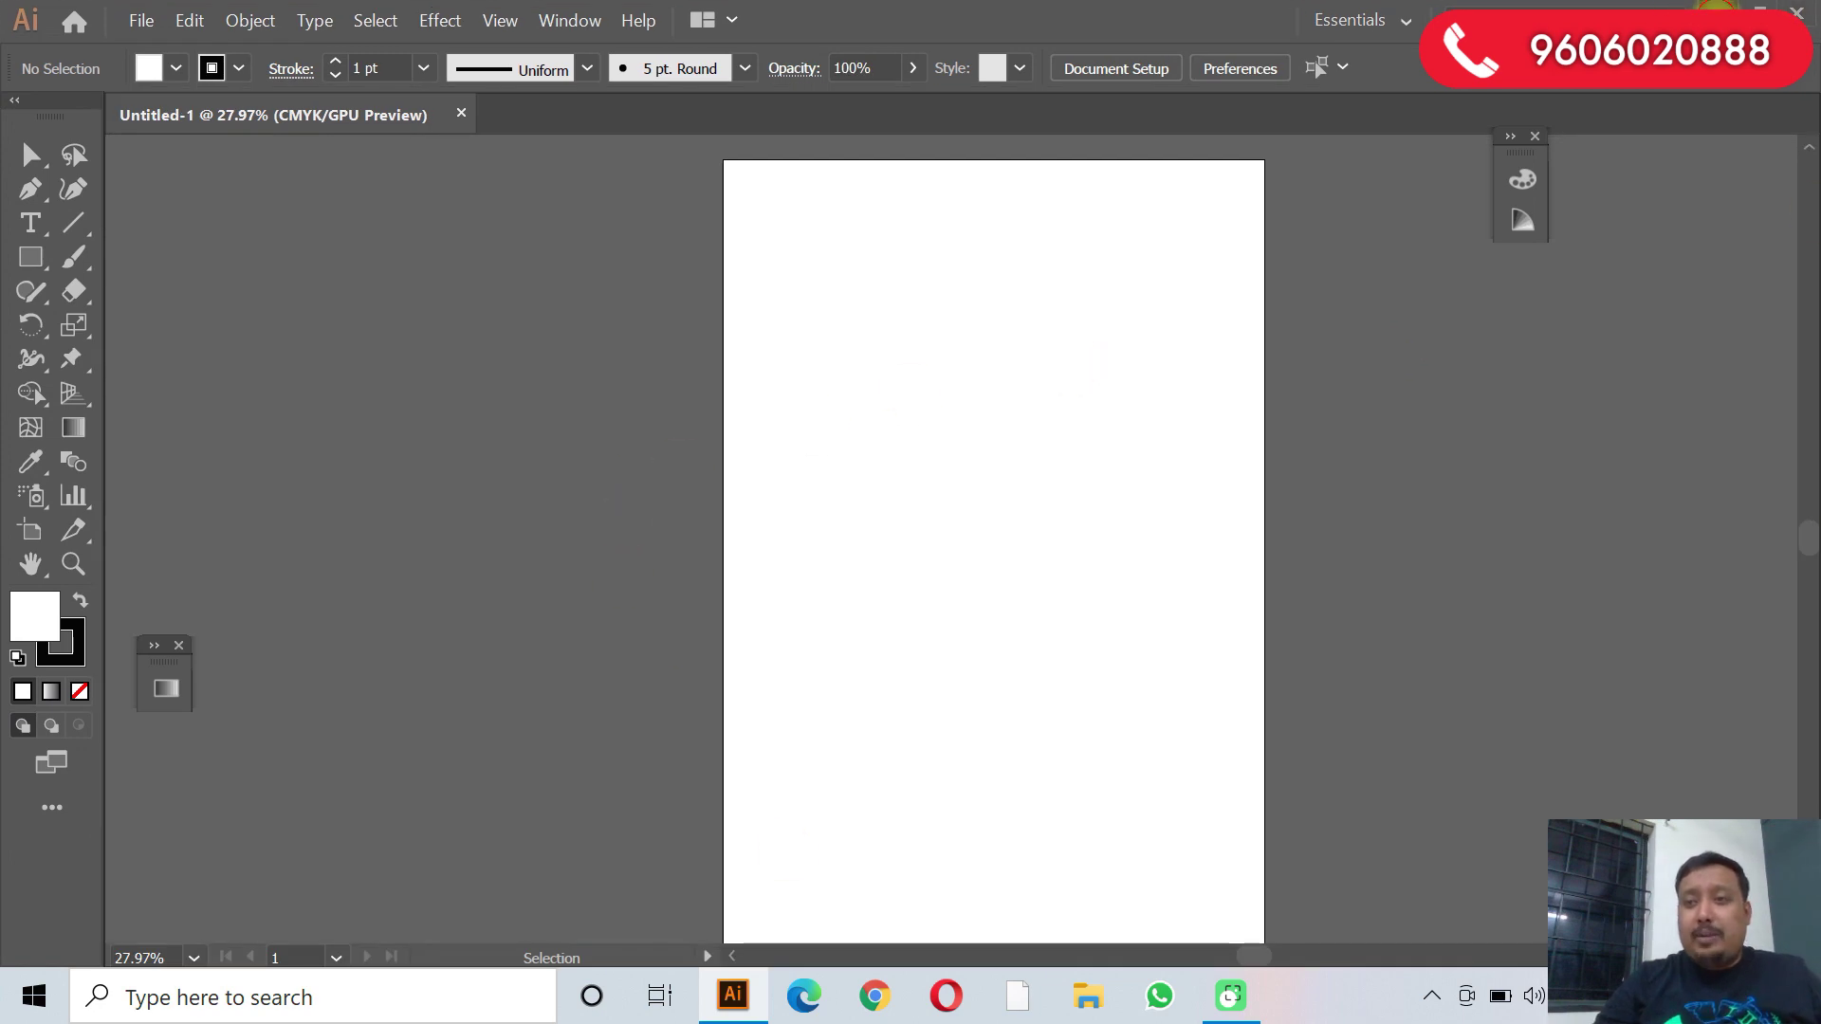
pyautogui.click(1708, 6)
pyautogui.moveTo(684, 248); pyautogui.dragTo(986, 539)
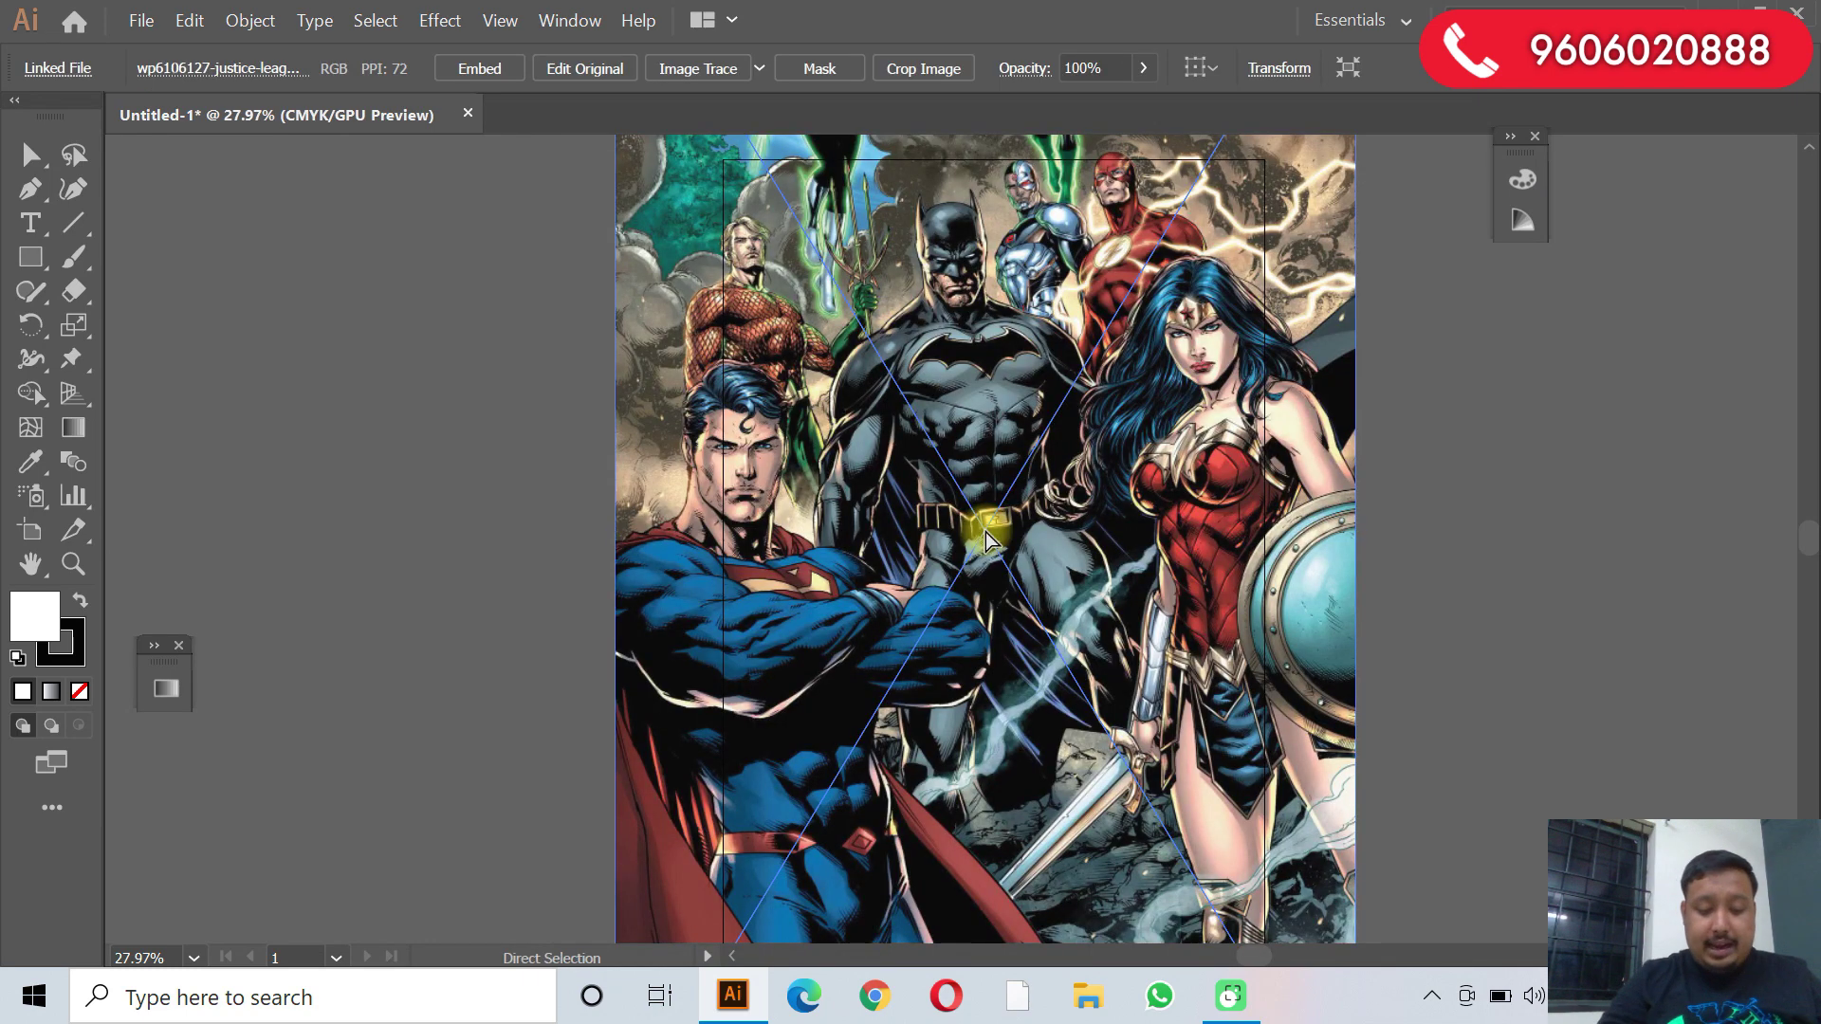
pyautogui.hotkey('ctrl', '-')
pyautogui.hotkey('ctrl', '-')
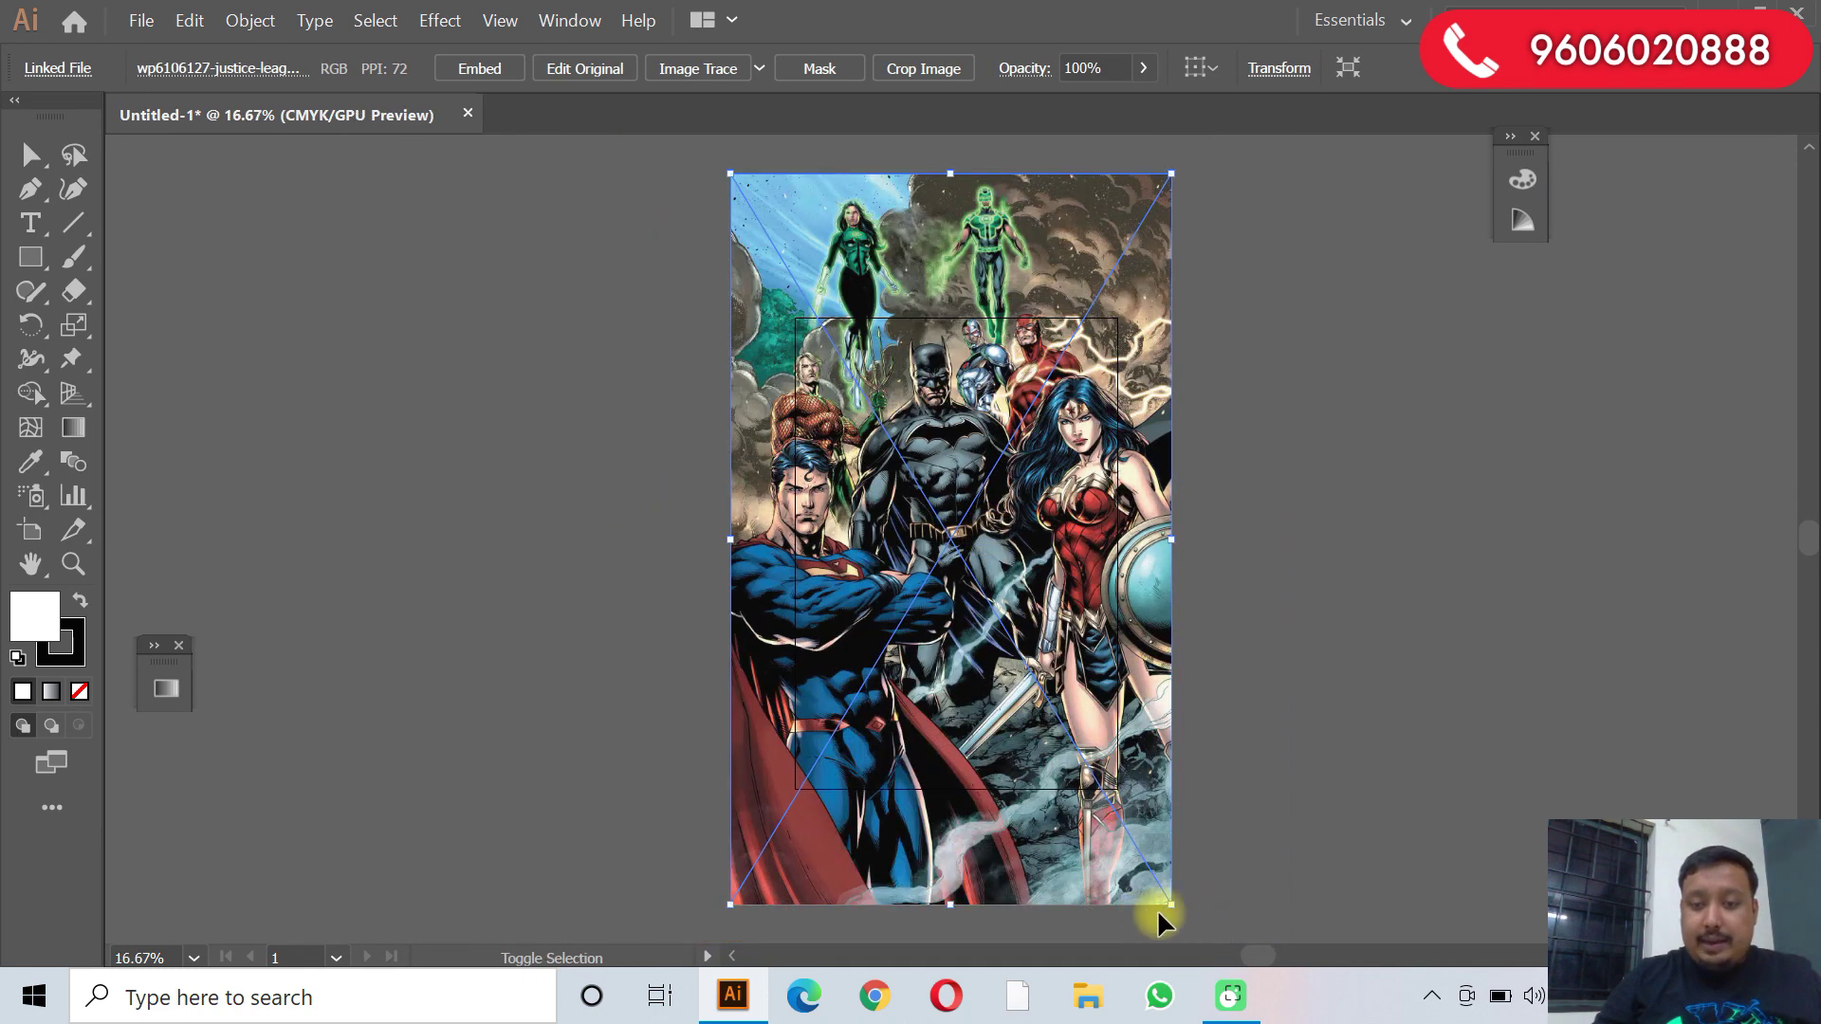
# Scale the placed Justice League image down to fit inside the artboard with a white margin all around, and deselect it.
pyautogui.moveTo(1175, 907); pyautogui.dragTo(1014, 643)
pyautogui.moveTo(922, 441); pyautogui.dragTo(987, 586)
pyautogui.moveTo(1074, 779); pyautogui.dragTo(1040, 726)
pyautogui.moveTo(969, 635); pyautogui.dragTo(1000, 667)
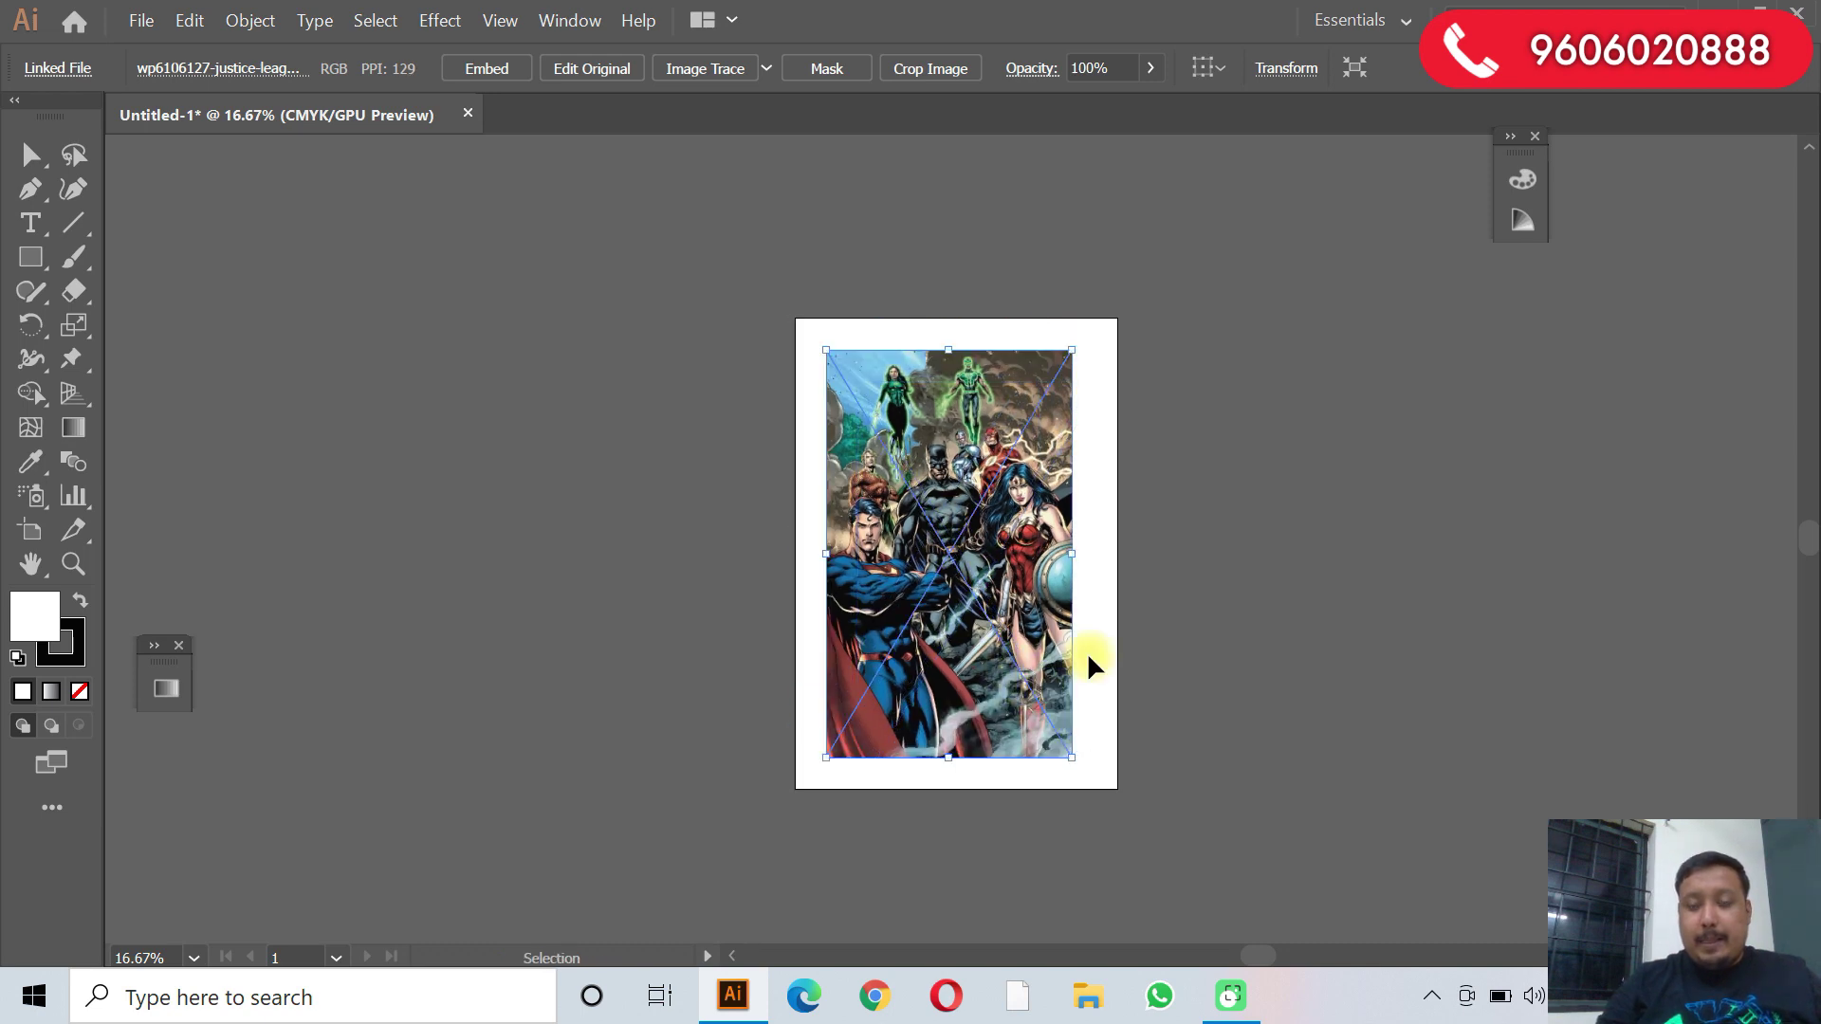
pyautogui.press('Return')
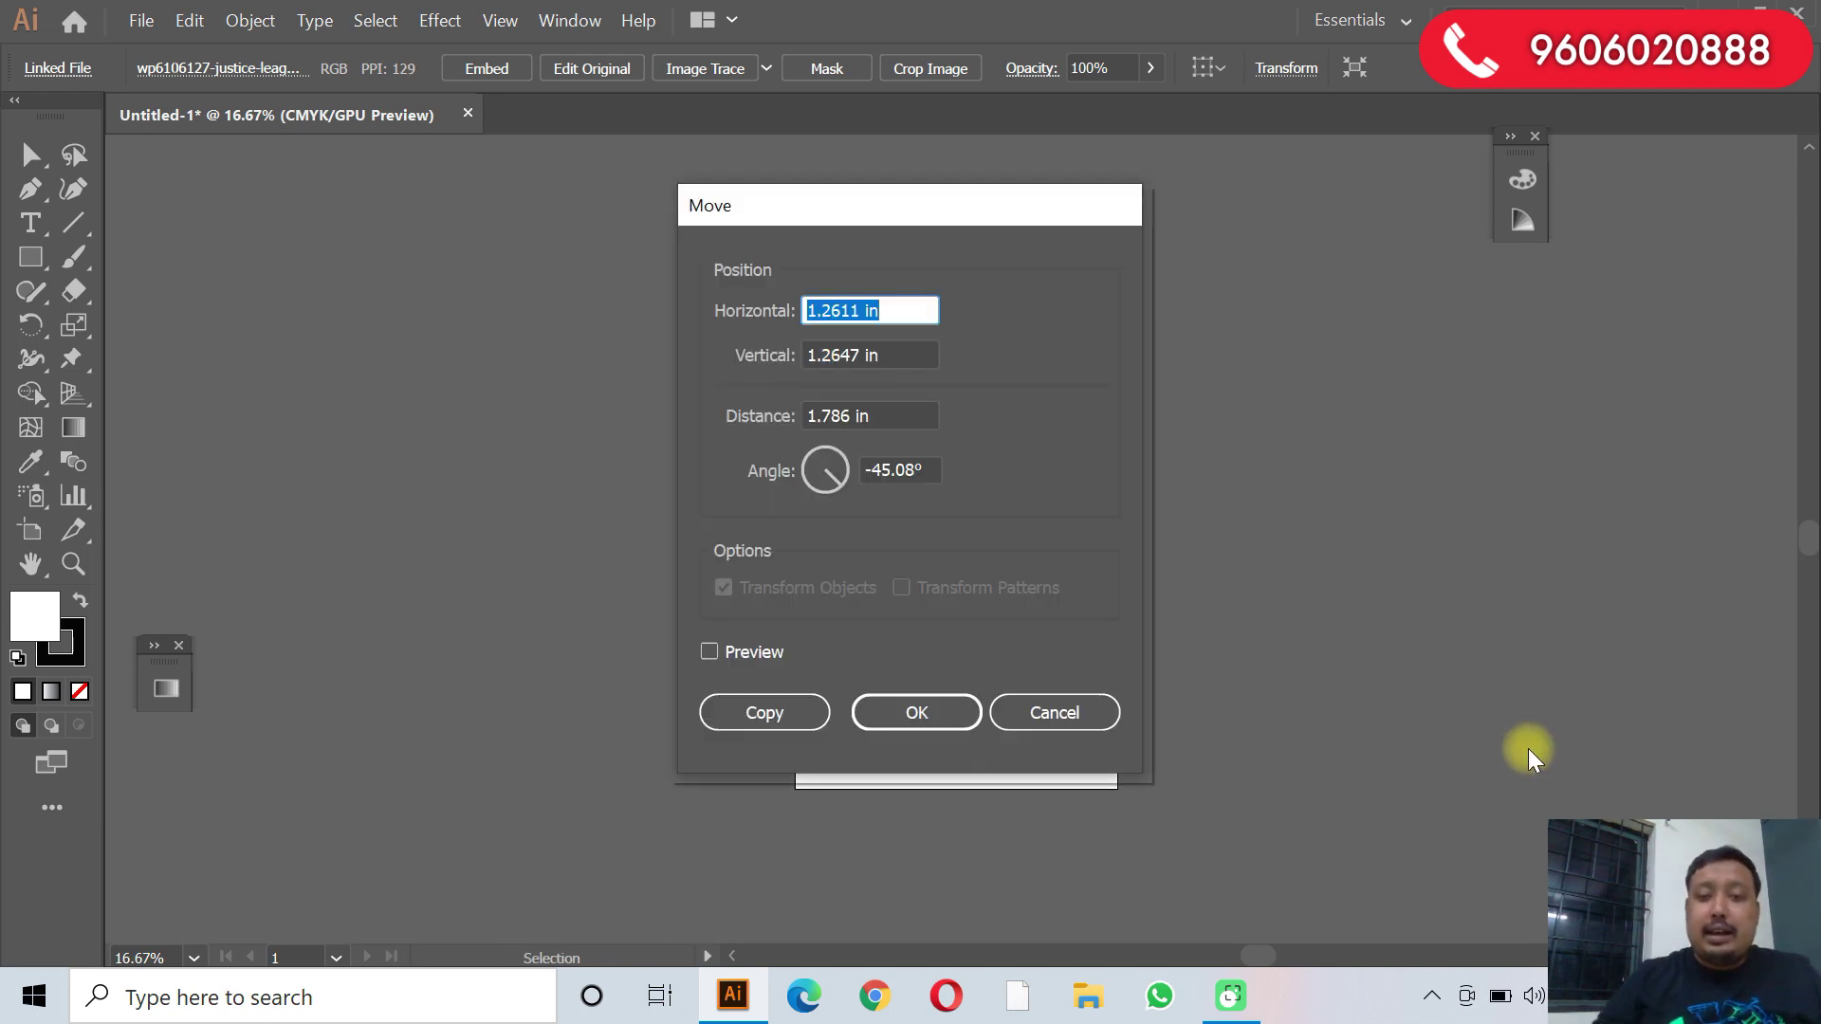
pyautogui.click(1077, 712)
pyautogui.press('a')
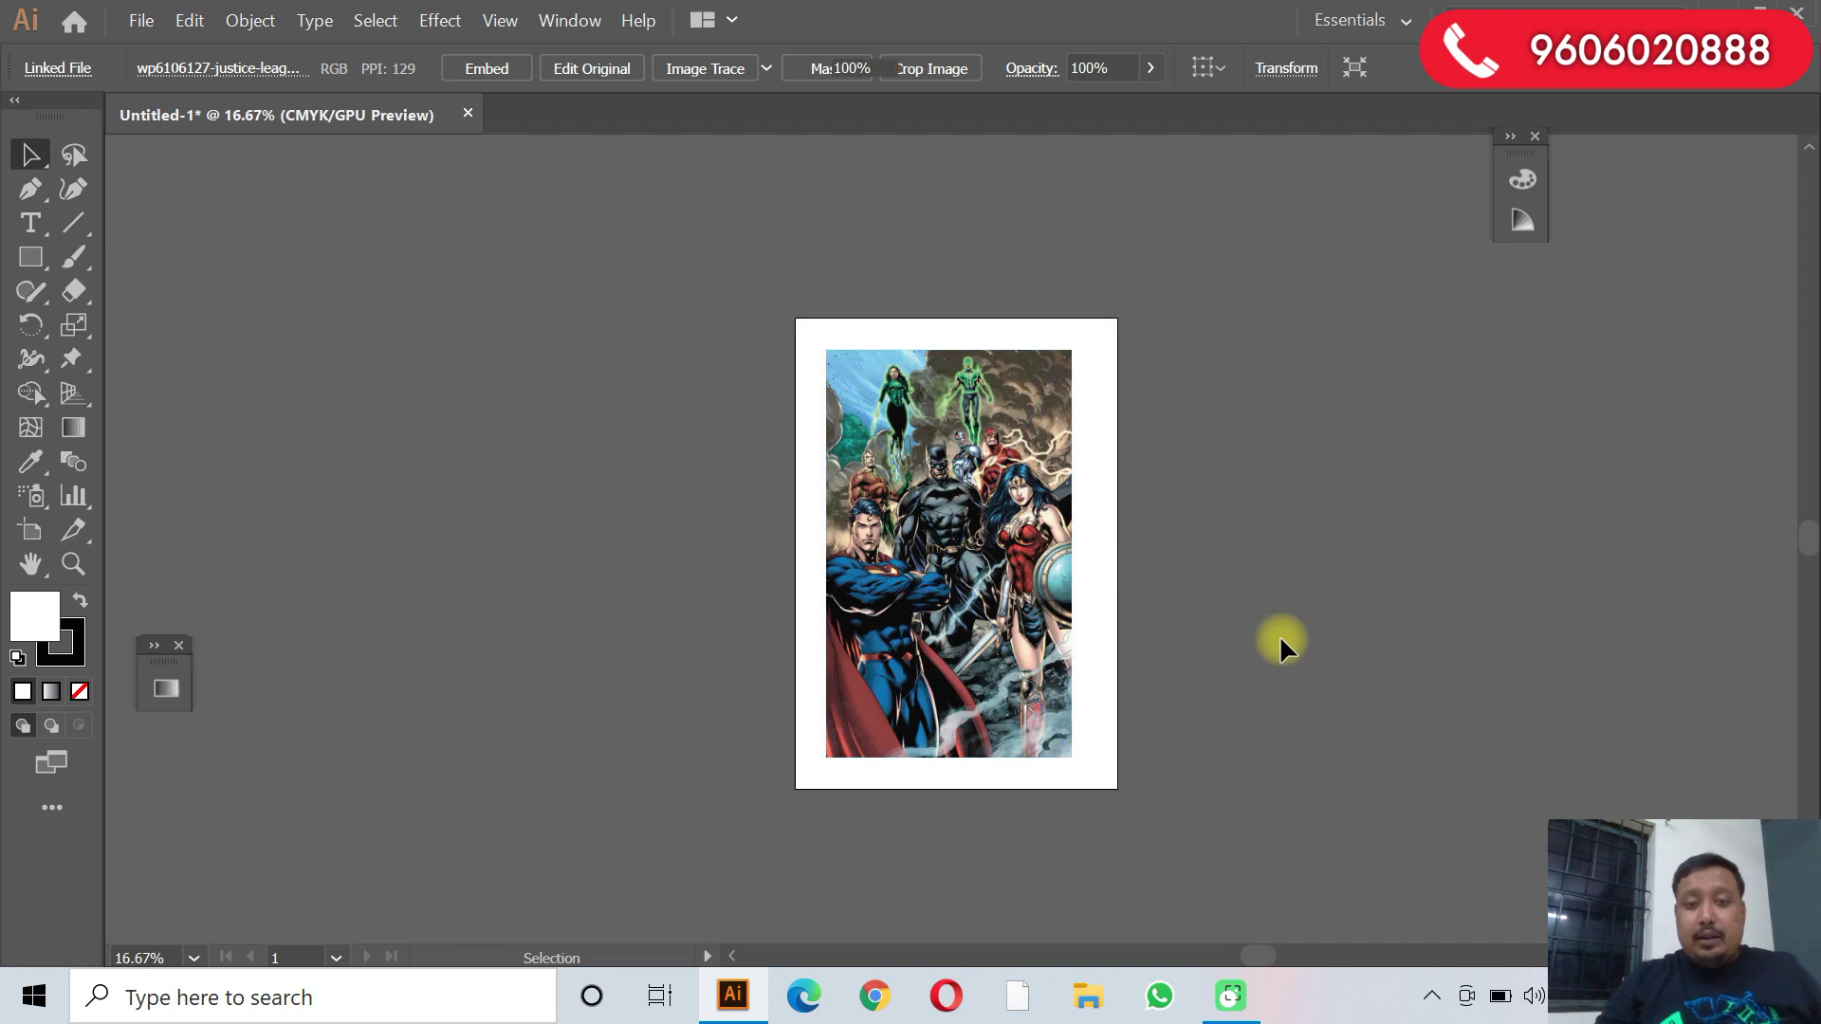
pyautogui.click(1278, 635)
pyautogui.hotkey('ctrl', '=')
pyautogui.hotkey('ctrl', '=')
pyautogui.hotkey('ctrl', '-')
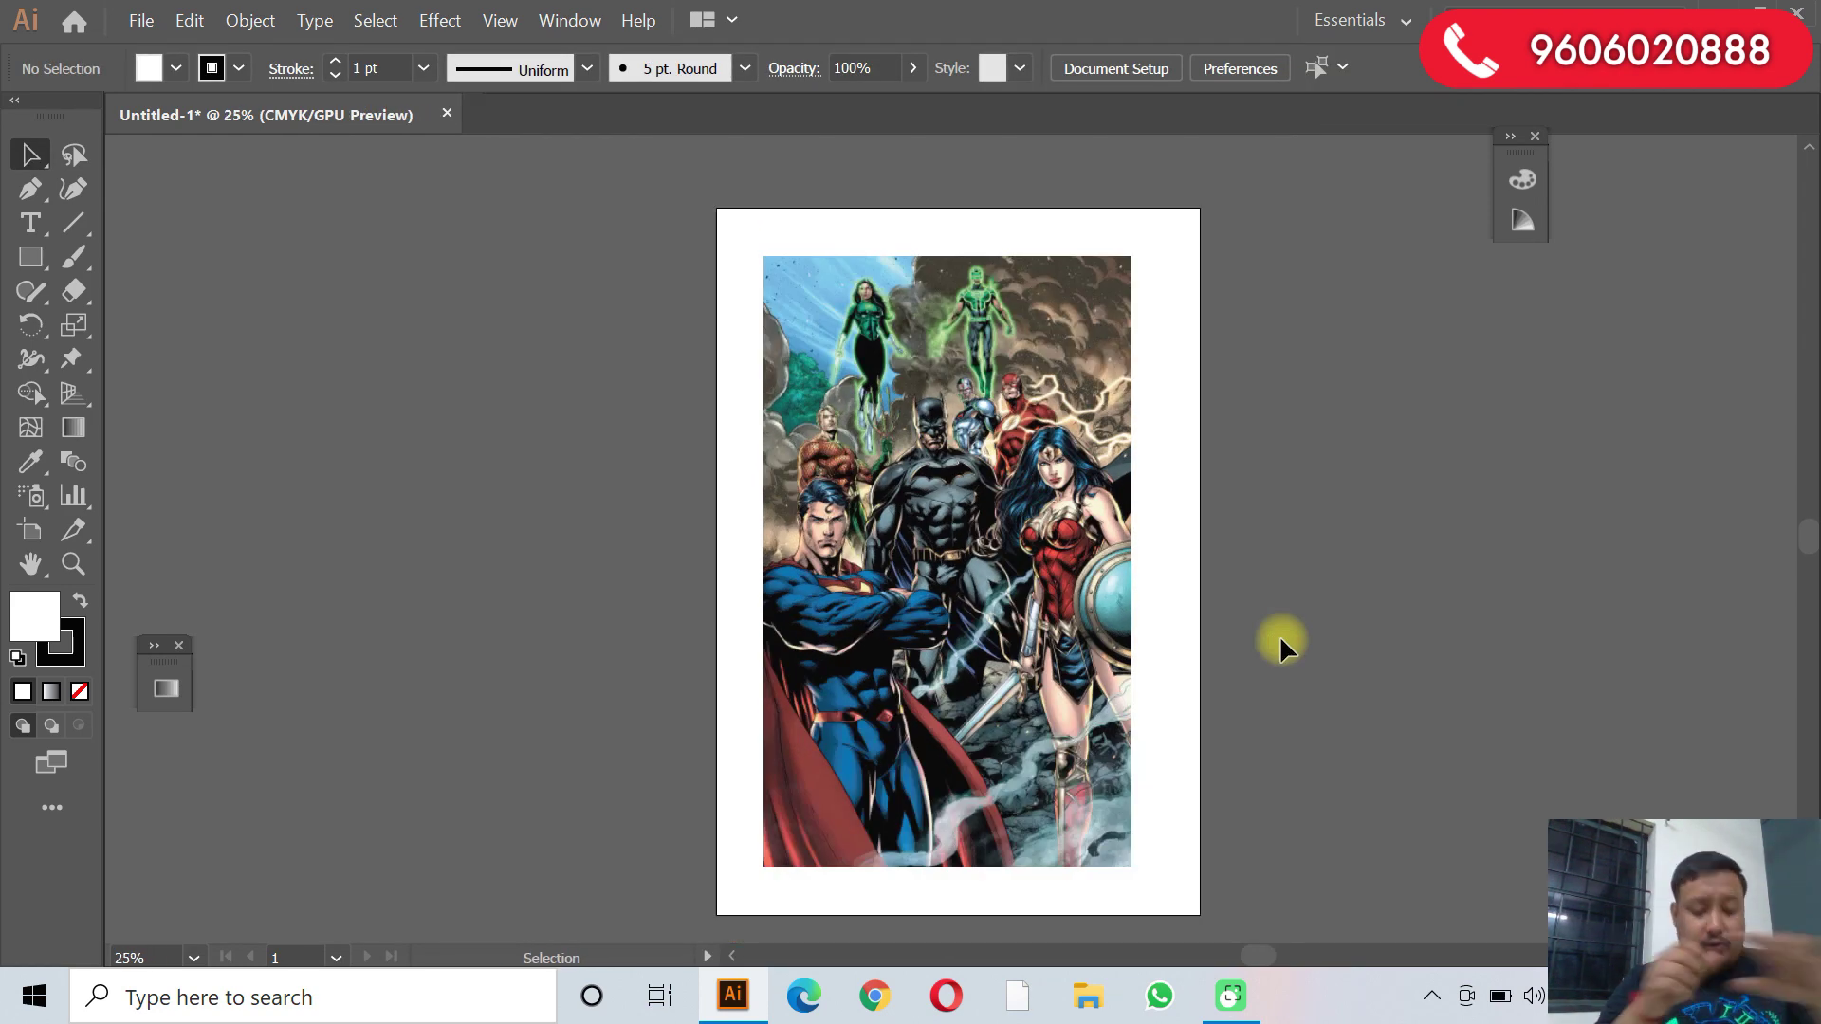
pyautogui.press('a')
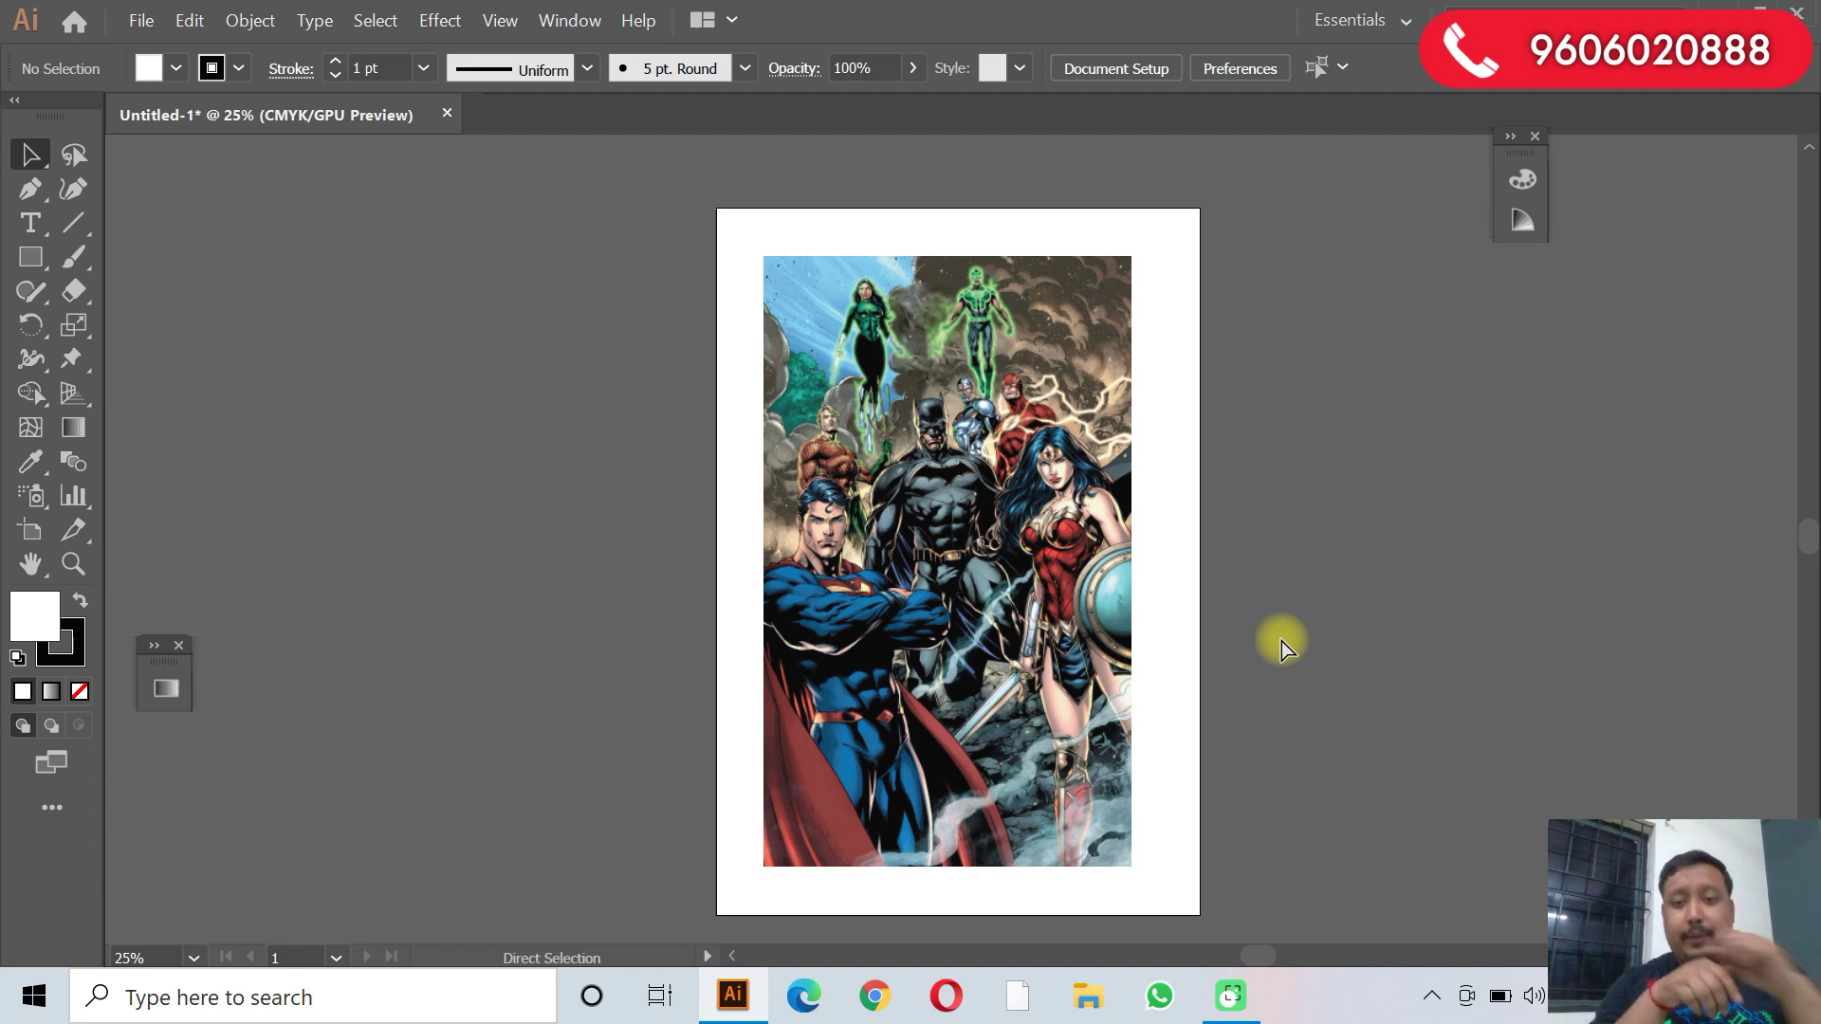
# Start a print job with AccuRIP to Epson L1300 as the printer and A3+ as the media size.
pyautogui.hotkey('ctrl', 'p')
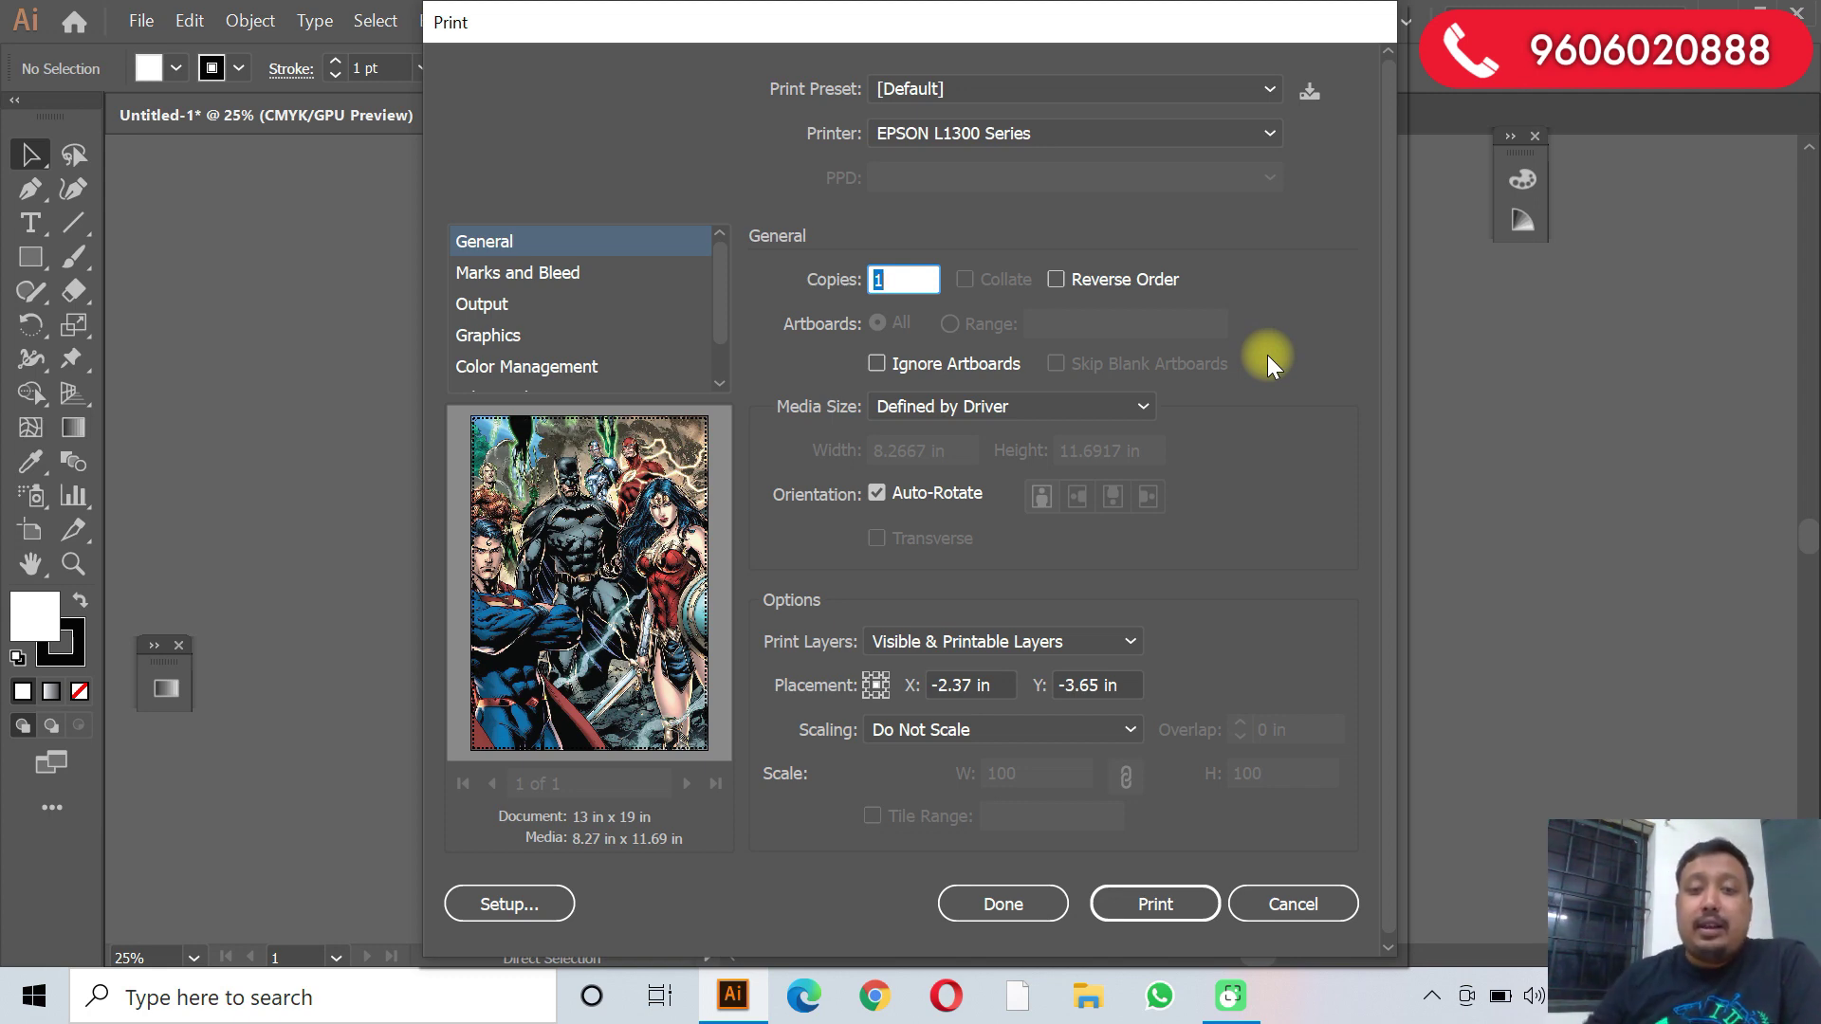
pyautogui.click(975, 133)
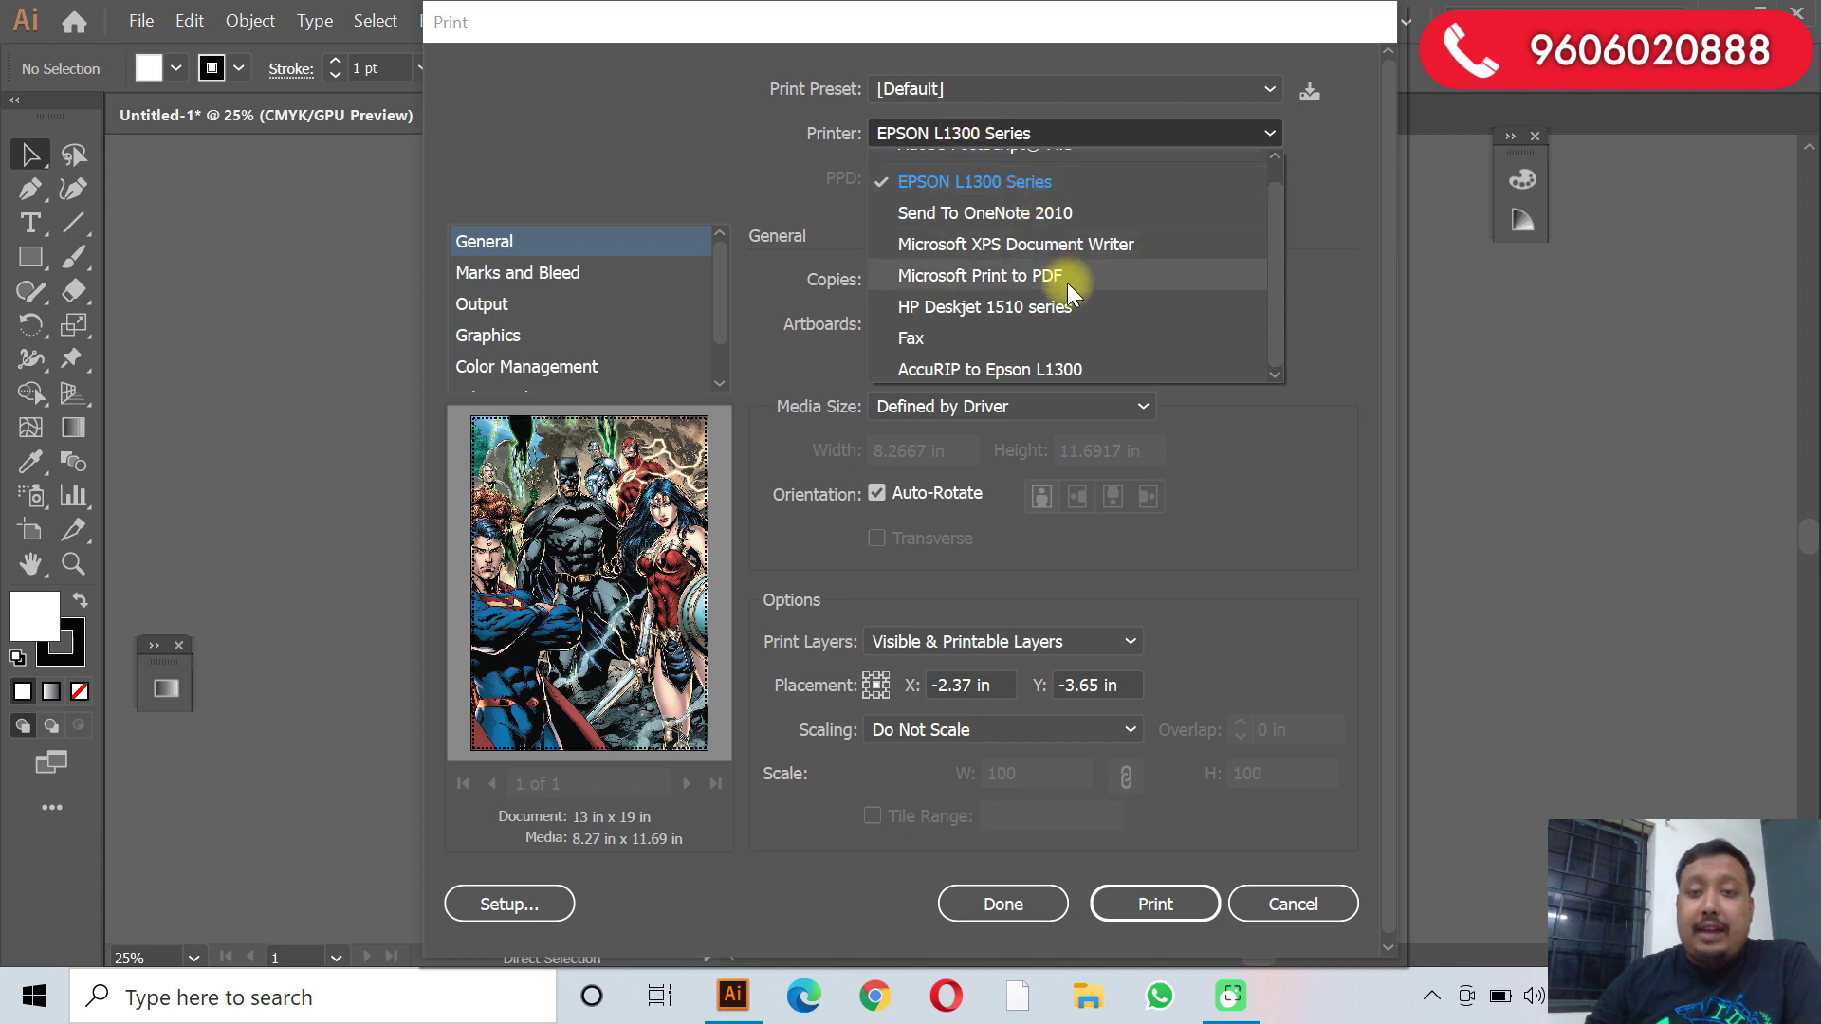
pyautogui.click(935, 369)
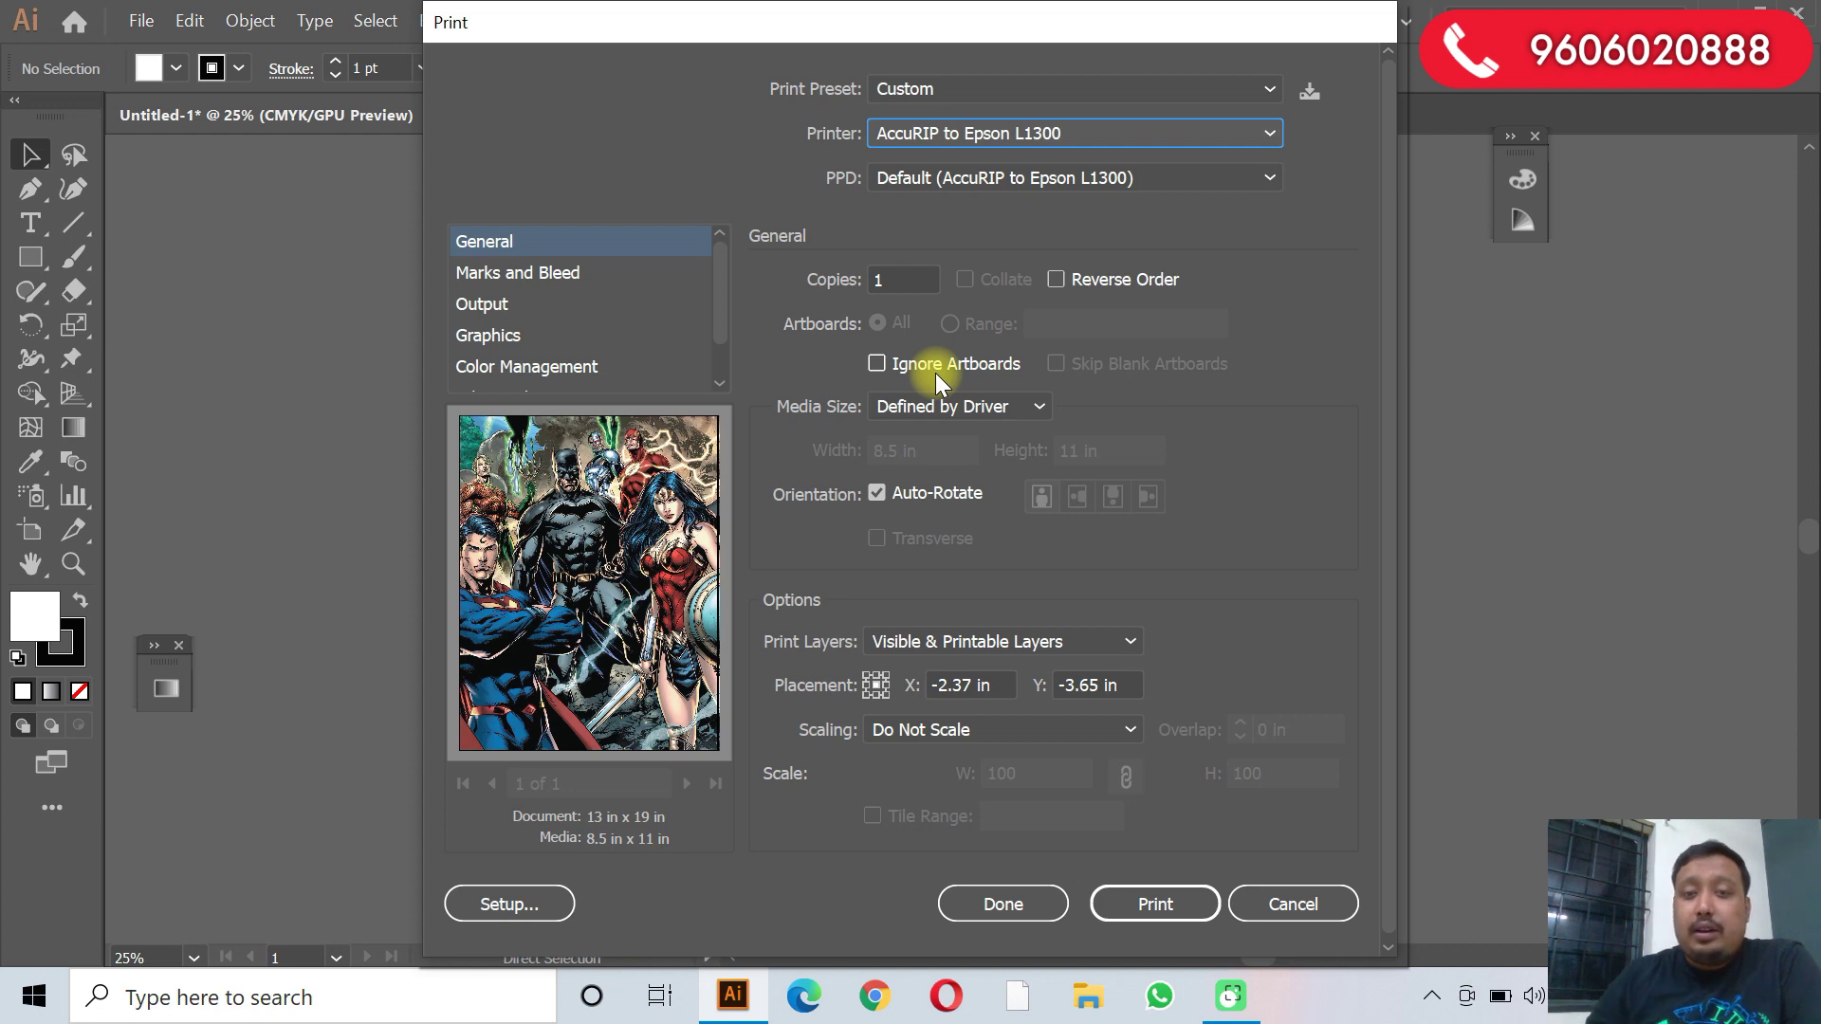
pyautogui.click(966, 410)
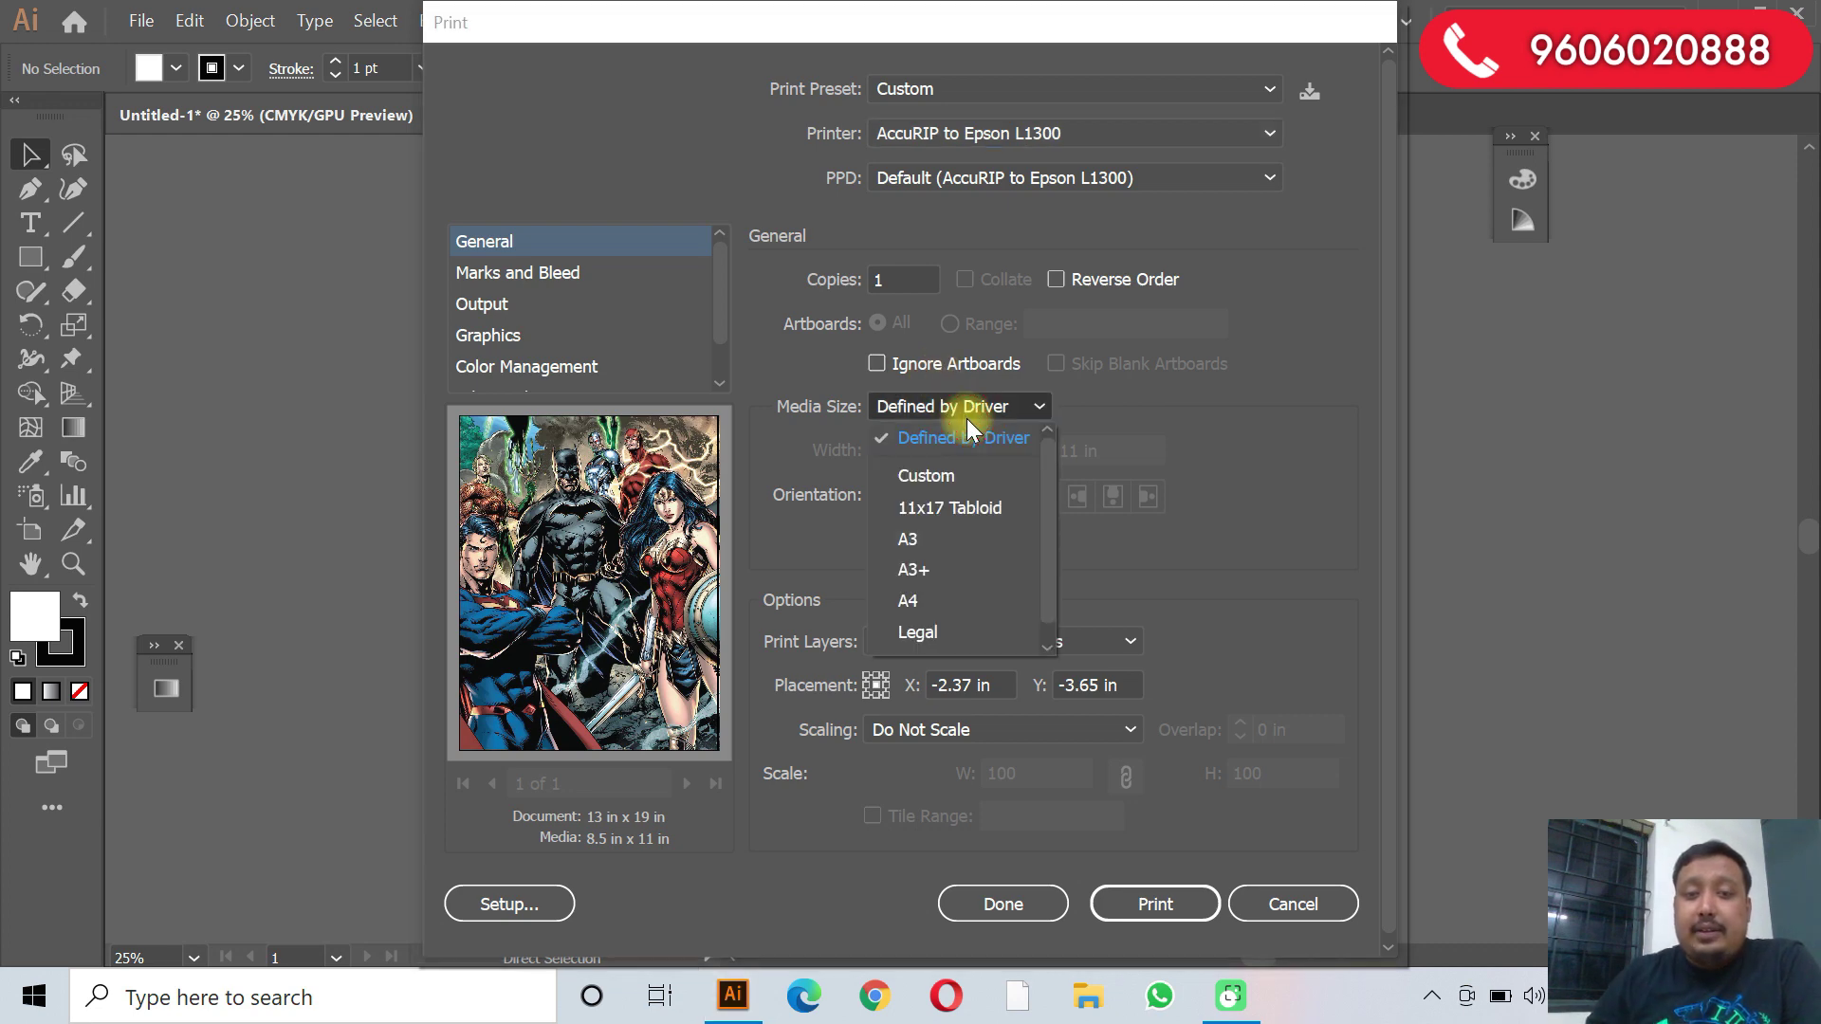
pyautogui.click(960, 556)
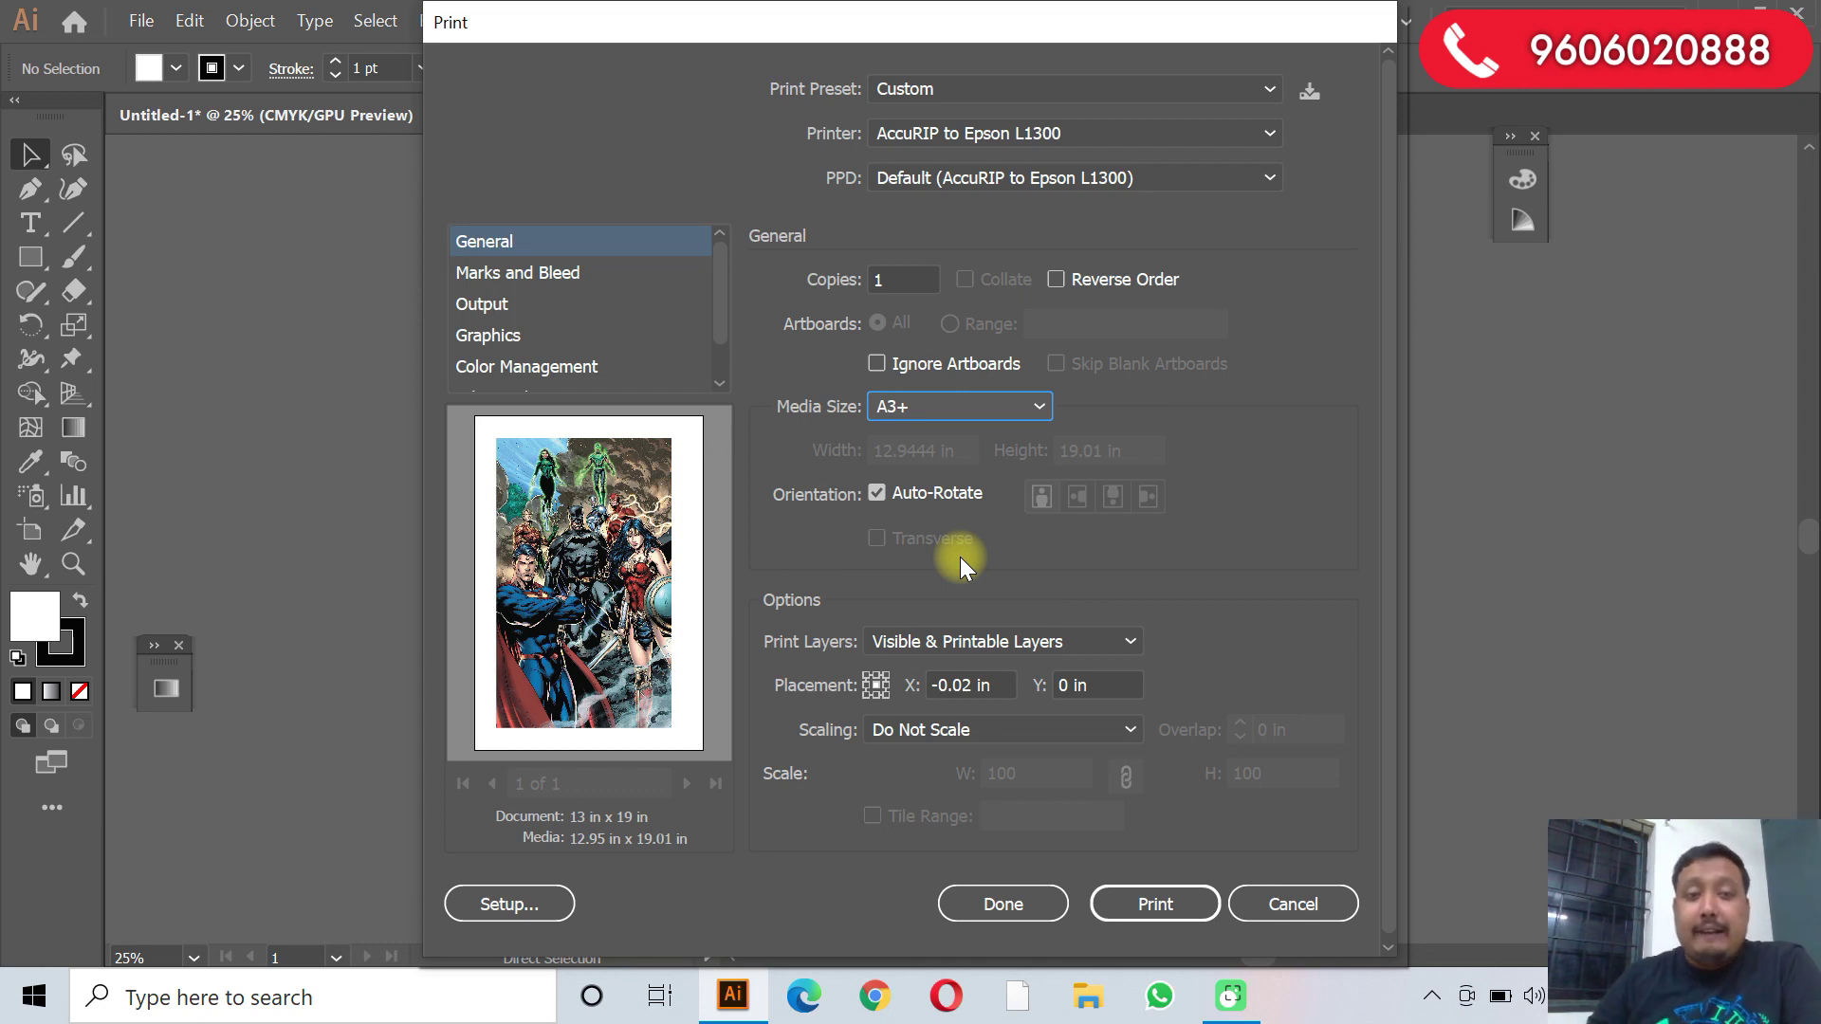
# Compare the print output options under EPSON L1300 Series, and switch the printer back to AccuRIP to Epson L1300.
pyautogui.click(509, 306)
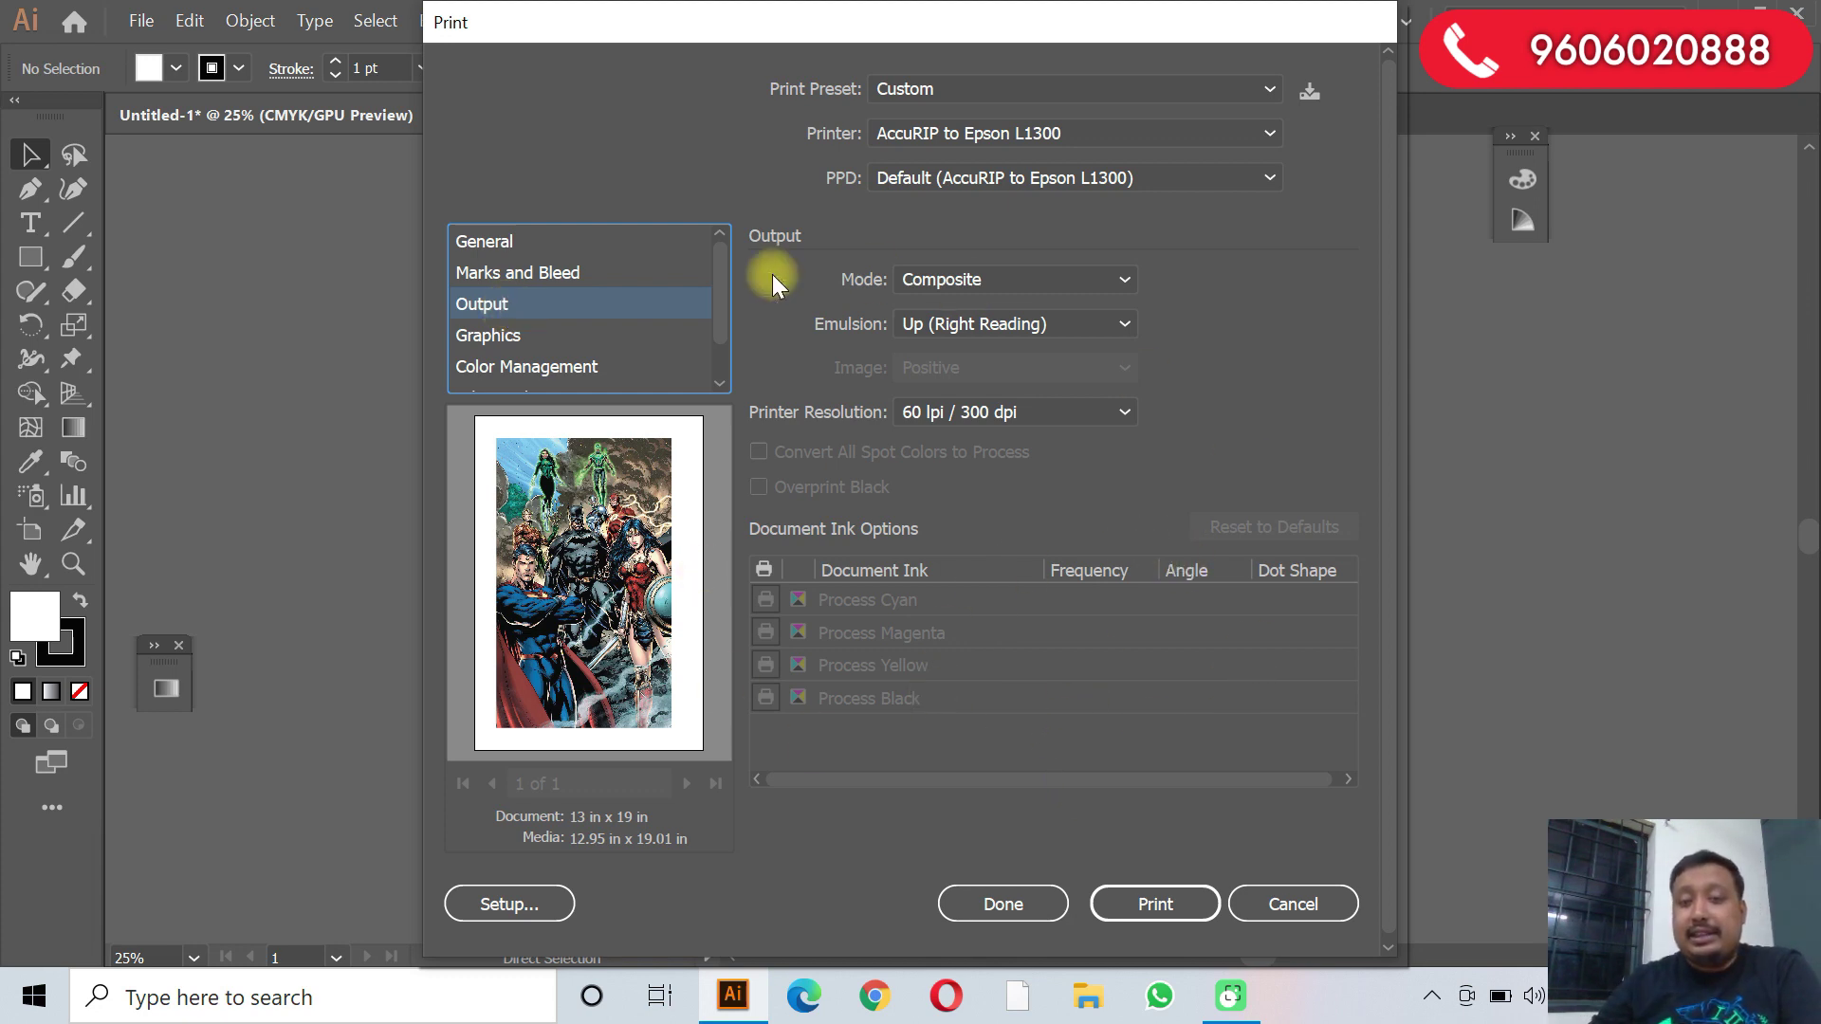
pyautogui.click(943, 136)
pyautogui.press('Escape')
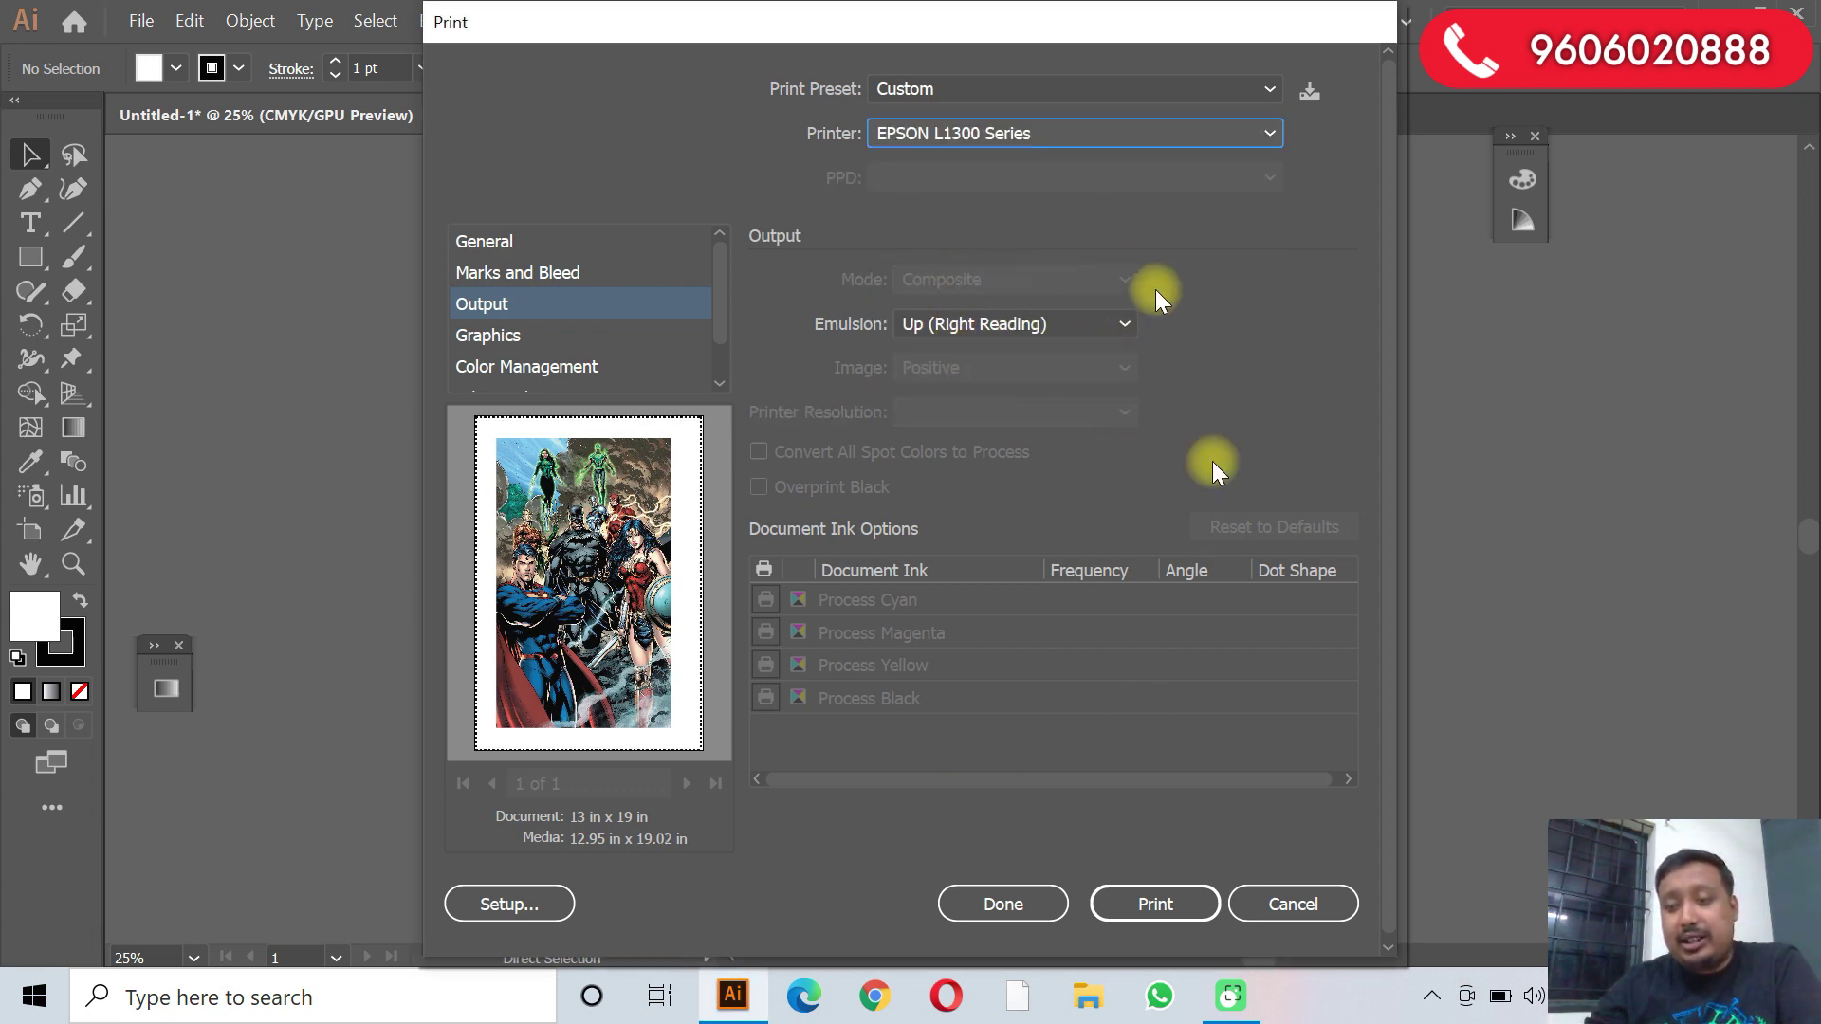
pyautogui.click(1049, 133)
pyautogui.click(1014, 363)
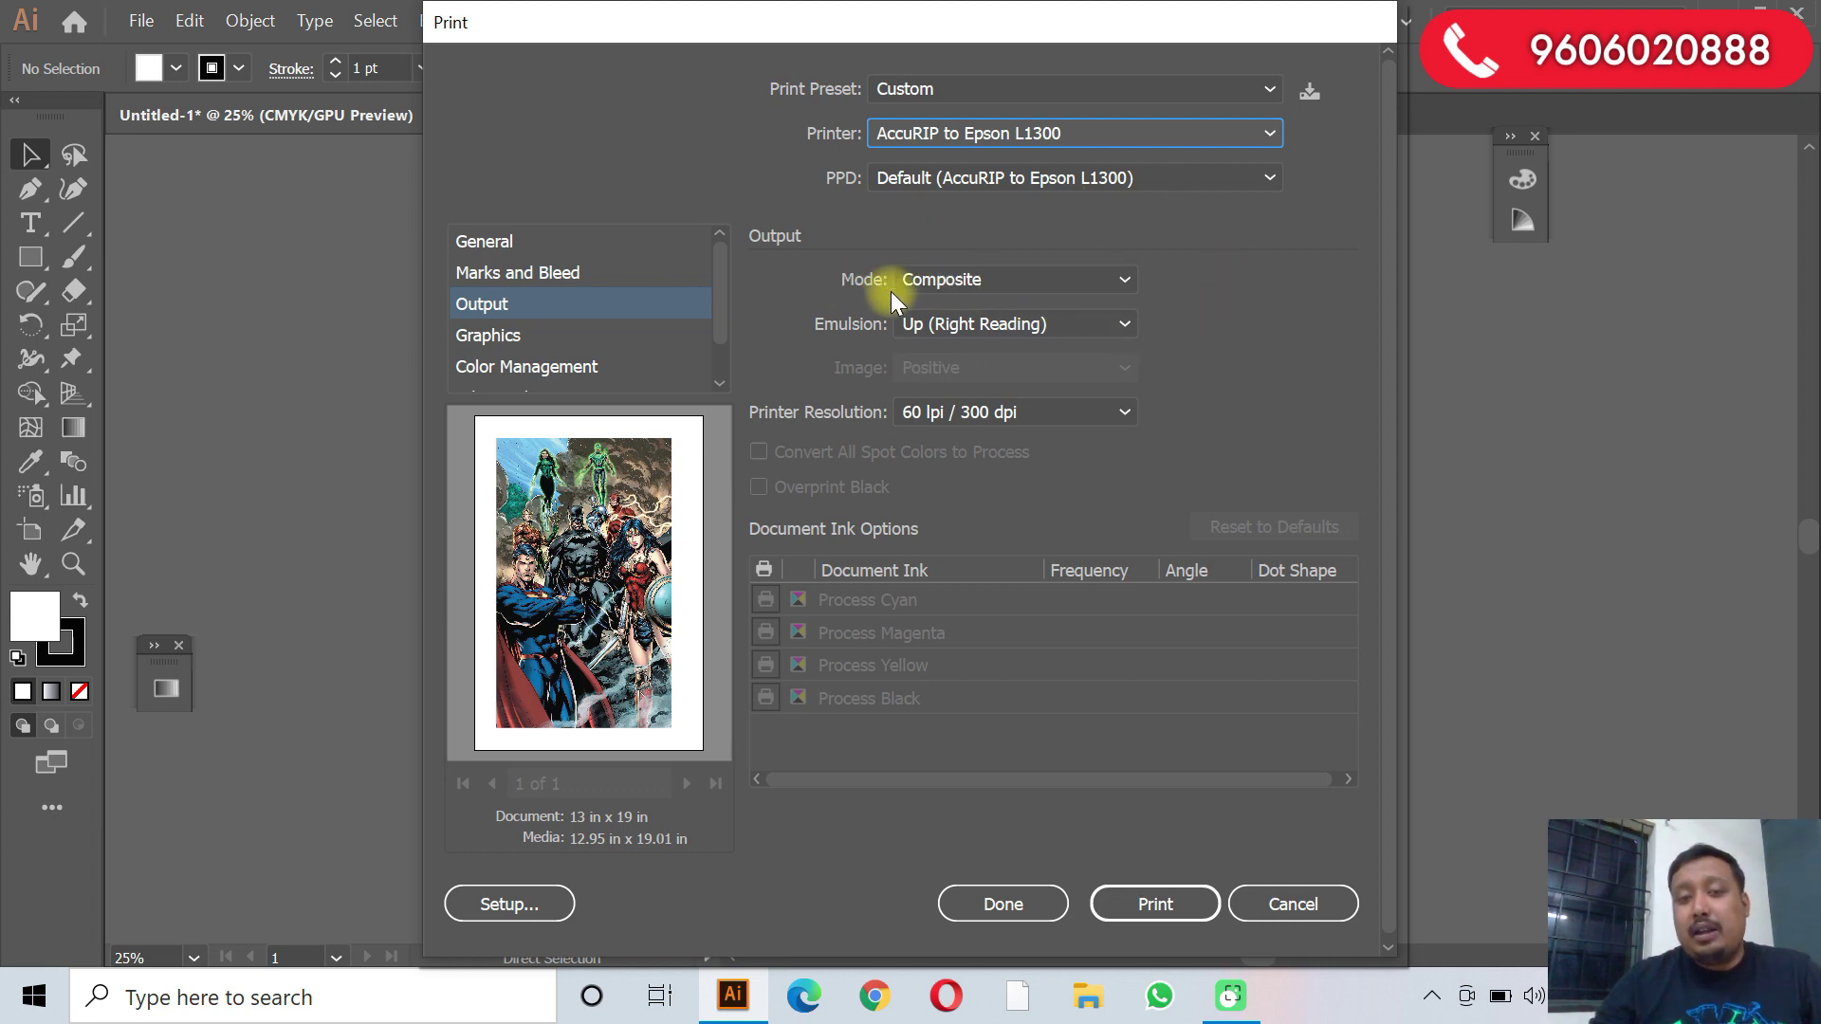
# Set the print output mode to Separations (Host-Based).
pyautogui.click(919, 281)
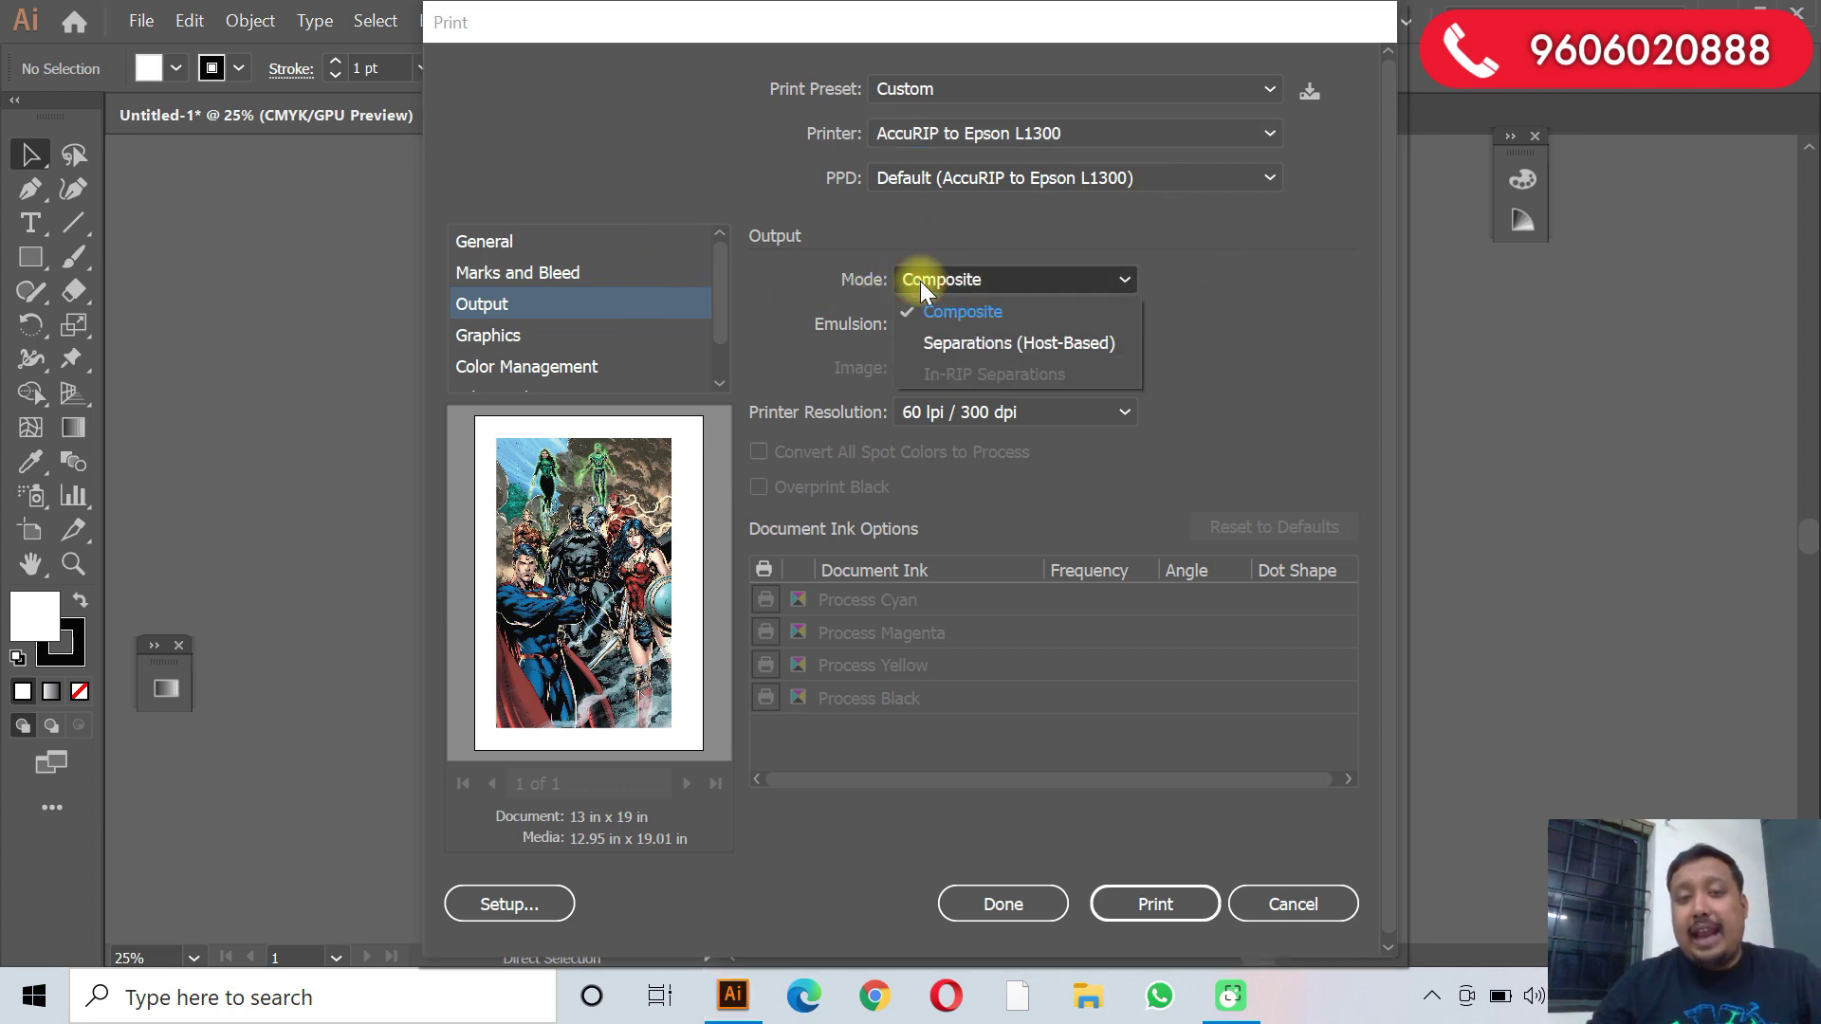
pyautogui.click(981, 338)
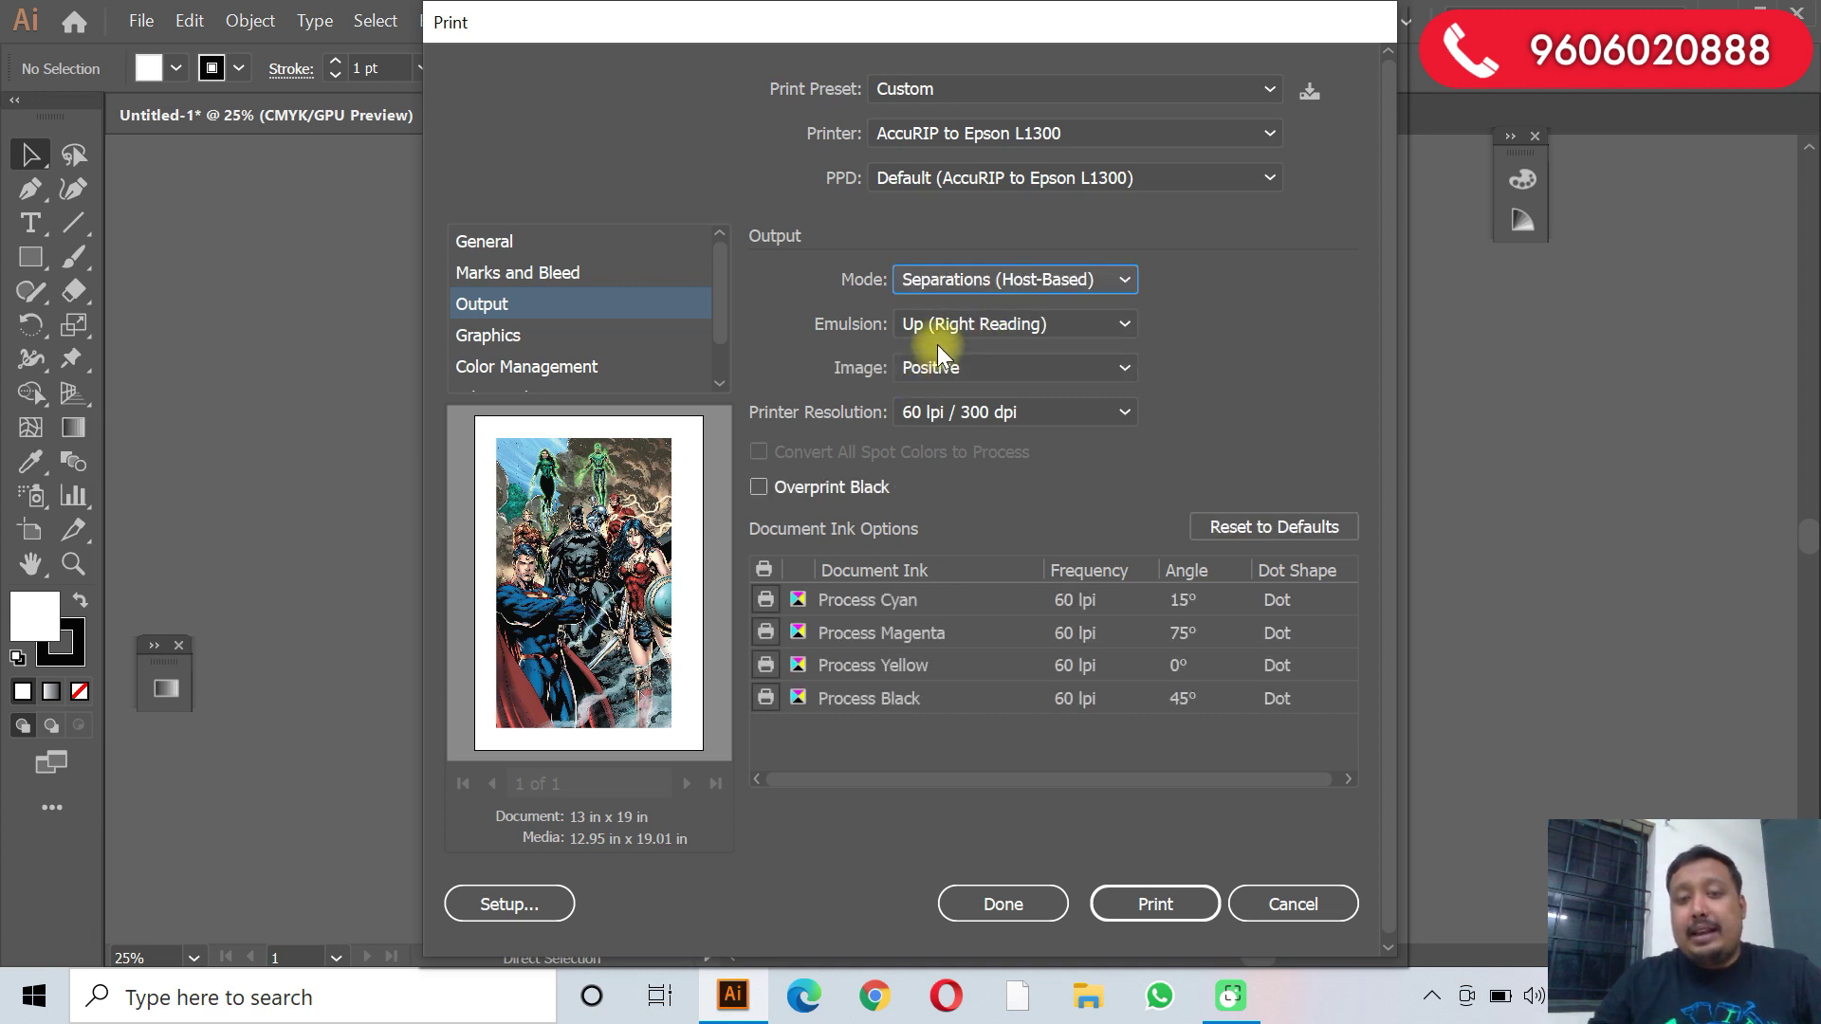